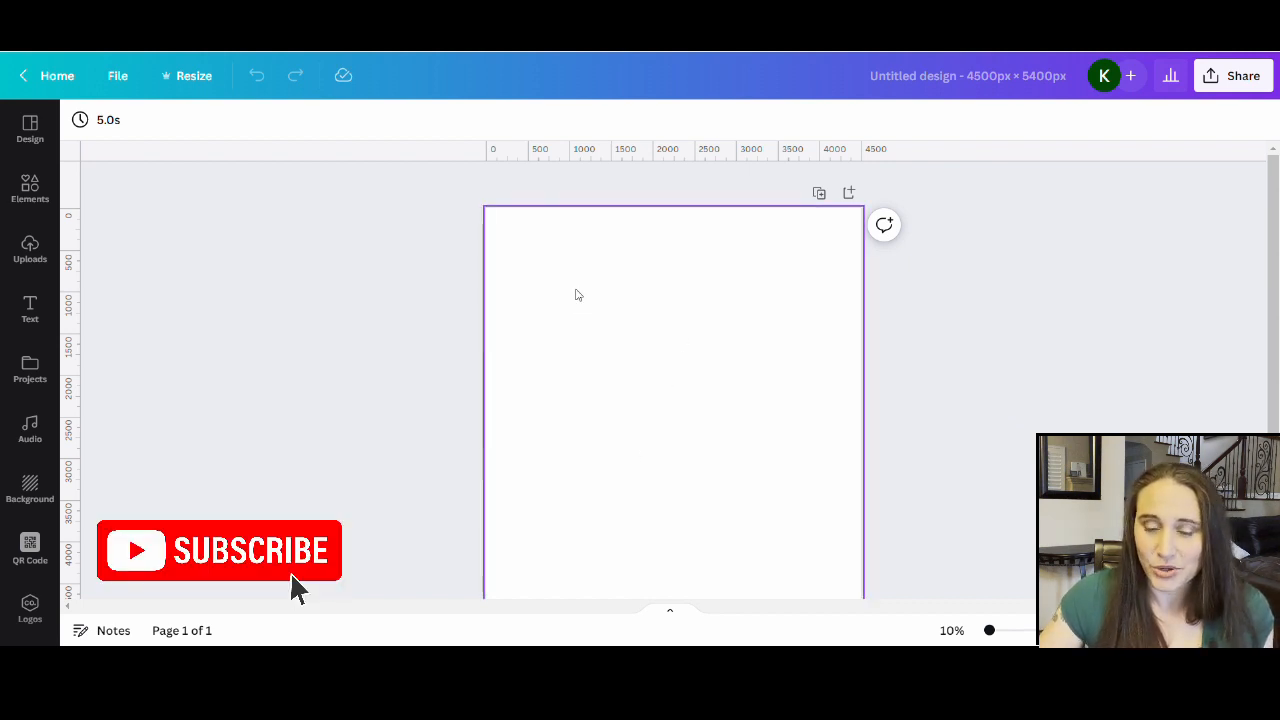
Step: Set the blank page's background colour to black from the default colours
left_click(576, 292)
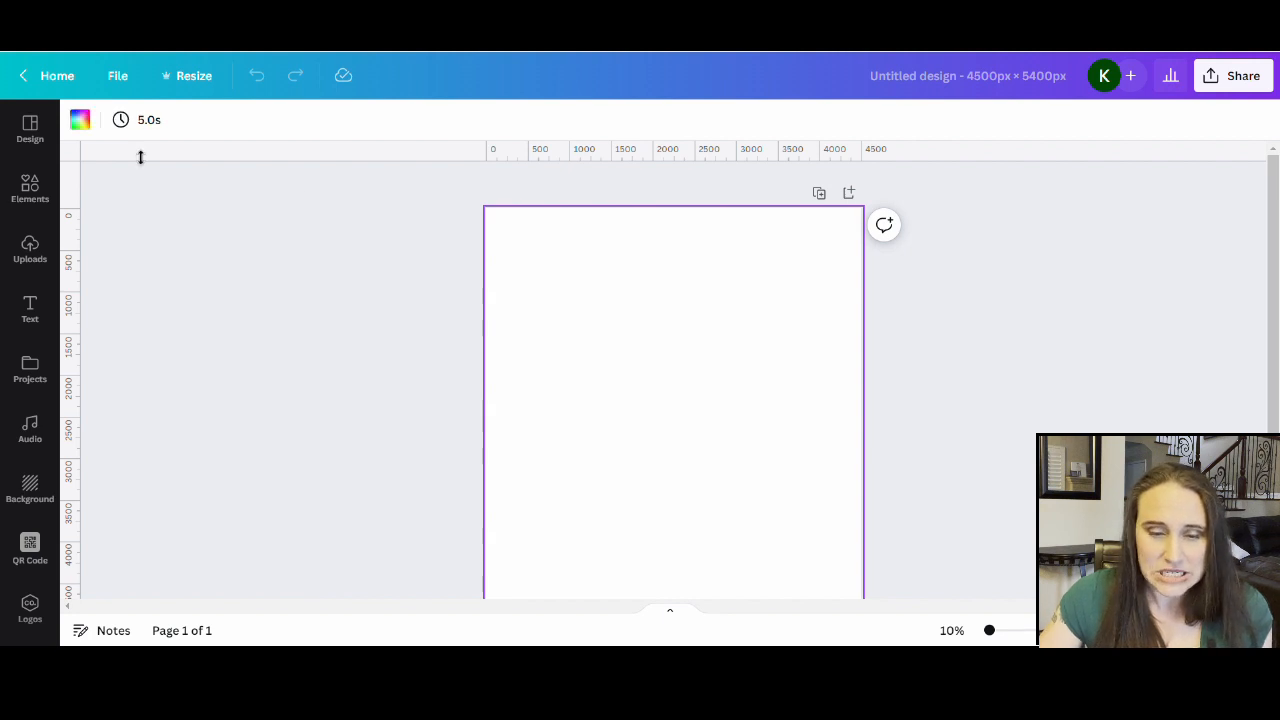
left_click(84, 124)
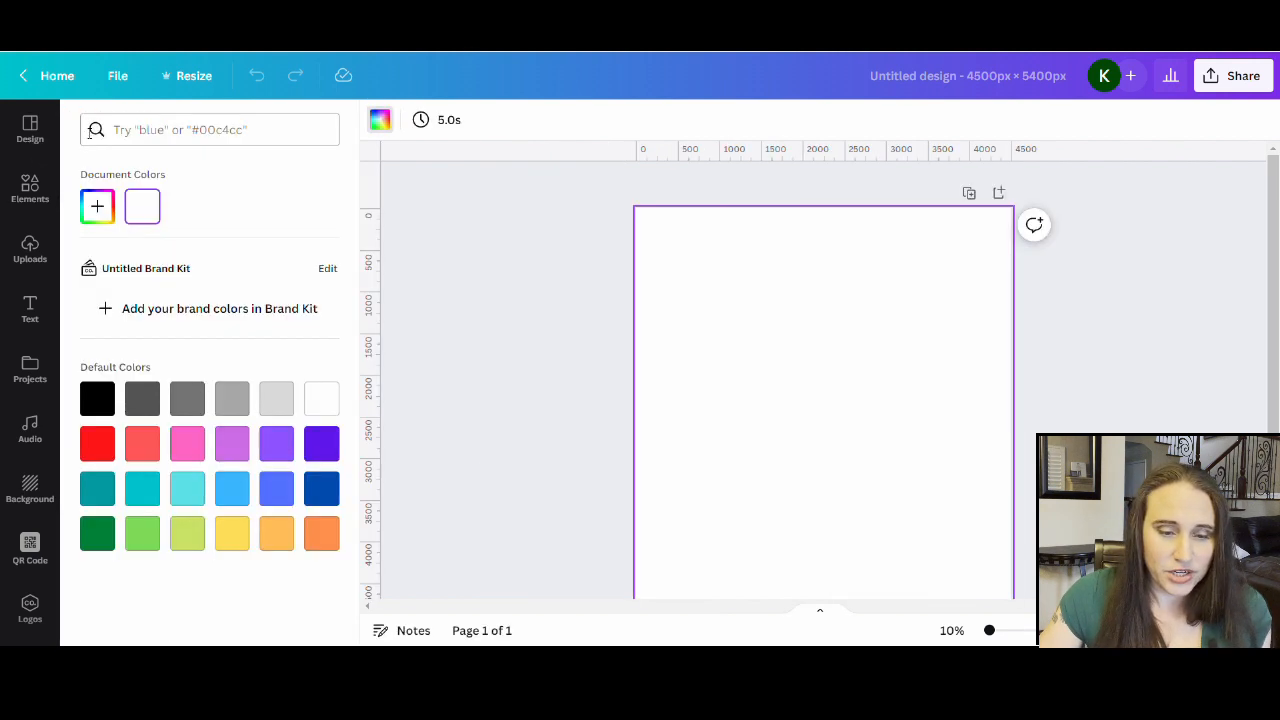
left_click(100, 412)
left_click(469, 392)
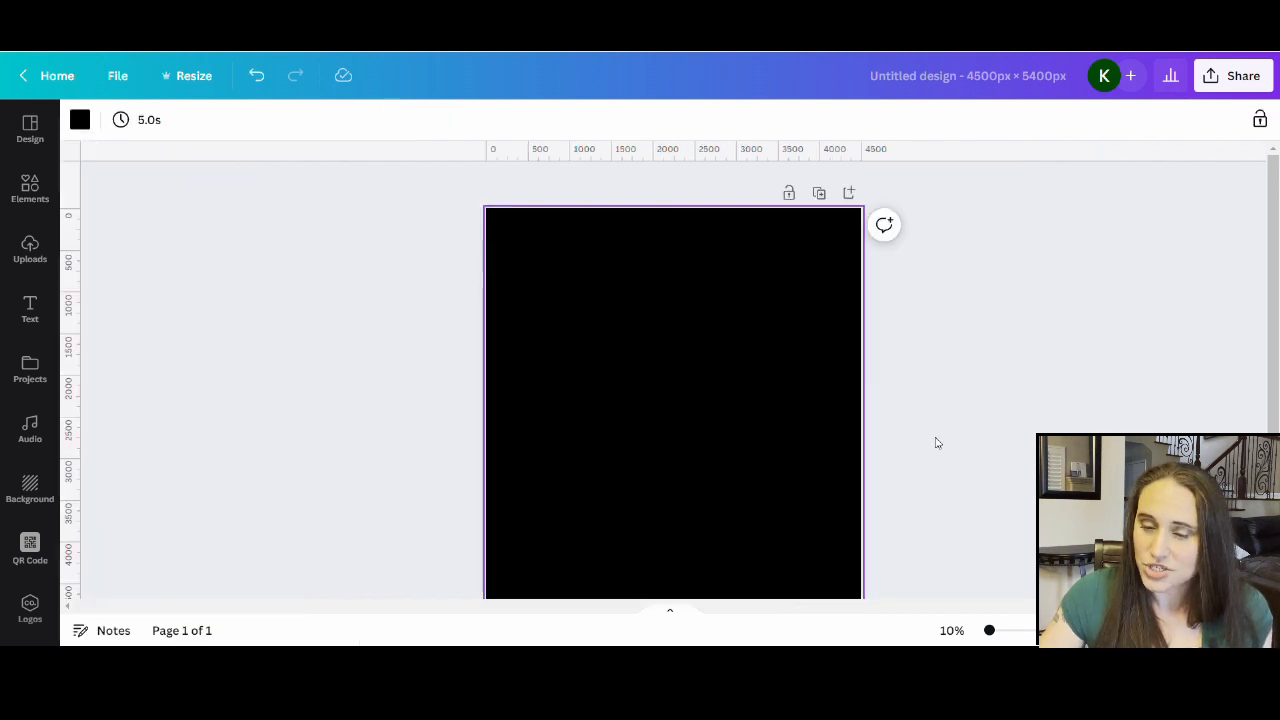
scroll(938, 443, "down", 2)
scroll(938, 443, "up", 2)
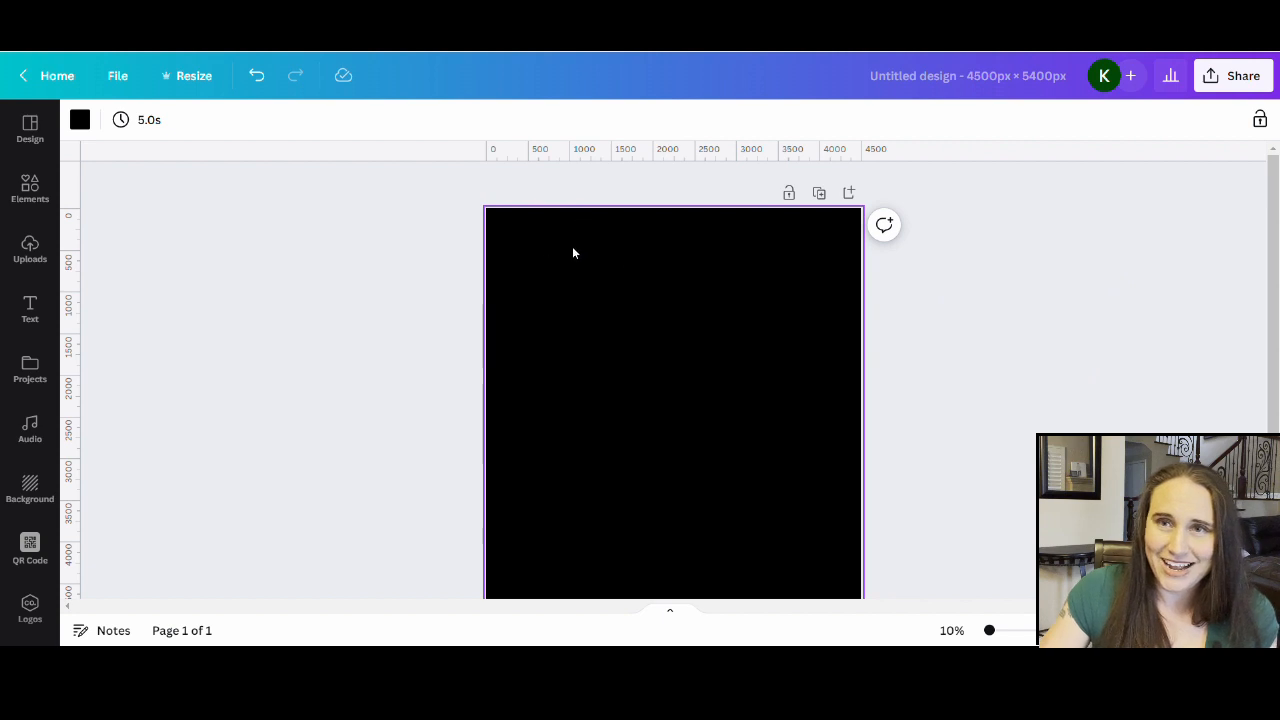
scroll(665, 341, "down", 1)
scroll(931, 355, "up", 1)
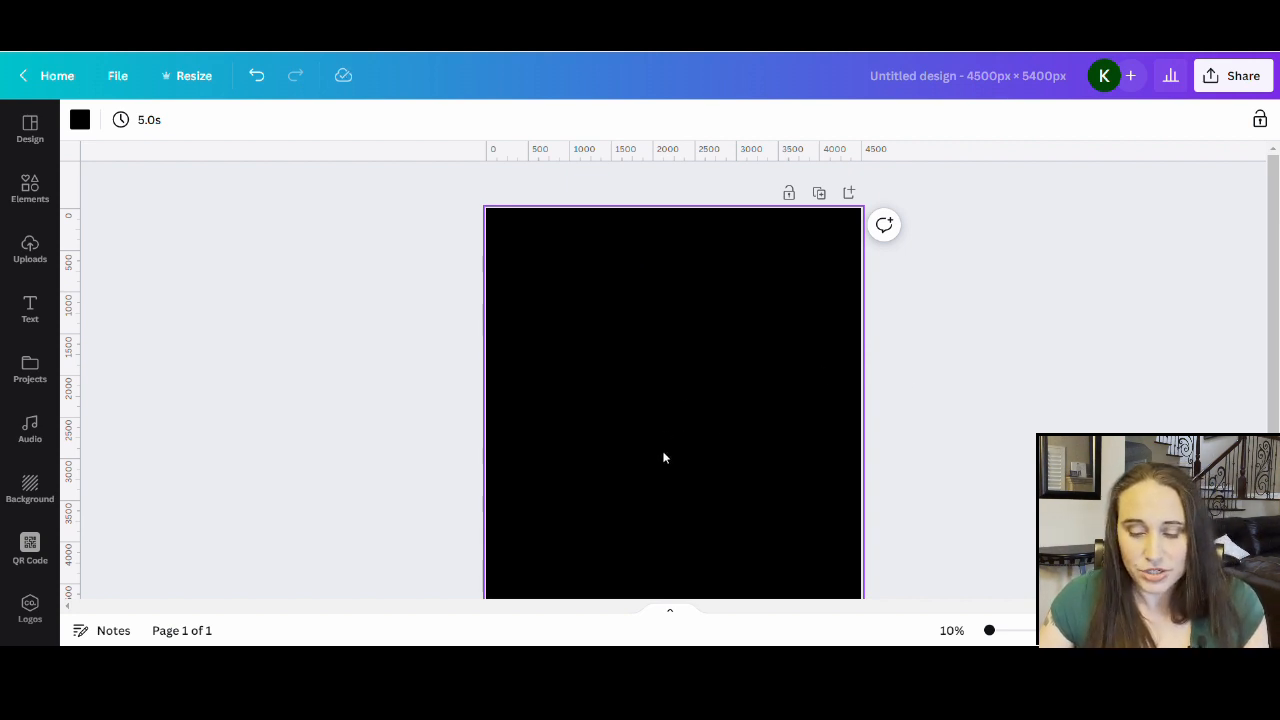
scroll(692, 364, "down", 1)
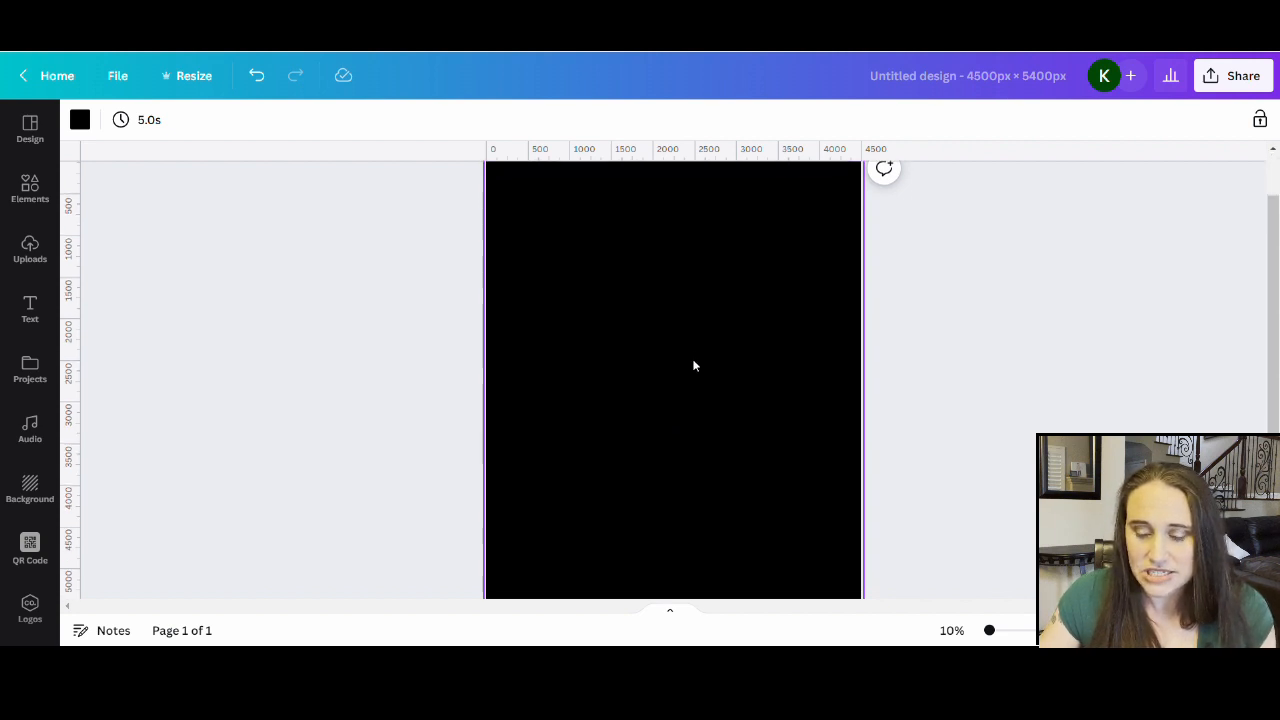
scroll(695, 365, "up", 1)
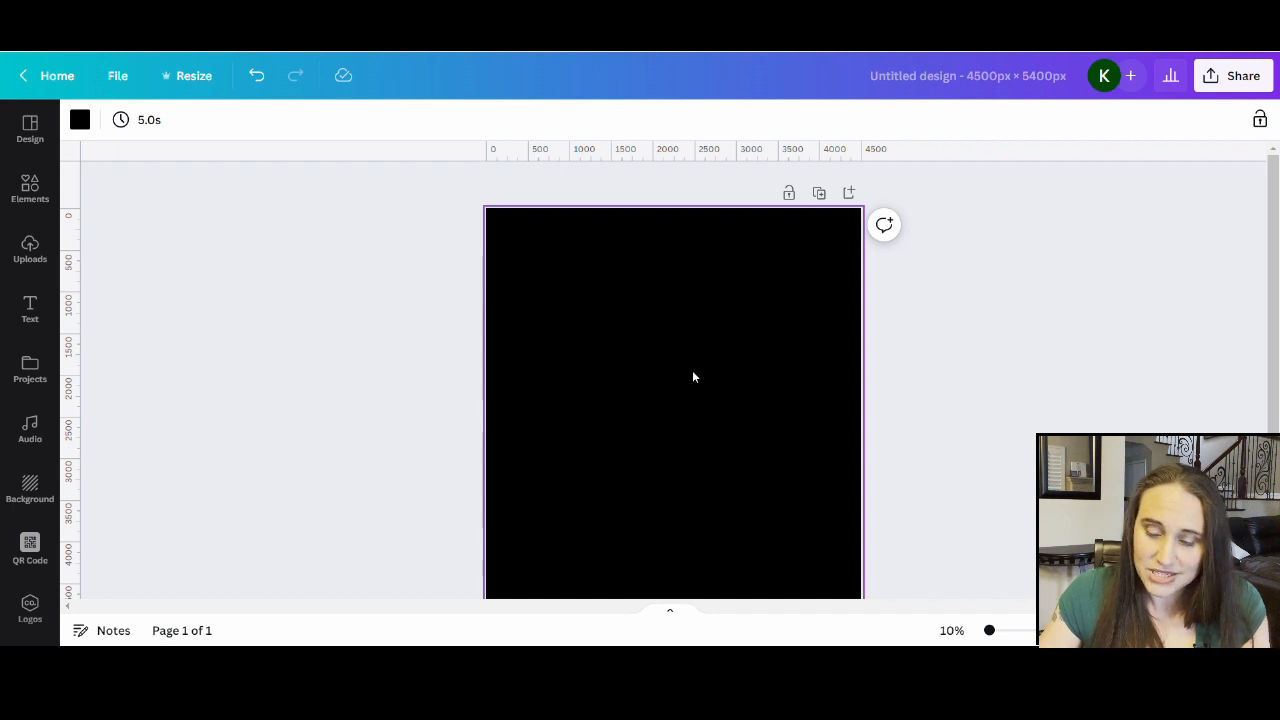
Step: Add a text element reading "MASTER BUILDER" with each word on its own line
key("t")
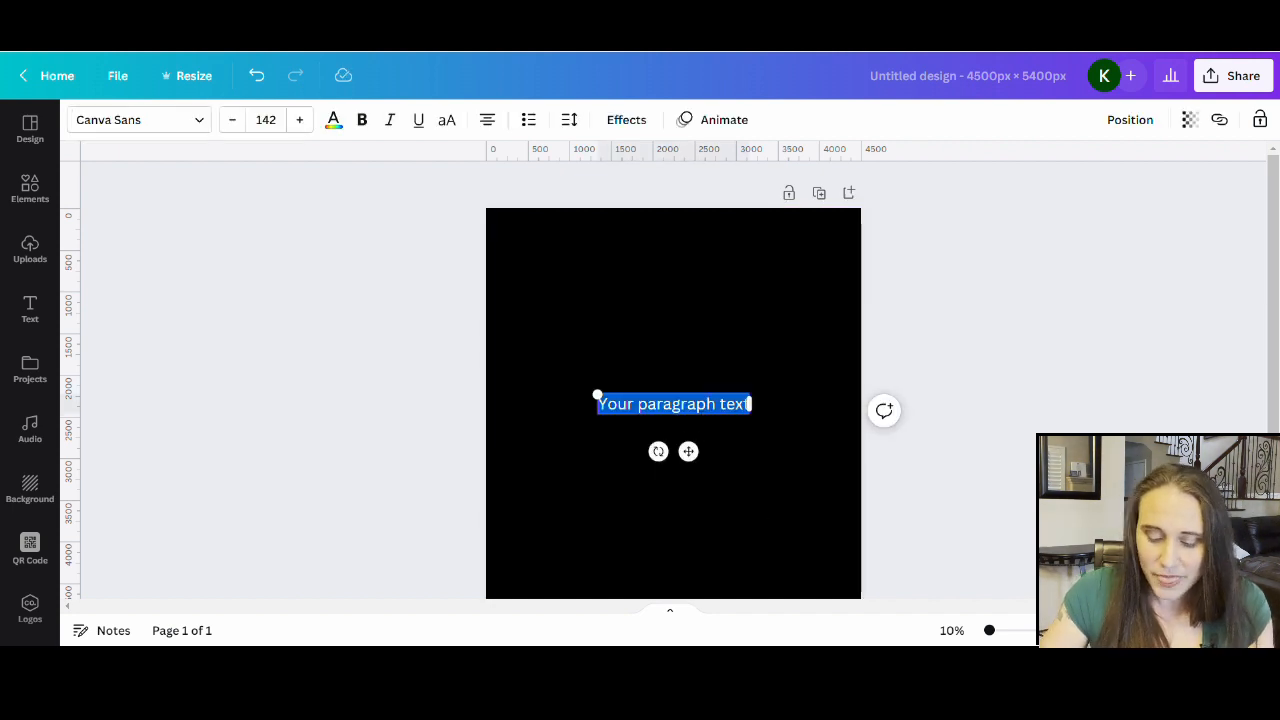
type("MASTER")
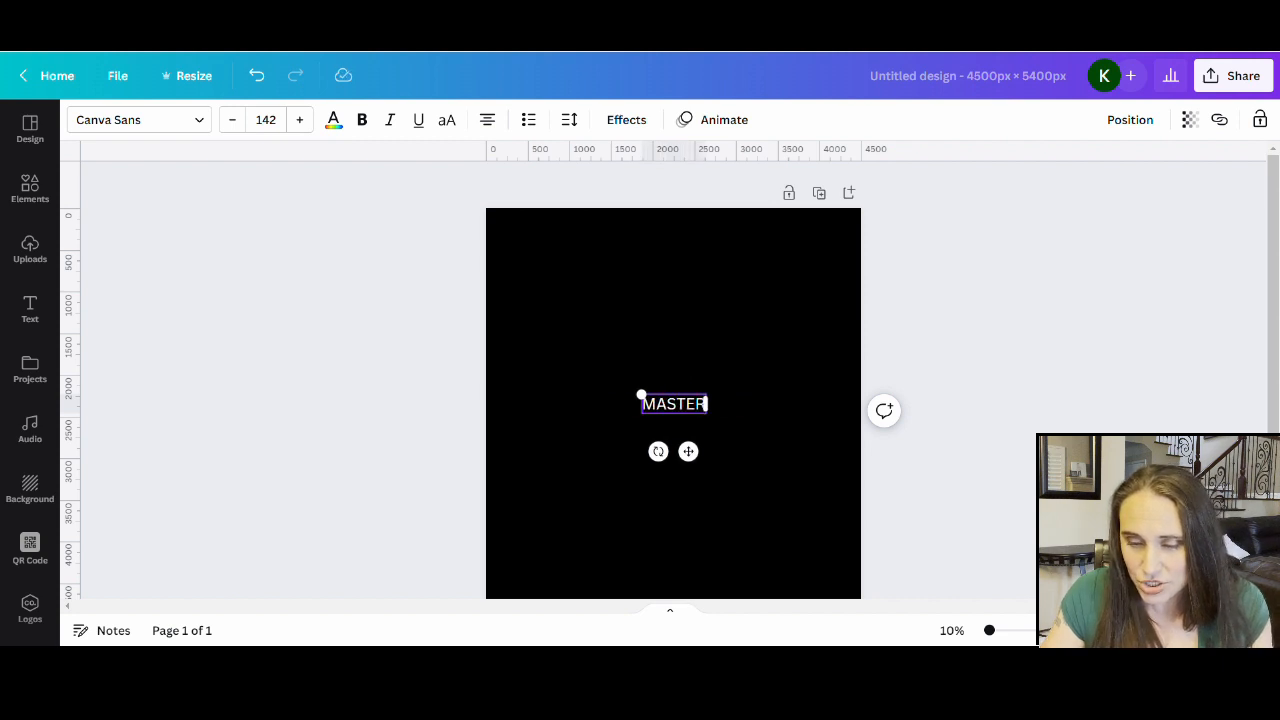
key("Return")
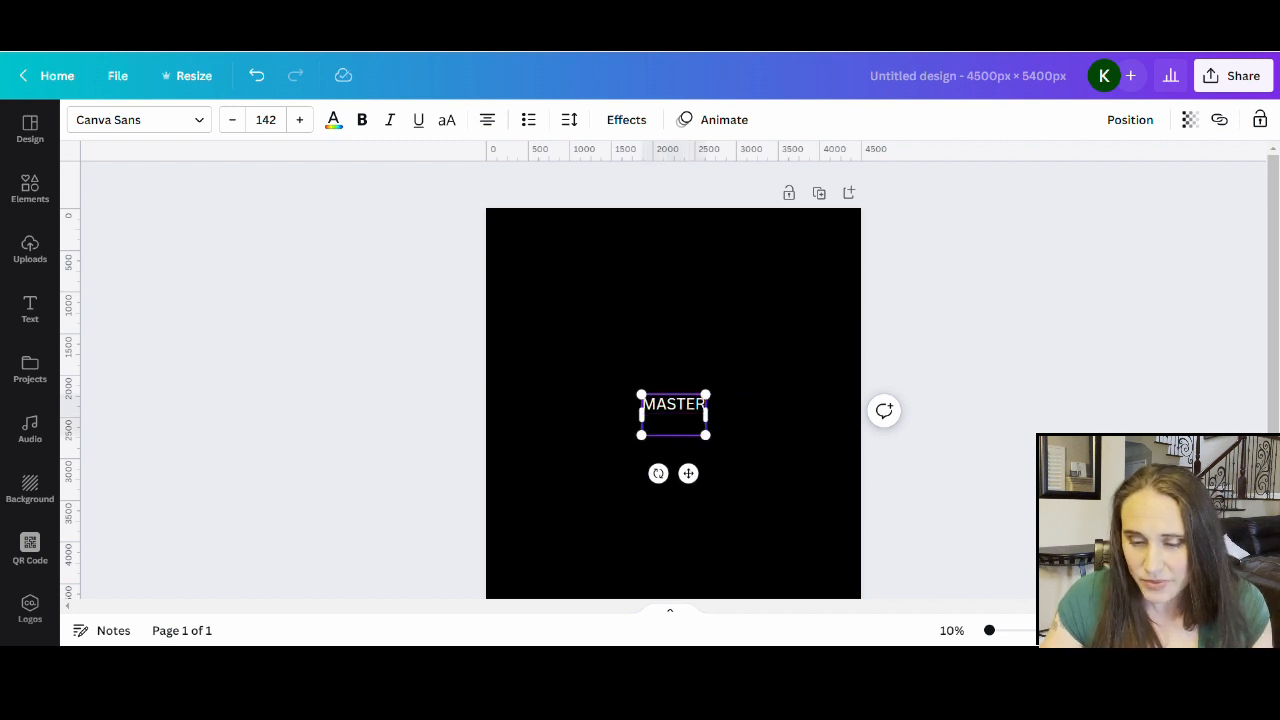
type("BUILDER")
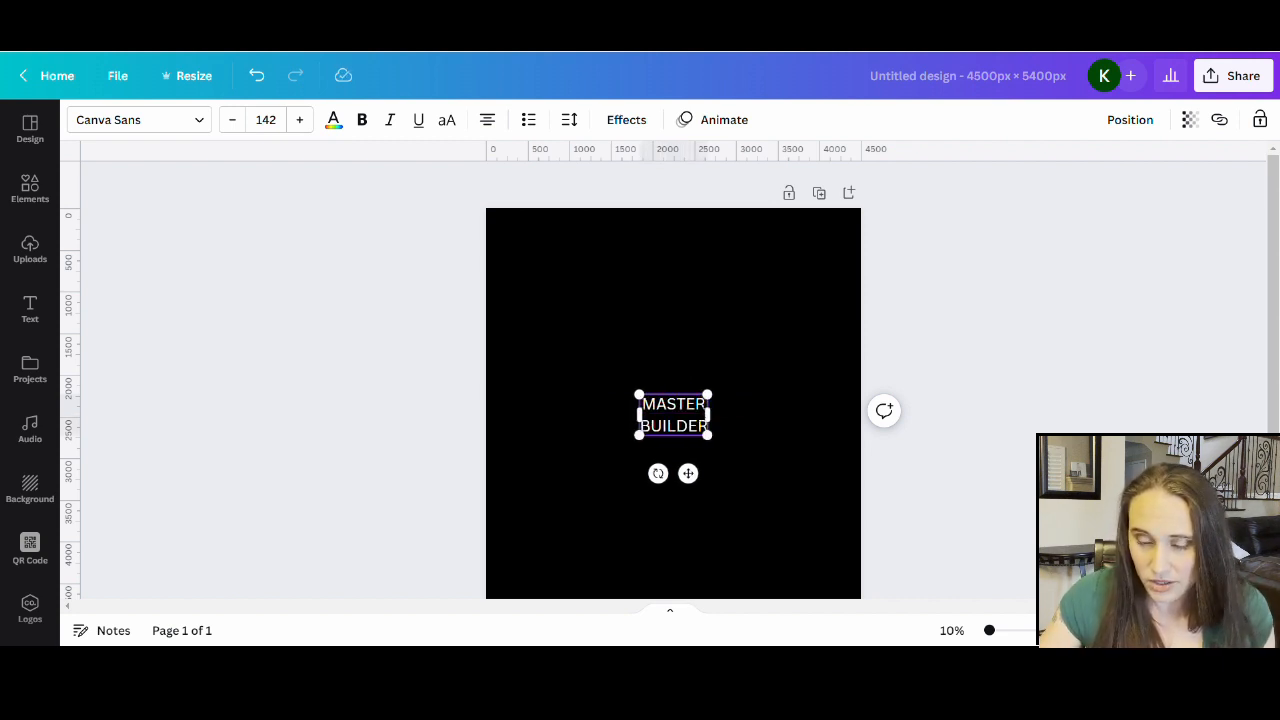
left_click(680, 350)
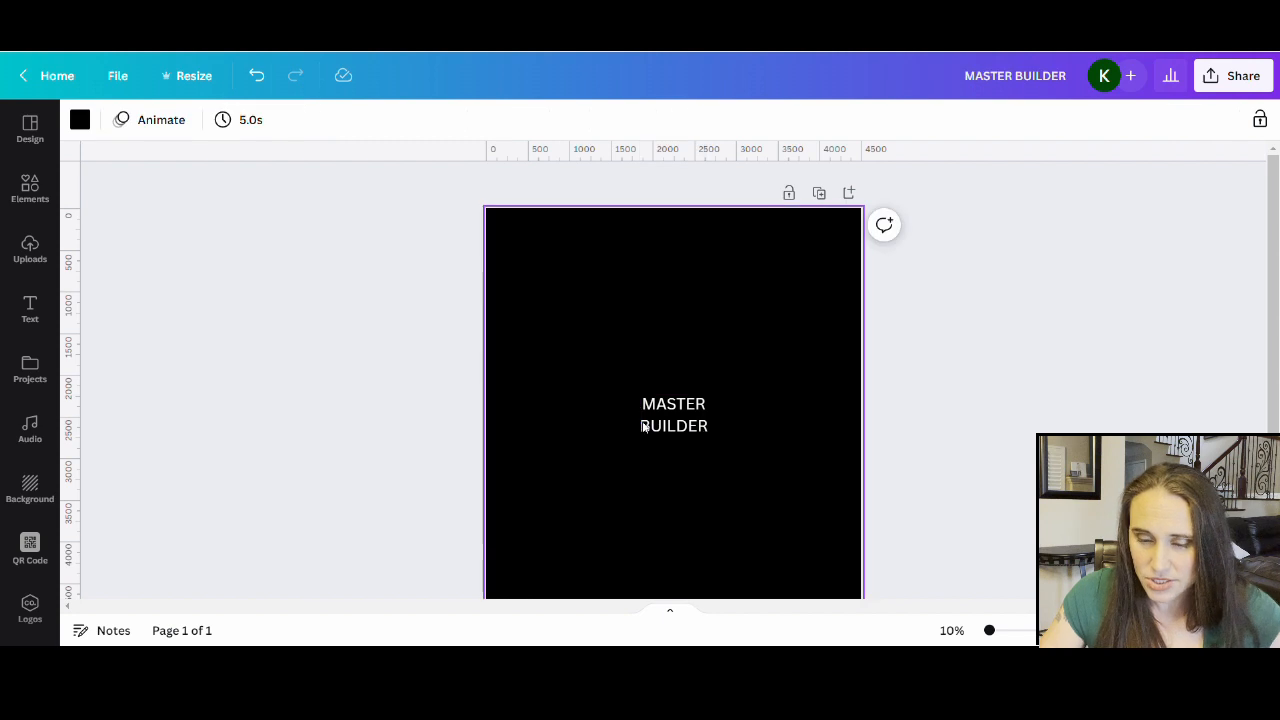
Step: Enlarge the MASTER BUILDER text to about font size 644 and centre it horizontally near the page's upper edge
left_click(645, 424)
left_click_drag(645, 399, 449, 263)
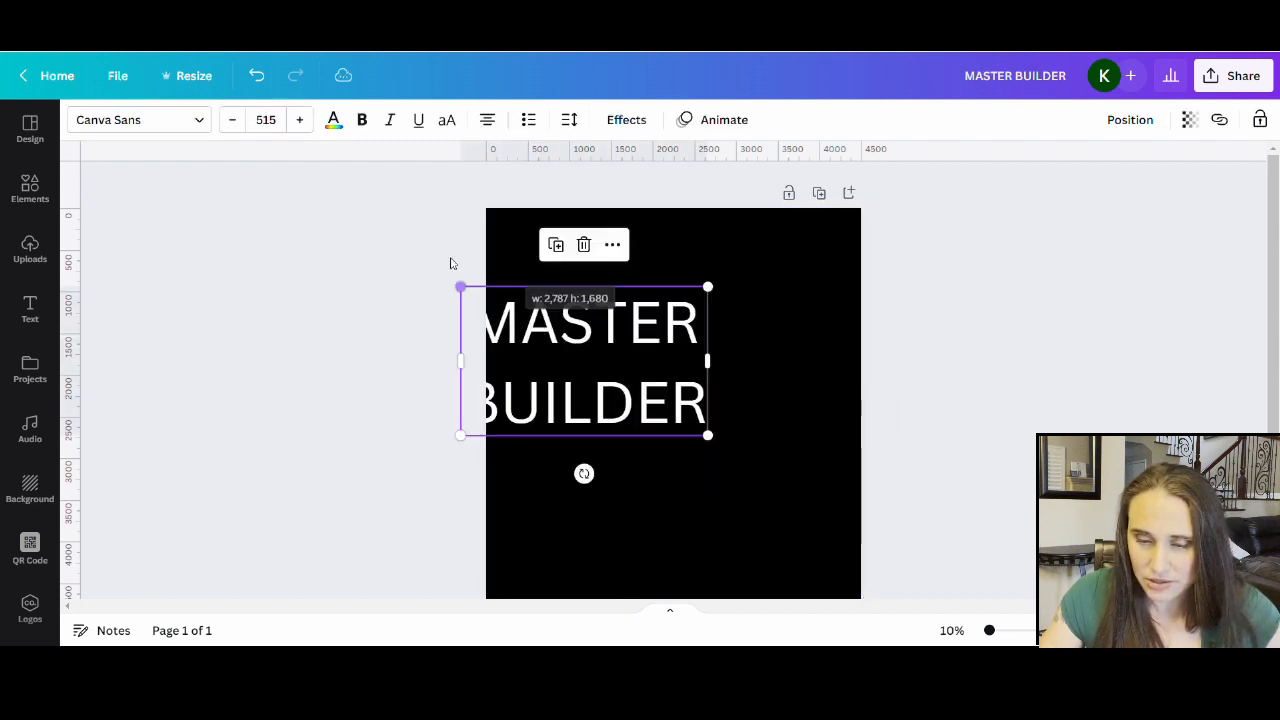
left_click(688, 541)
left_click_drag(690, 420, 806, 480)
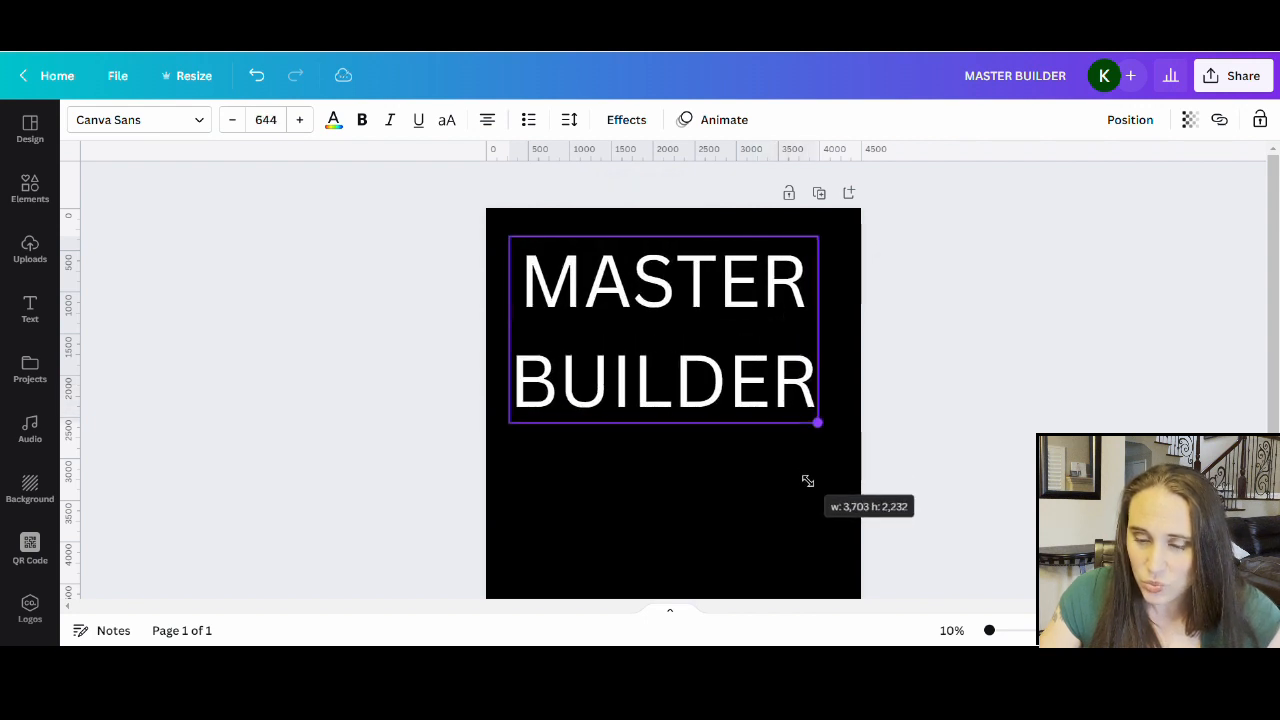
left_click(797, 514)
left_click_drag(715, 377, 725, 355)
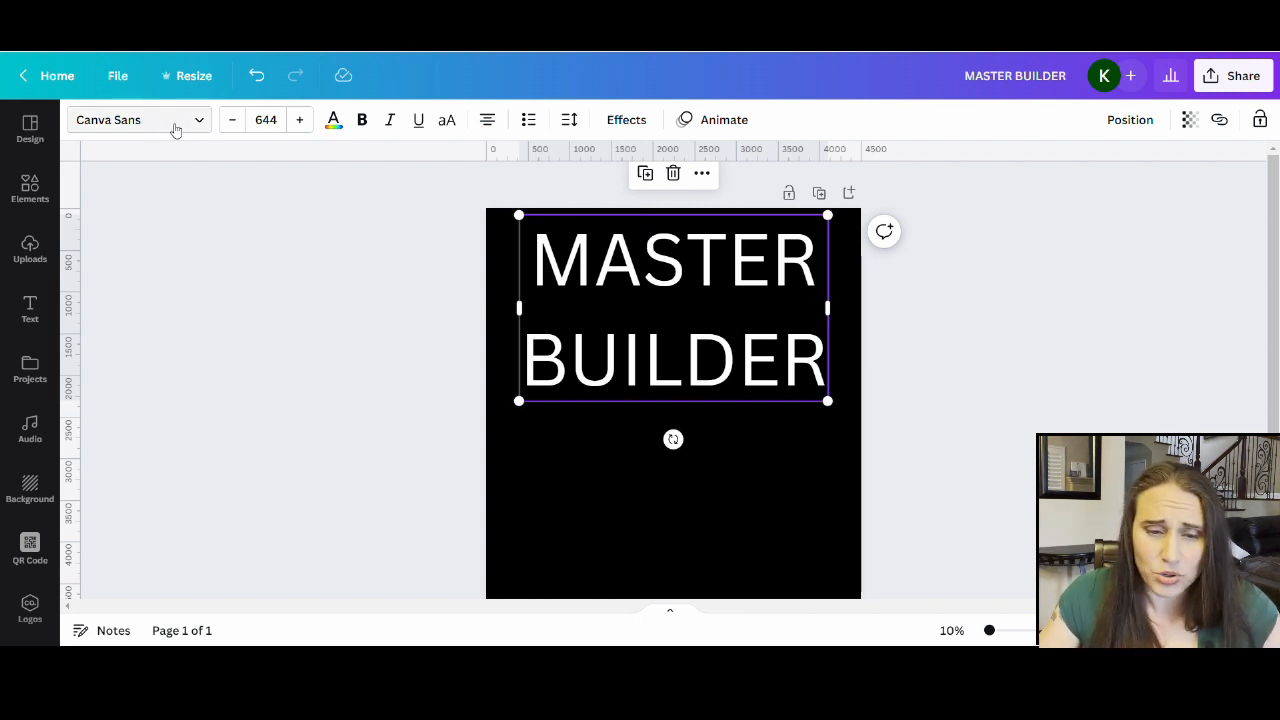
Step: Search the fonts for "BOLD" and apply Formula Bold to the MASTER BUILDER text
left_click(176, 126)
left_click(184, 130)
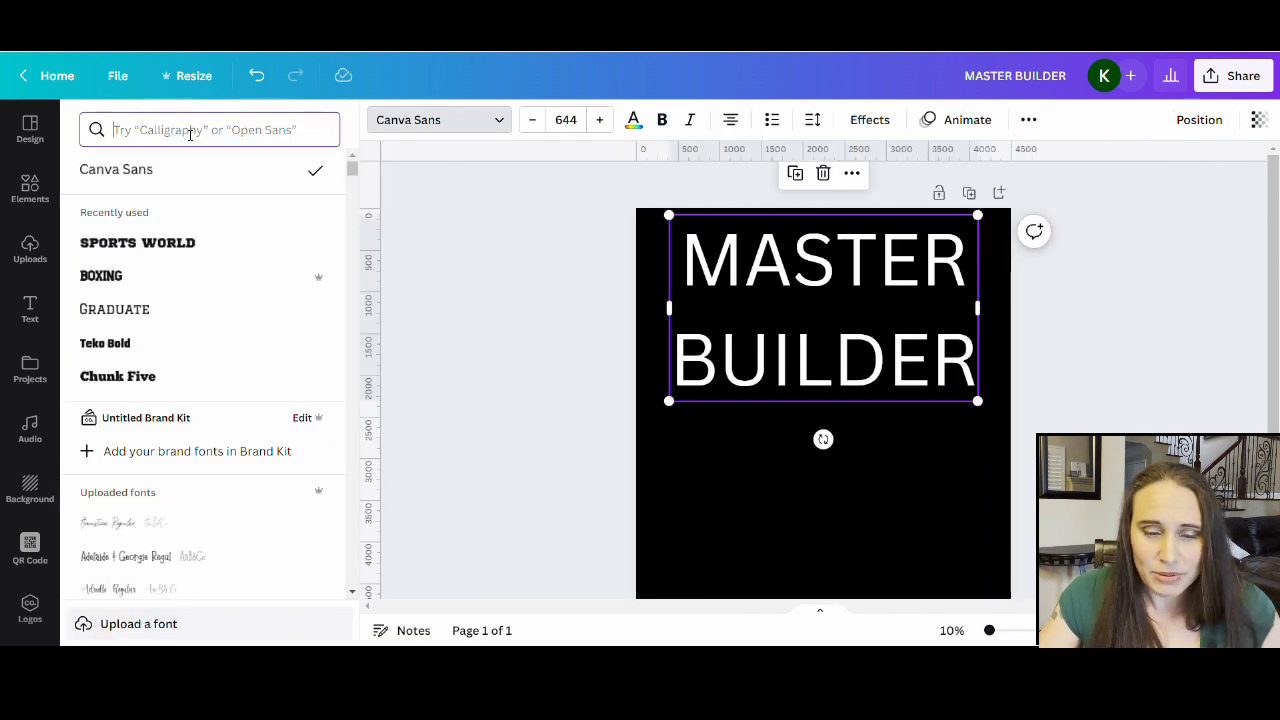
type("BOLD")
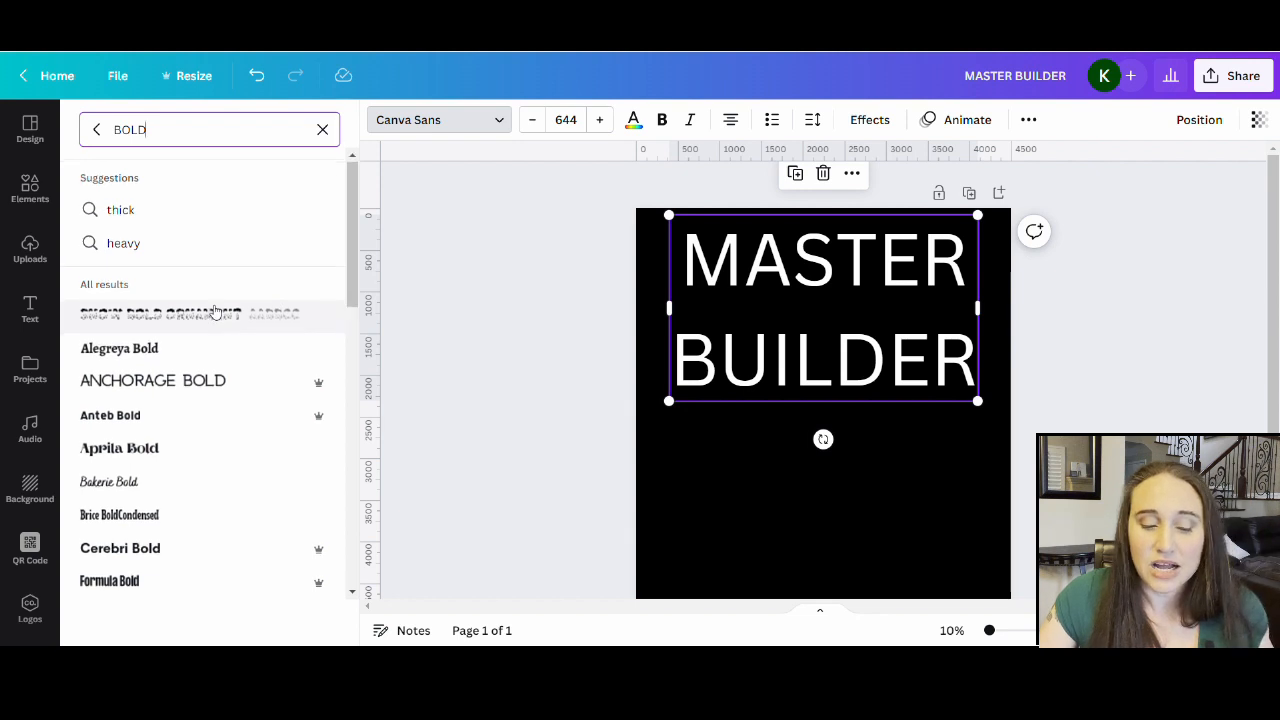
scroll(207, 292, "down", 1)
scroll(206, 285, "down", 1)
scroll(190, 300, "down", 1)
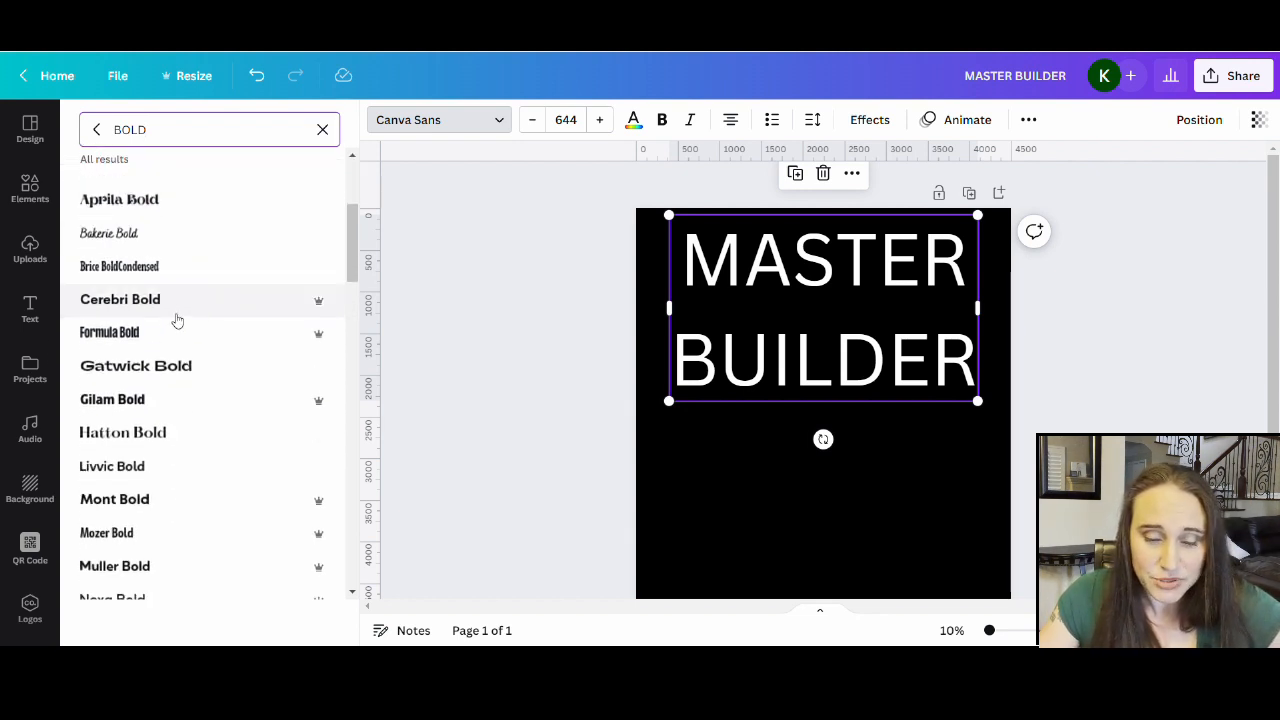
left_click(109, 333)
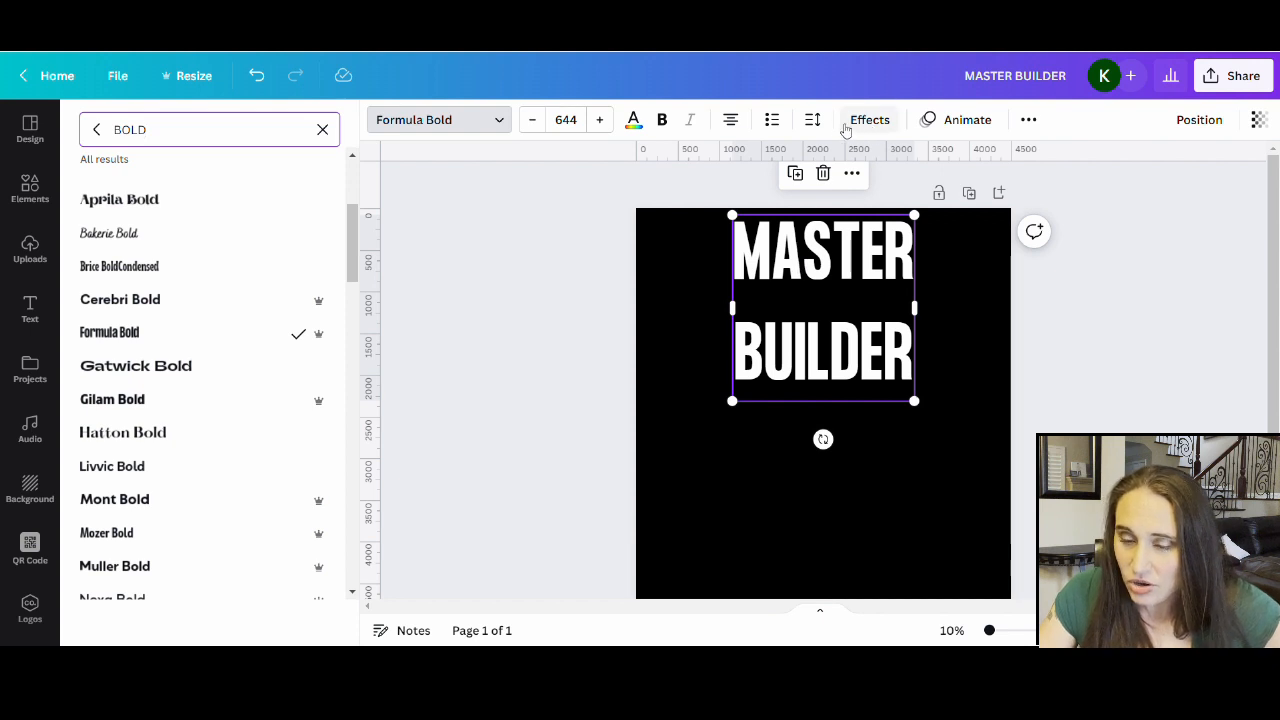
Step: Reduce the line spacing of the MASTER BUILDER text to about 0.94
left_click(818, 122)
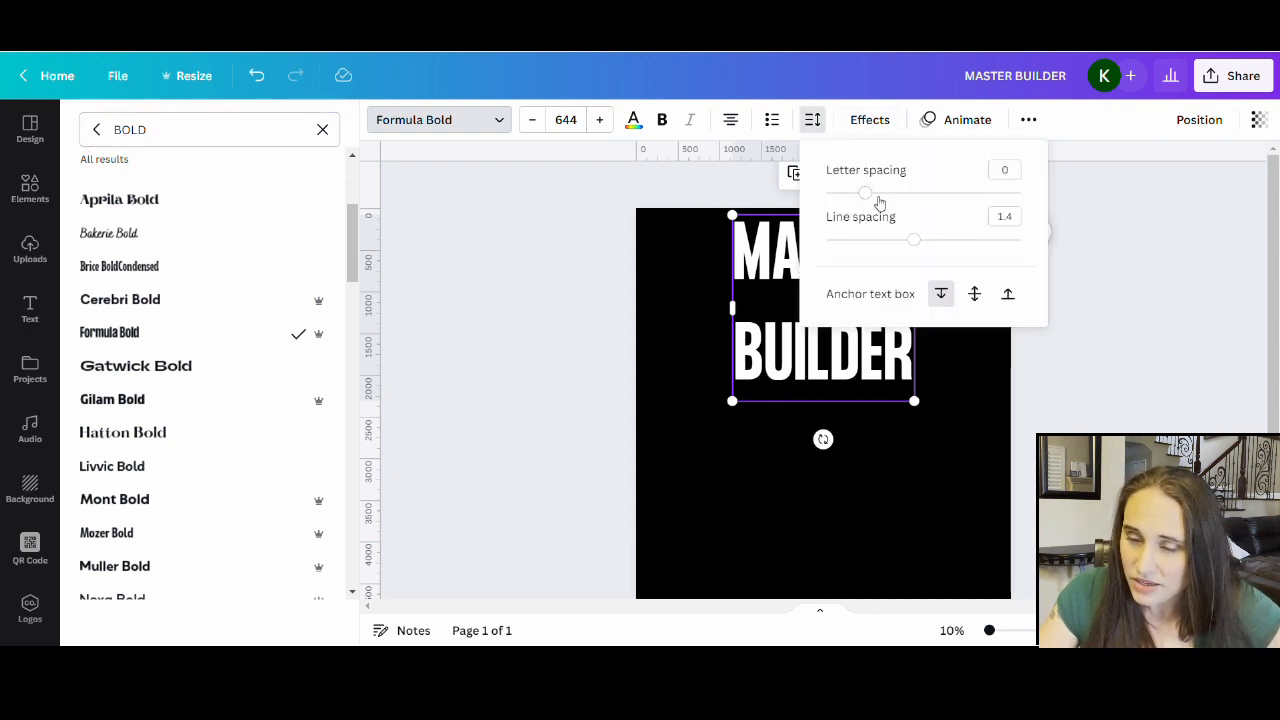
left_click_drag(914, 246, 871, 240)
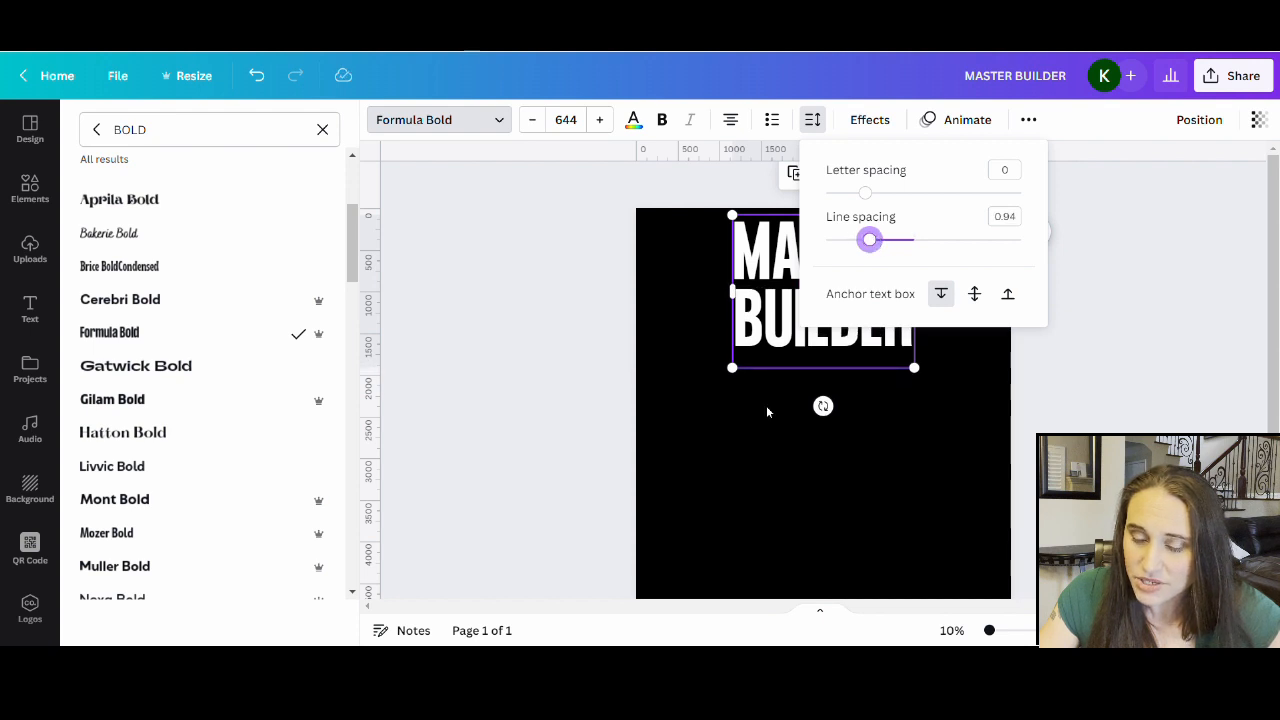
left_click(727, 471)
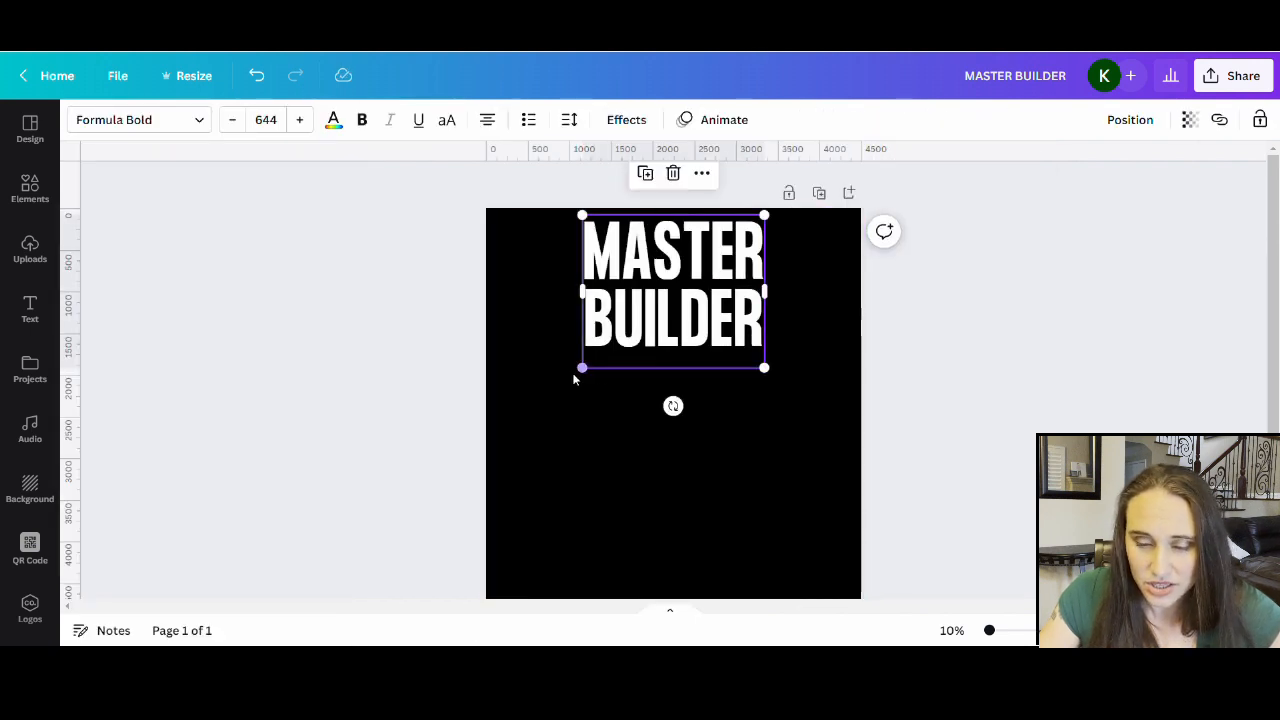
Step: Enlarge the MASTER BUILDER text until it spans nearly the full page width, with its upper edge at the page's upper edge
left_click_drag(593, 378, 503, 431)
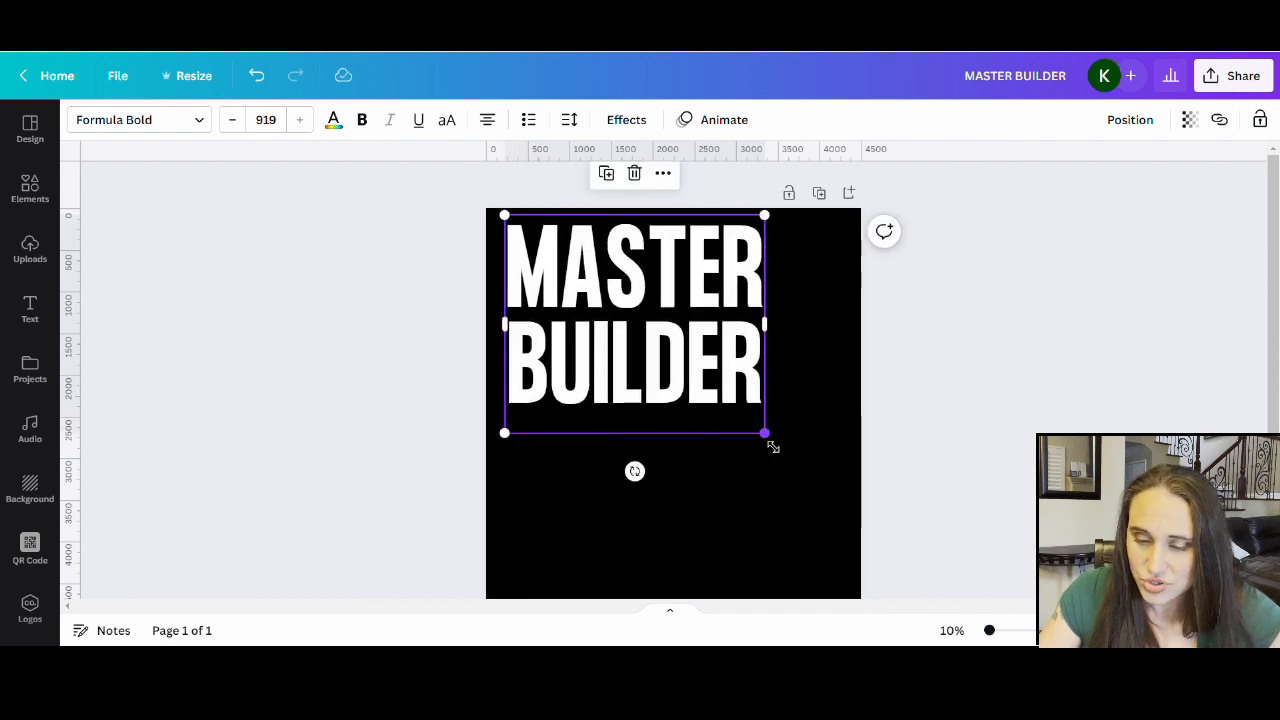
left_click_drag(772, 446, 849, 521)
left_click(781, 538)
left_click_drag(765, 439, 763, 431)
left_click(791, 542)
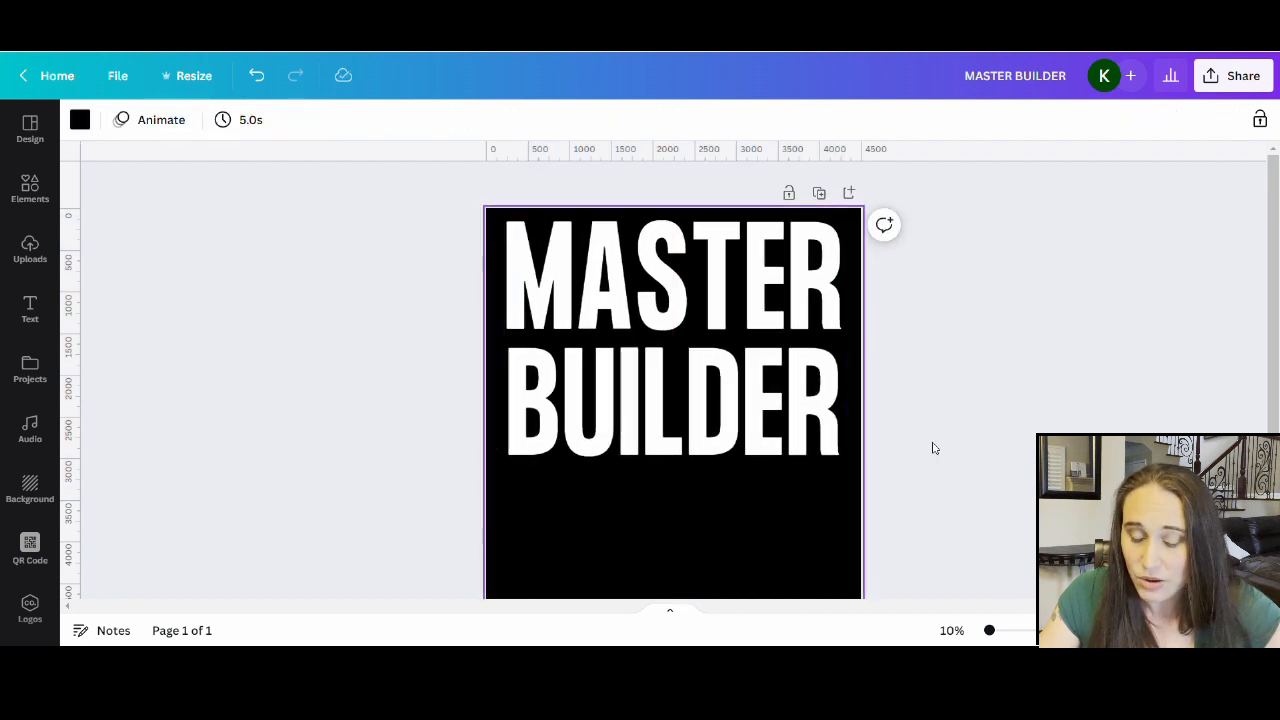
scroll(950, 435, "down", 3)
scroll(975, 430, "up", 3)
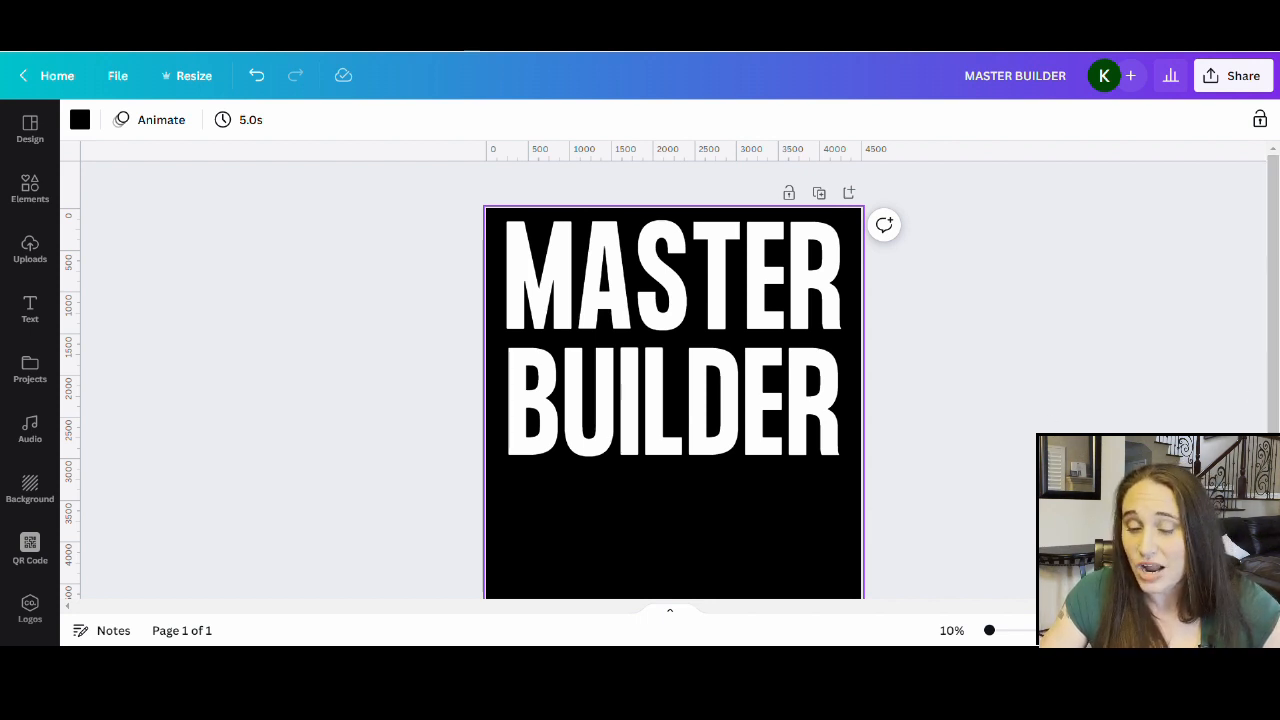
scroll(672, 380, "down", 1)
scroll(672, 380, "up", 1)
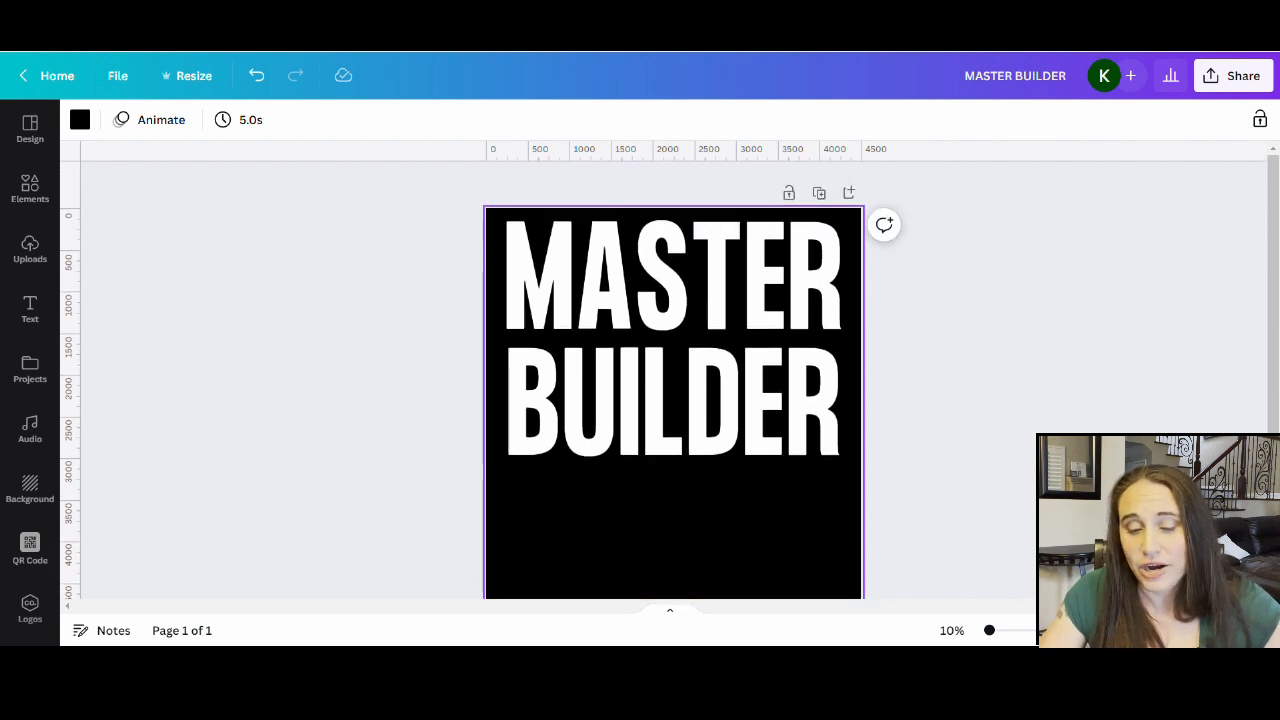
scroll(672, 380, "down", 1)
scroll(986, 297, "up", 1)
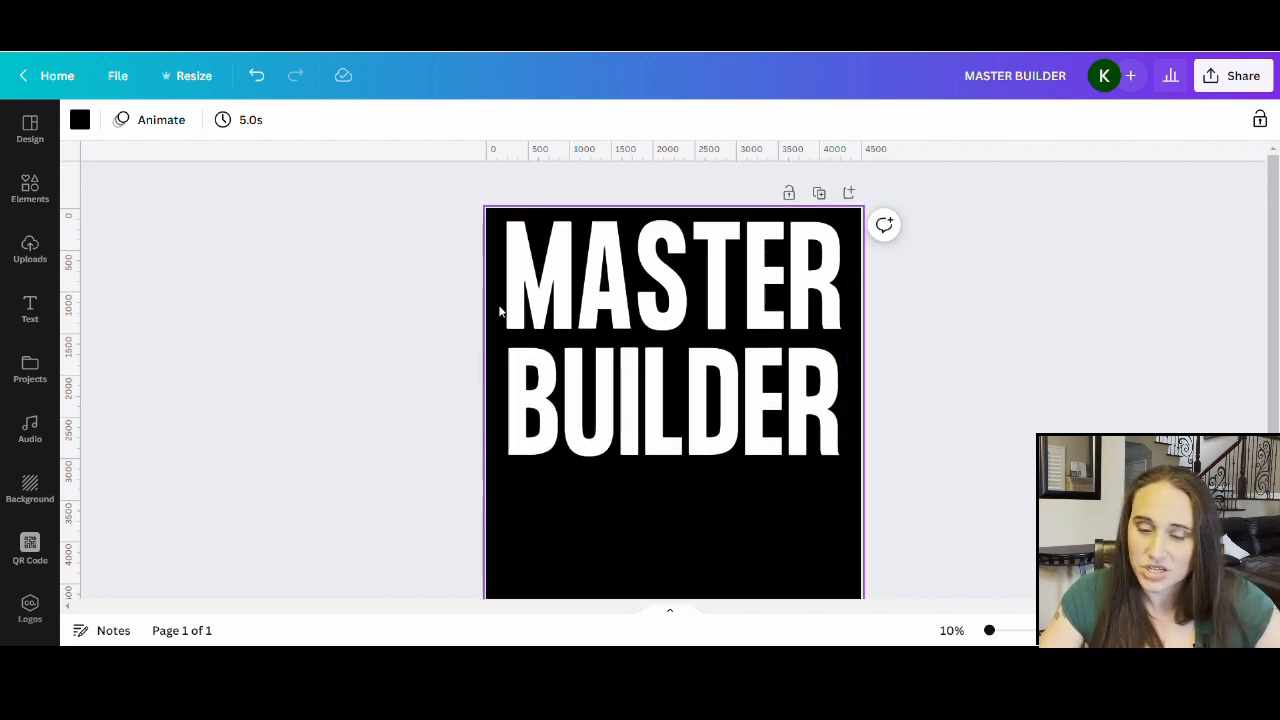
Step: Change the font of the MASTER BUILDER text to Bugaki from the "BOLD" font results
left_click(784, 325)
left_click(186, 123)
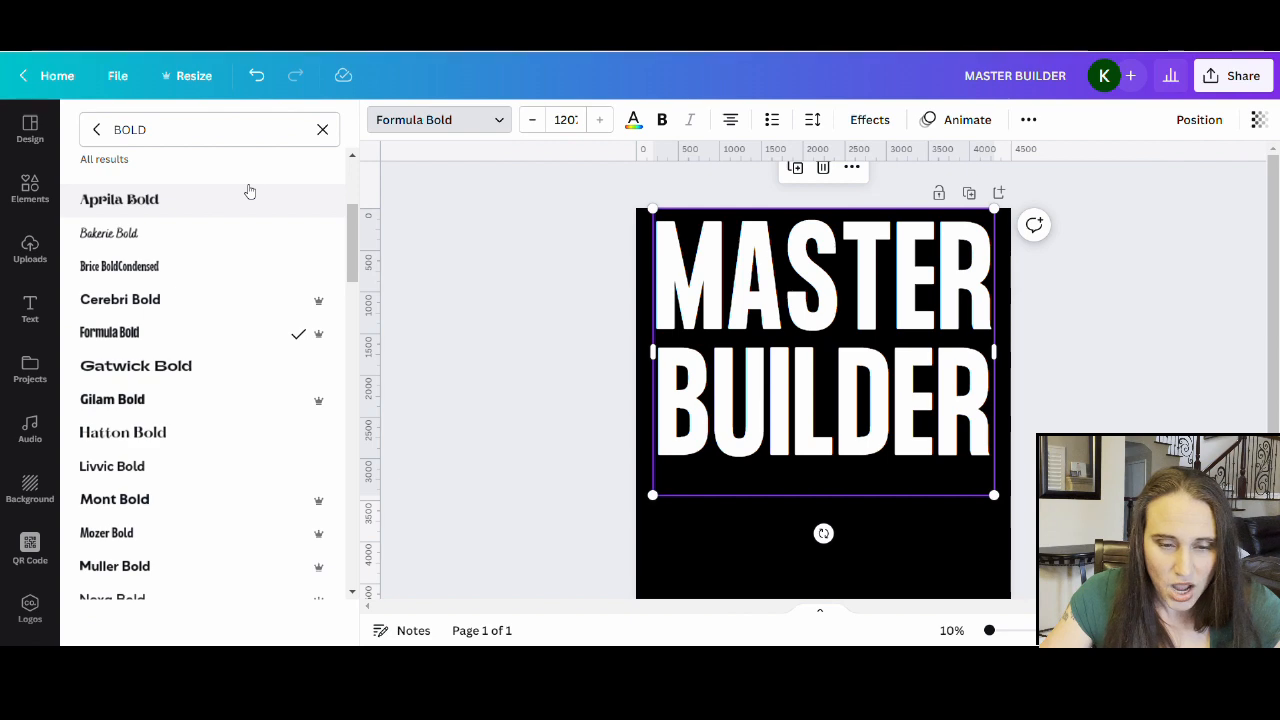
scroll(249, 191, "down", 3)
scroll(266, 186, "down", 3)
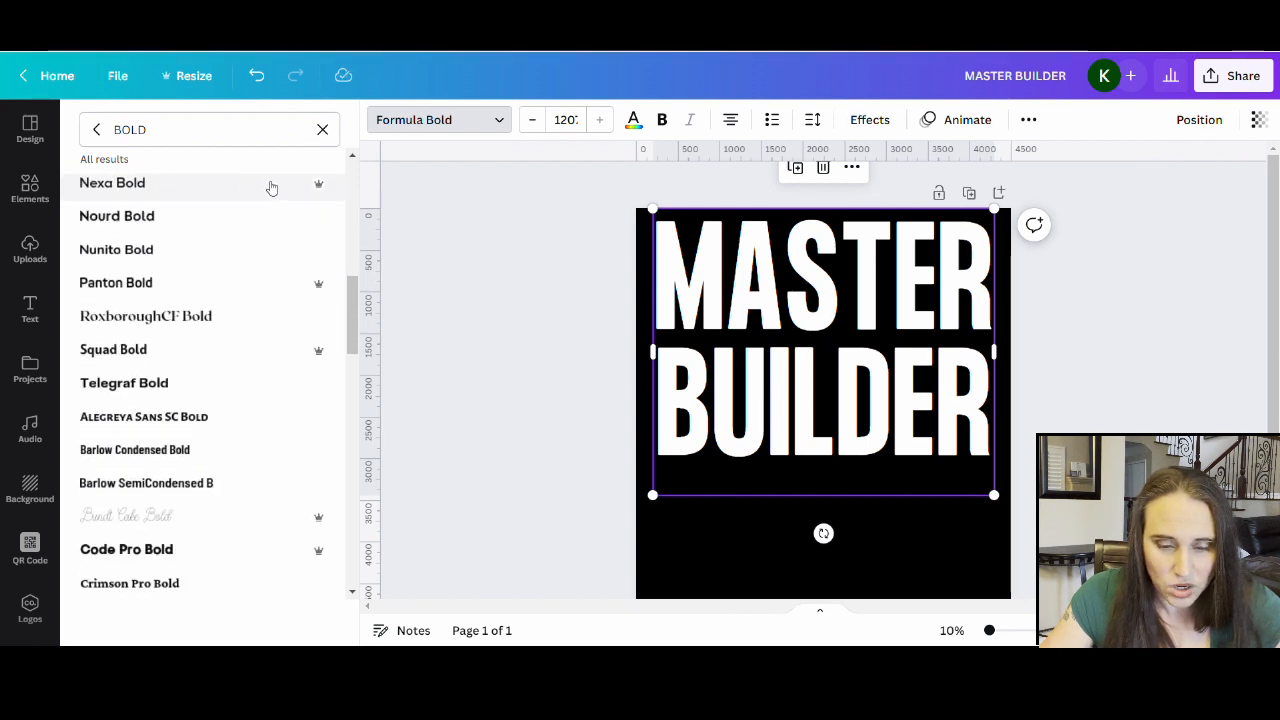
scroll(280, 200, "down", 3)
scroll(292, 219, "down", 9)
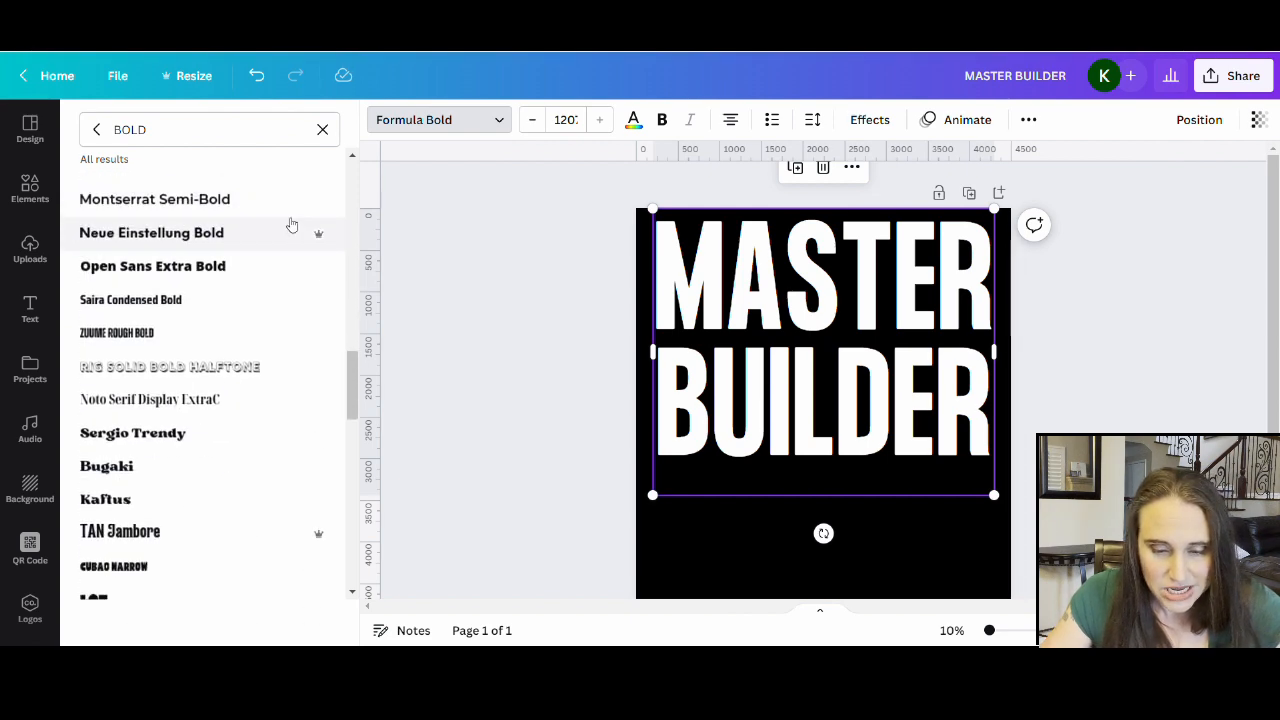
scroll(280, 240, "down", 3)
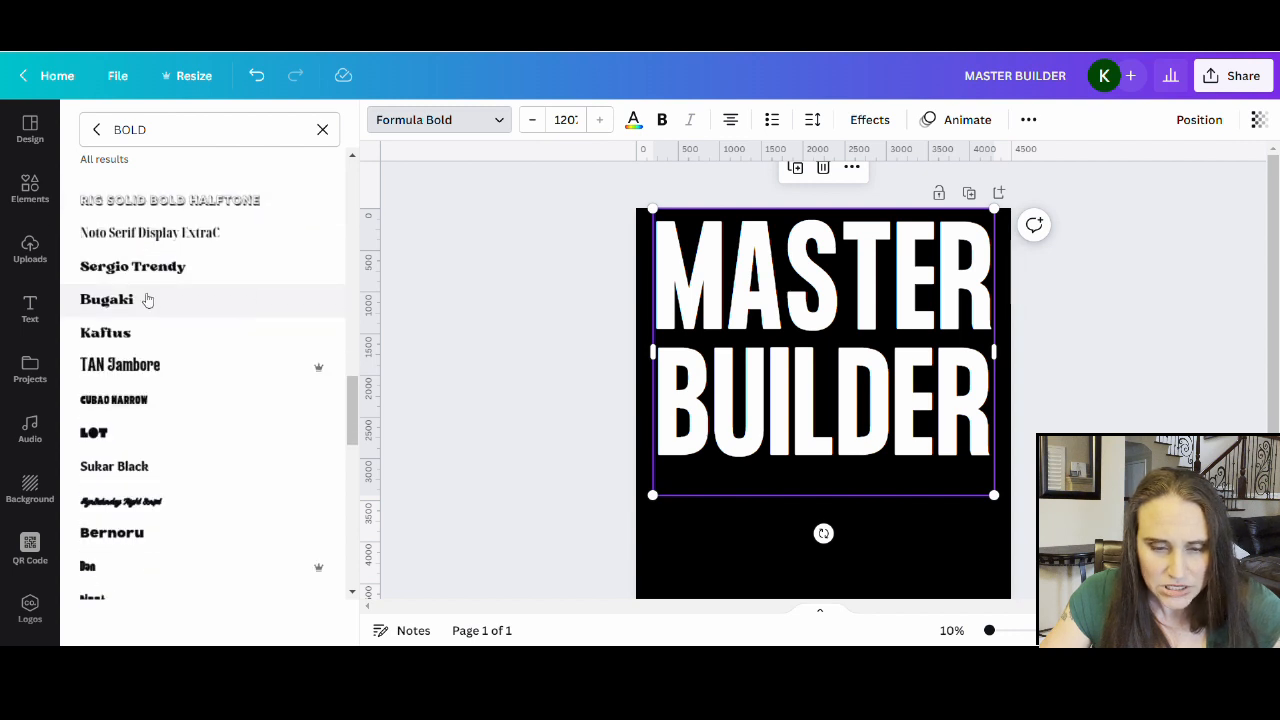
left_click(140, 300)
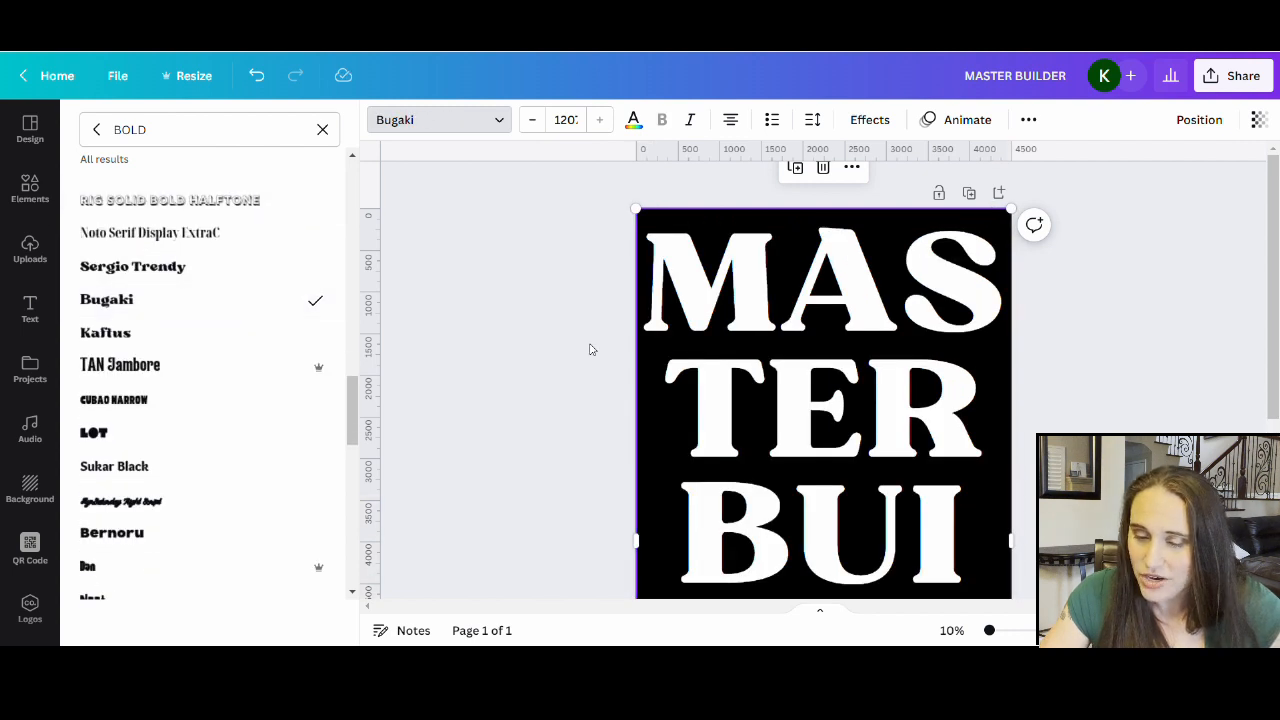
Step: Shrink the MASTER BUILDER text to about font size 713 and widen its box so each word fits on a single line
scroll(960, 410, "down", 3)
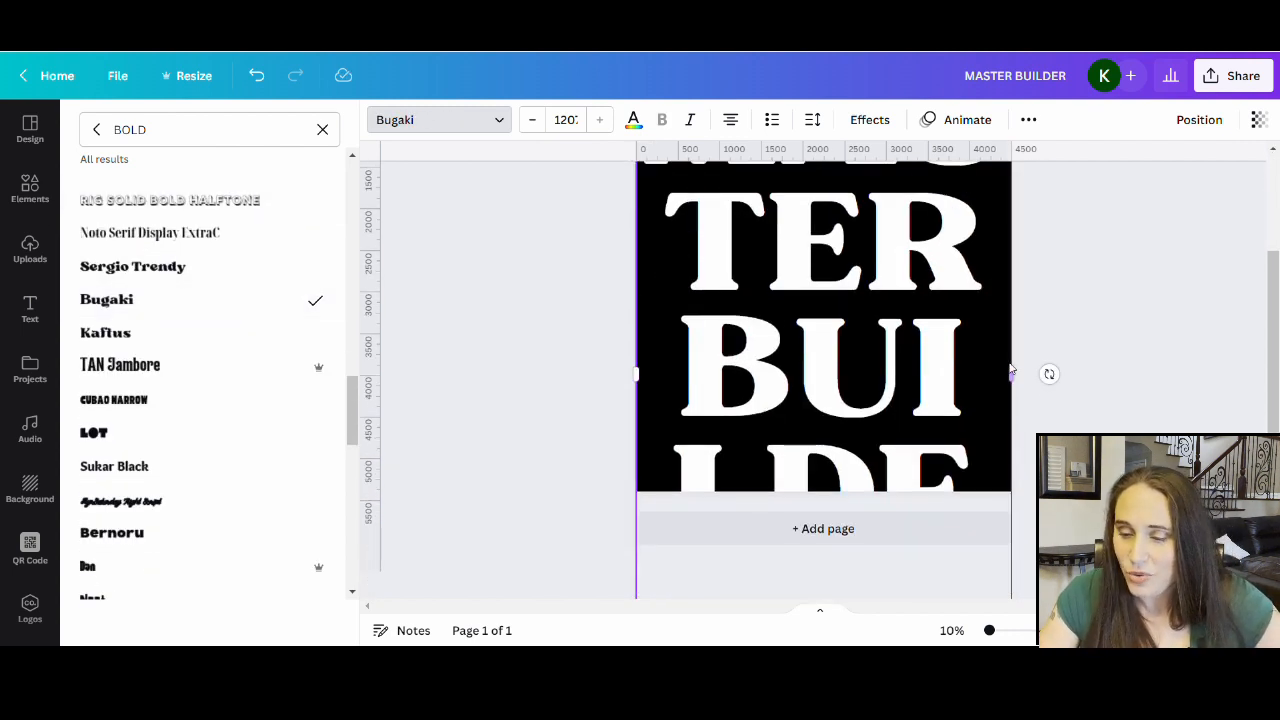
left_click_drag(1024, 375, 1205, 375)
left_click_drag(648, 594, 930, 400)
scroll(874, 420, "up", 2)
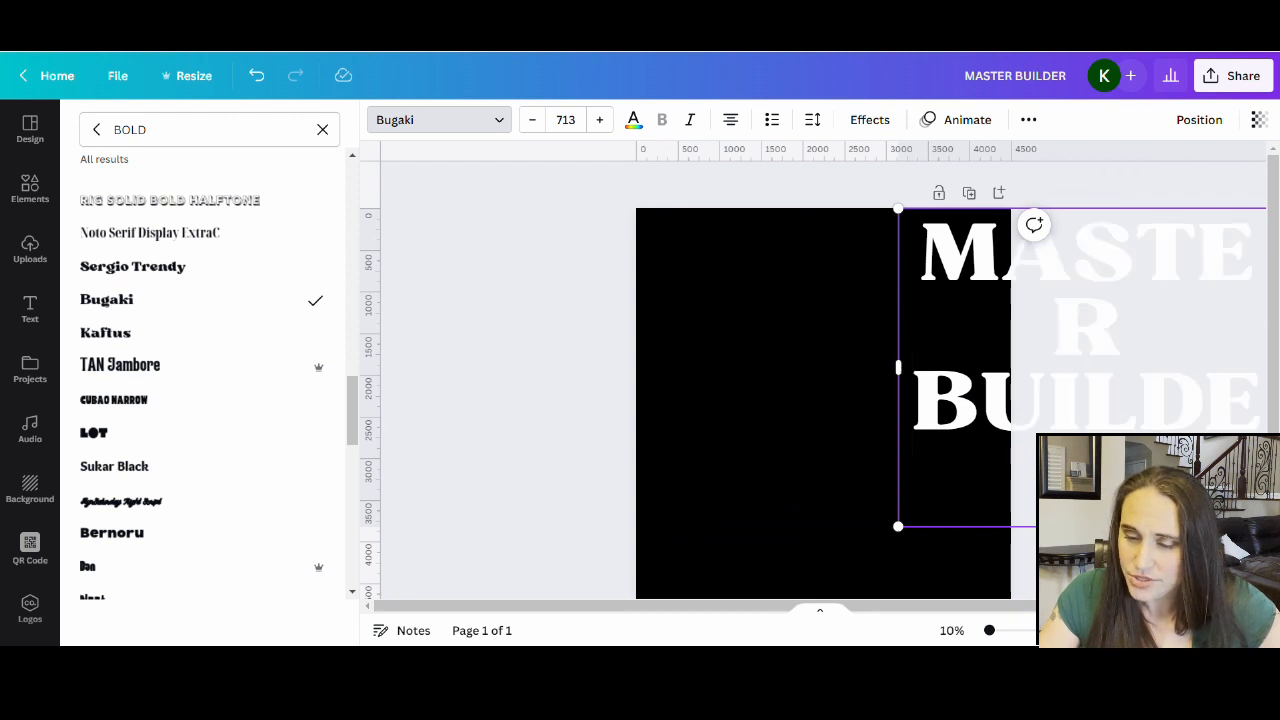
left_click_drag(898, 367, 636, 362)
left_click(926, 346)
left_click(562, 480)
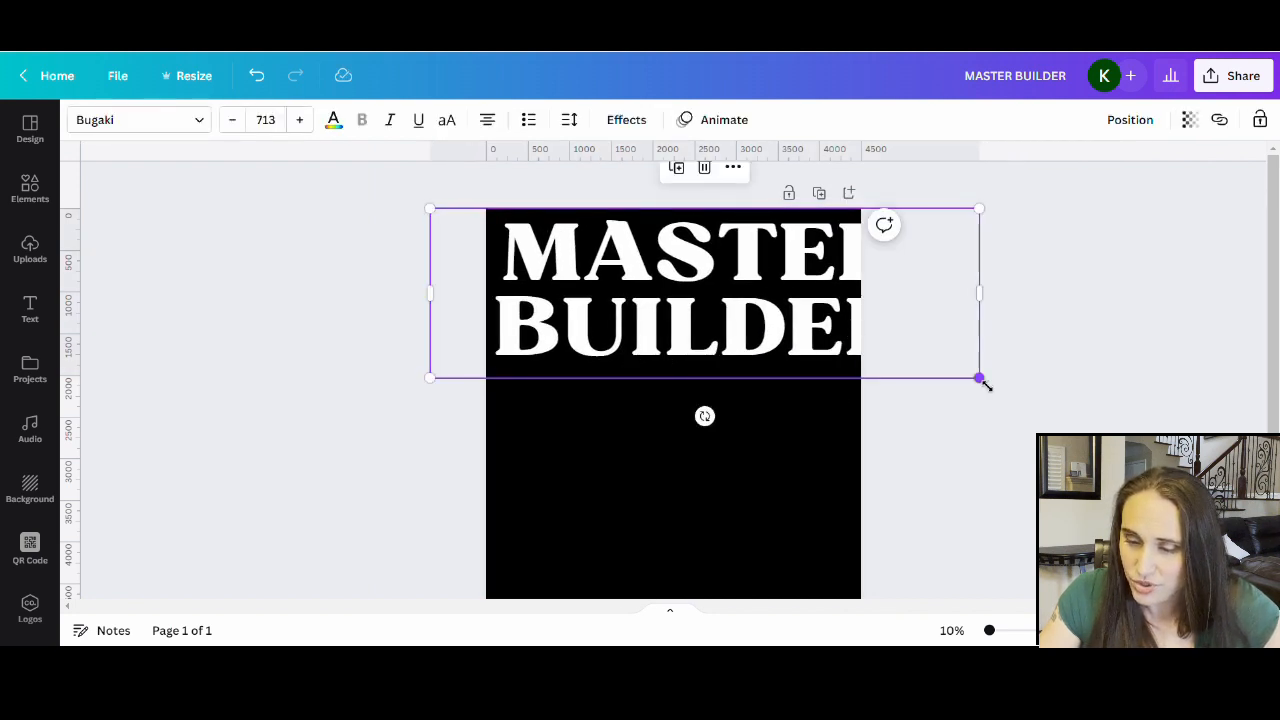
Step: Shrink the MASTER BUILDER text to about font size 569 and centre it horizontally at the page's upper edge
left_click_drag(984, 382, 870, 345)
left_click(660, 402)
mouse_move(652, 298)
left_mouse_down()
mouse_move(684, 304)
mouse_move(675, 298)
left_mouse_up()
left_click(790, 438)
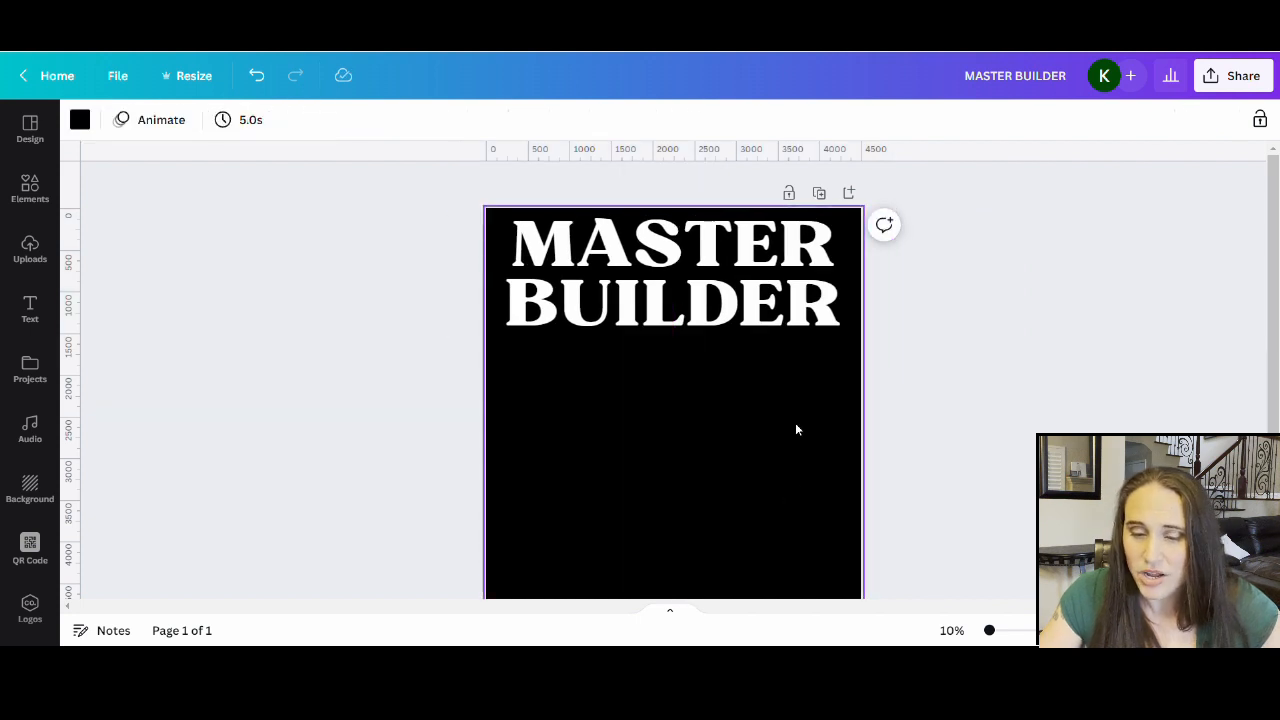
scroll(720, 249, "down", 3)
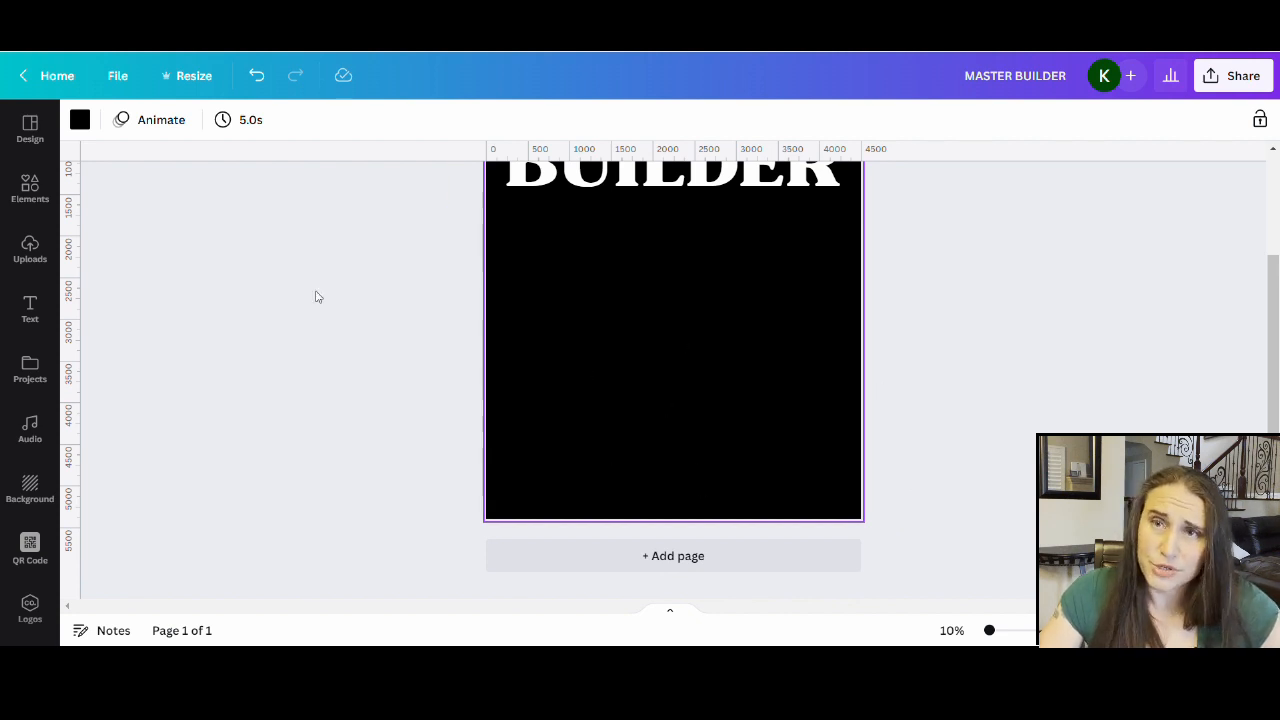
scroll(764, 395, "up", 2)
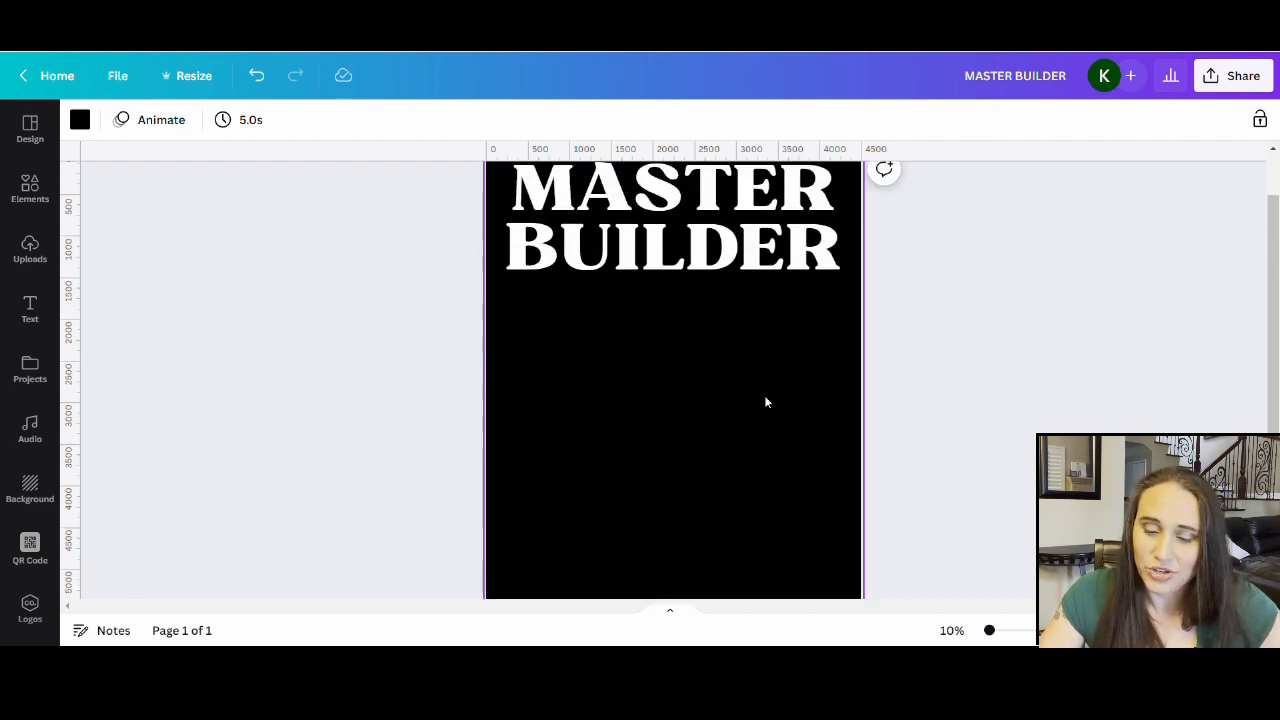
scroll(786, 558, "up", 1)
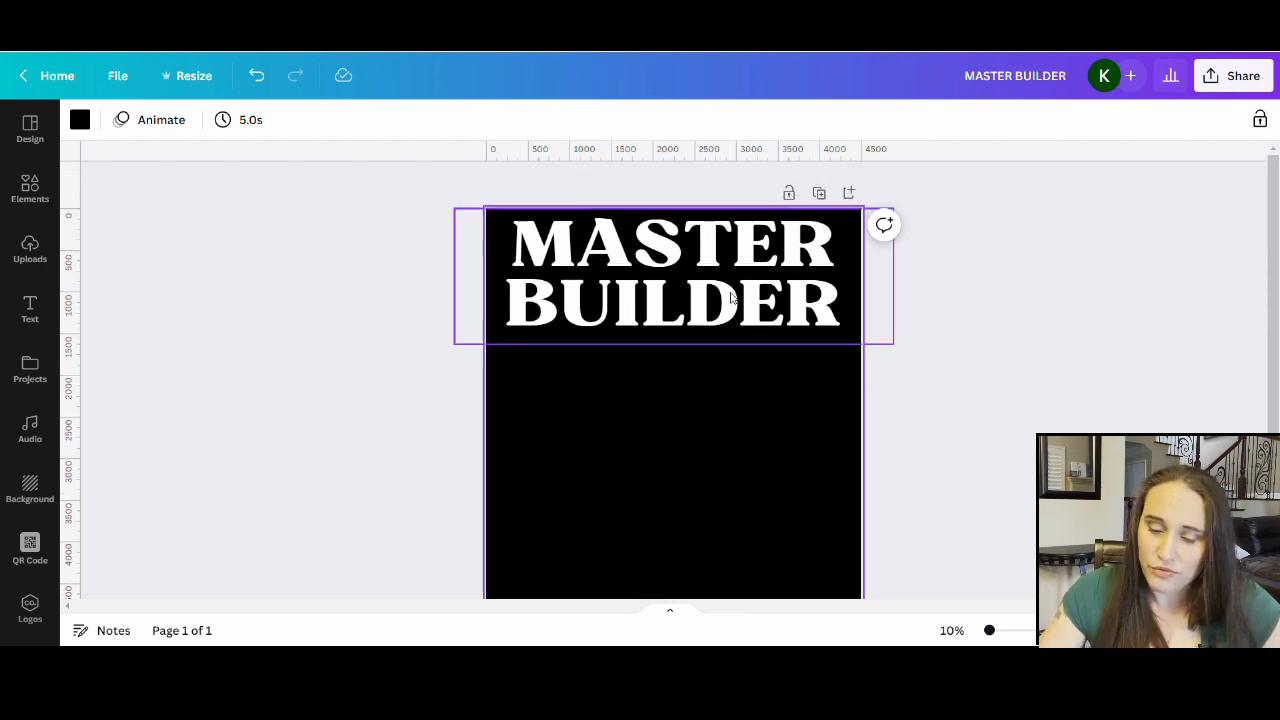
scroll(650, 374, "down", 2)
scroll(762, 337, "up", 2)
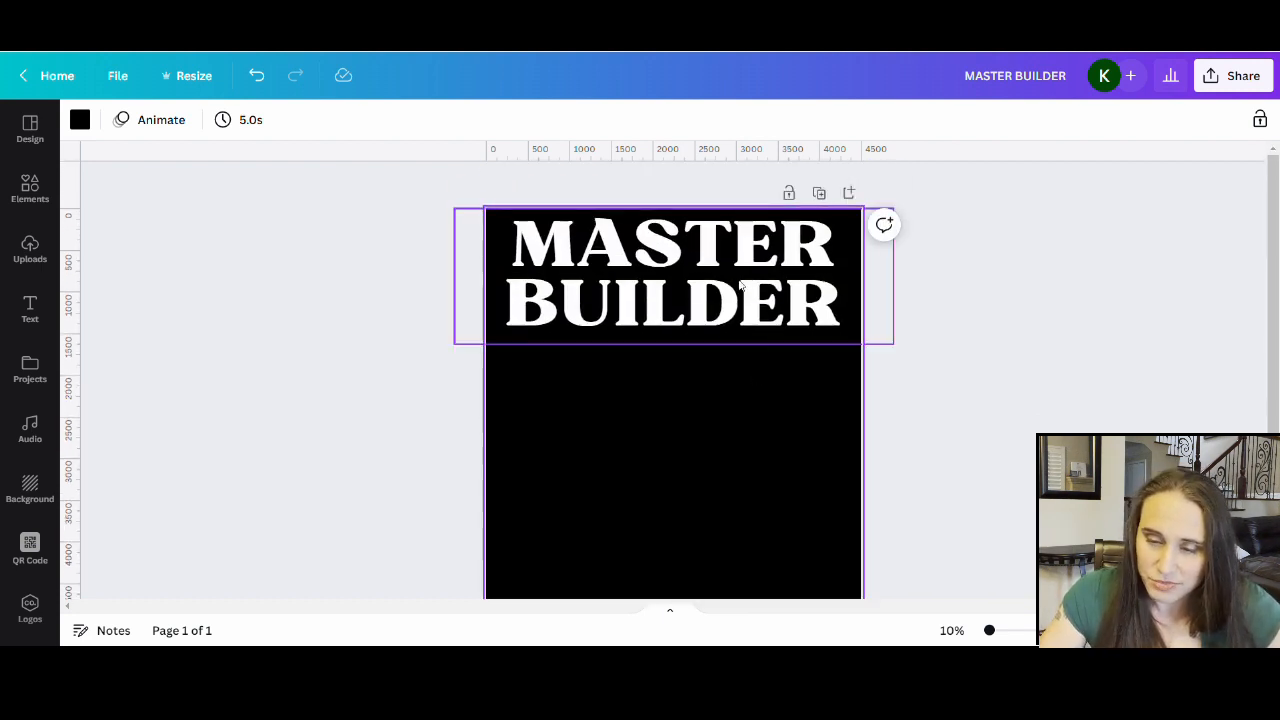
Step: Try the Dosis Semi Bold, Dosis Extra Bold and Squad Bold fonts on the MASTER BUILDER text
left_click(648, 276)
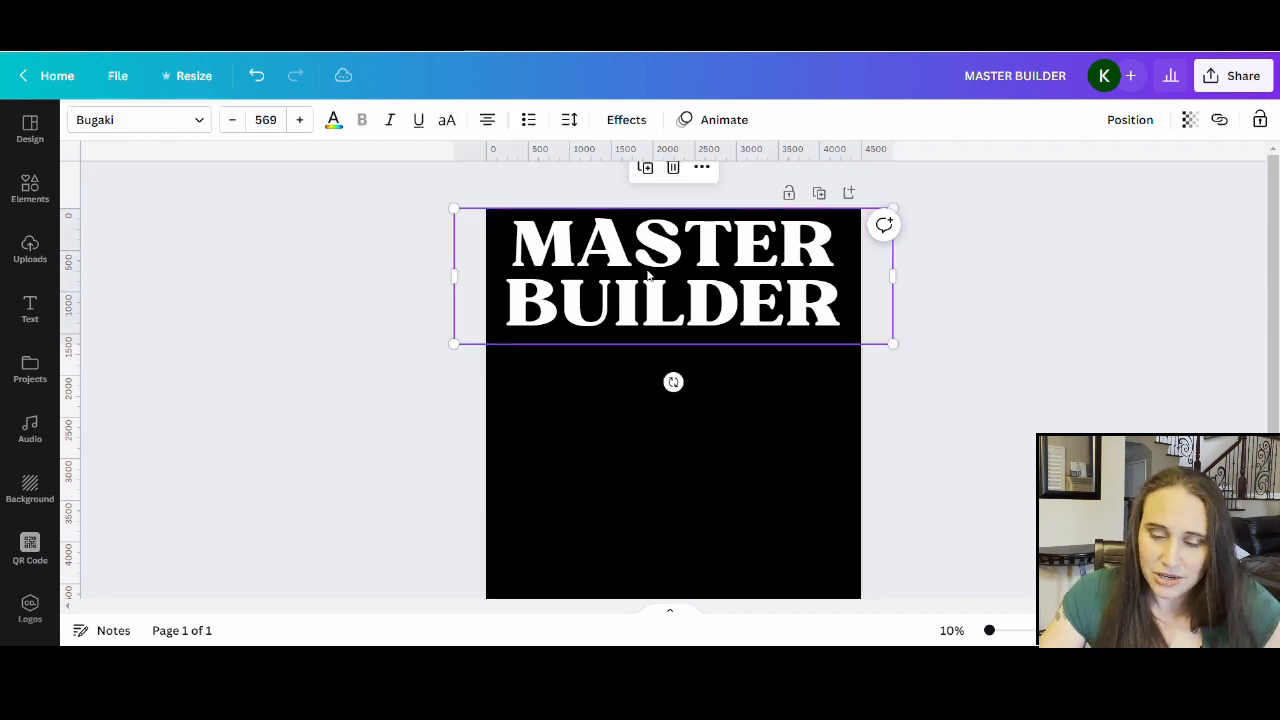
left_click(110, 122)
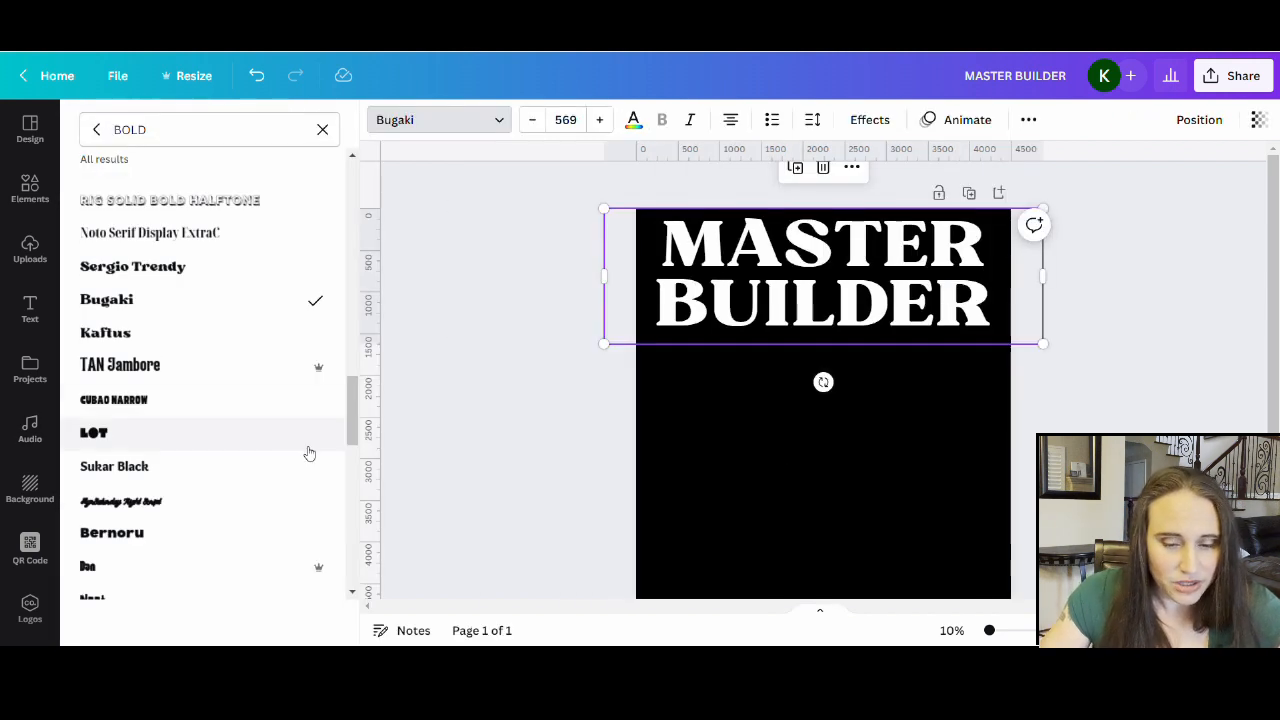
scroll(122, 336, "up", 5)
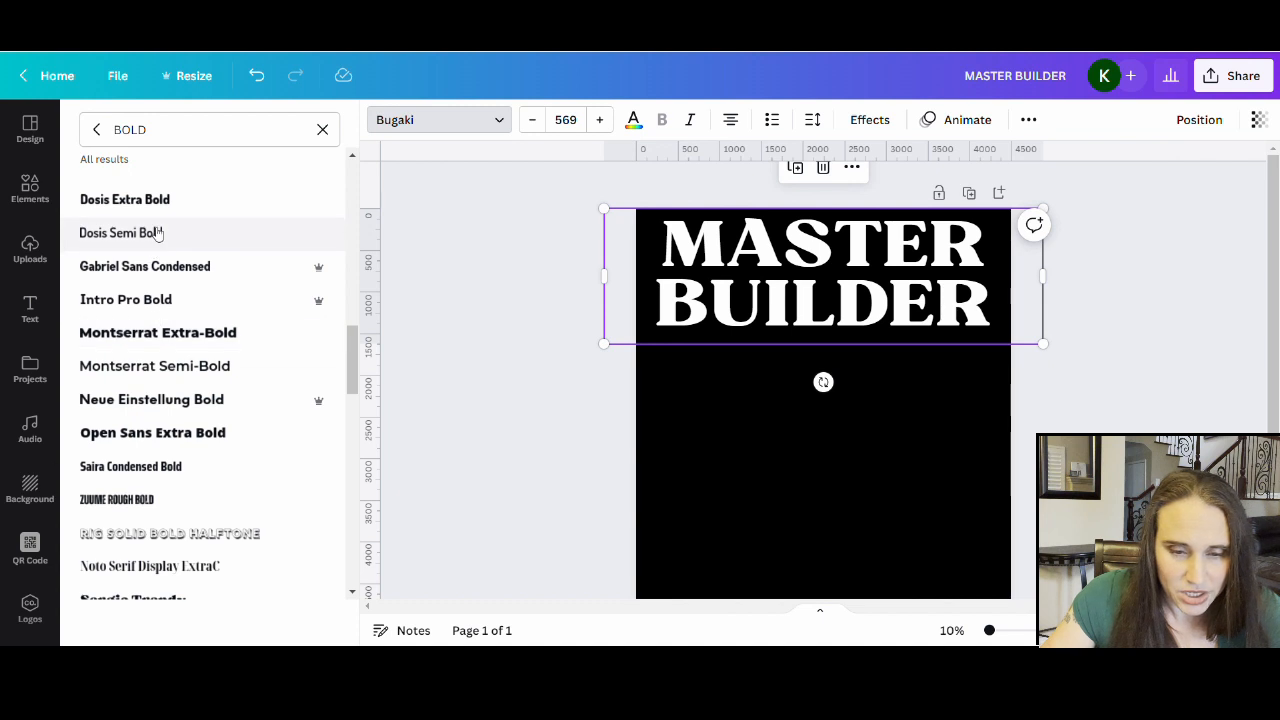
left_click(157, 233)
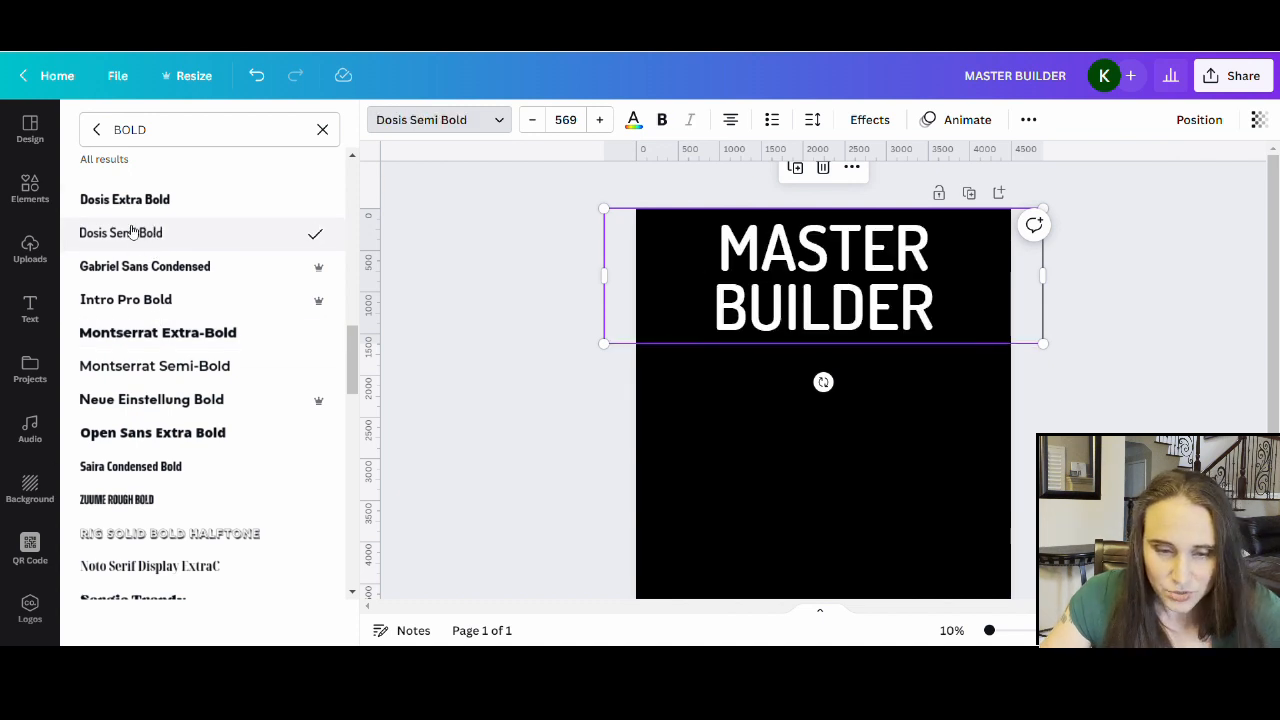
left_click(118, 200)
scroll(110, 350, "up", 3)
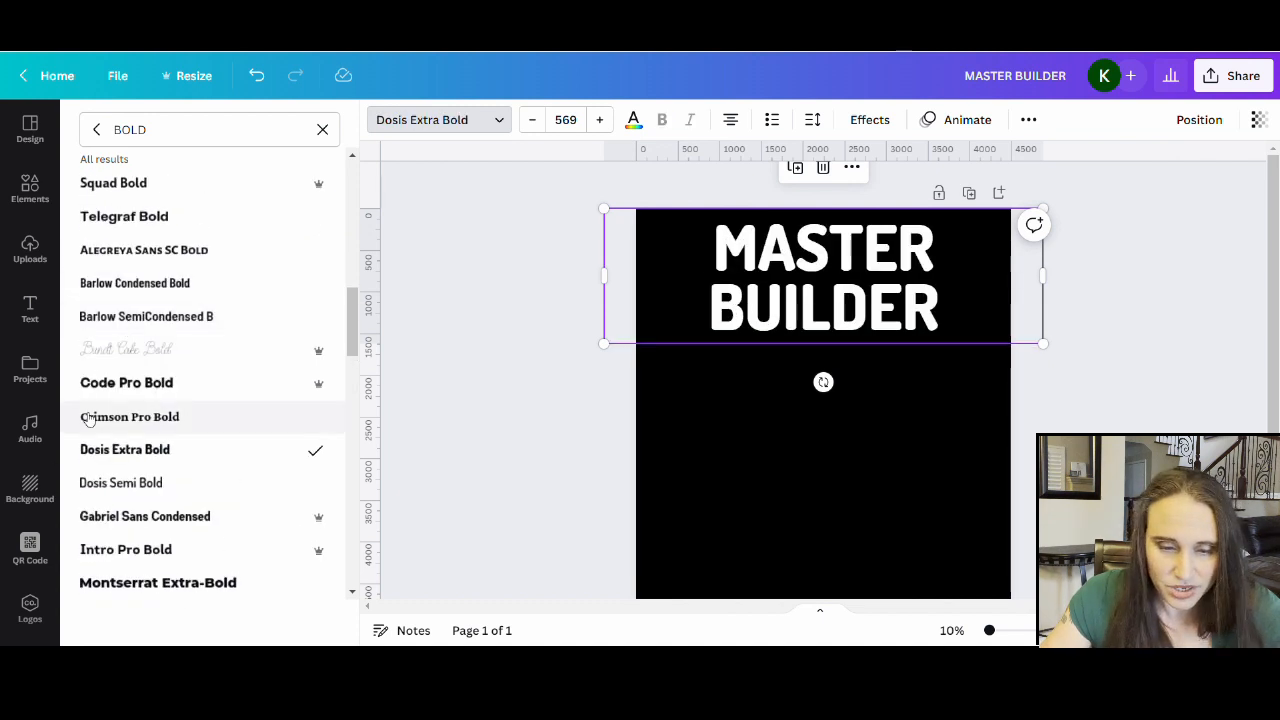
left_click(134, 187)
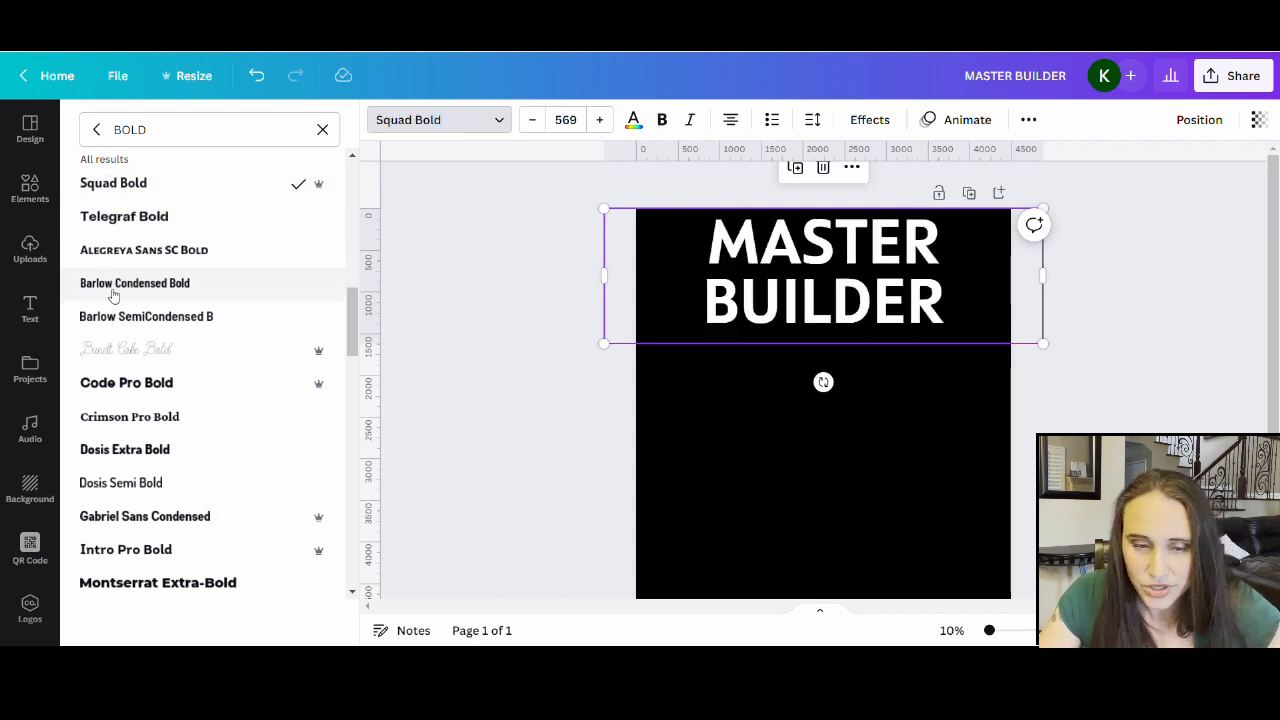
Step: Try the Livvic Bold, Formula Bold, Cerebri Bold and Brice BoldCondensed fonts on the MASTER BUILDER text
scroll(113, 295, "up", 2)
scroll(136, 345, "up", 1)
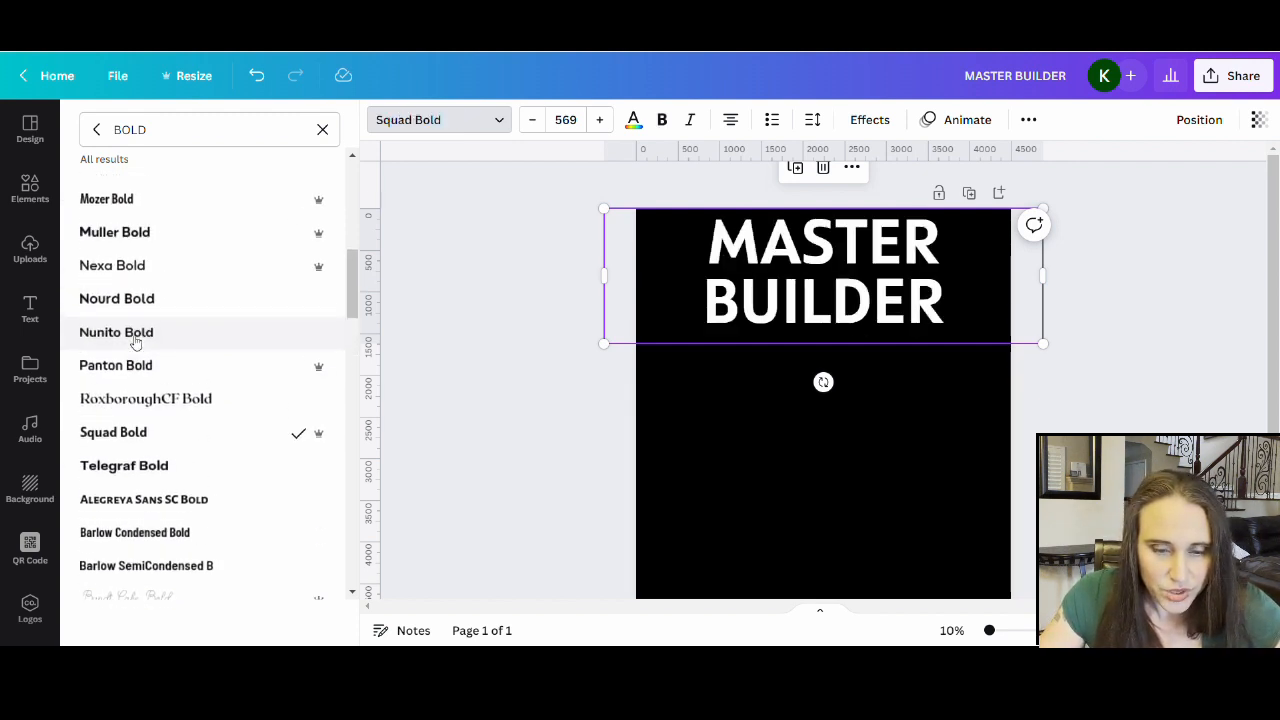
scroll(136, 343, "up", 1)
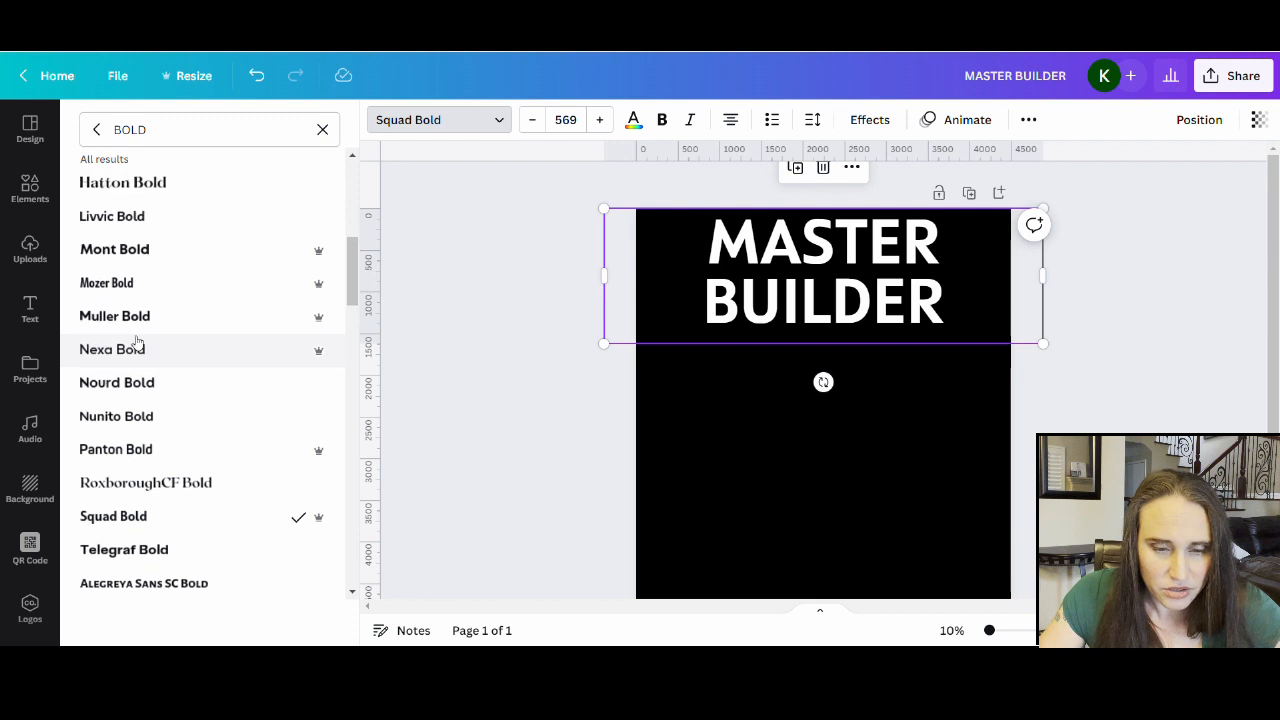
left_click(132, 218)
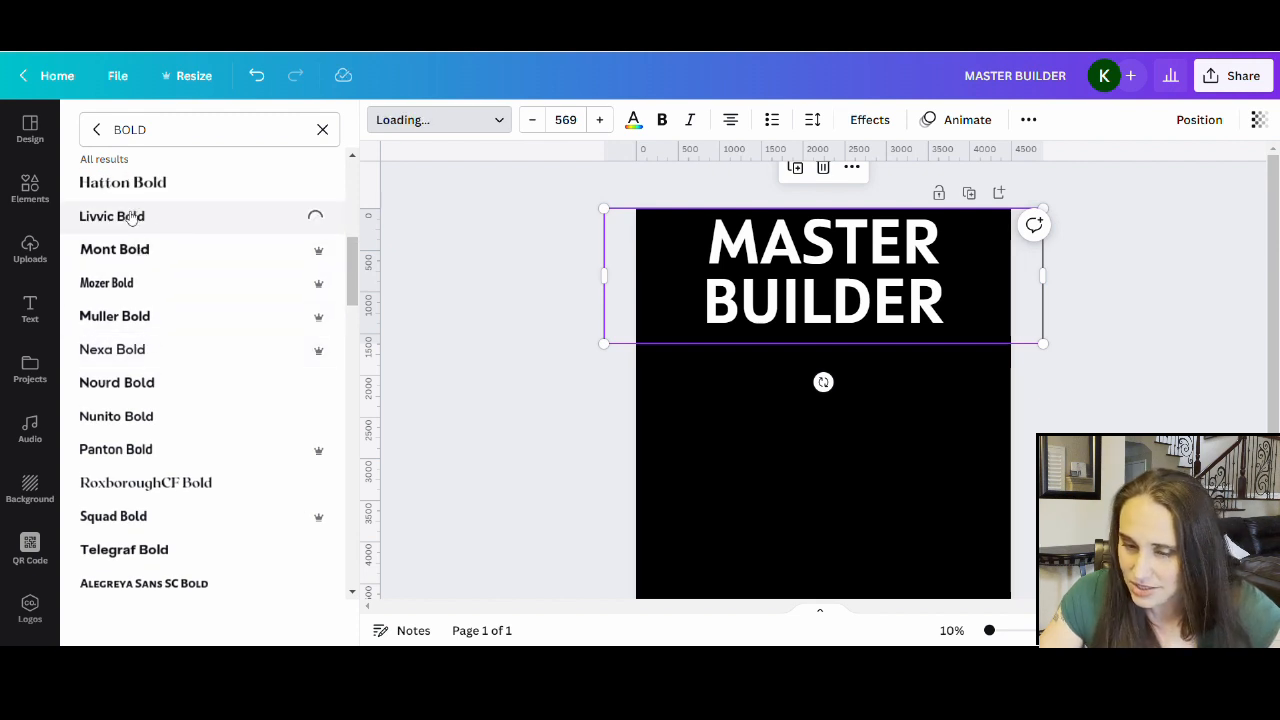
scroll(117, 313, "up", 2)
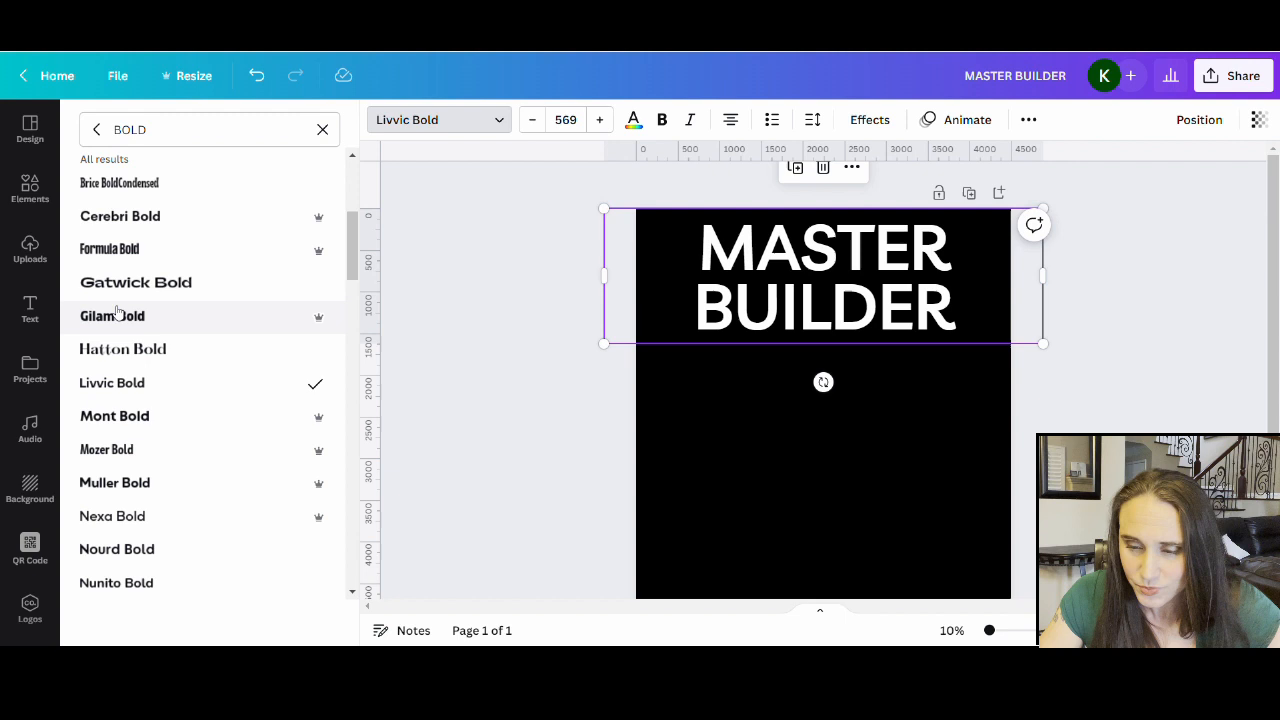
left_click(139, 259)
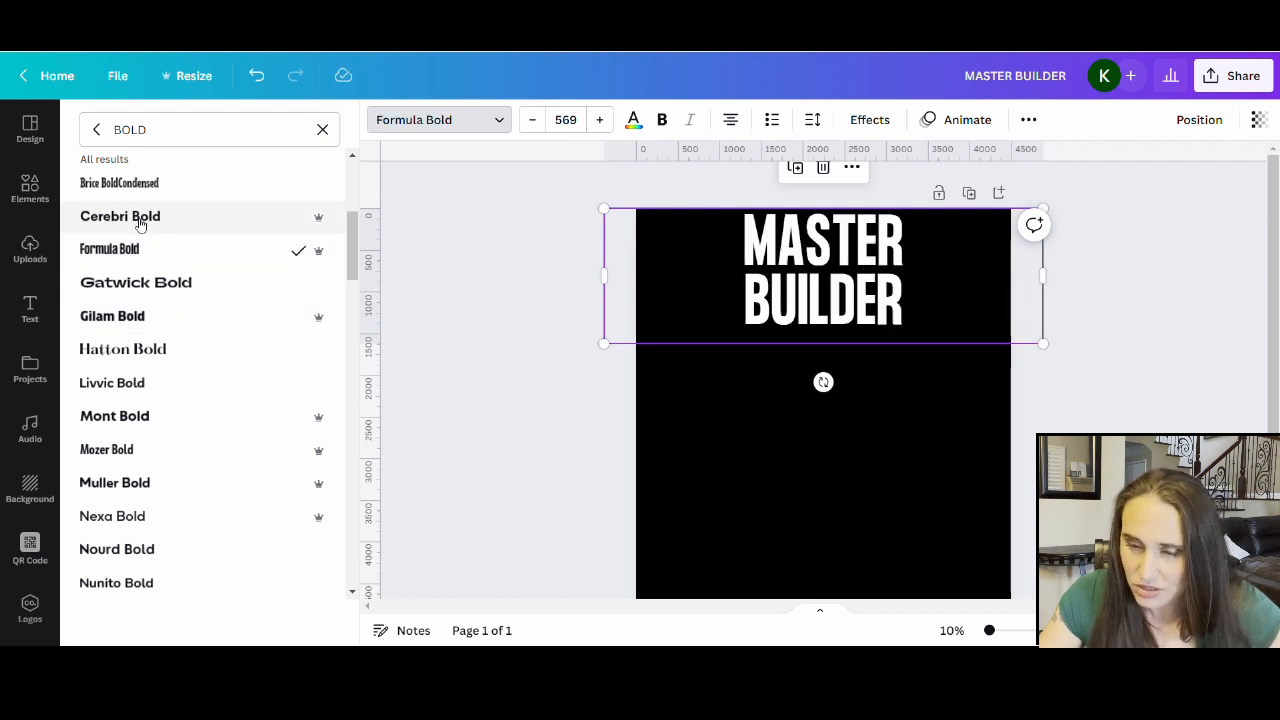
left_click(140, 222)
left_click(148, 188)
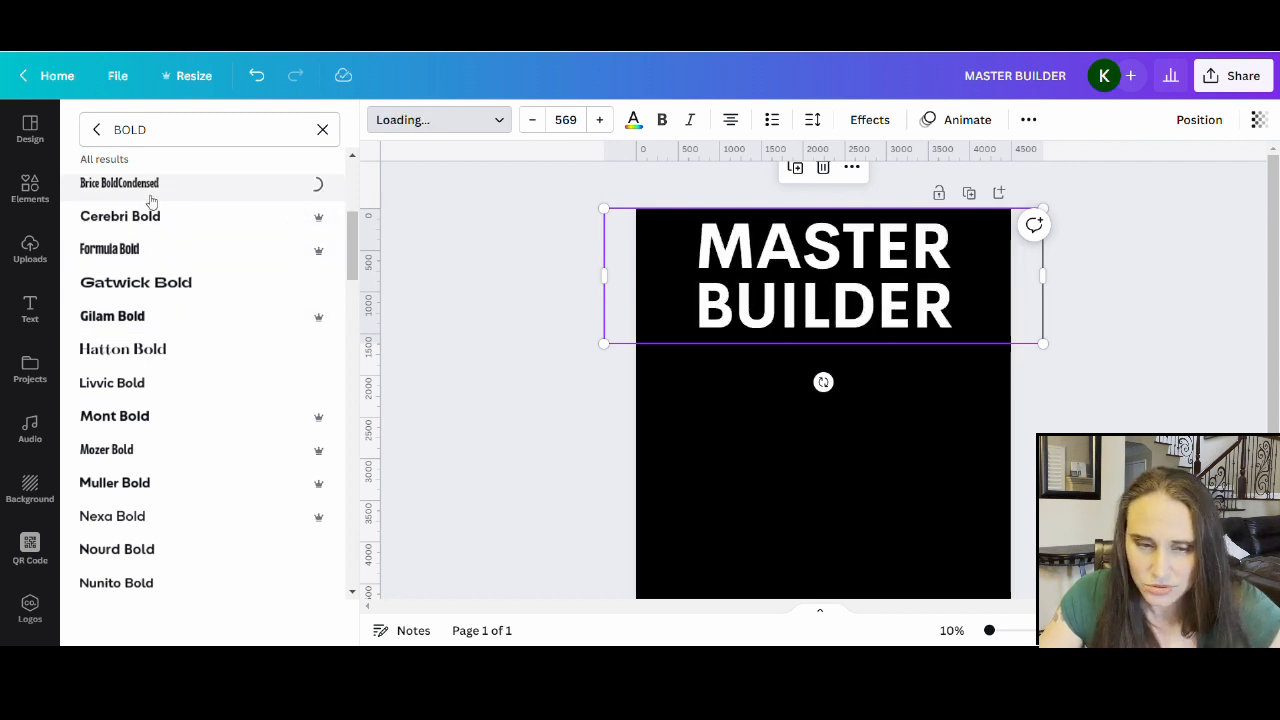
Step: Compare Anteb Bold with Formula Bold on the MASTER BUILDER text and keep Anteb Bold as its font
scroll(180, 385, "up", 3)
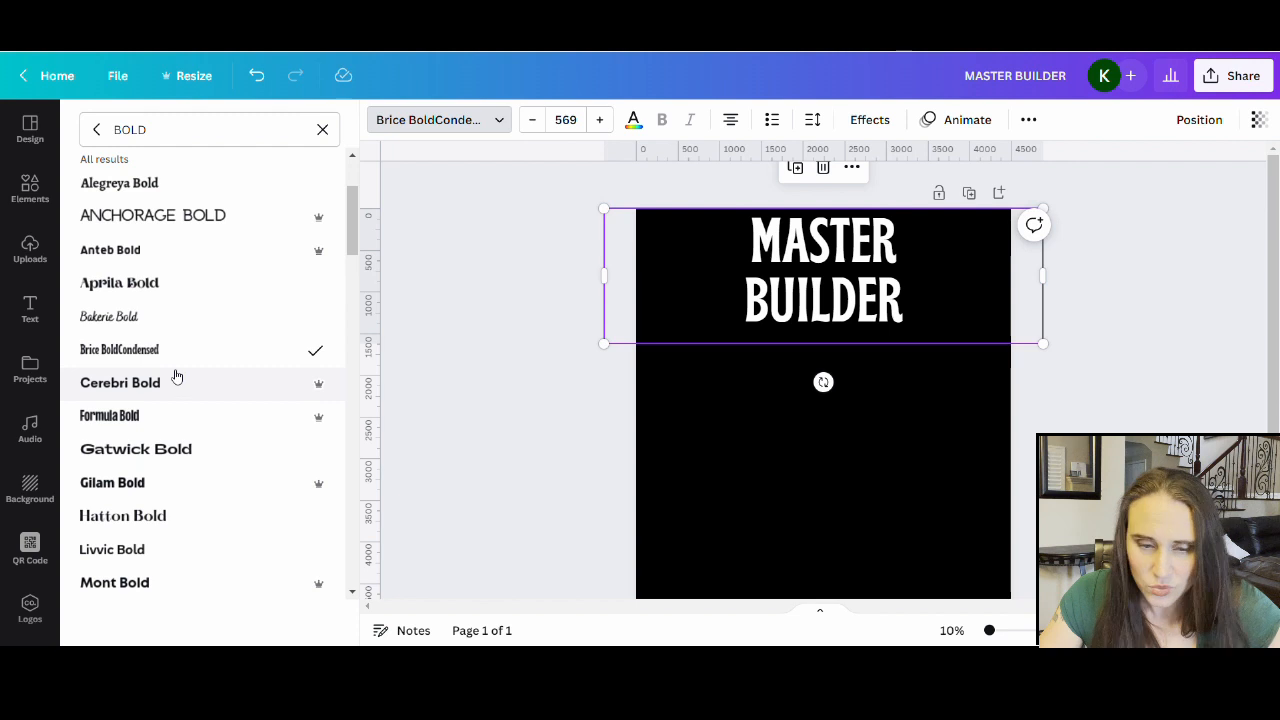
left_click(137, 250)
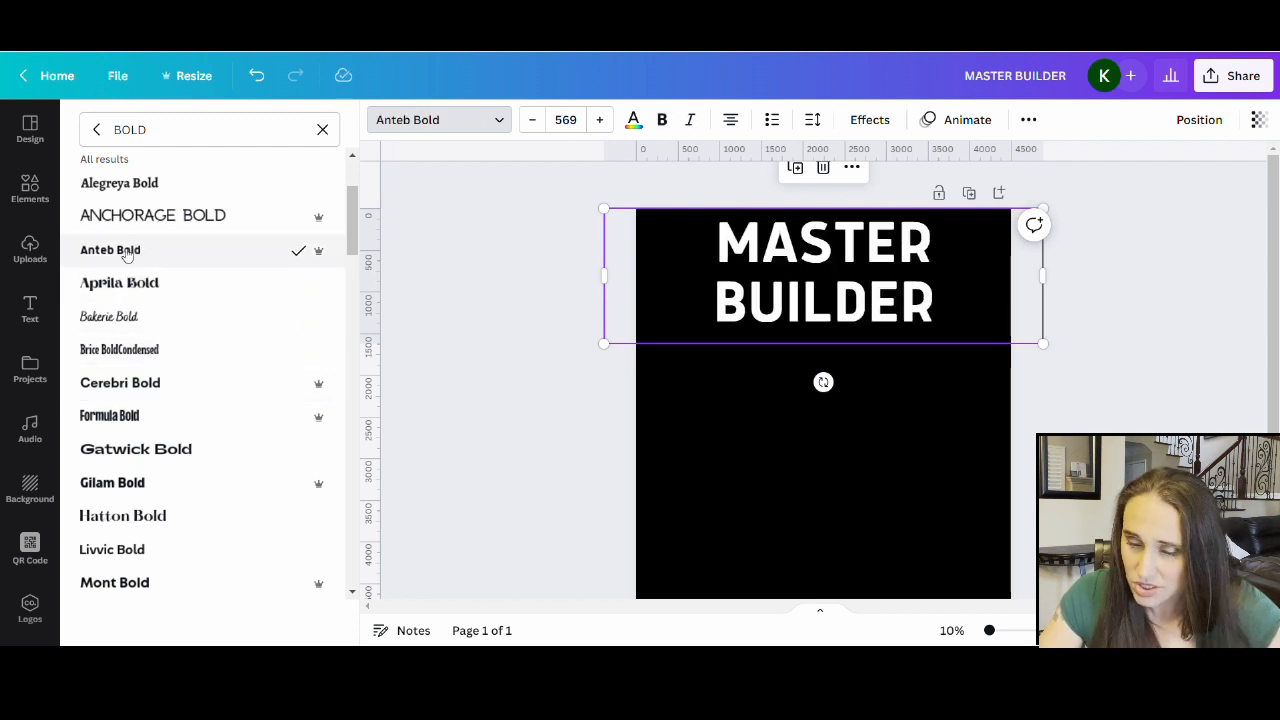
left_click(133, 418)
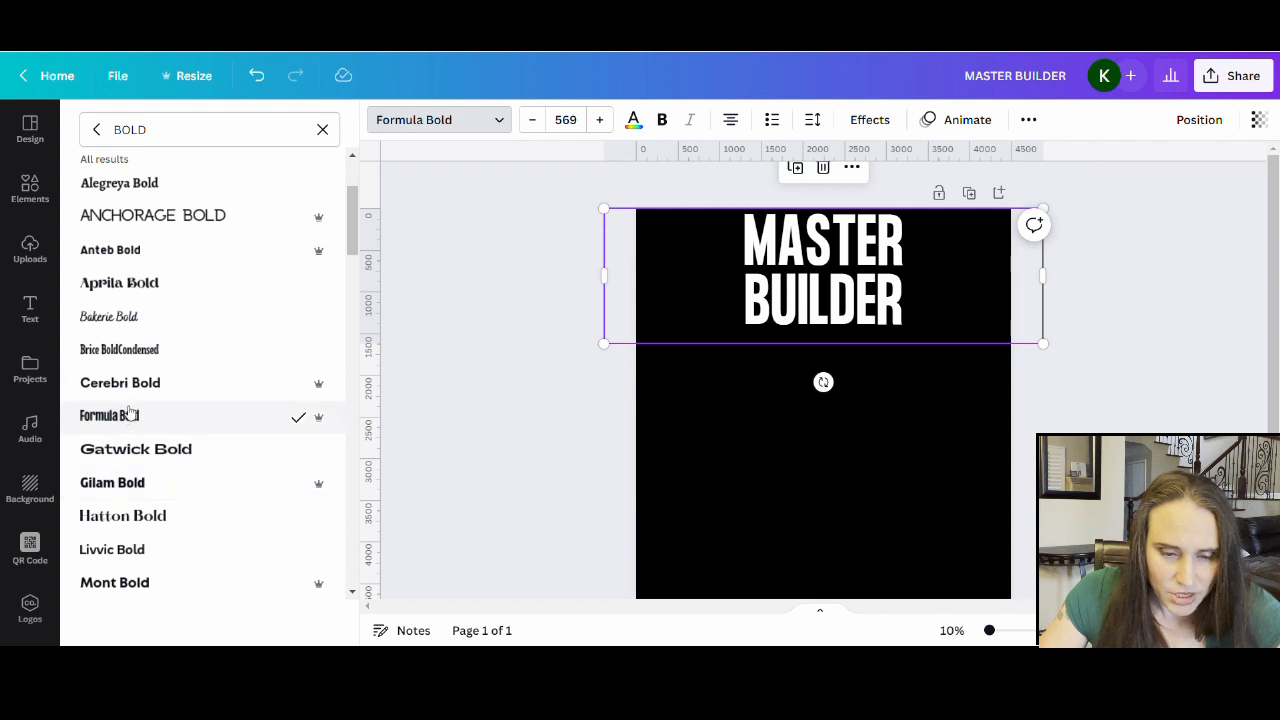
left_click(131, 259)
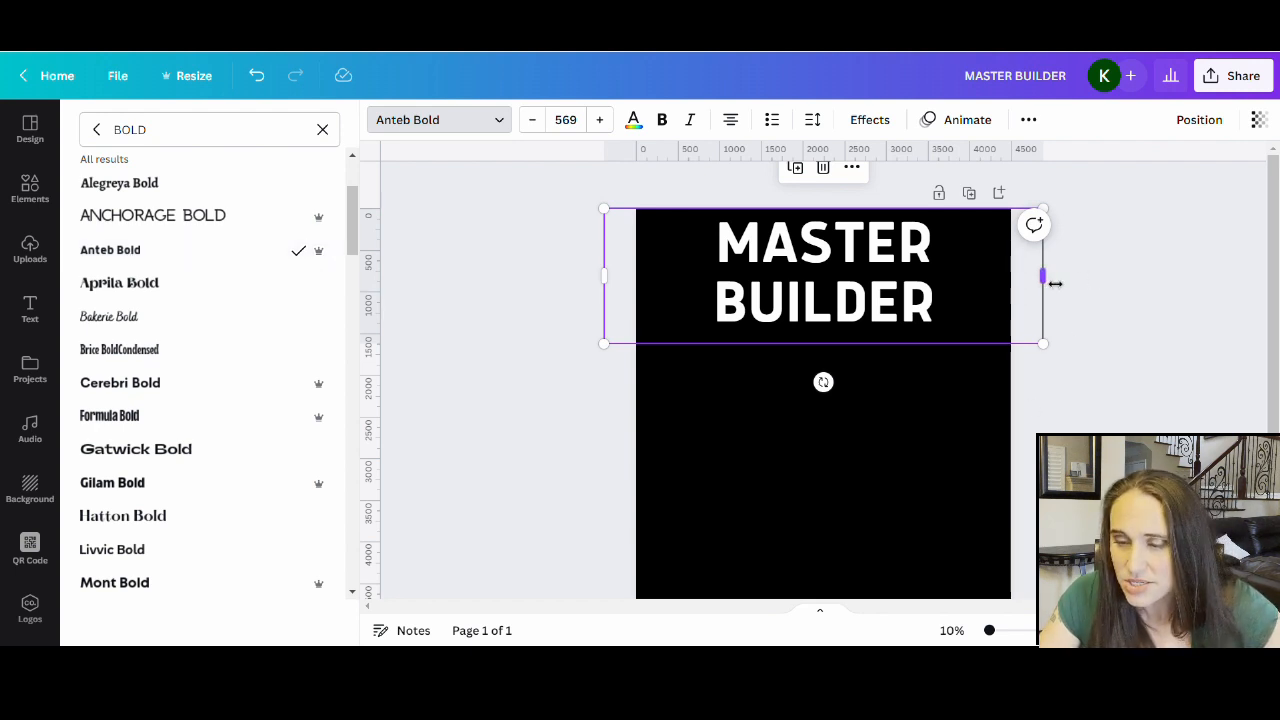
Step: Fit the text box closely around MASTER BUILDER, enlarge the text to about font size 891 and centre it across the page
left_click_drag(1055, 284, 850, 287)
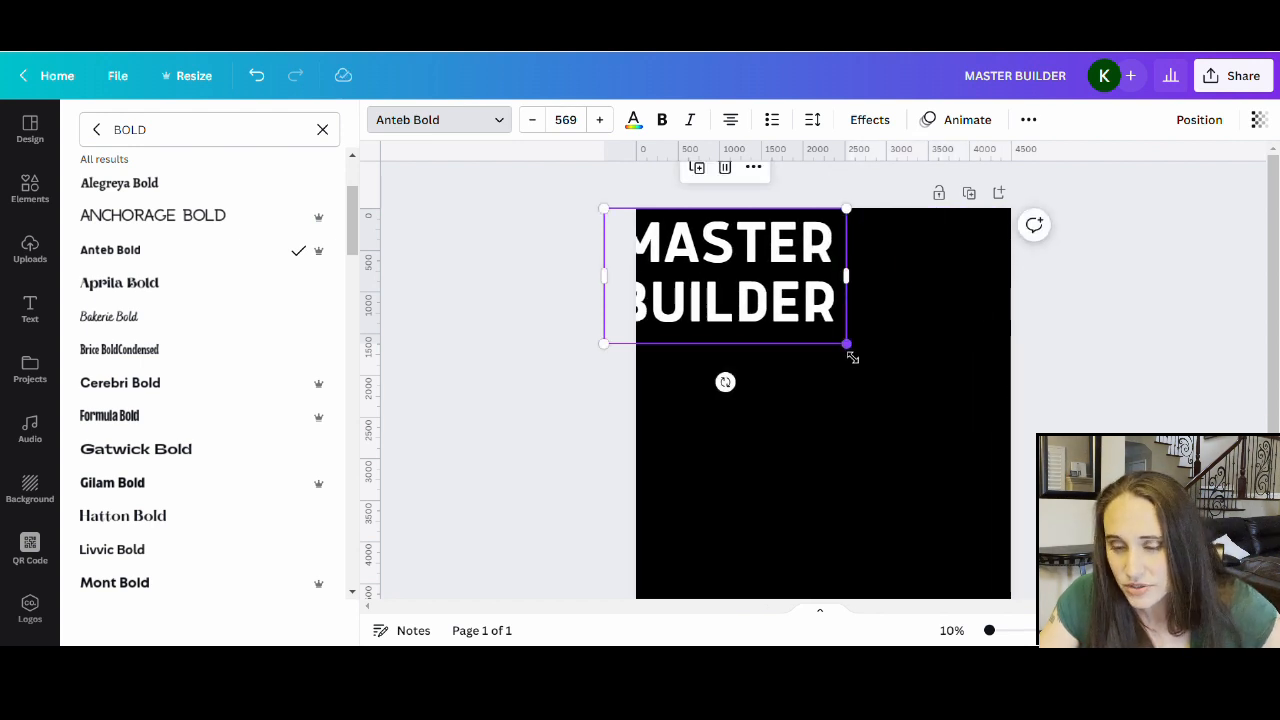
left_click_drag(852, 357, 957, 494)
left_click(874, 437)
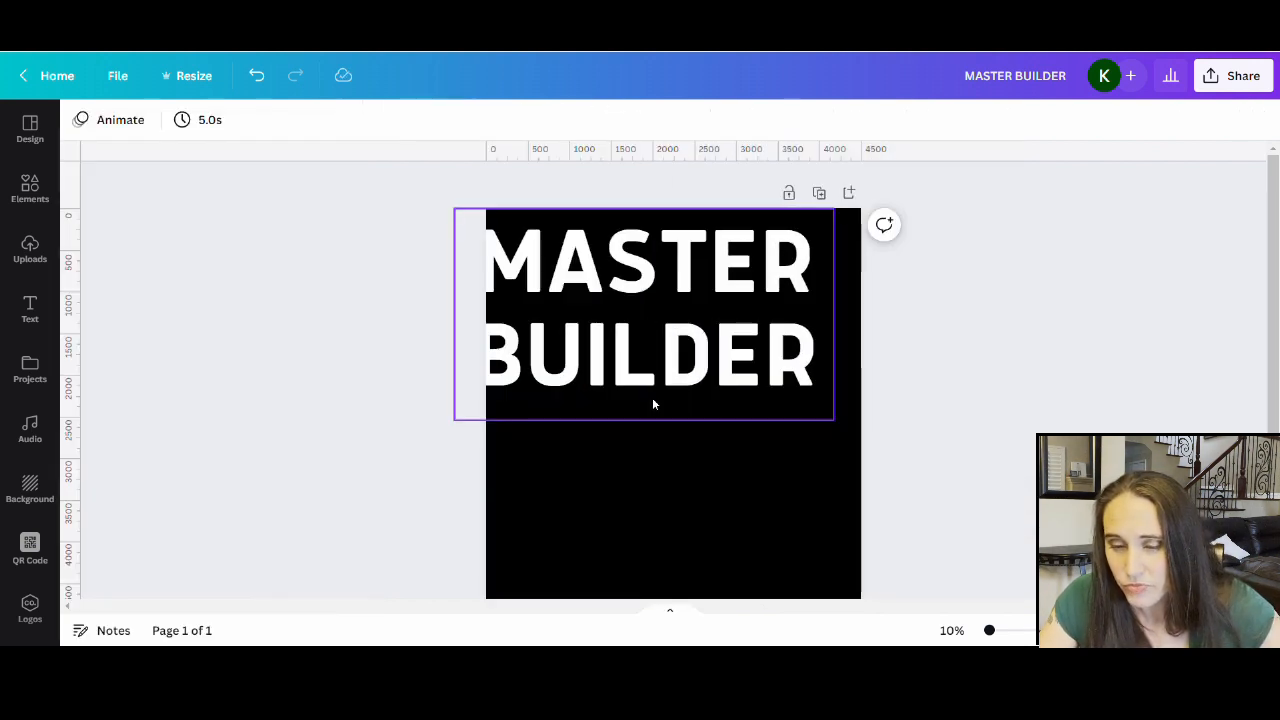
left_click_drag(652, 404, 652, 362)
Step: Reduce the line spacing of the BUILDER line to about 0.69
scroll(757, 348, "down", 2)
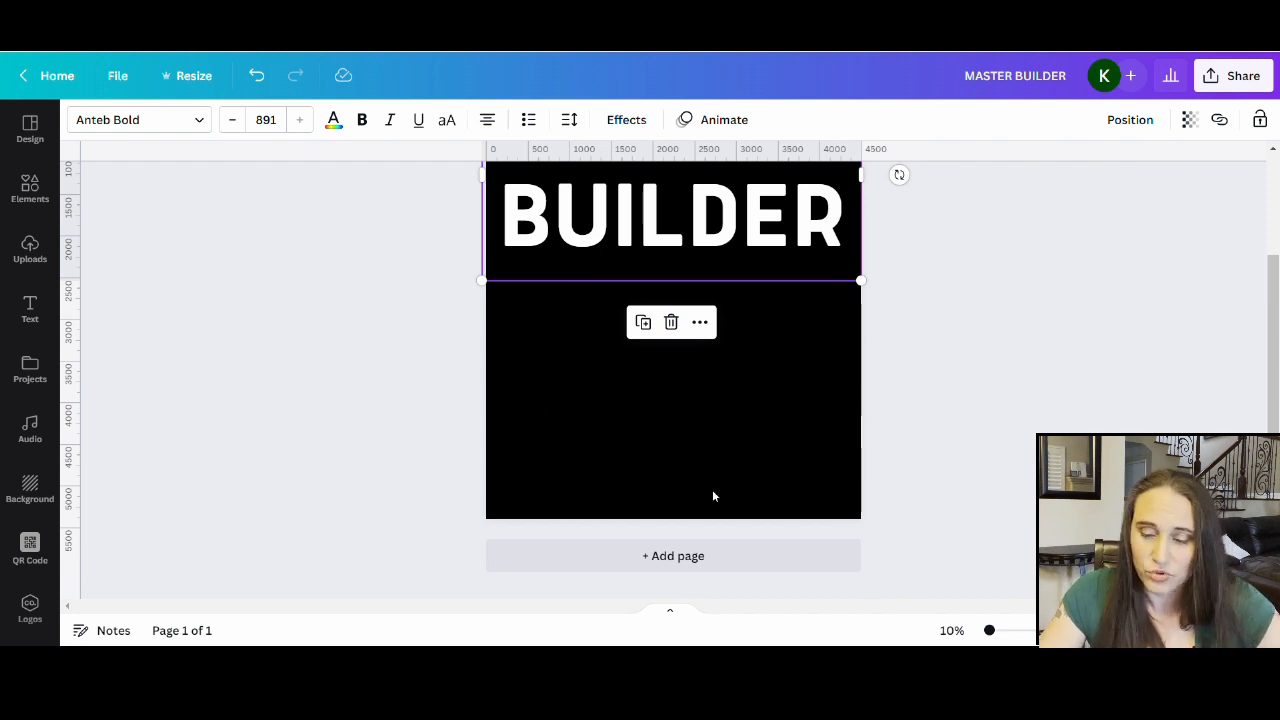
scroll(638, 344, "up", 2)
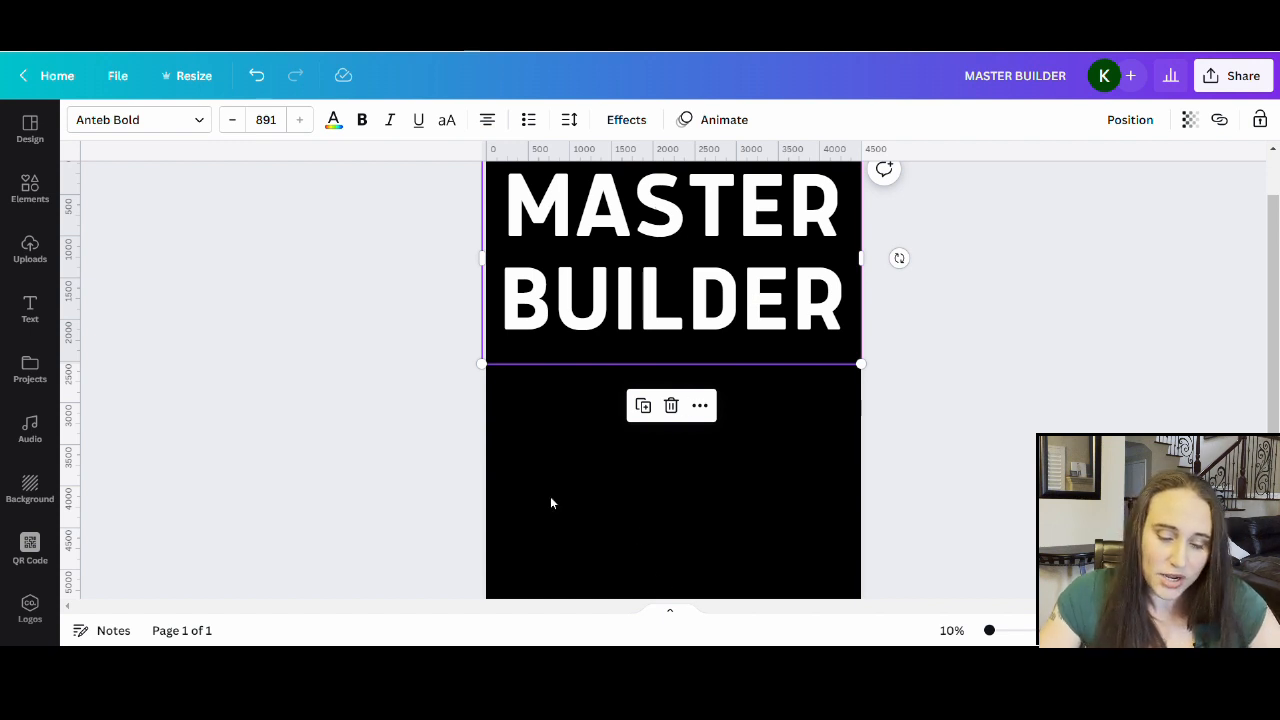
scroll(671, 470, "up", 1)
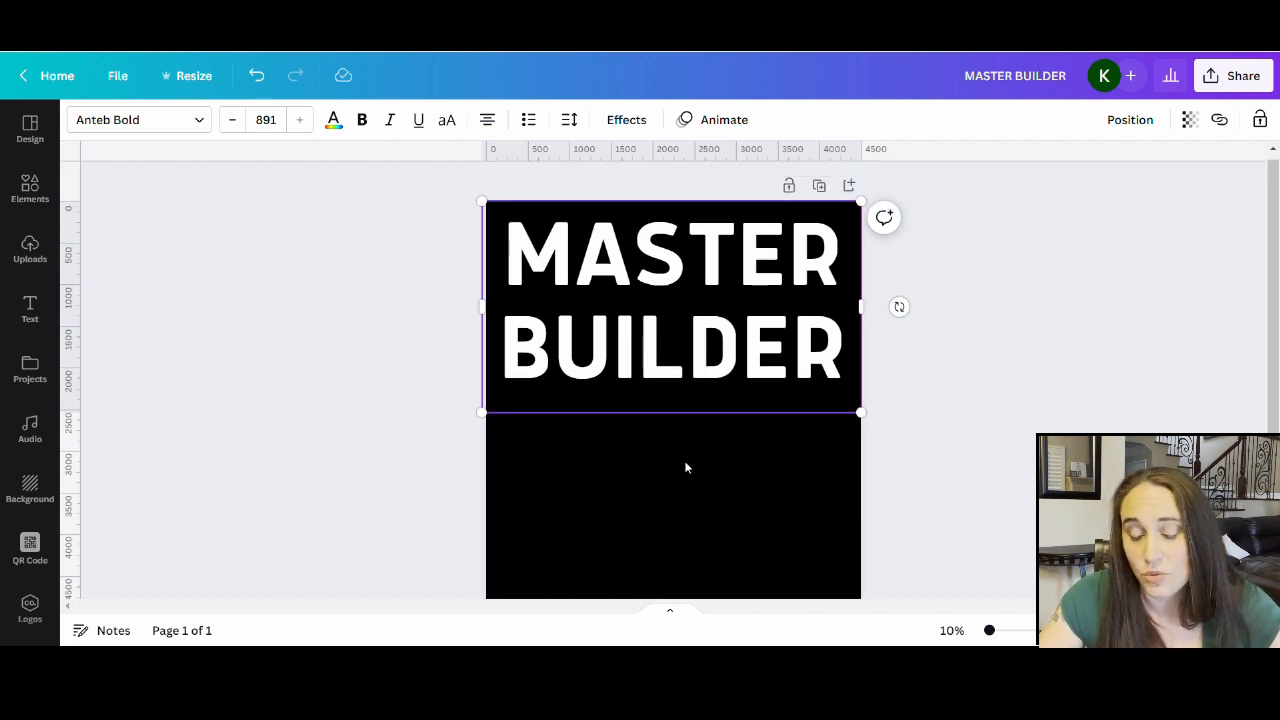
left_click(738, 372)
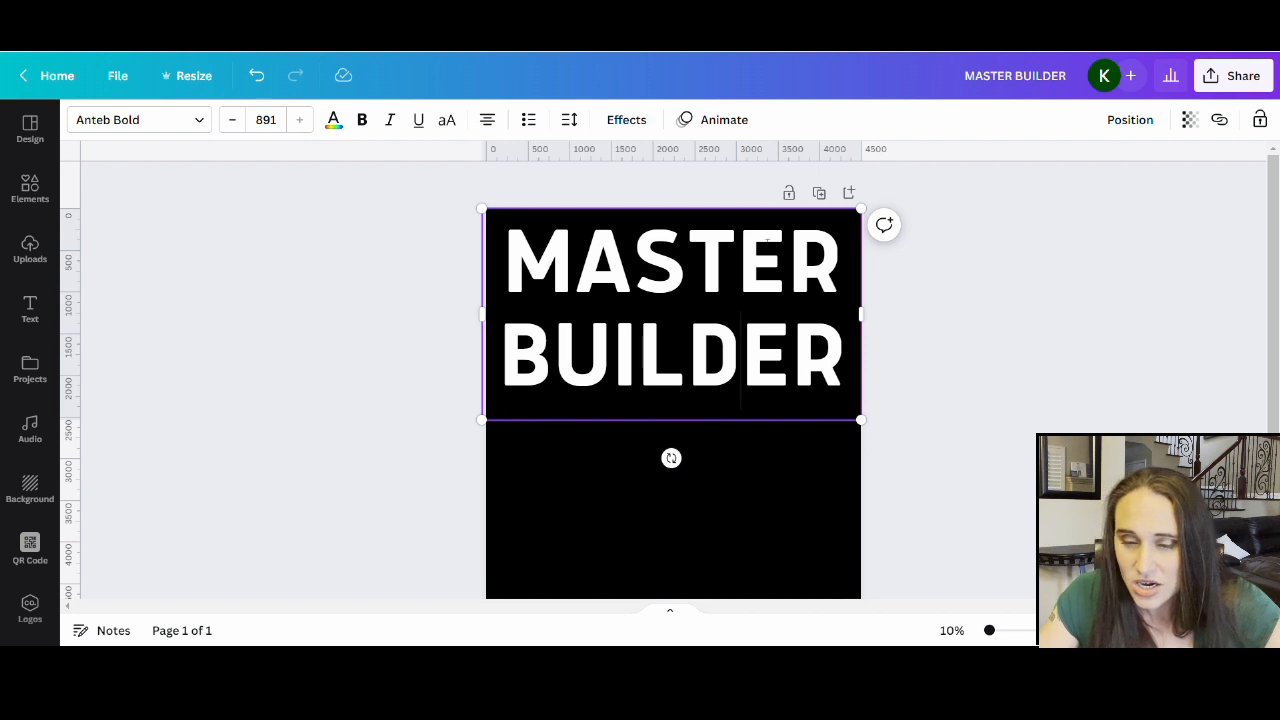
left_click(569, 120)
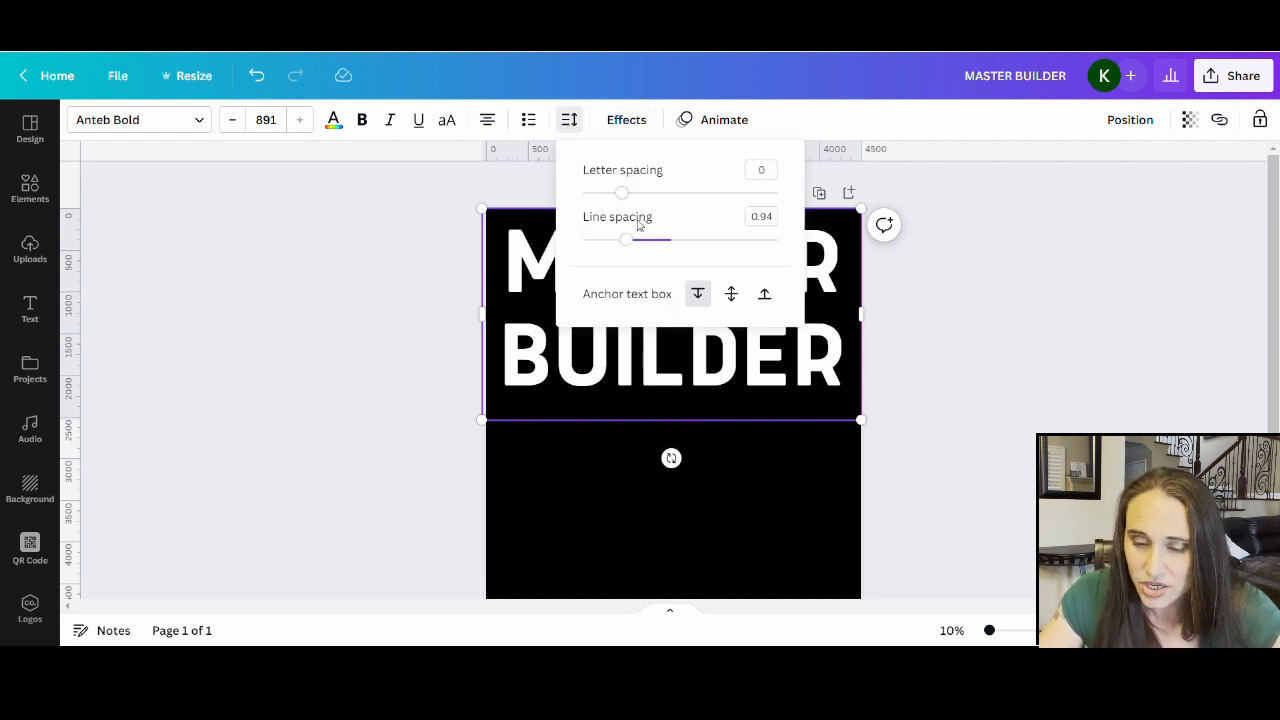
left_click_drag(627, 251, 606, 250)
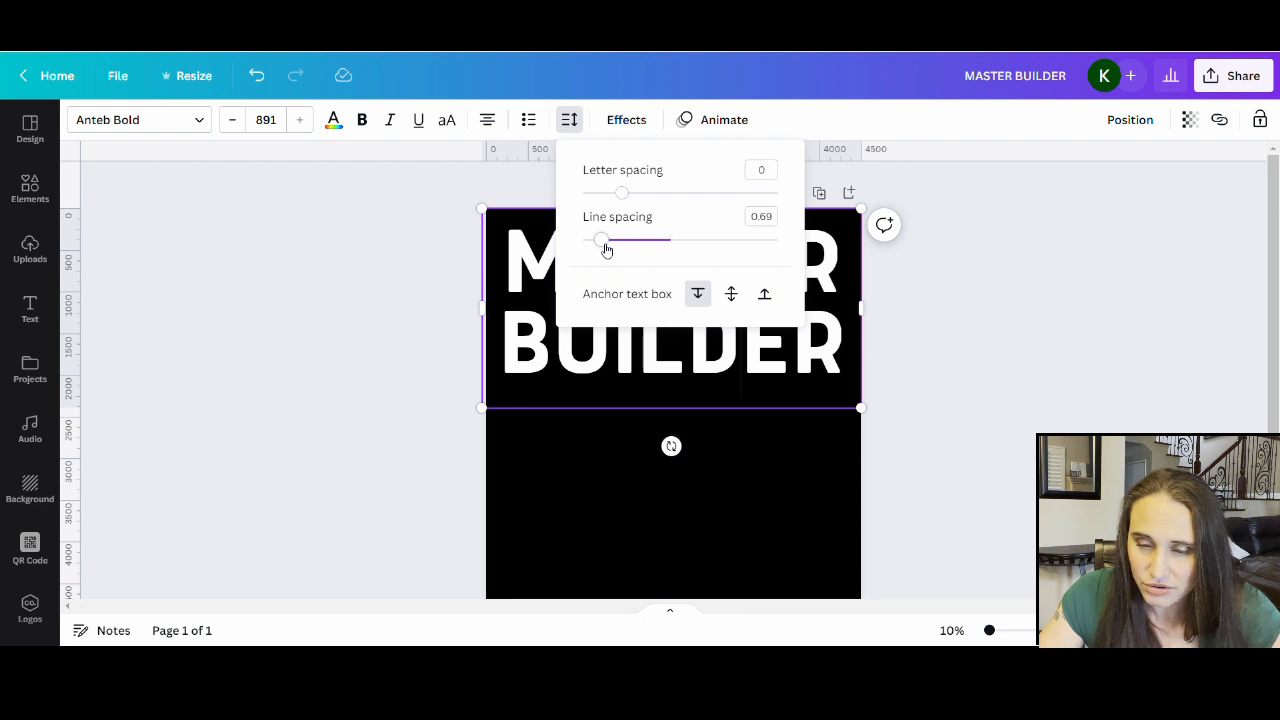
left_click(593, 520)
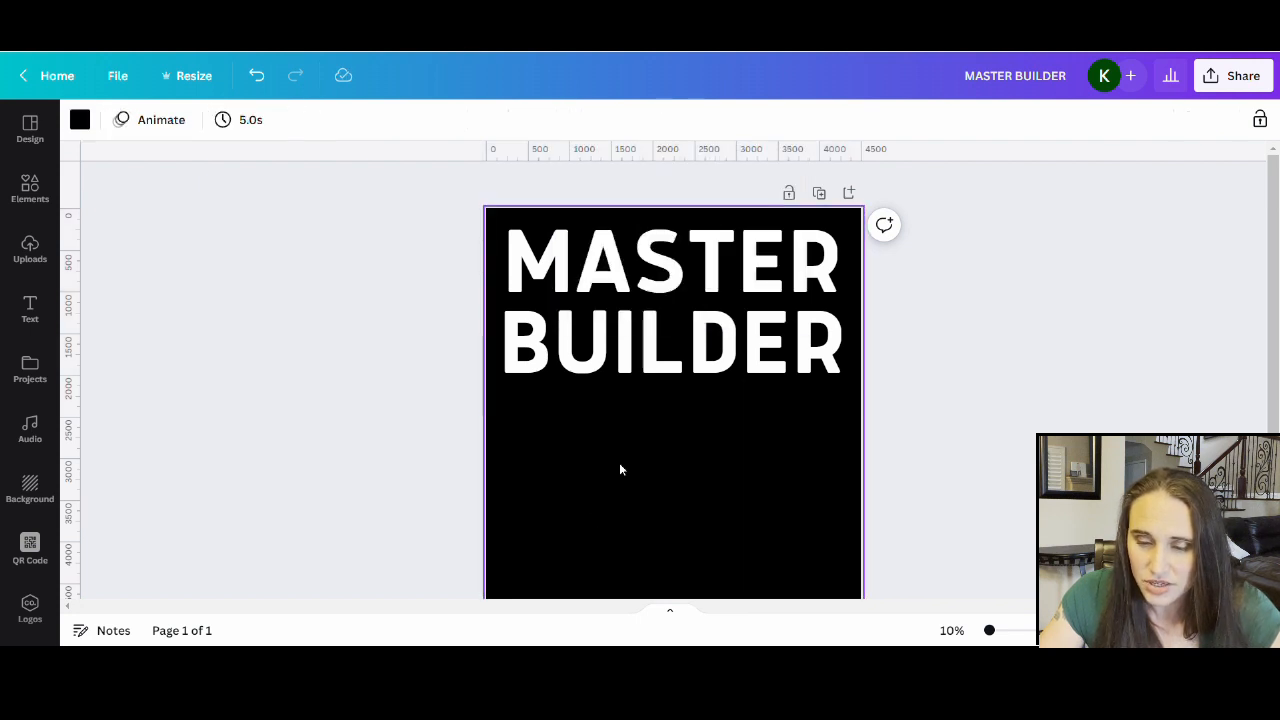
Step: Apply bold formatting to the whole MASTER BUILDER text
left_click(652, 367)
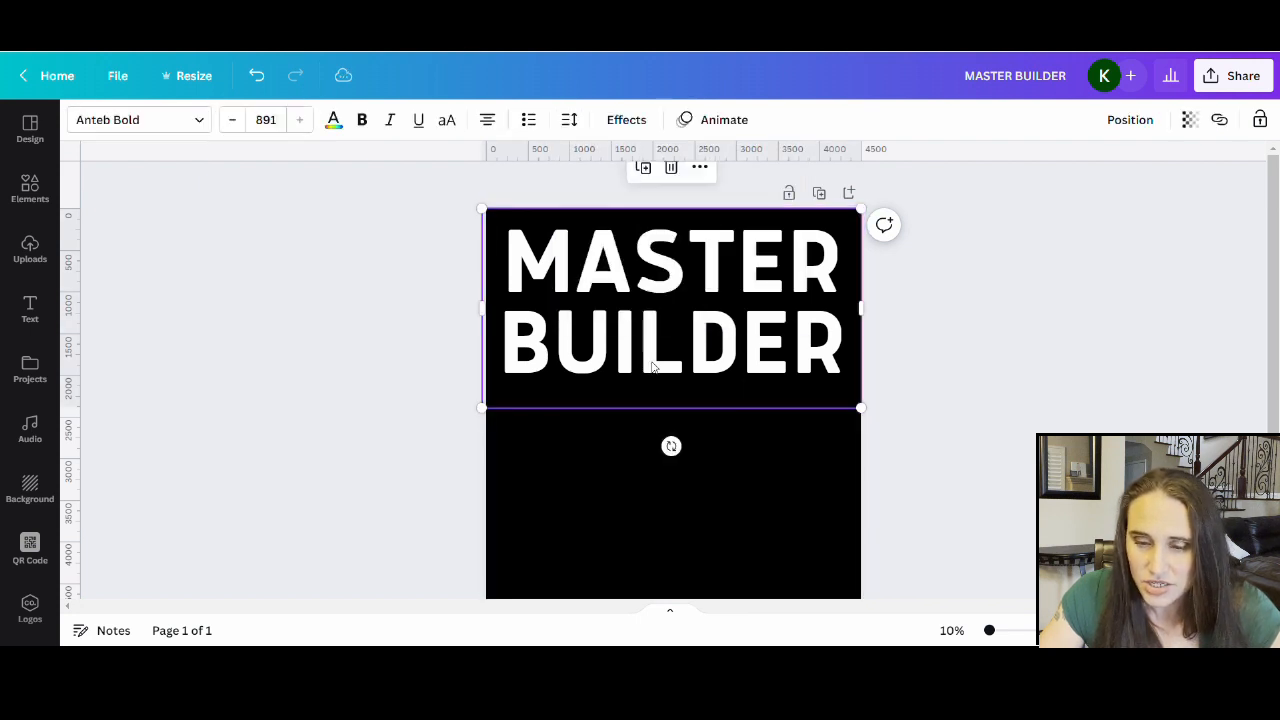
left_click(364, 121)
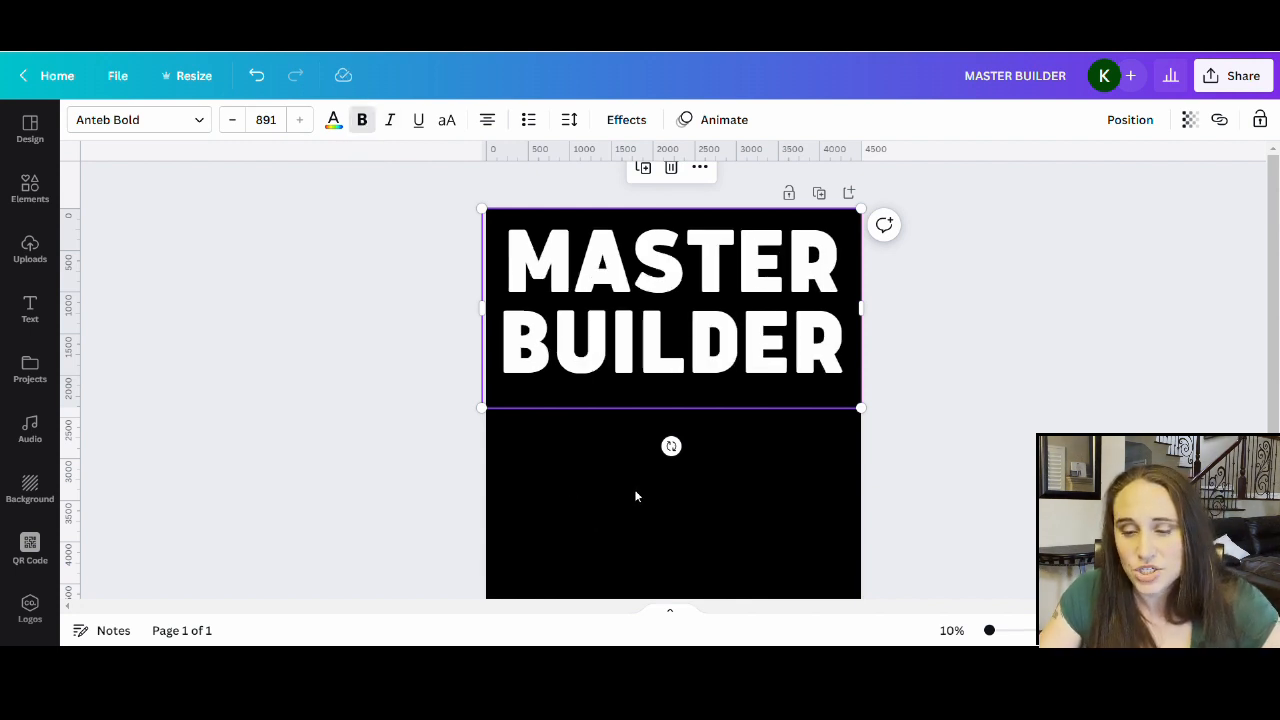
left_click(605, 478)
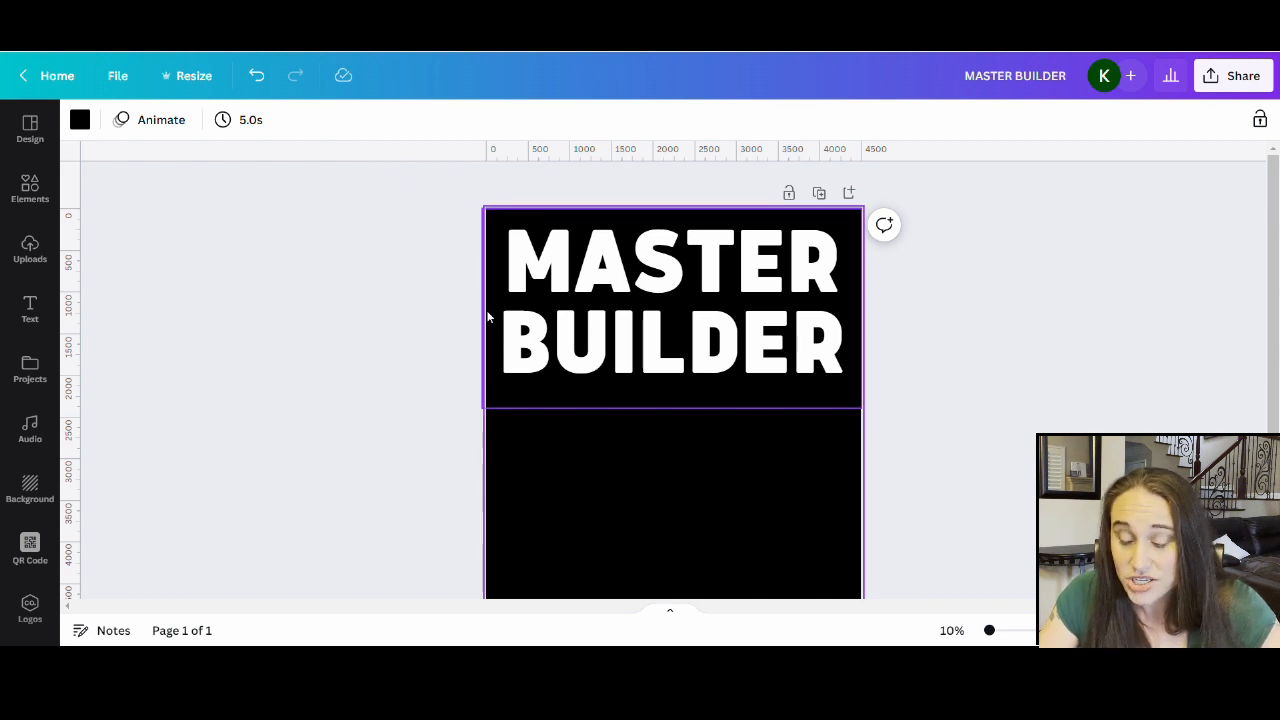
Step: Tighten the letter spacing of the MASTER BUILDER text slightly below 0
left_click(783, 285)
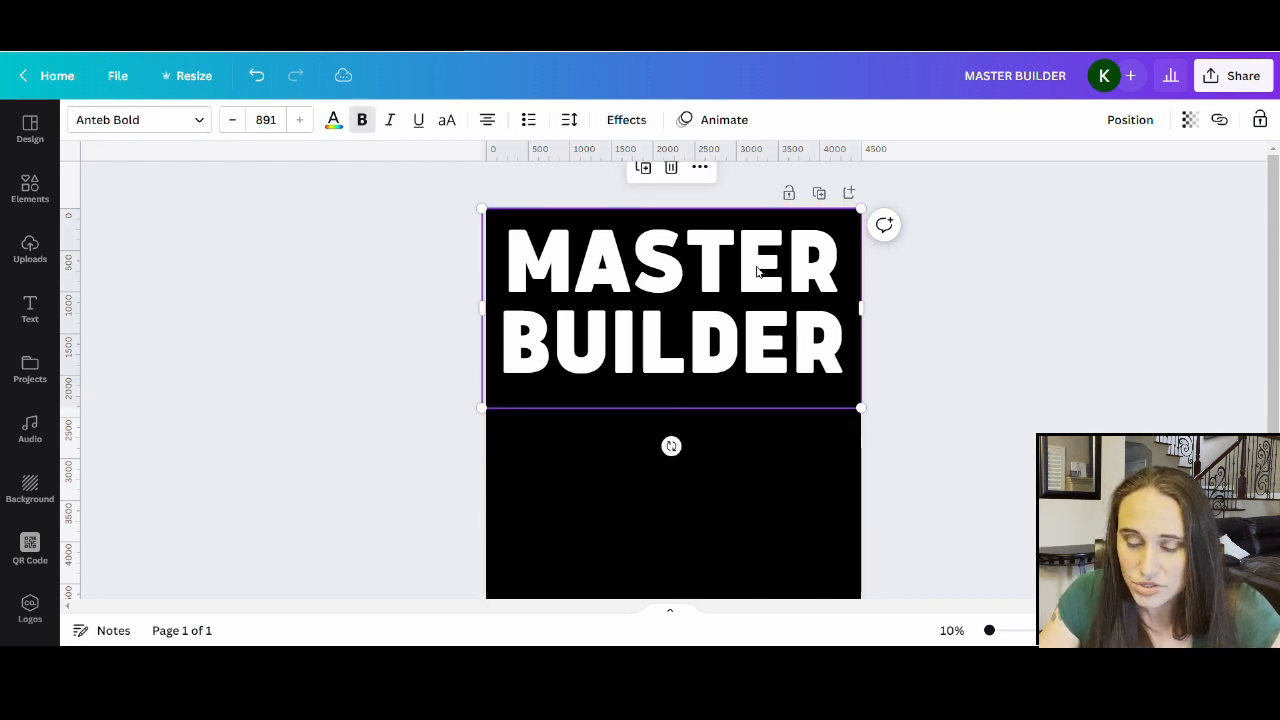
left_click(569, 119)
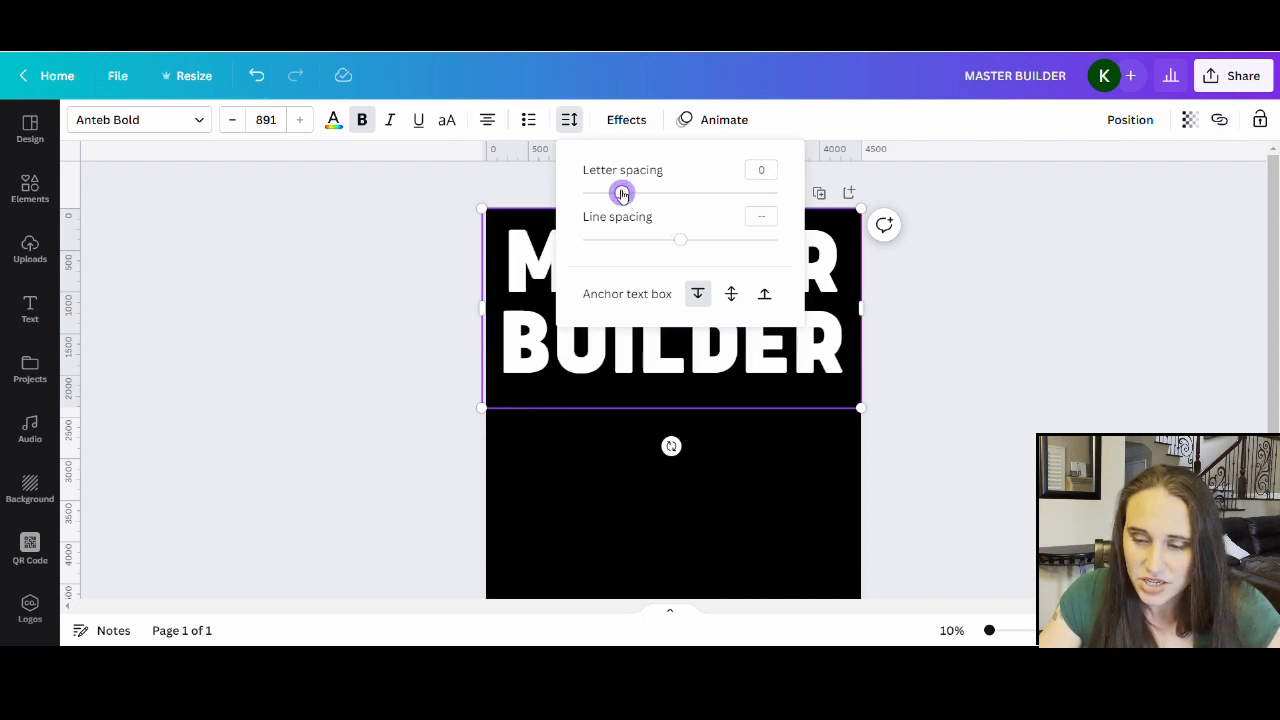
left_click_drag(620, 194, 616, 195)
left_click(576, 515)
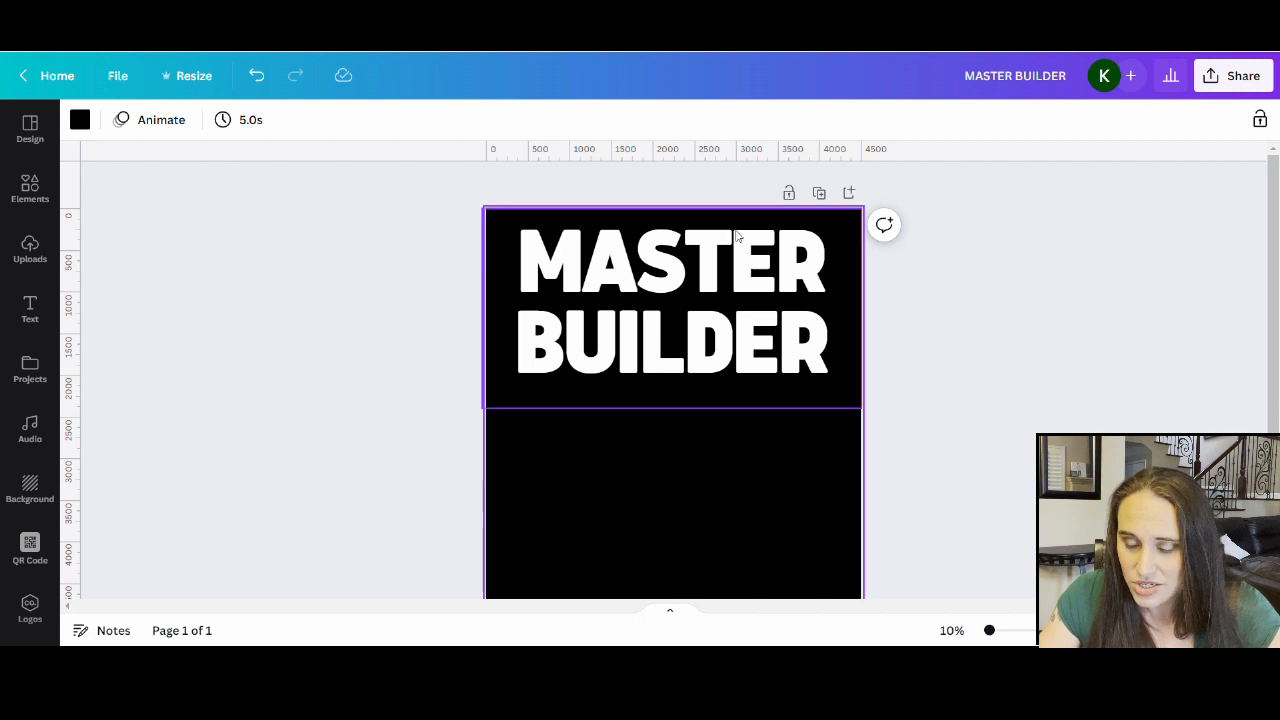
Step: Enlarge the MASTER BUILDER text to about font size 965 and reposition it centred near the page's upper edge
left_click(698, 331)
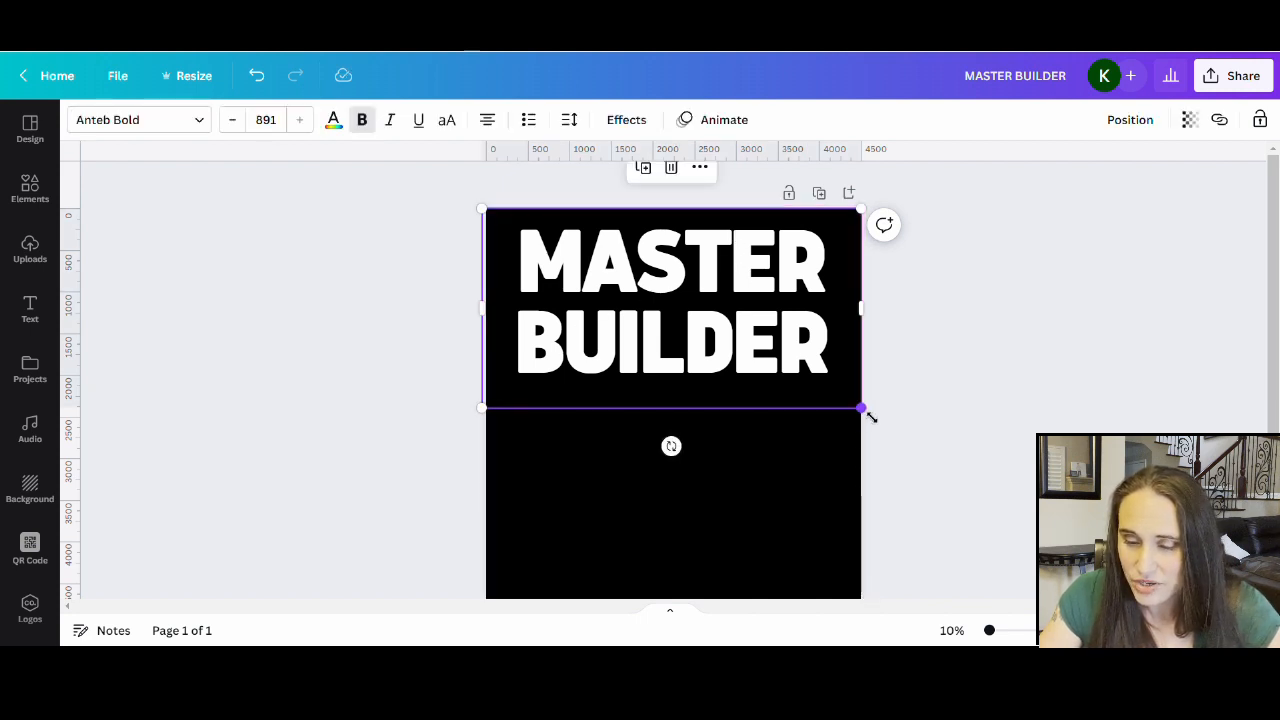
left_click_drag(863, 414, 892, 424)
left_click_drag(798, 364, 790, 357)
left_click(768, 582)
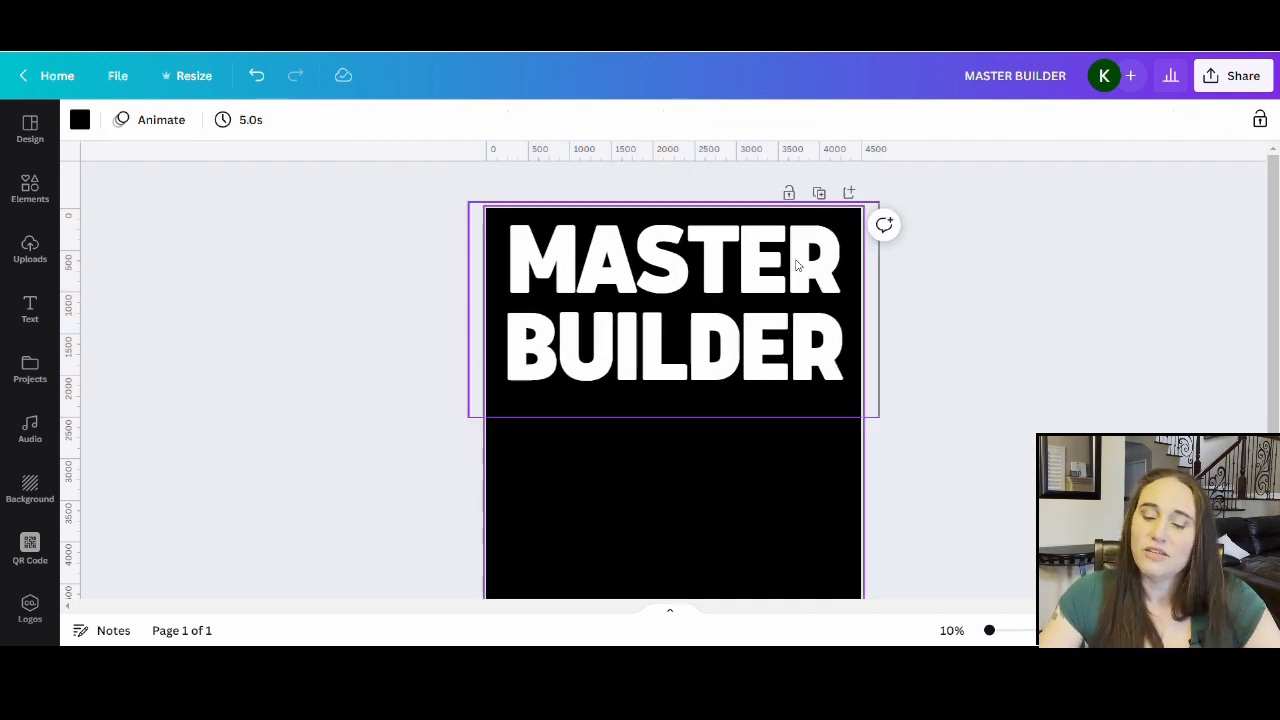
scroll(524, 345, "down", 3)
scroll(563, 300, "up", 3)
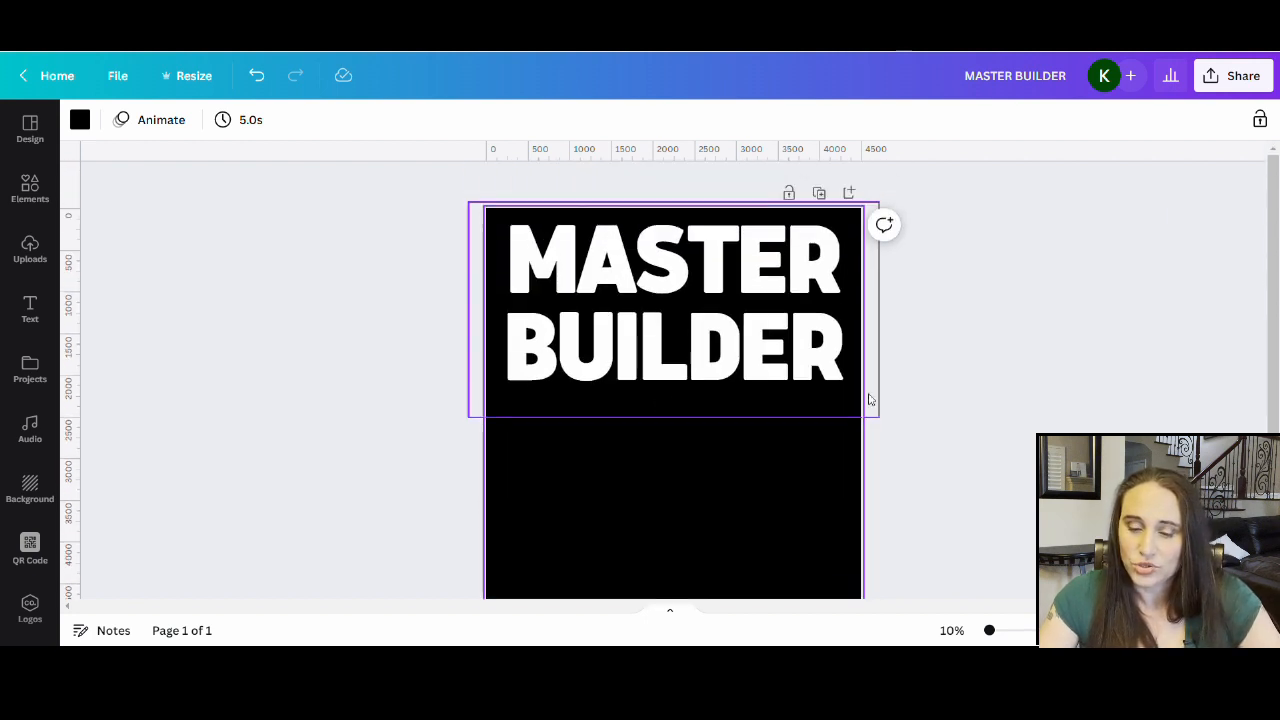
scroll(869, 400, "down", 3)
scroll(694, 362, "up", 3)
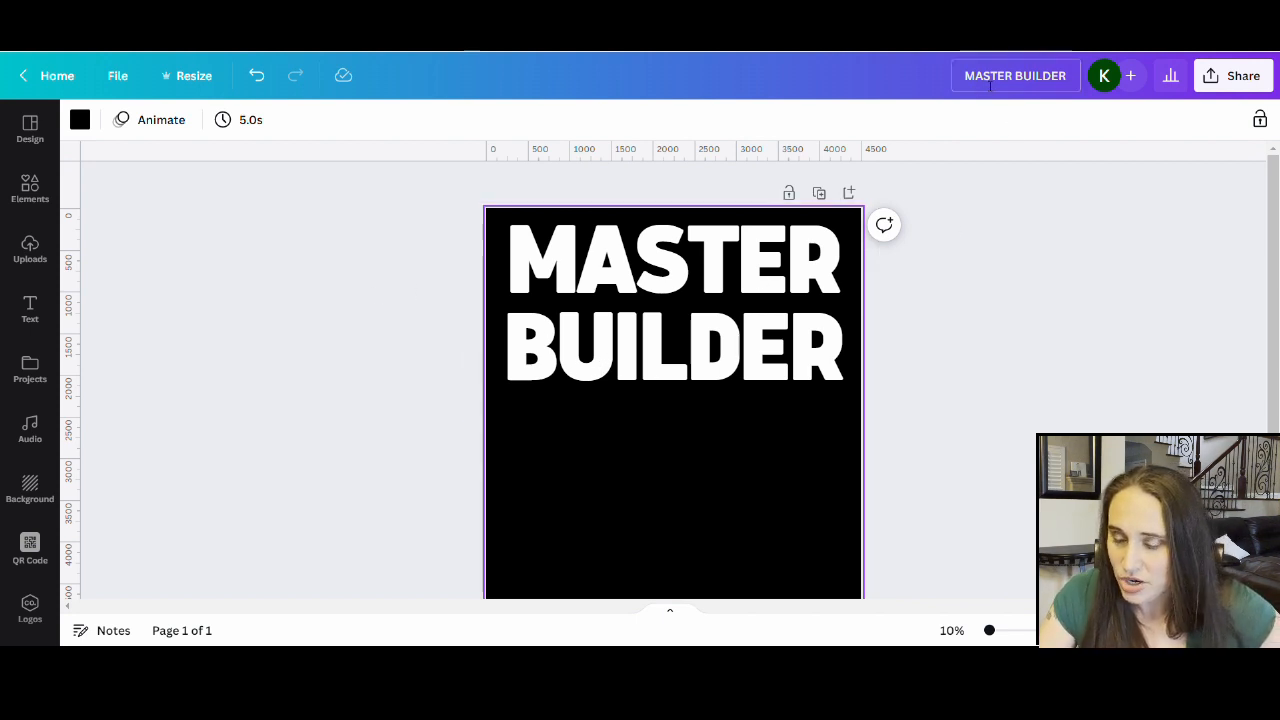
Step: Download the design as a 4,500 × 5,400 px PNG with a transparent background
left_click(1215, 80)
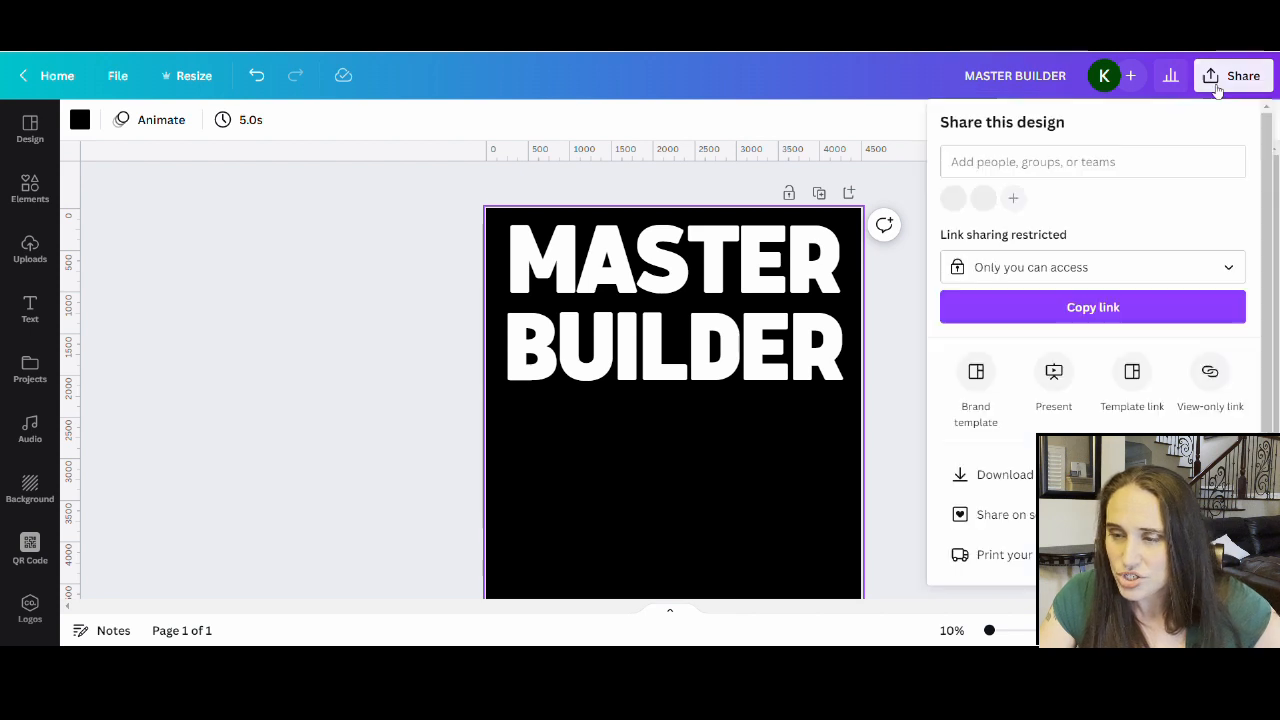
left_click(1008, 475)
left_click(1008, 292)
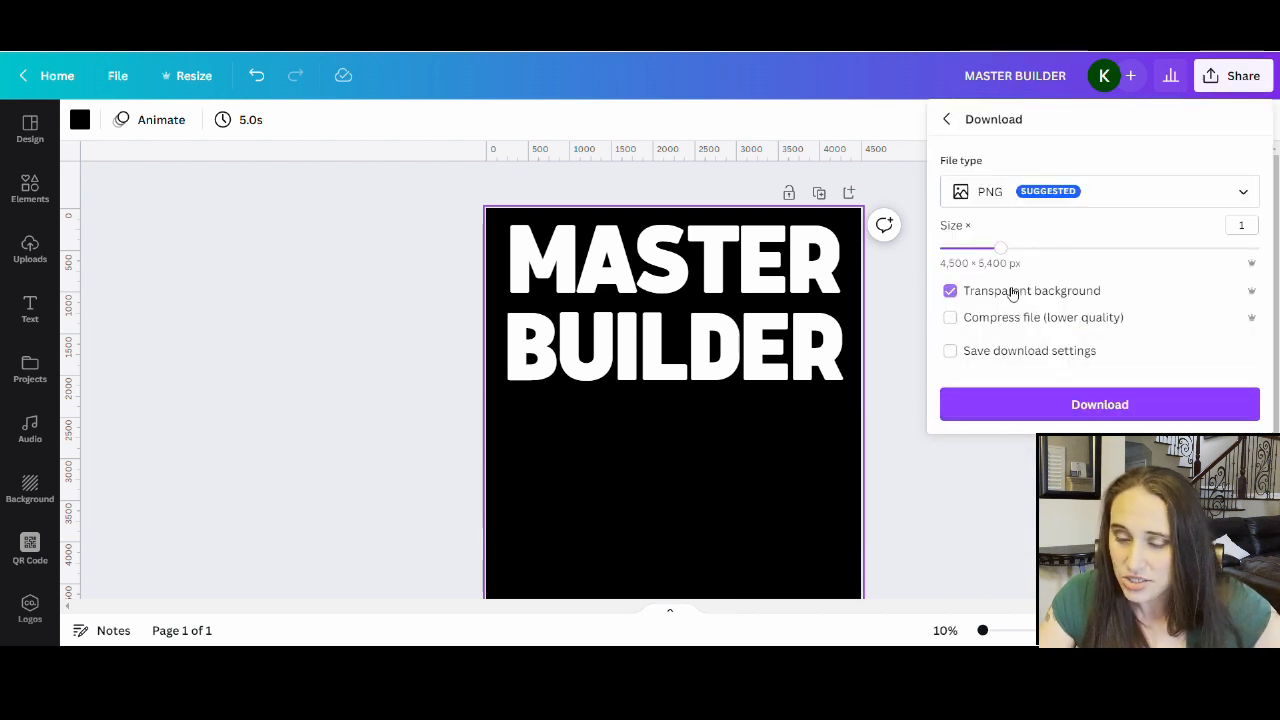
left_click(1119, 418)
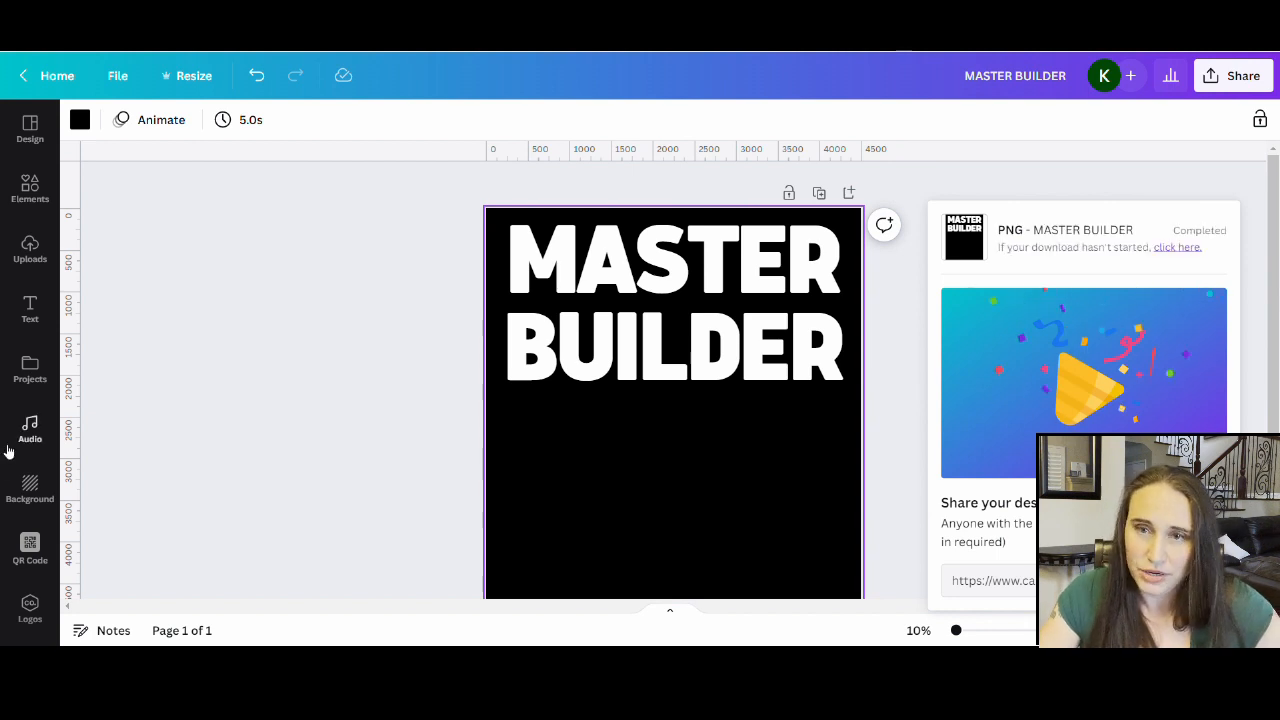
left_click(257, 414)
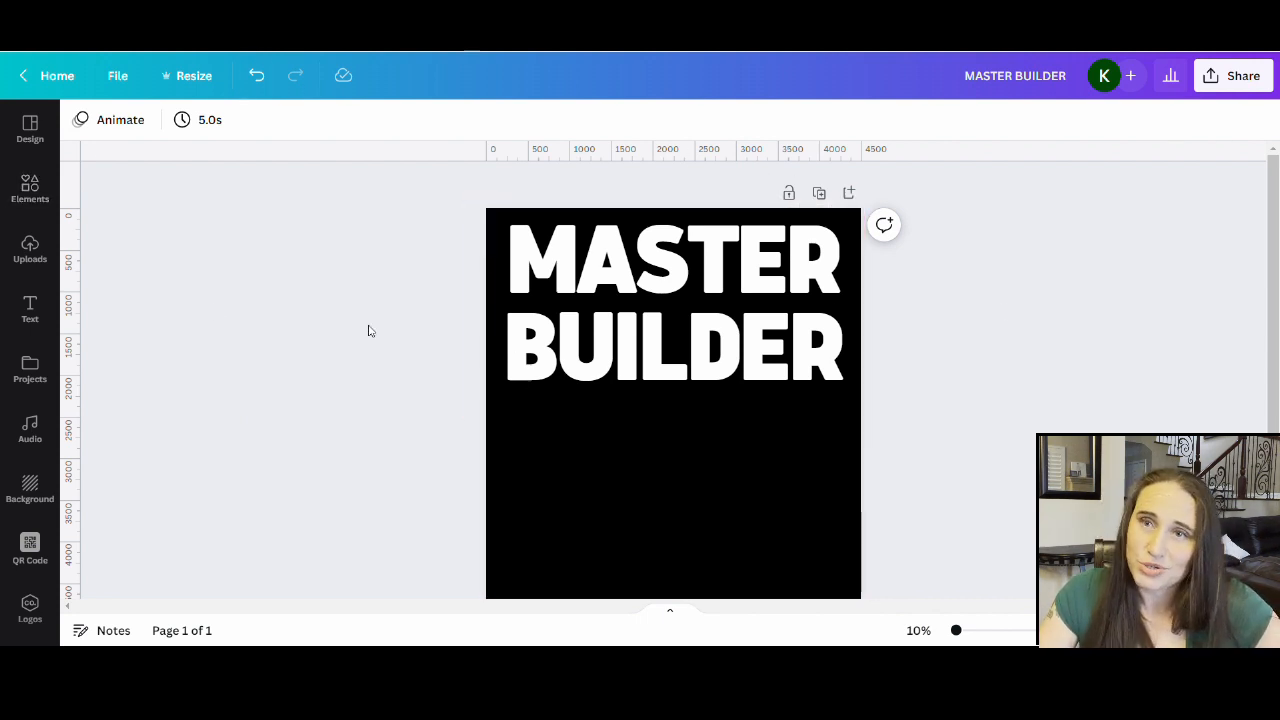
Step: Search the elements library for LEGO and show all matching photos
left_click(36, 195)
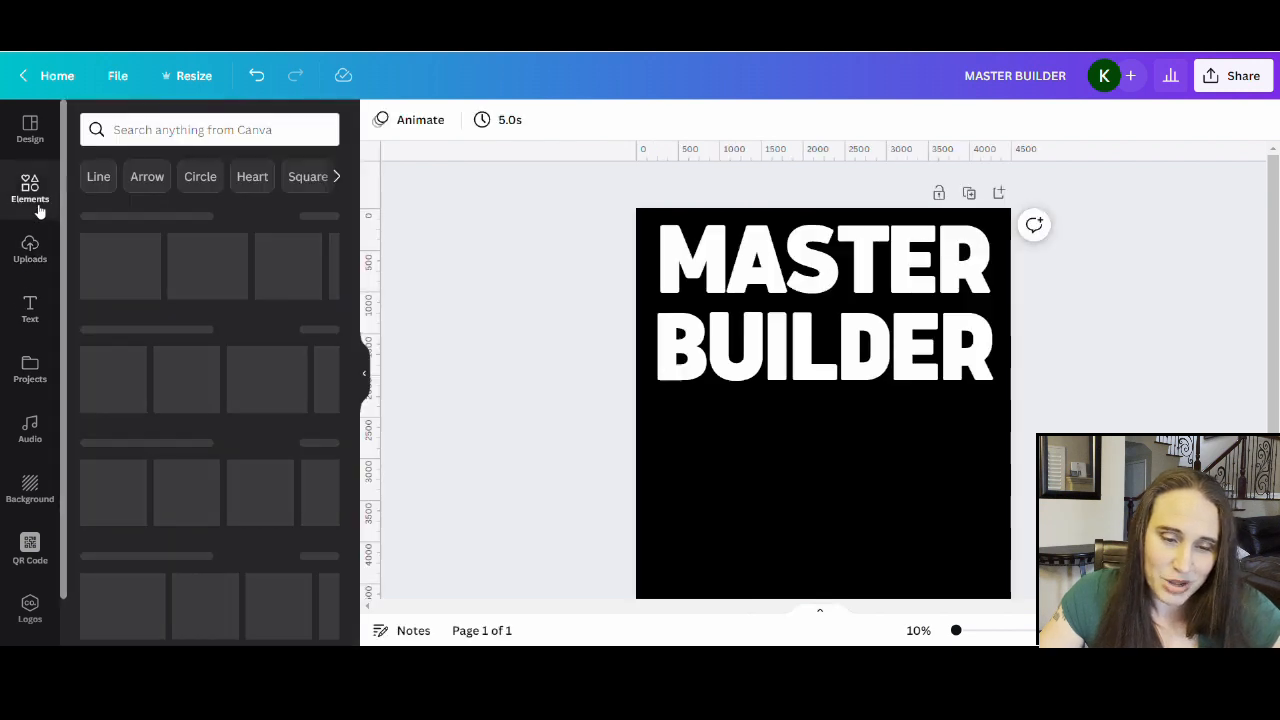
left_click(195, 129)
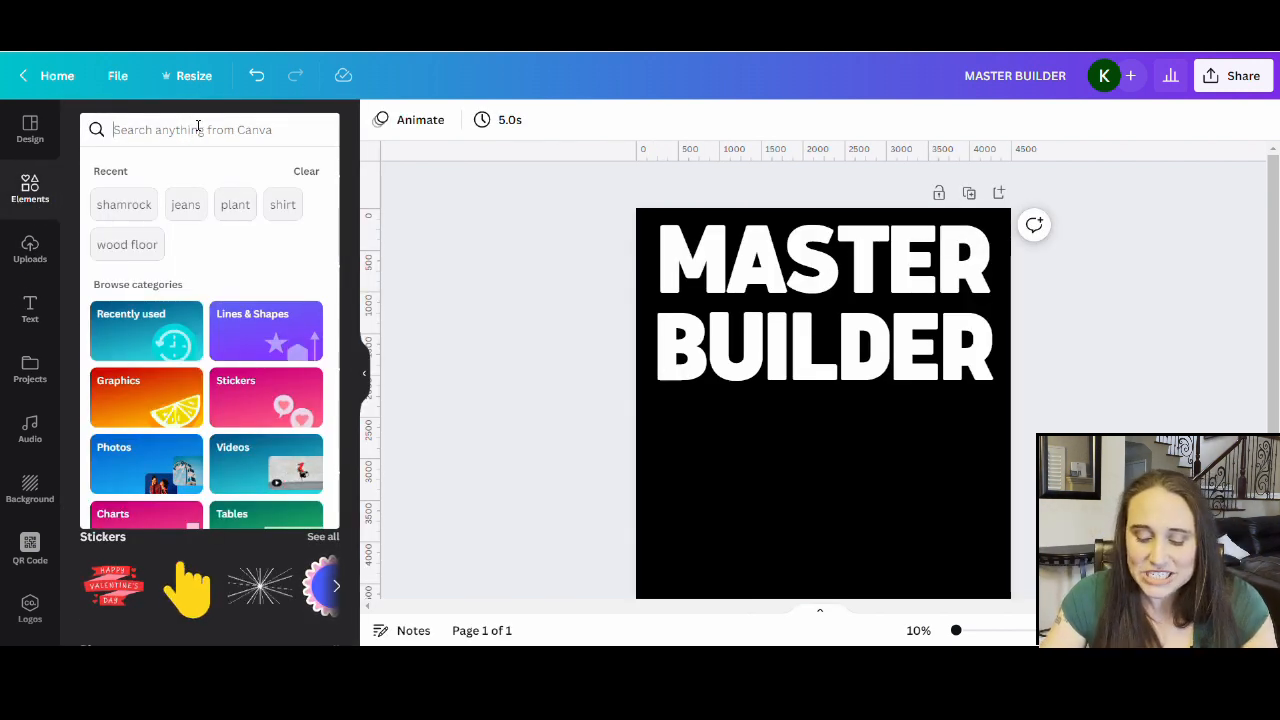
type("LEGO")
key("Return")
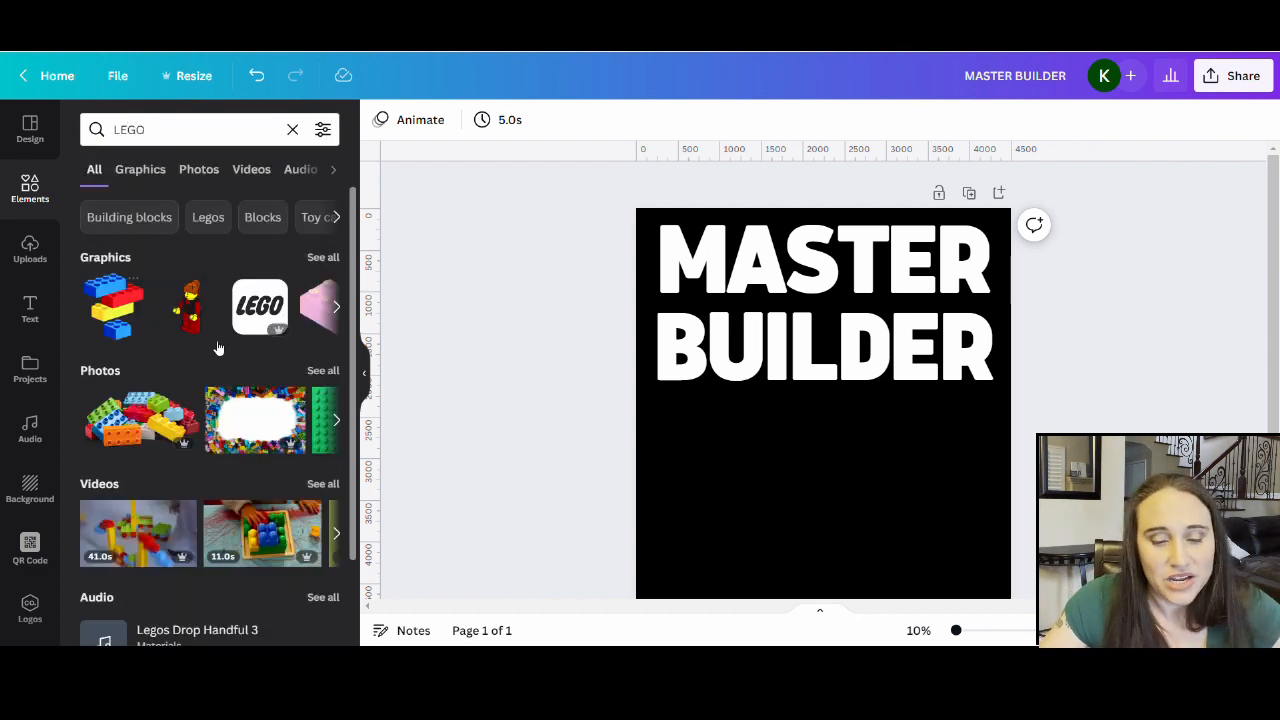
left_click(323, 370)
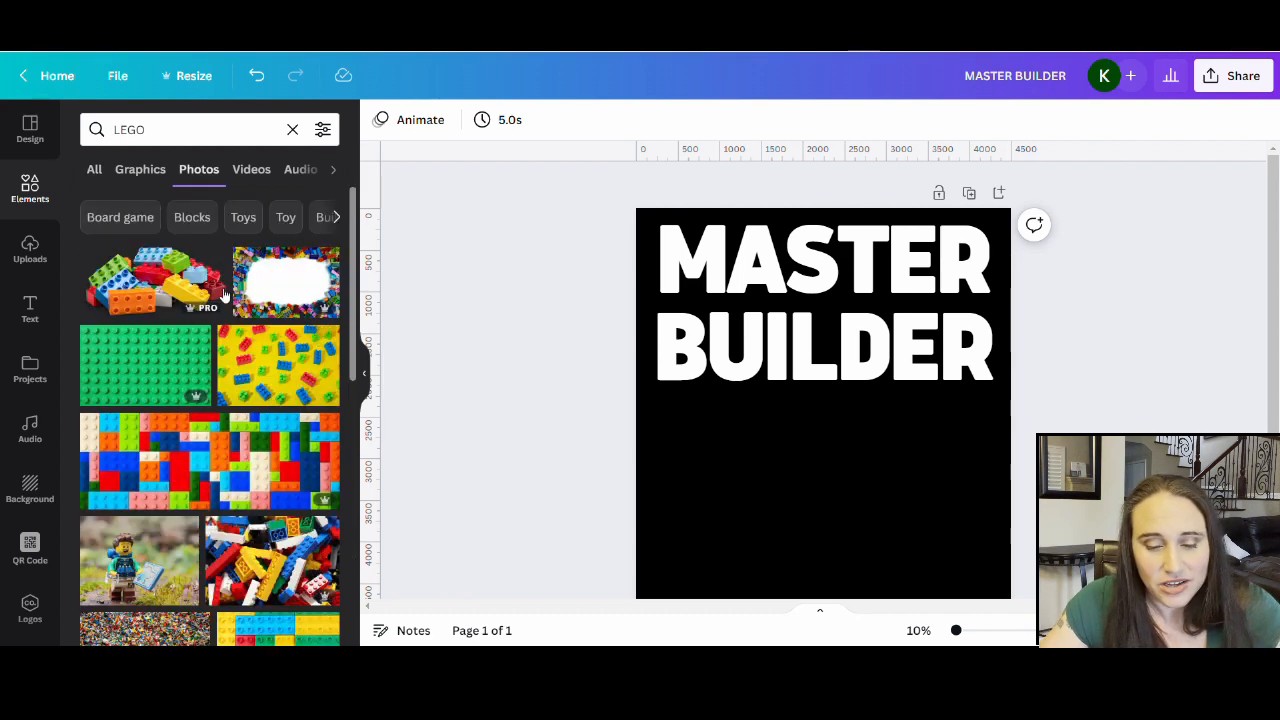
Step: Browse the LEGO photos and add the green studded baseplate photo to the page
scroll(293, 347, "down", 3)
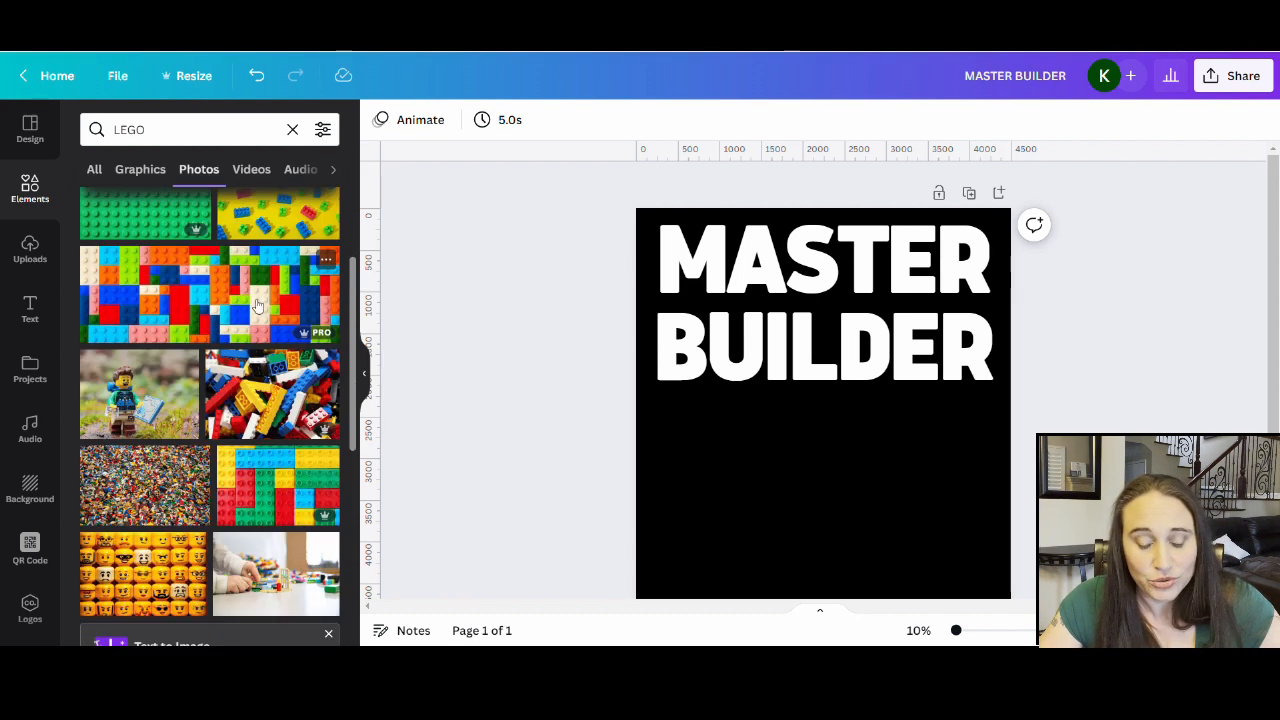
scroll(293, 347, "down", 3)
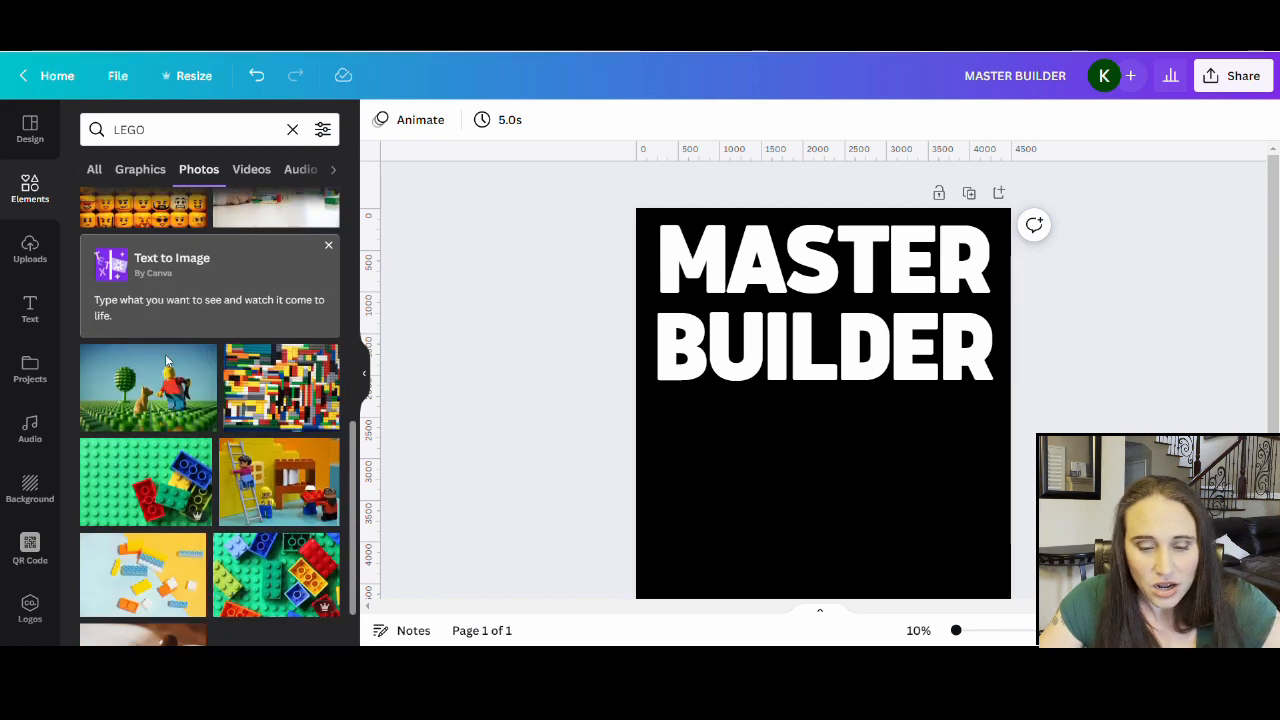
scroll(251, 443, "down", 1)
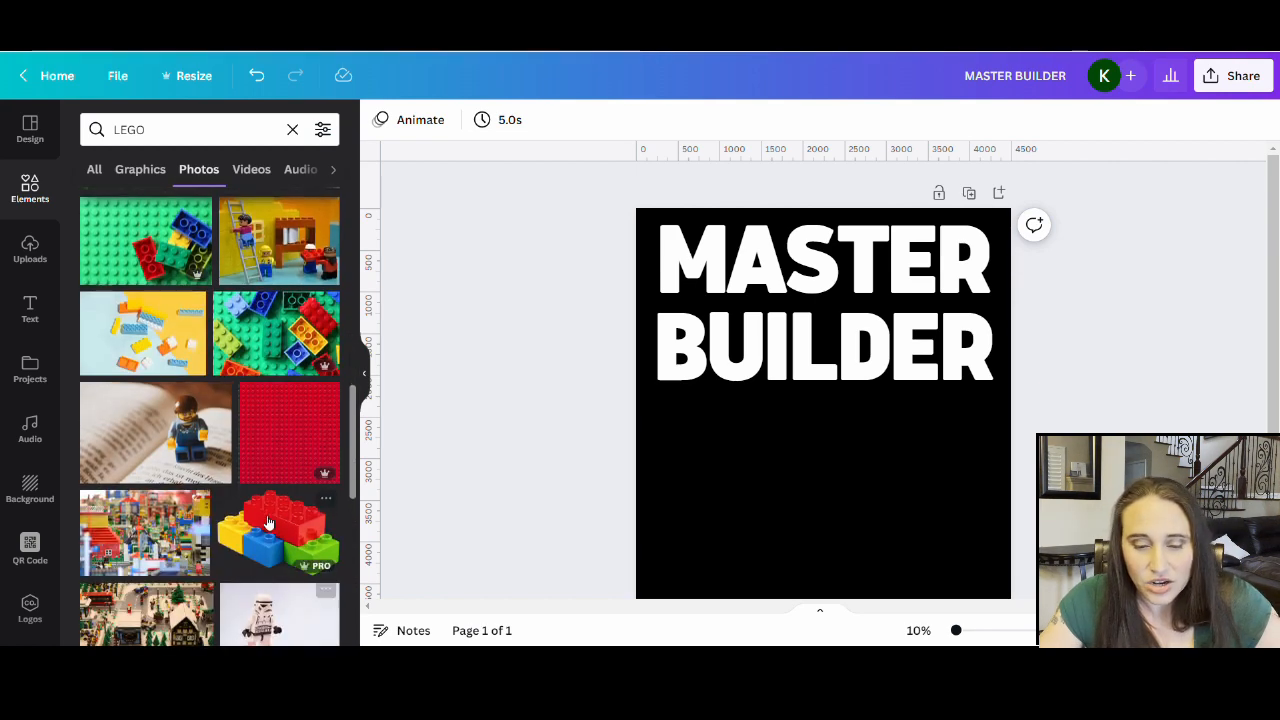
scroll(259, 513, "down", 3)
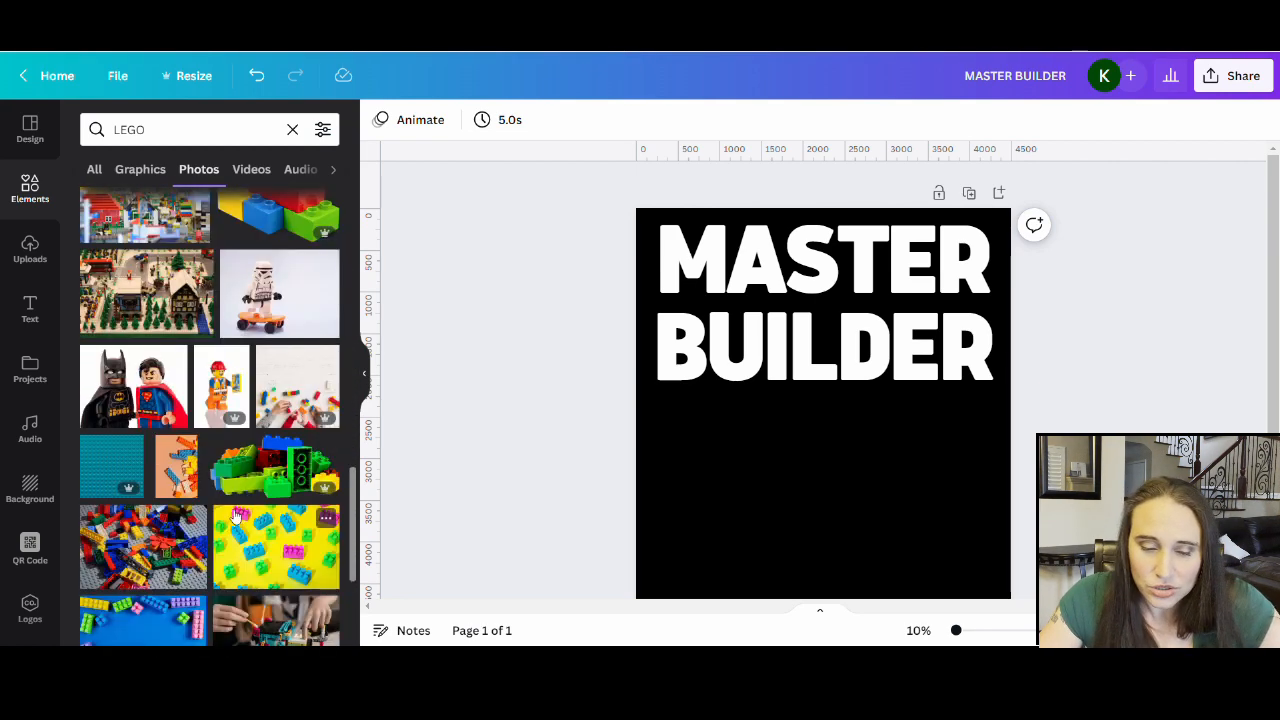
scroll(228, 500, "down", 1)
scroll(230, 490, "up", 10)
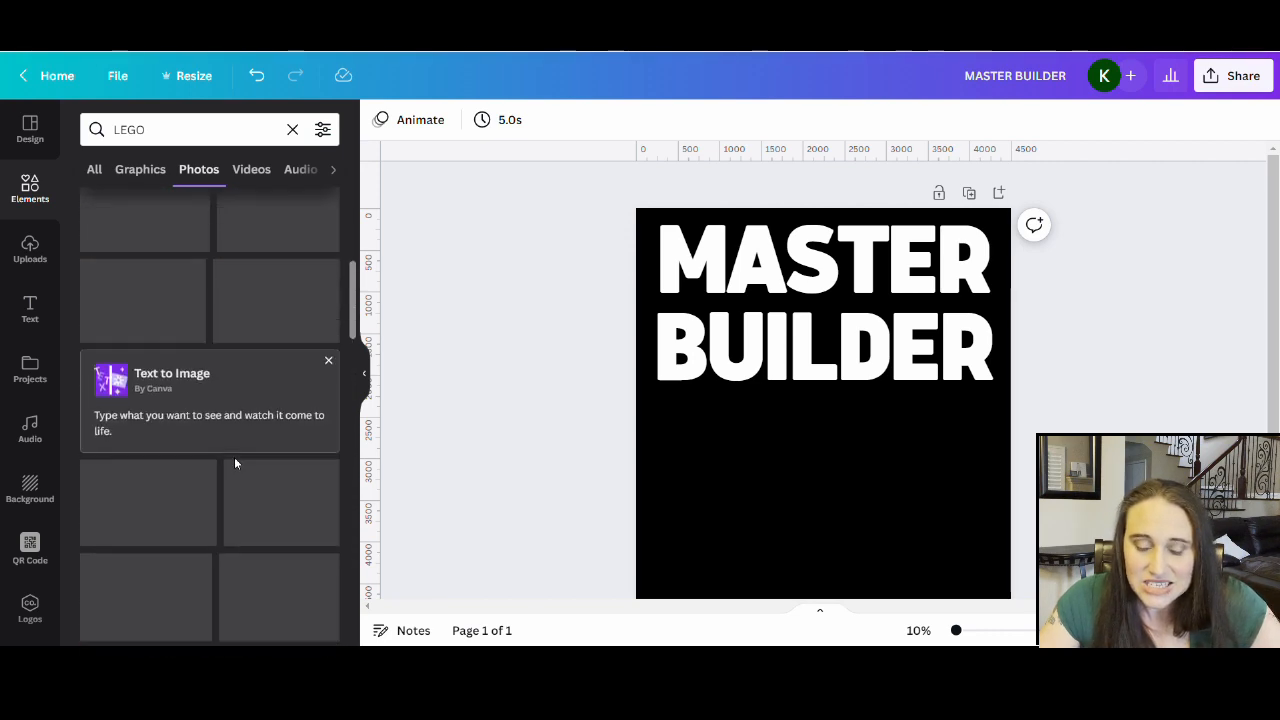
scroll(200, 430, "up", 5)
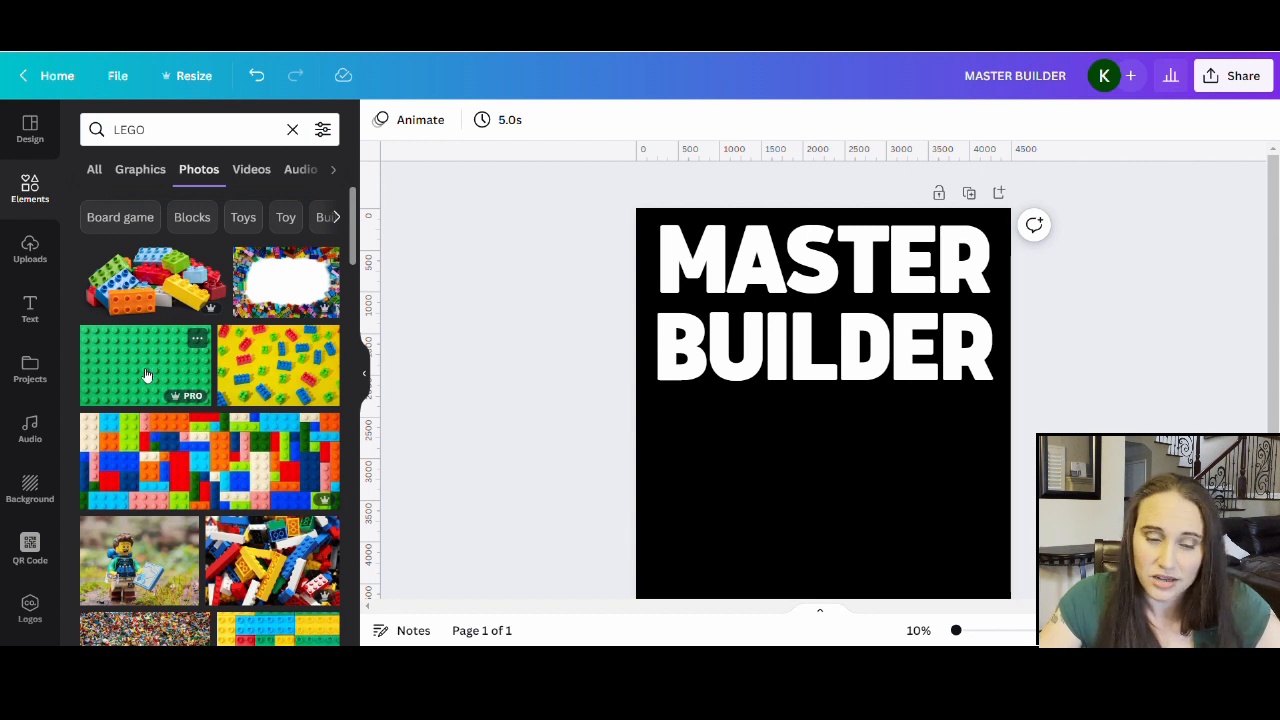
left_click(145, 374)
left_click(551, 428)
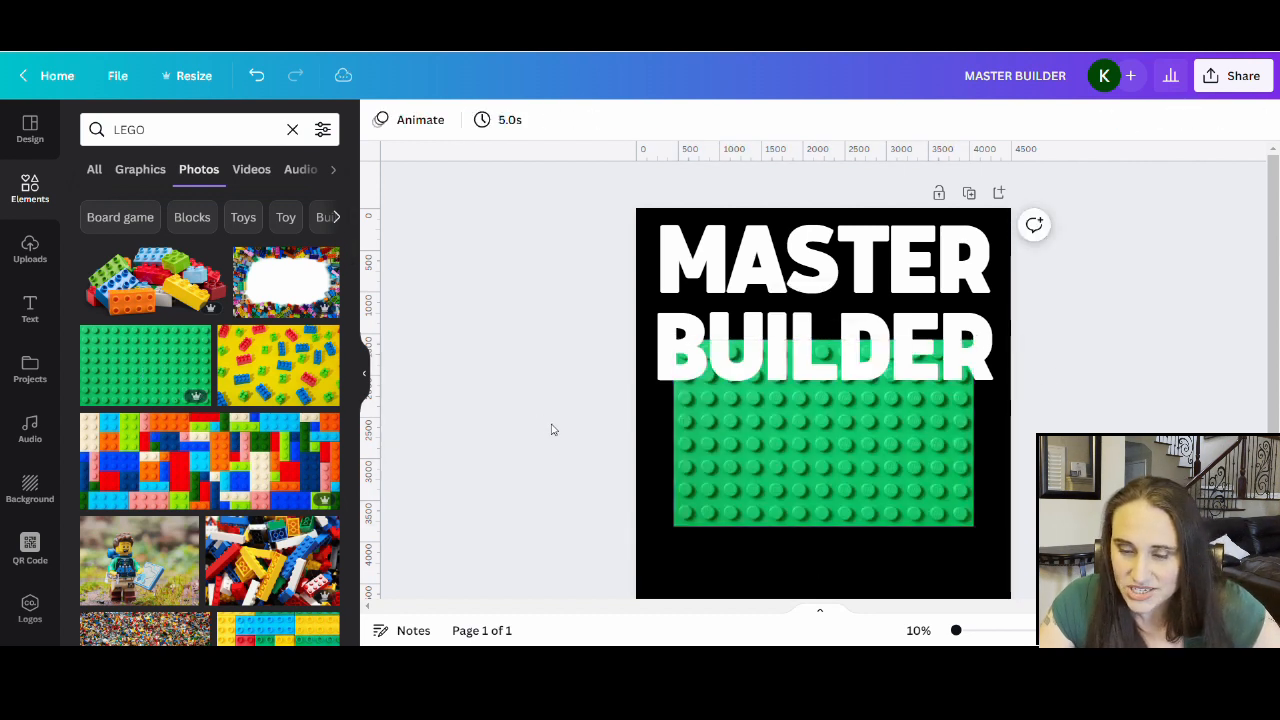
Step: Rotate the green baseplate photo to portrait and align it with the page's upper-left corner
left_click(910, 493)
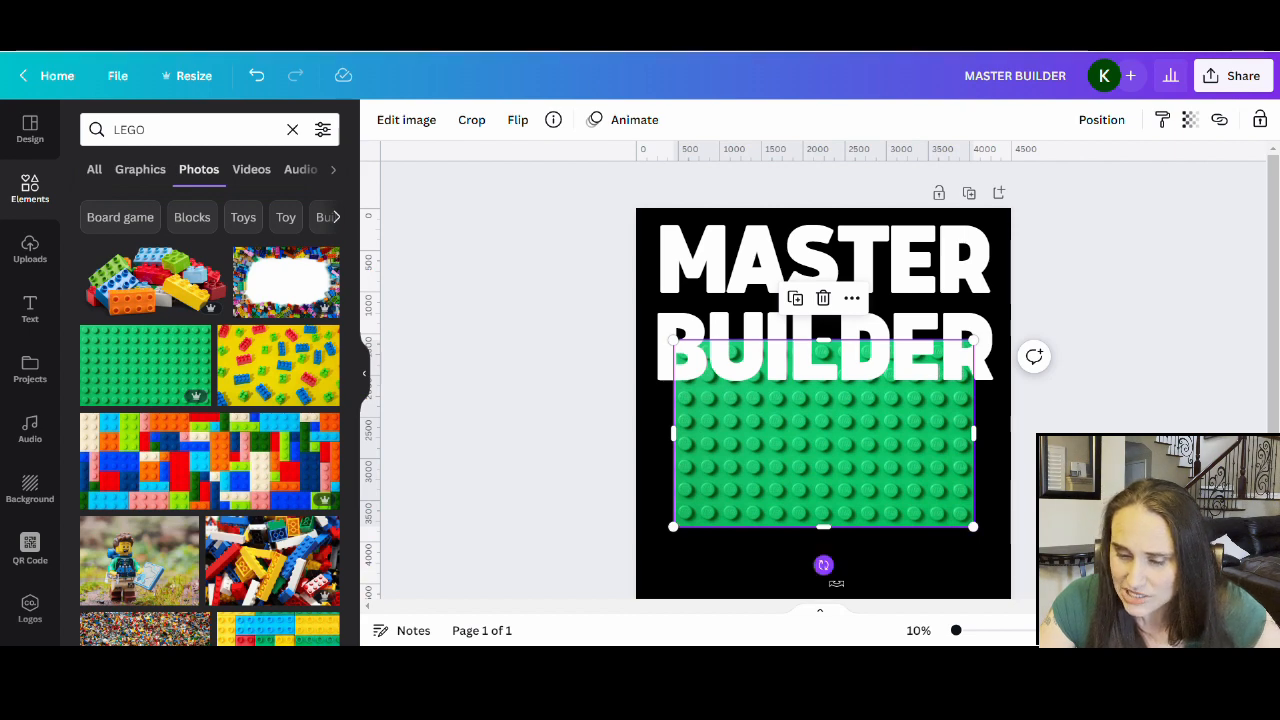
left_click_drag(823, 563, 739, 445)
left_click_drag(823, 528, 738, 455)
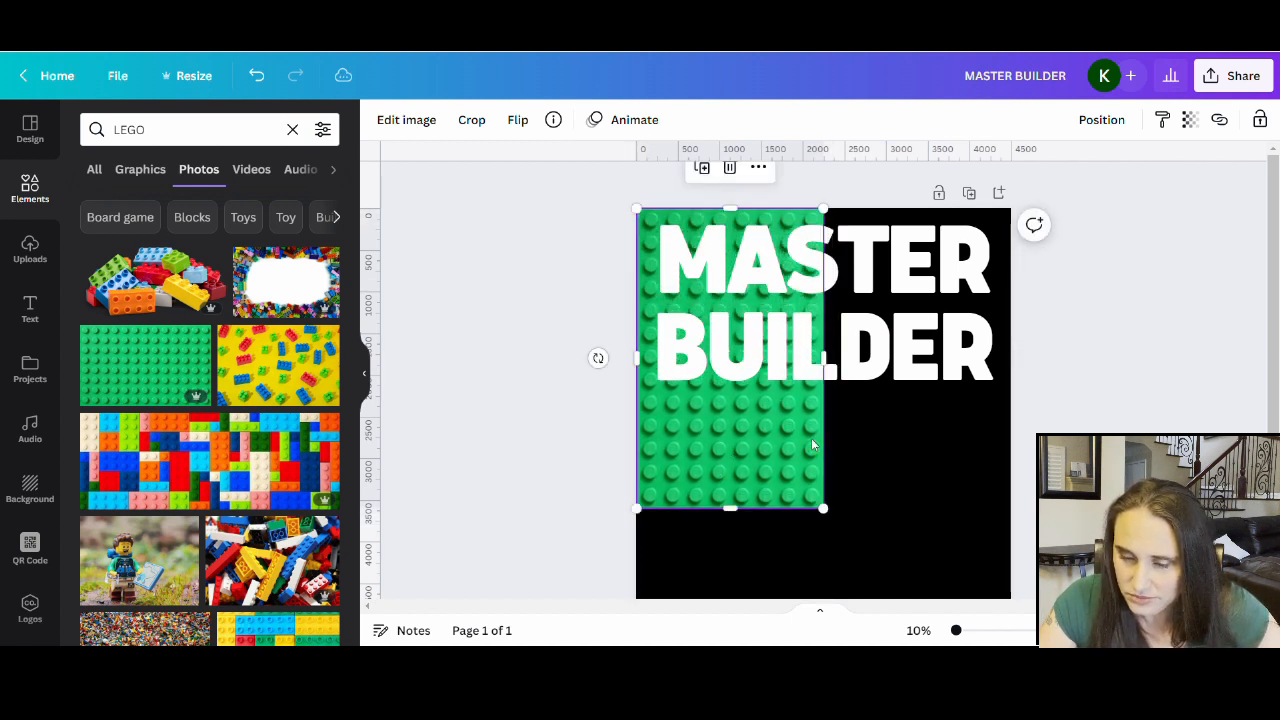
Step: Try enlarging the green baseplate photo so it covers most of the page
left_click_drag(818, 507, 979, 719)
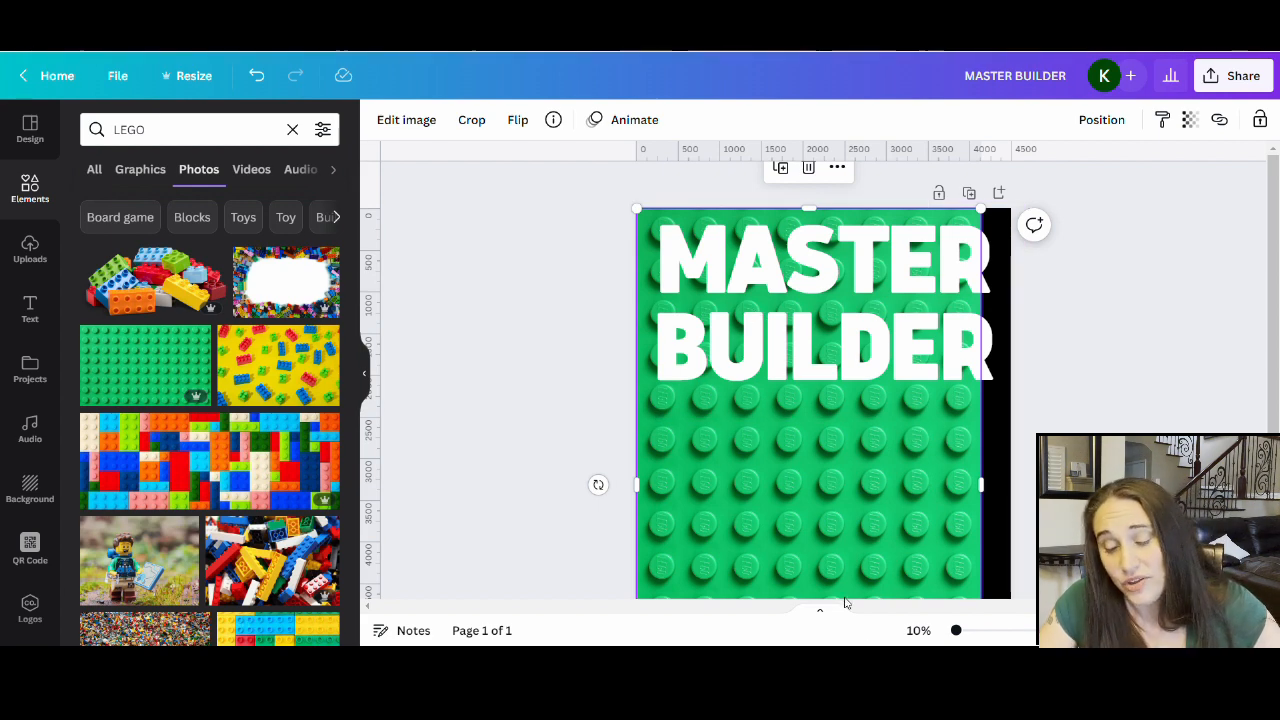
scroll(871, 480, "down", 1)
scroll(960, 565, "down", 1)
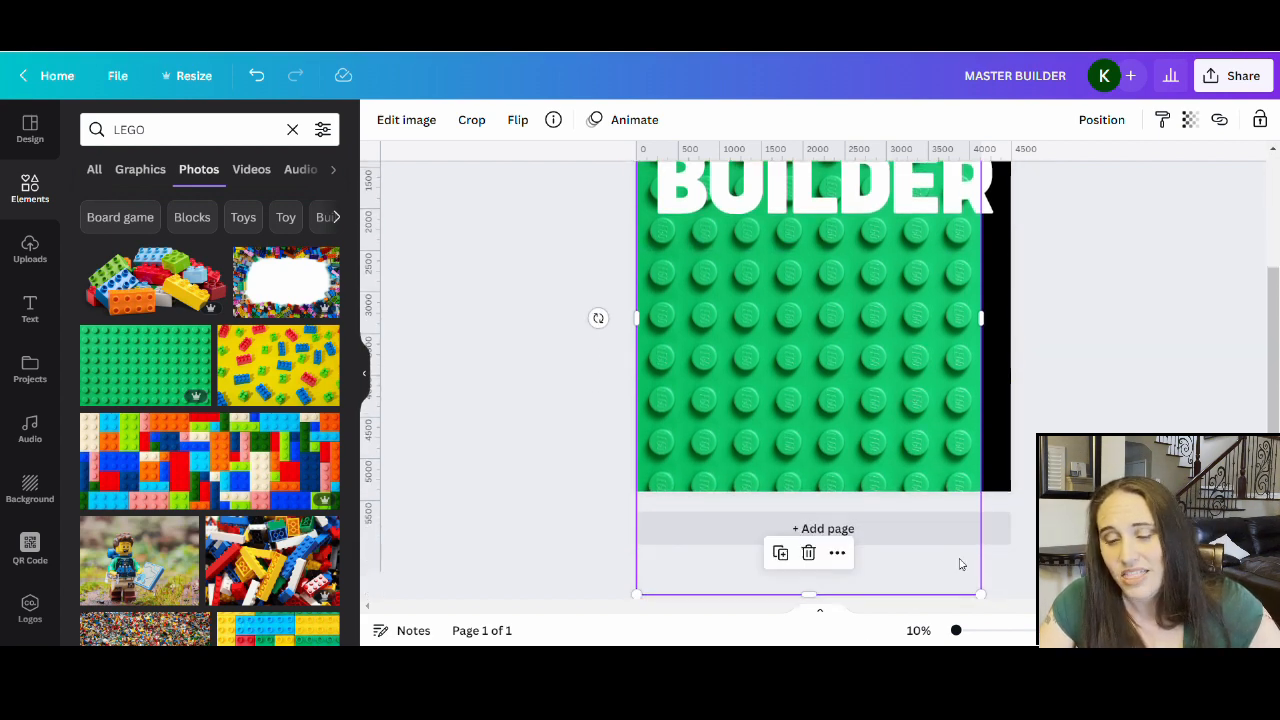
Step: Shrink the green baseplate photo to about 2,258 × 1,406 px, just tall enough to cover both text lines
left_click_drag(920, 461, 830, 335)
scroll(856, 492, "up", 3)
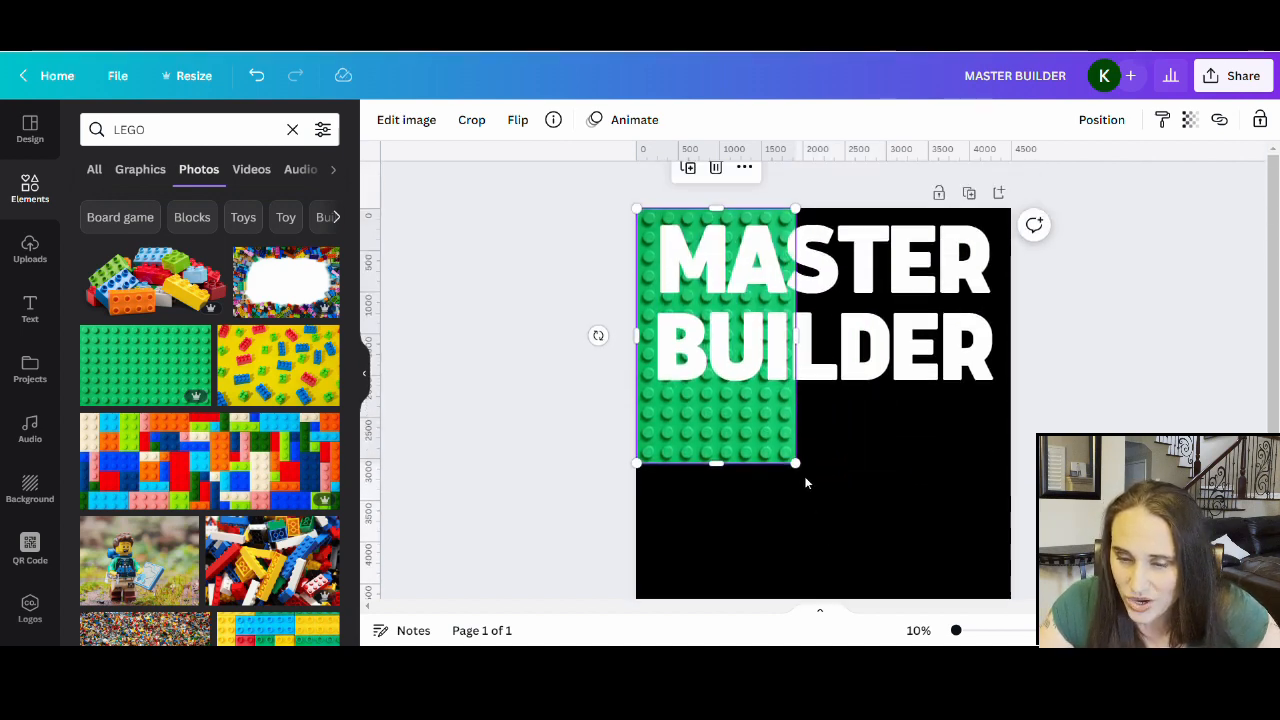
left_click_drag(806, 469, 767, 412)
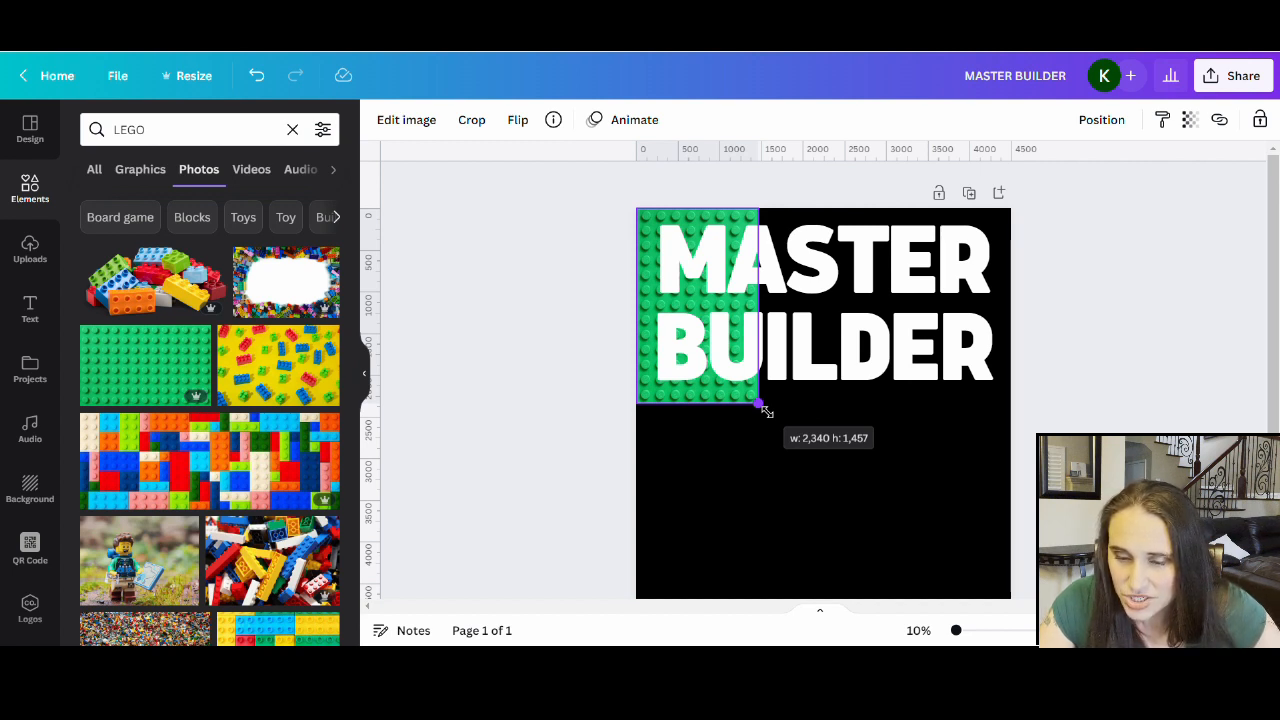
left_click_drag(766, 411, 761, 405)
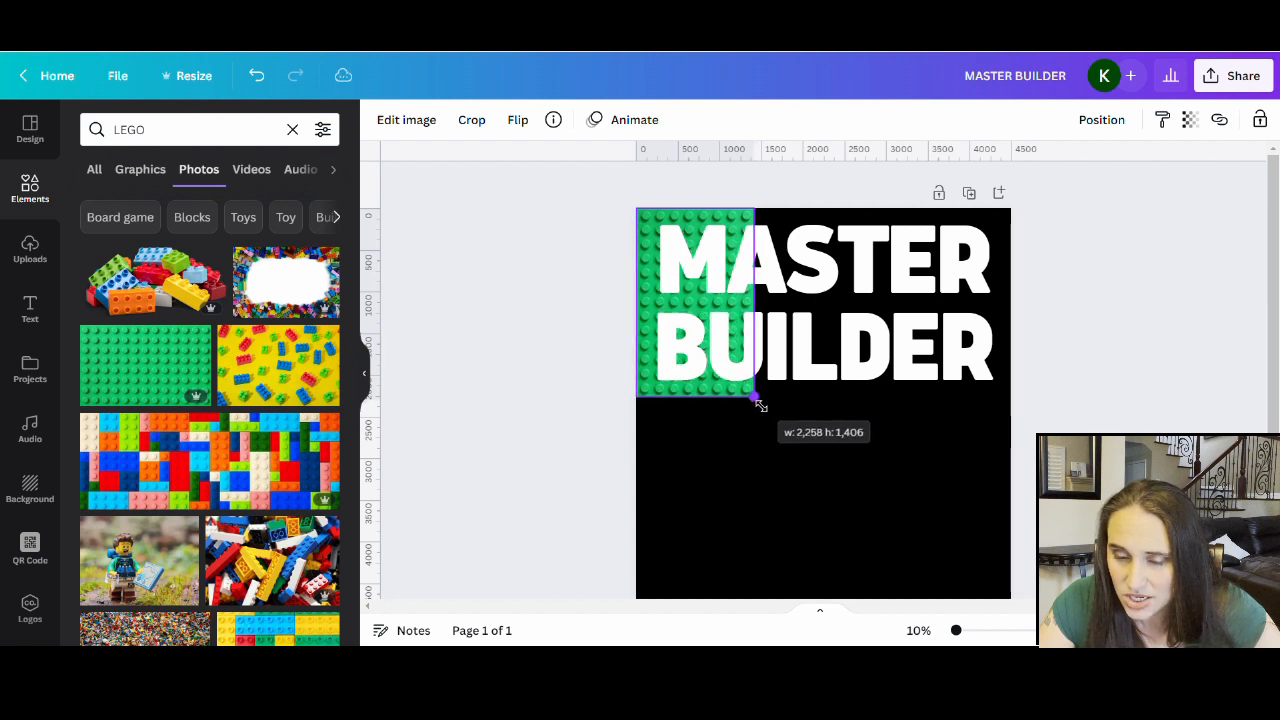
left_click(726, 513)
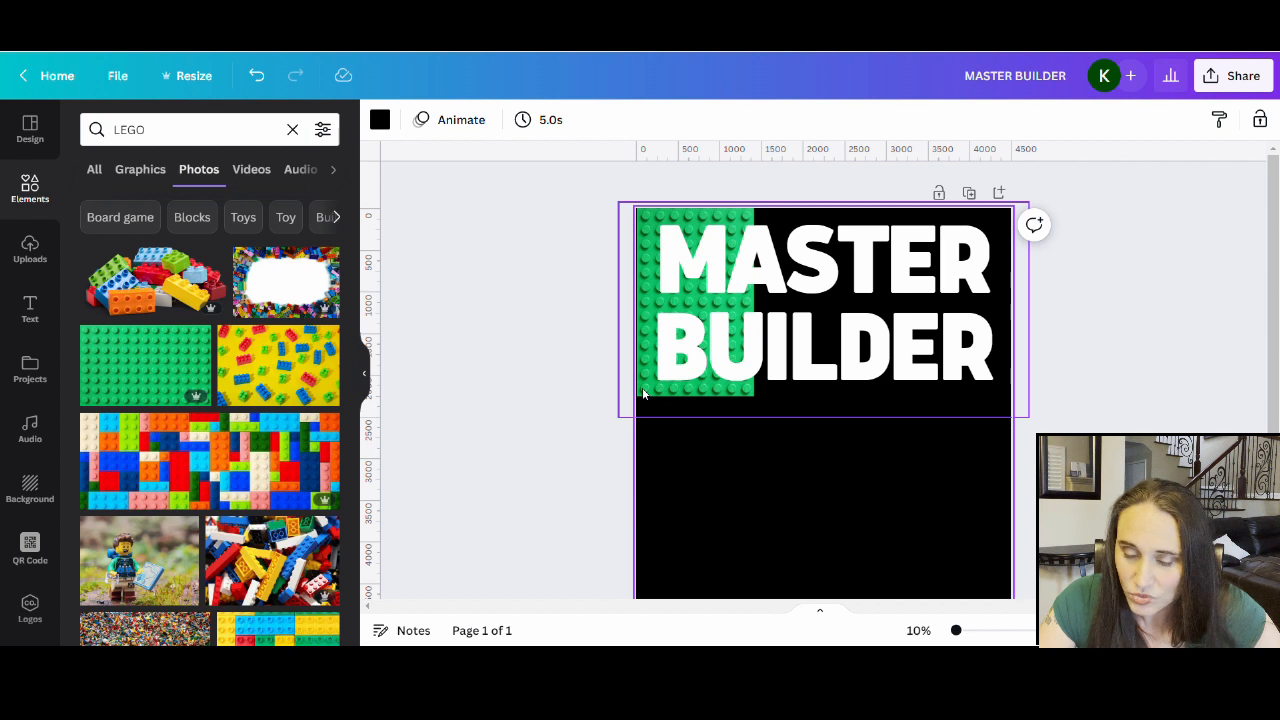
Step: Send the MASTER BUILDER text backward behind the green baseplate photo
right_click(812, 369)
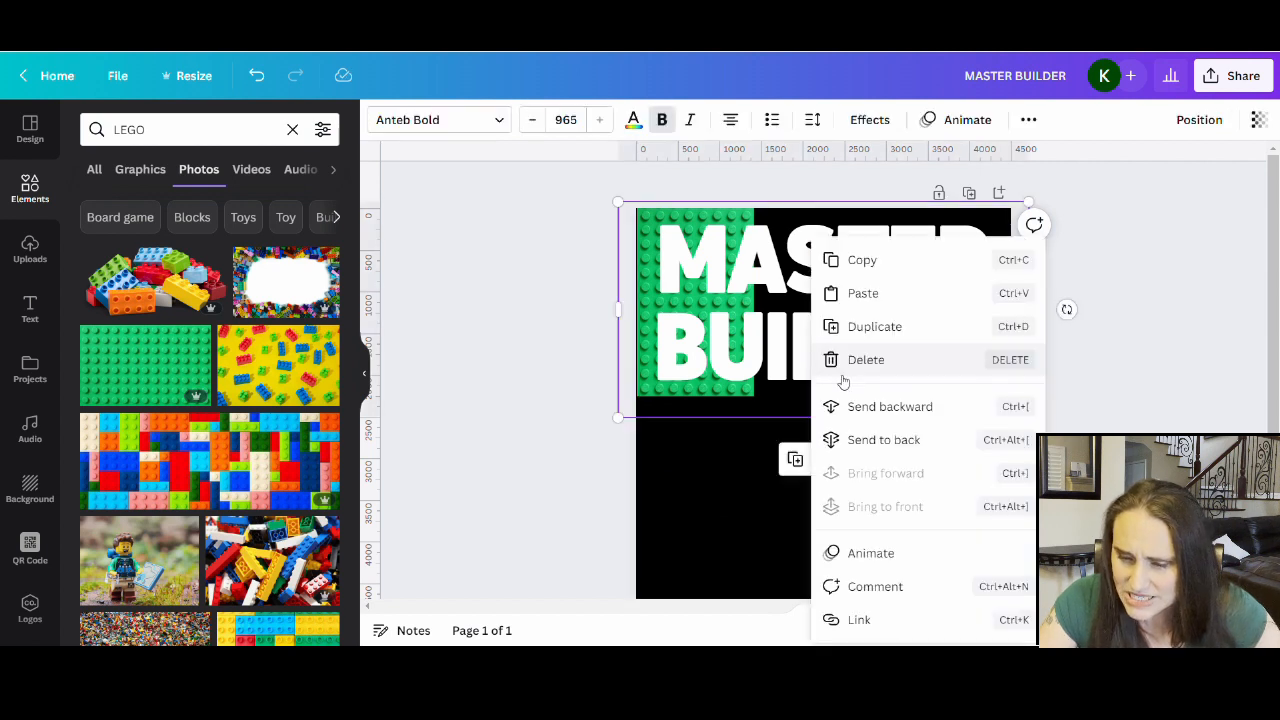
left_click(890, 408)
left_click(764, 548)
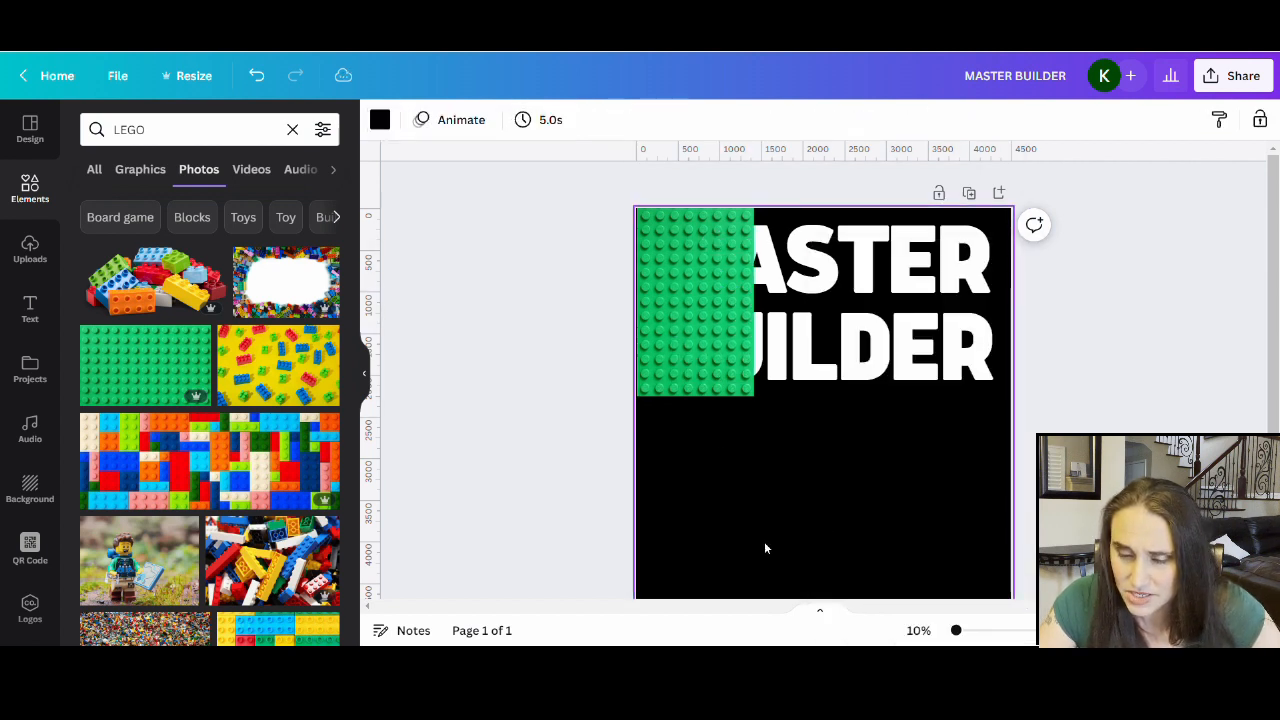
Step: Try a transparency of 54 on the green baseplate photo, and restore it to 100
left_click(700, 340)
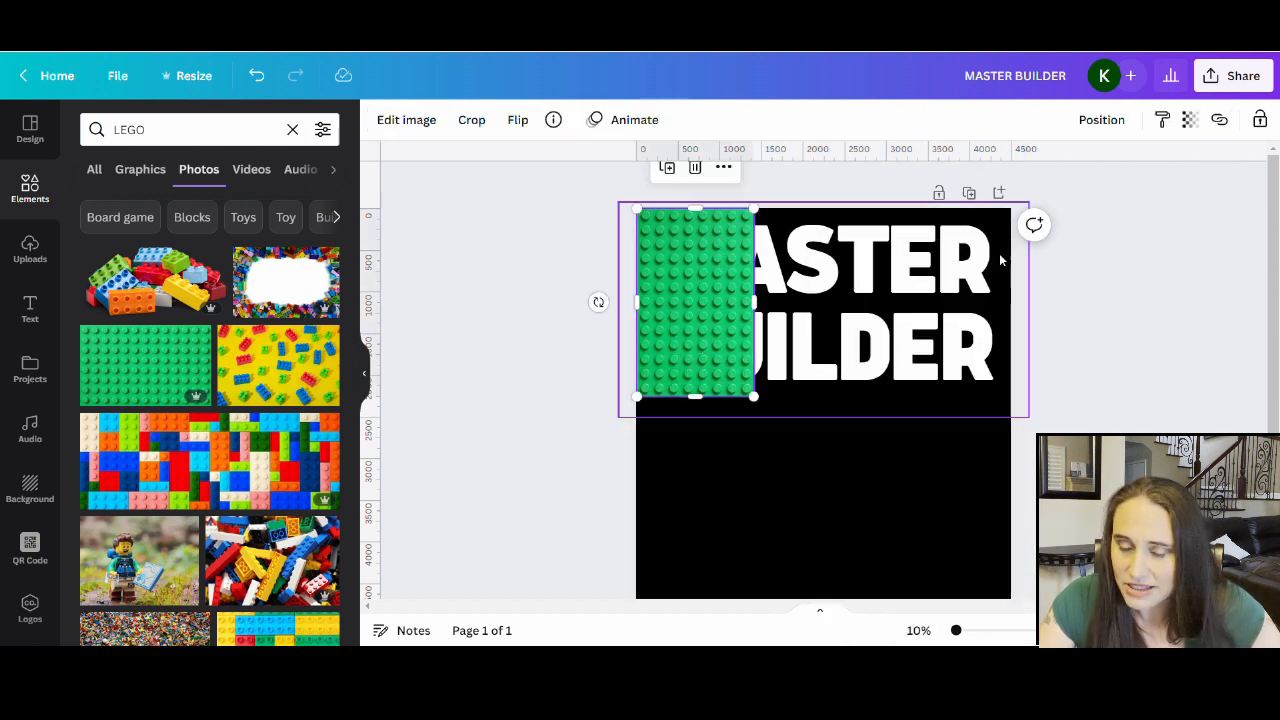
left_click(1189, 119)
left_click_drag(1183, 187, 1110, 188)
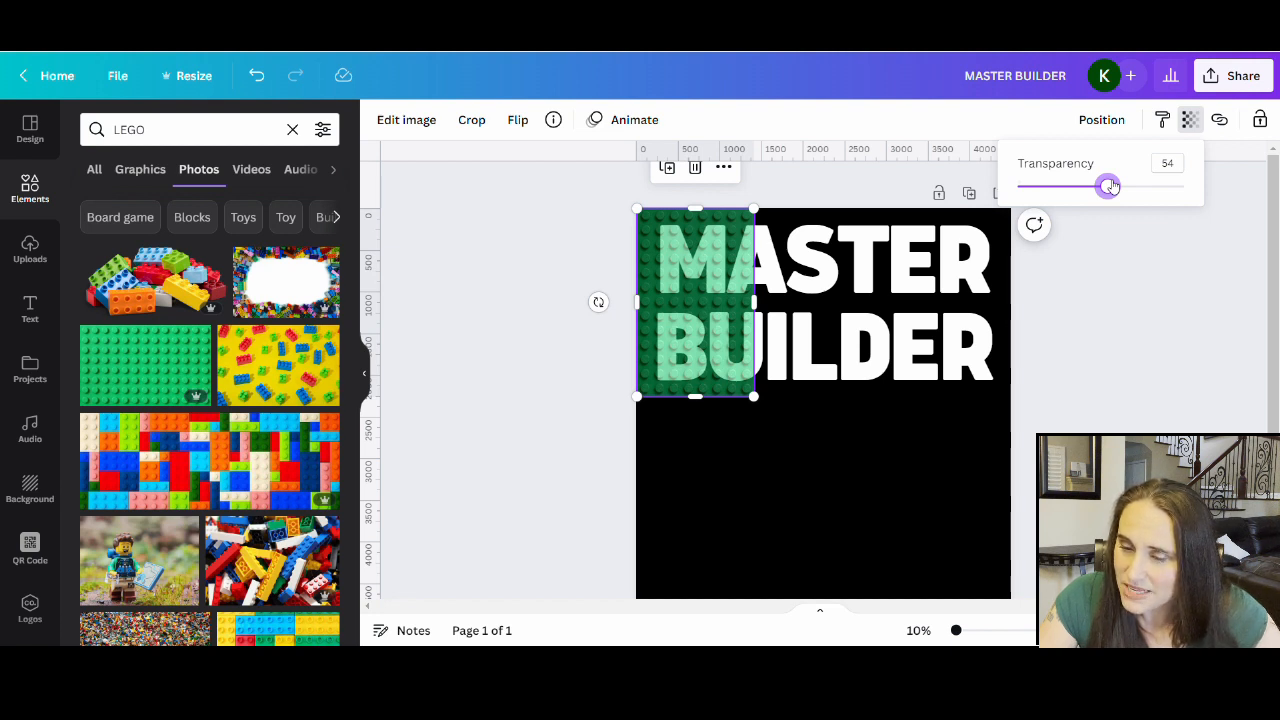
left_click_drag(1110, 187, 1206, 187)
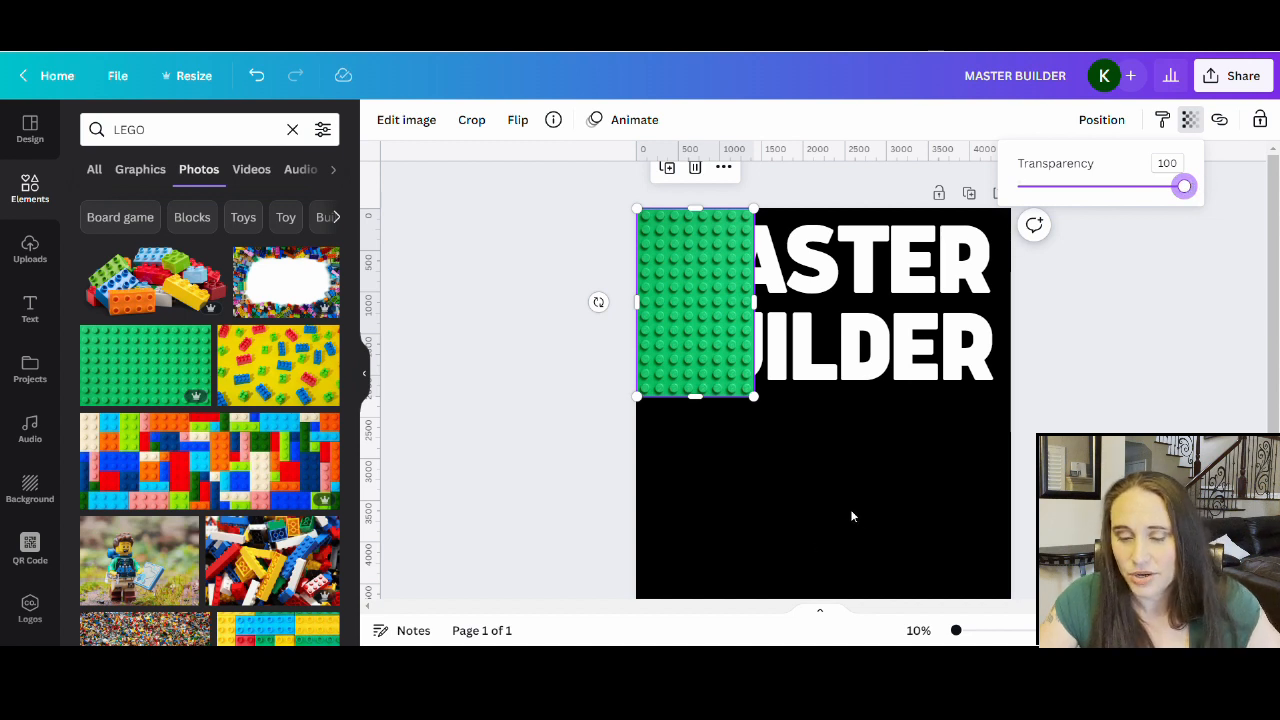
Step: Duplicate the upright green baseplate photo three times, aligning the copies edge to edge across the page's full width over the text
left_click(847, 480)
left_click(706, 348)
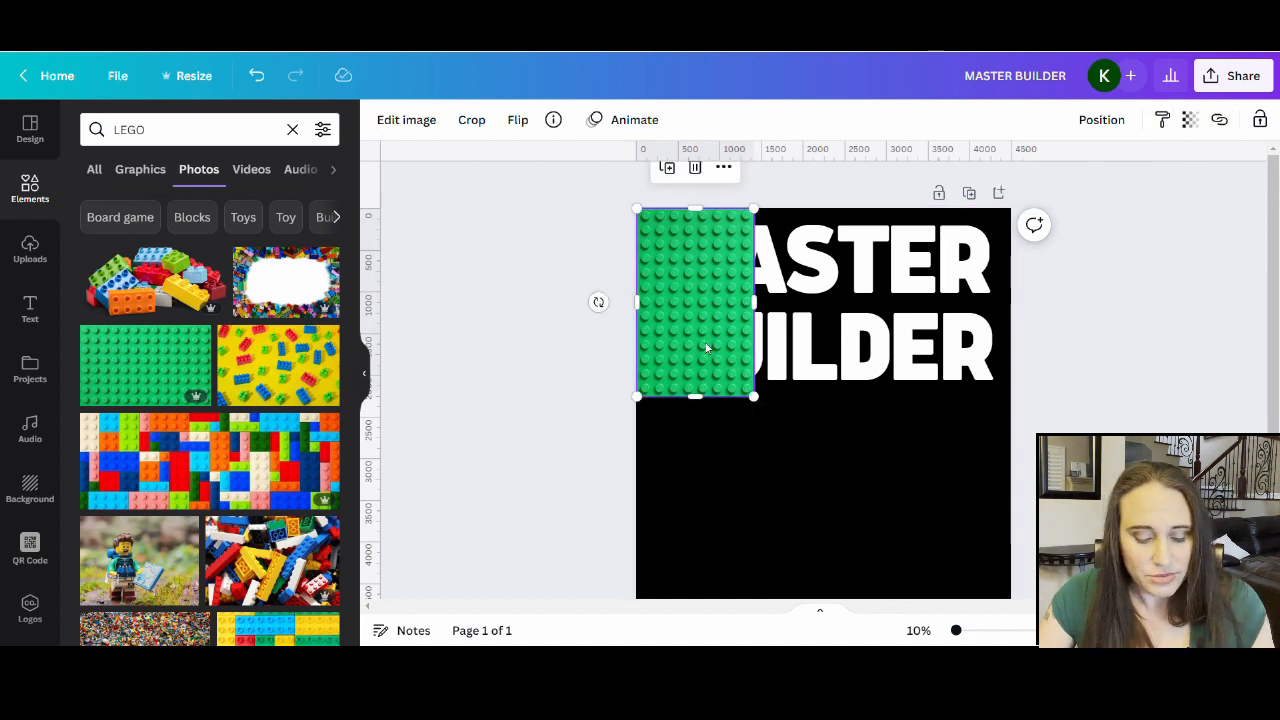
left_click_drag(722, 340, 835, 342)
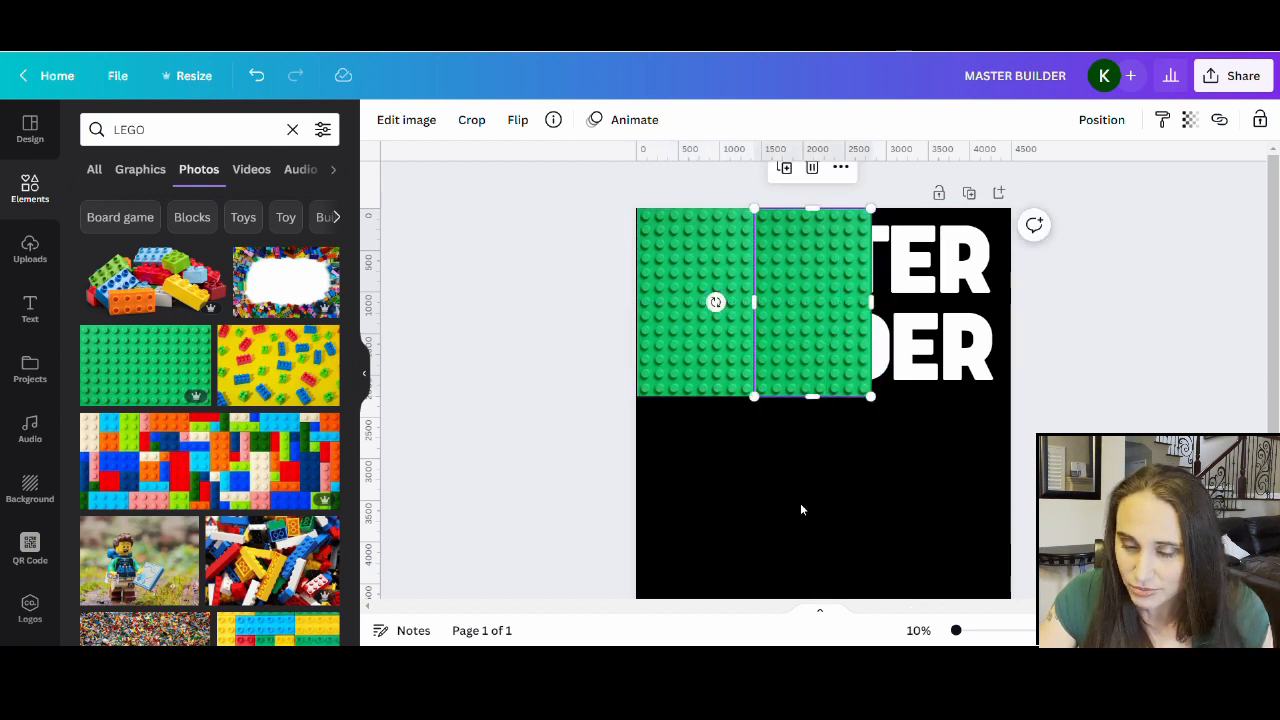
left_click(800, 506)
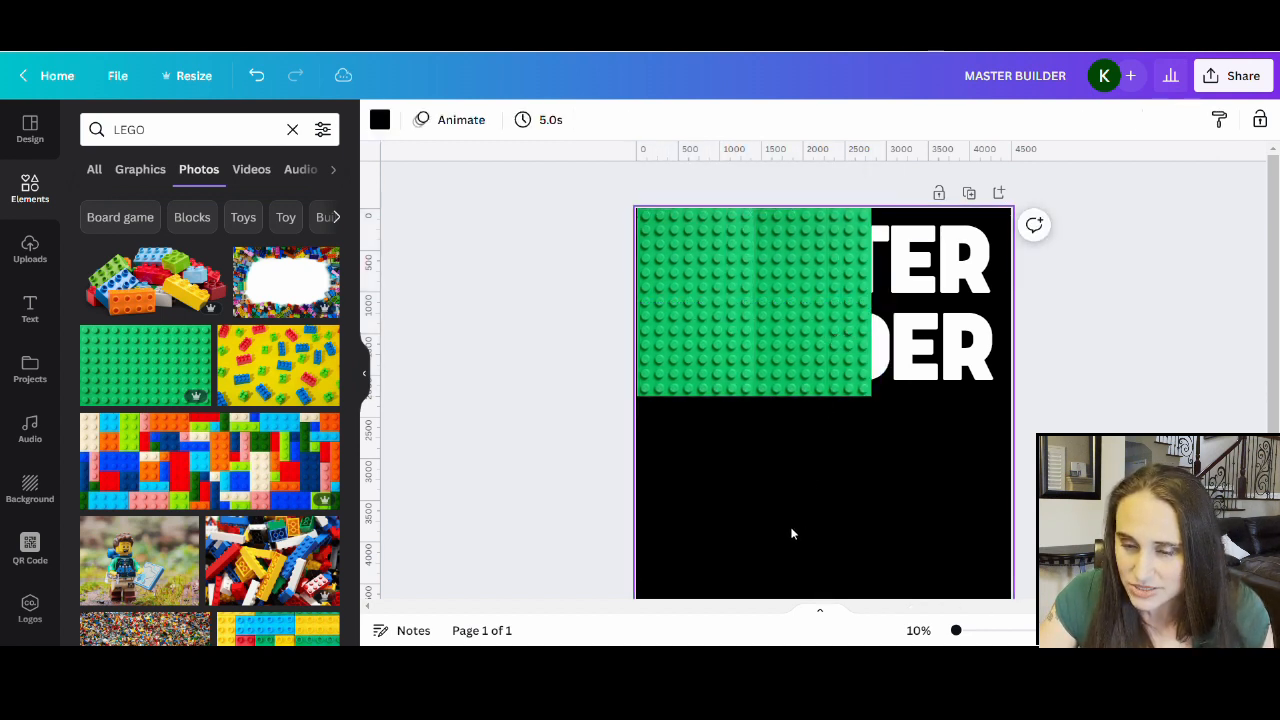
left_click(810, 372)
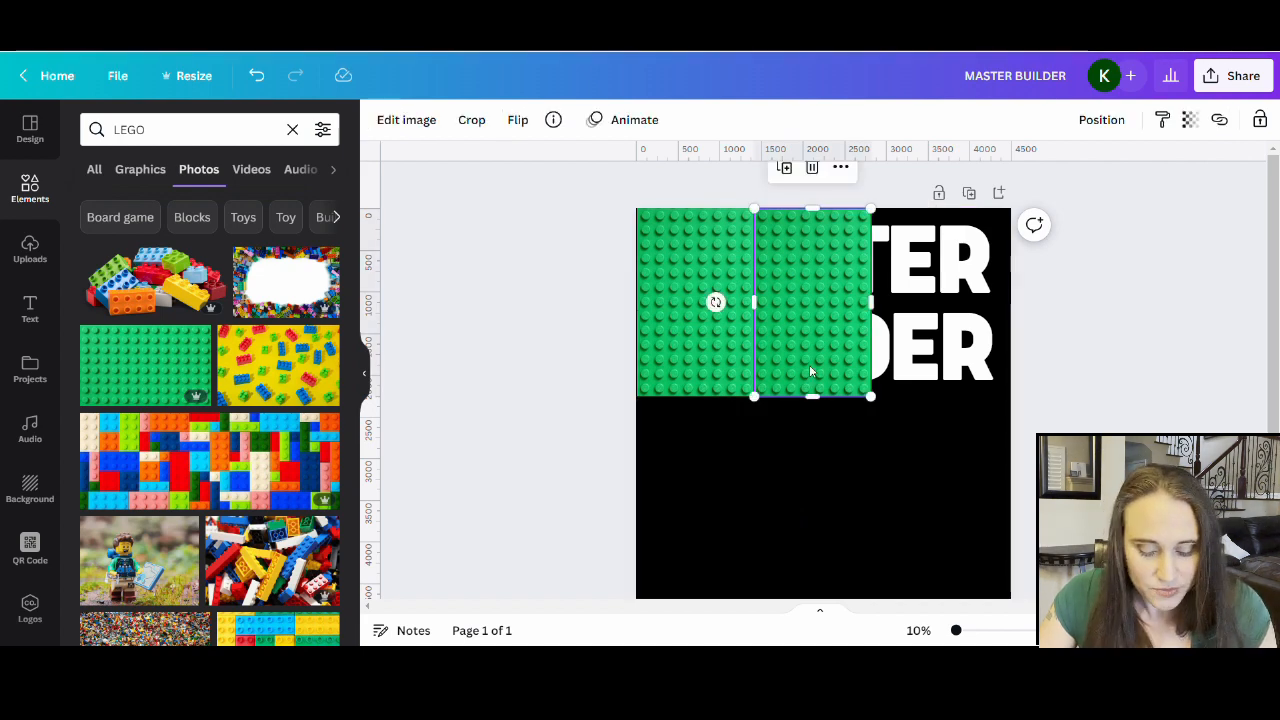
left_click_drag(810, 371, 932, 372)
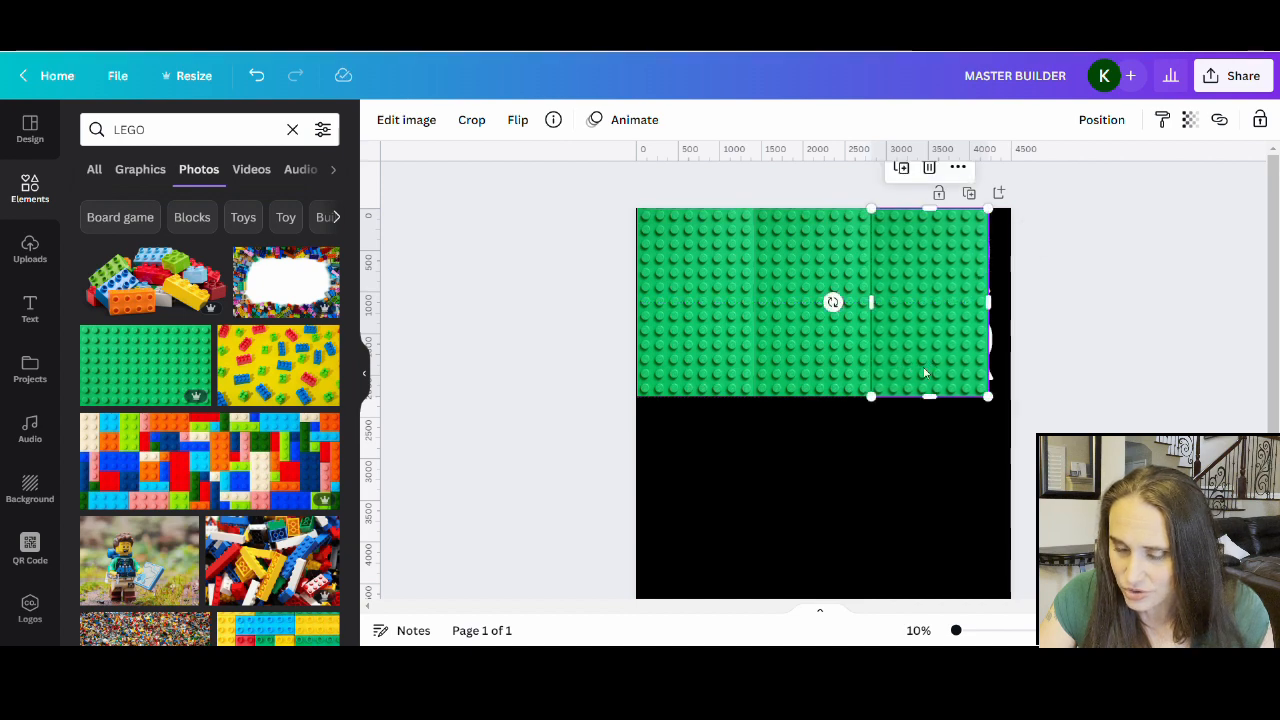
left_click(829, 535)
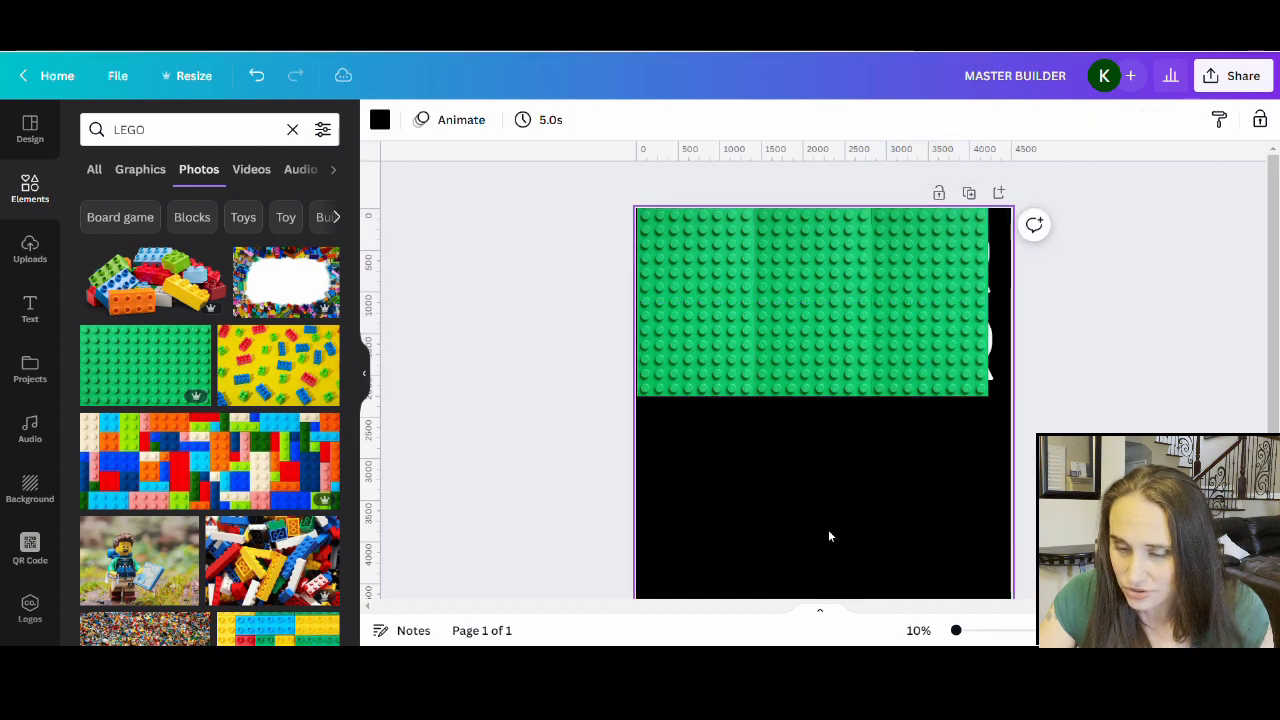
left_click(912, 327)
left_click_drag(912, 330, 1038, 329)
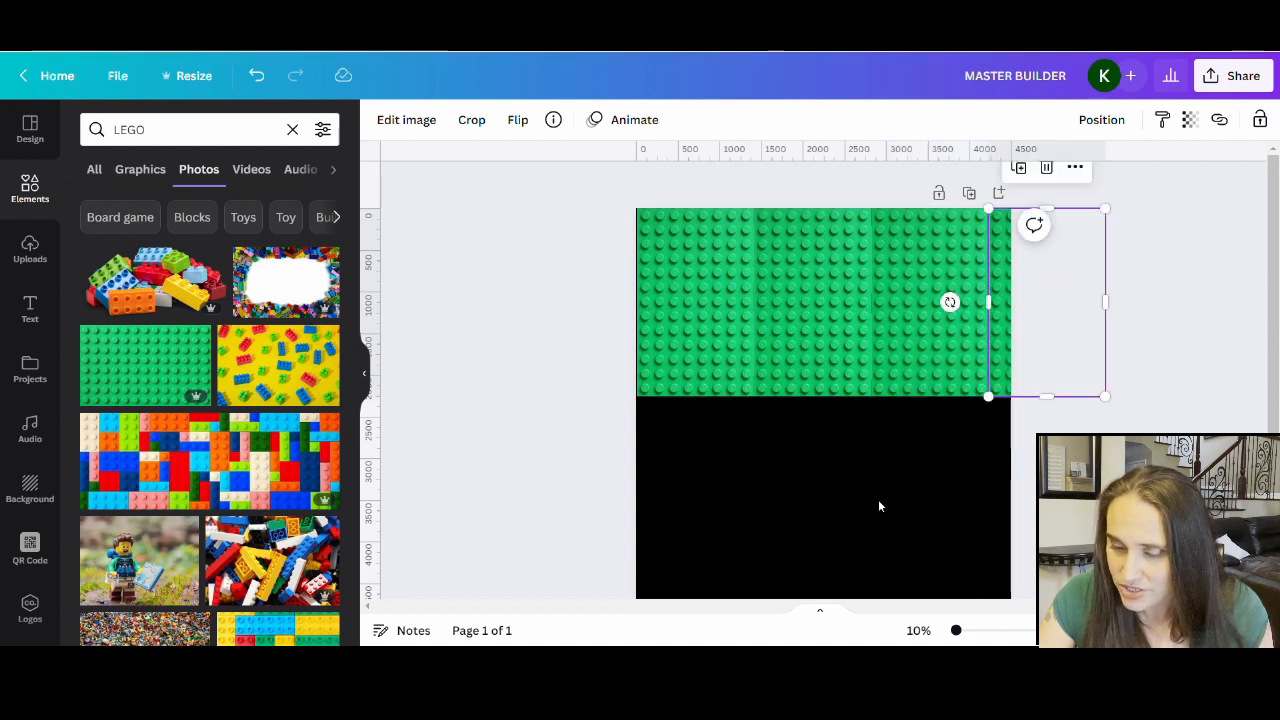
left_click(905, 508)
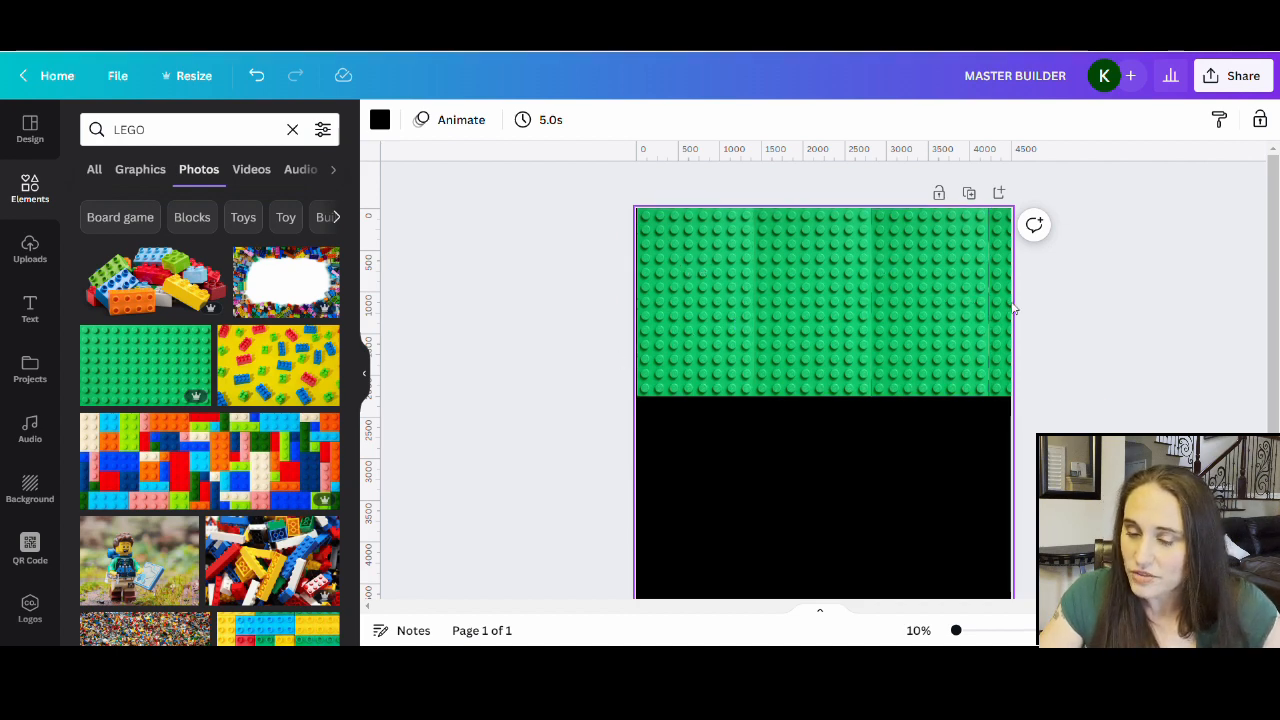
Step: Crop all four green baseplate photos from below so they cover only the MASTER line and leave BUILDER uncovered
left_click(672, 342)
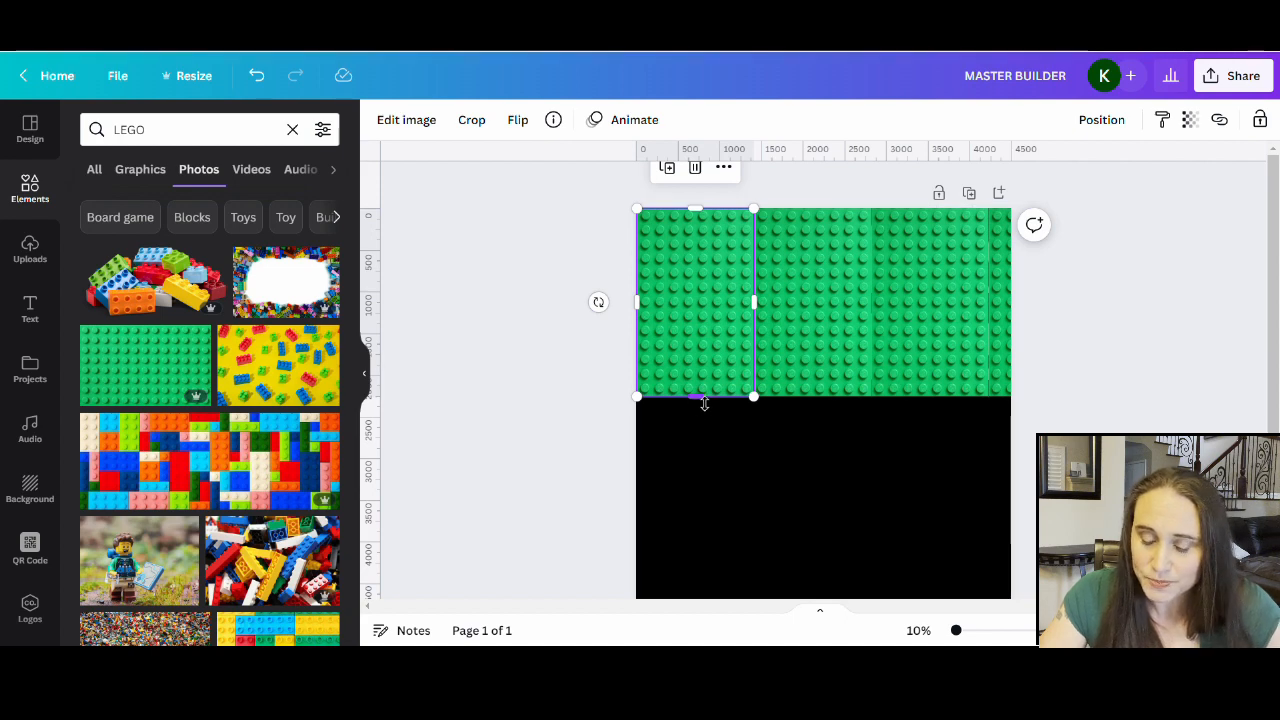
left_click_drag(704, 400, 703, 305)
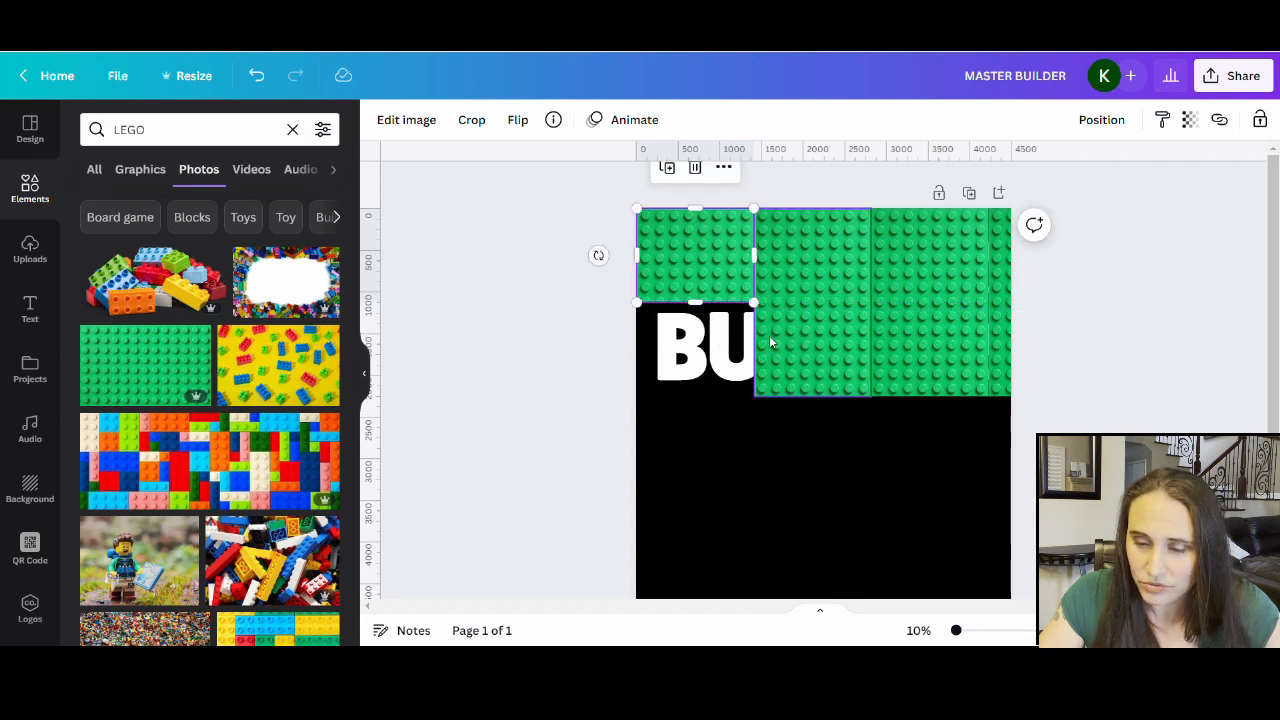
left_click(772, 342)
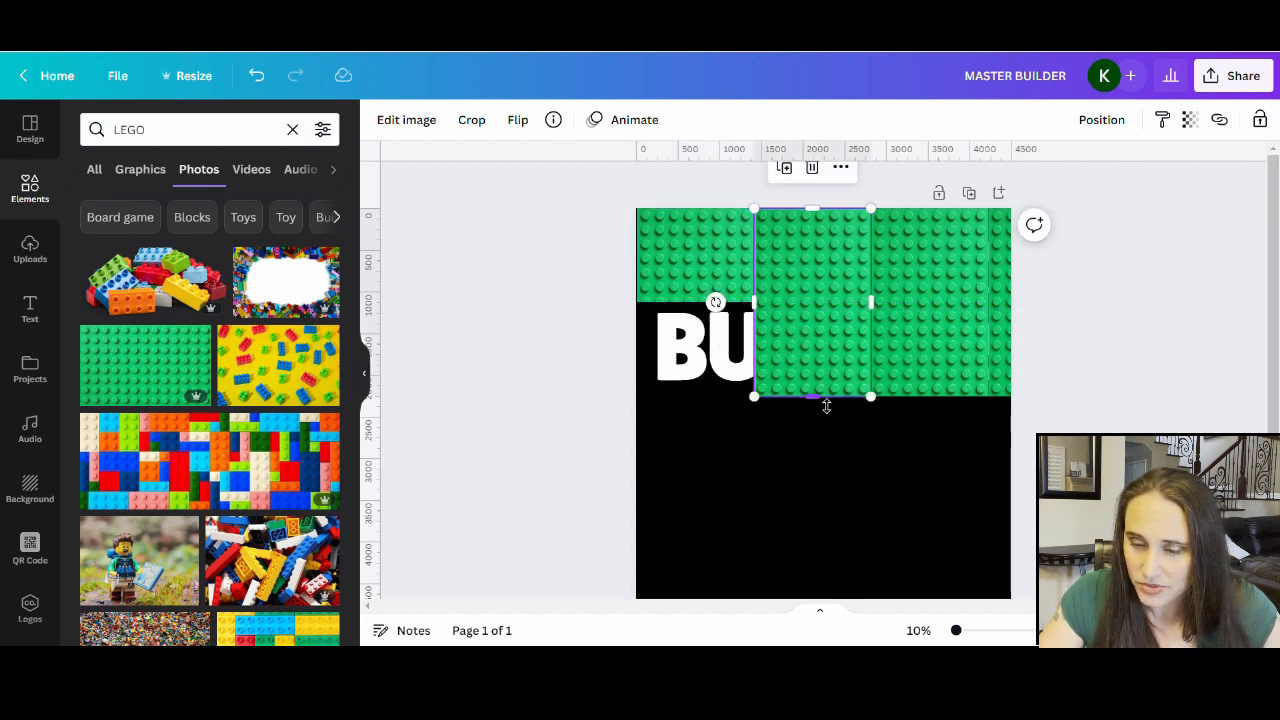
left_click_drag(826, 406, 818, 313)
left_click(935, 340)
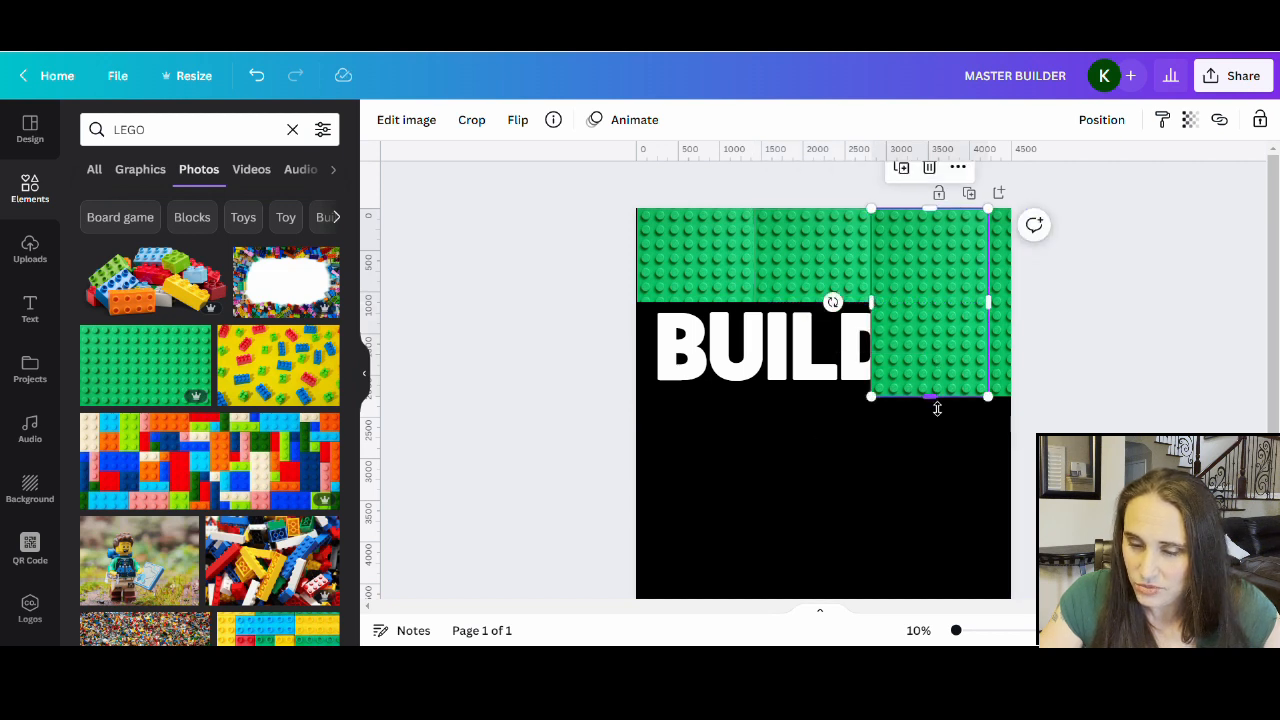
left_click_drag(937, 408, 932, 303)
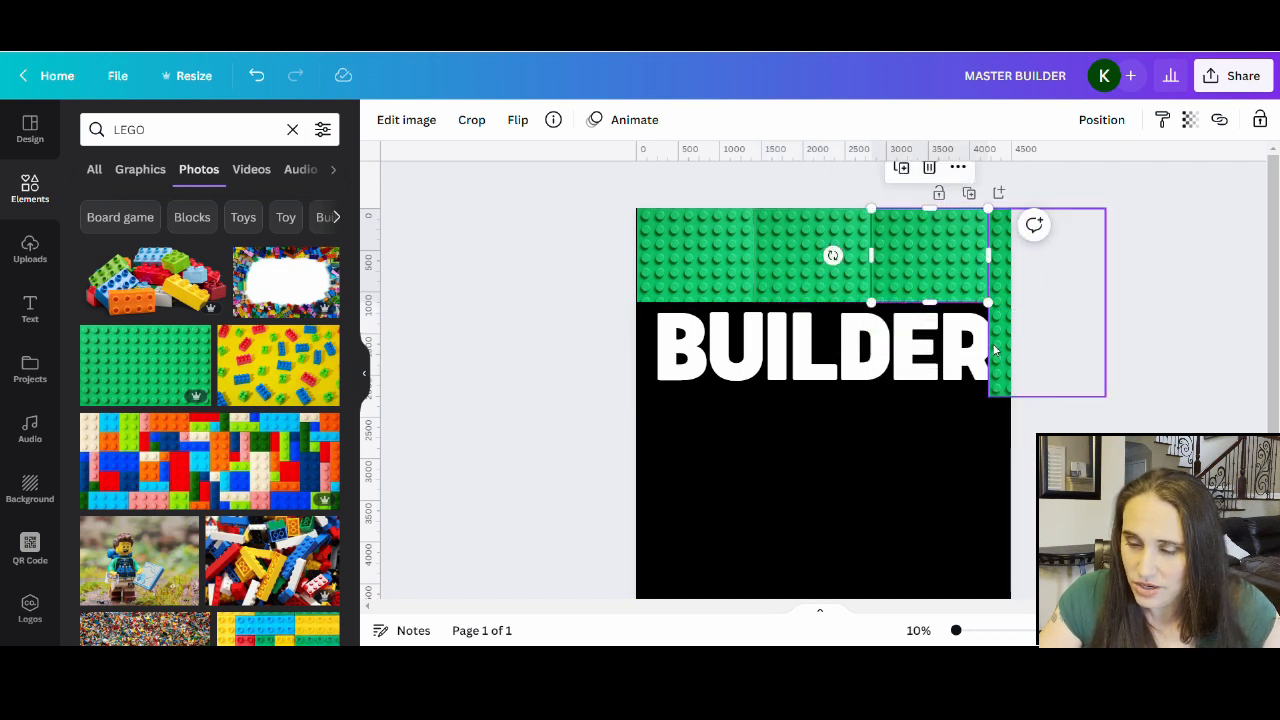
left_click(994, 350)
left_click_drag(1057, 399, 1058, 318)
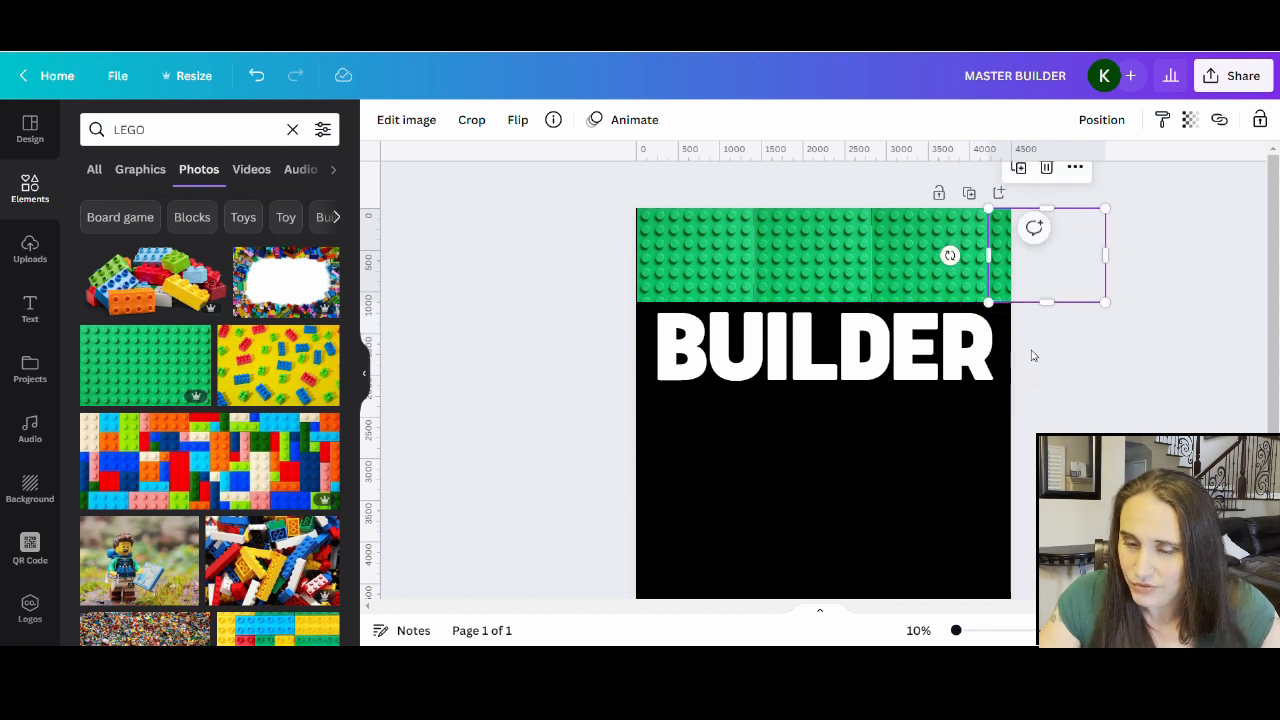
left_click(909, 515)
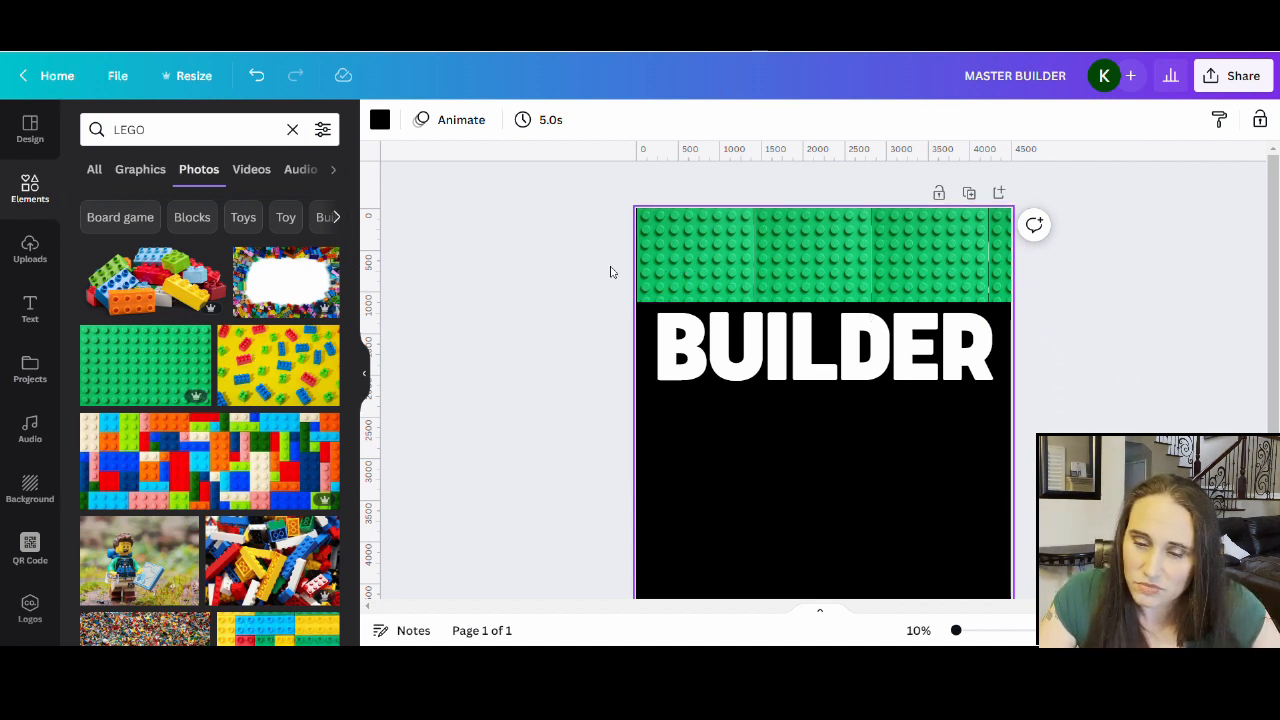
Step: Add another green baseplate photo, rotate it 90° upright, and fit it against the page's left edge directly below the green row
left_click(150, 362)
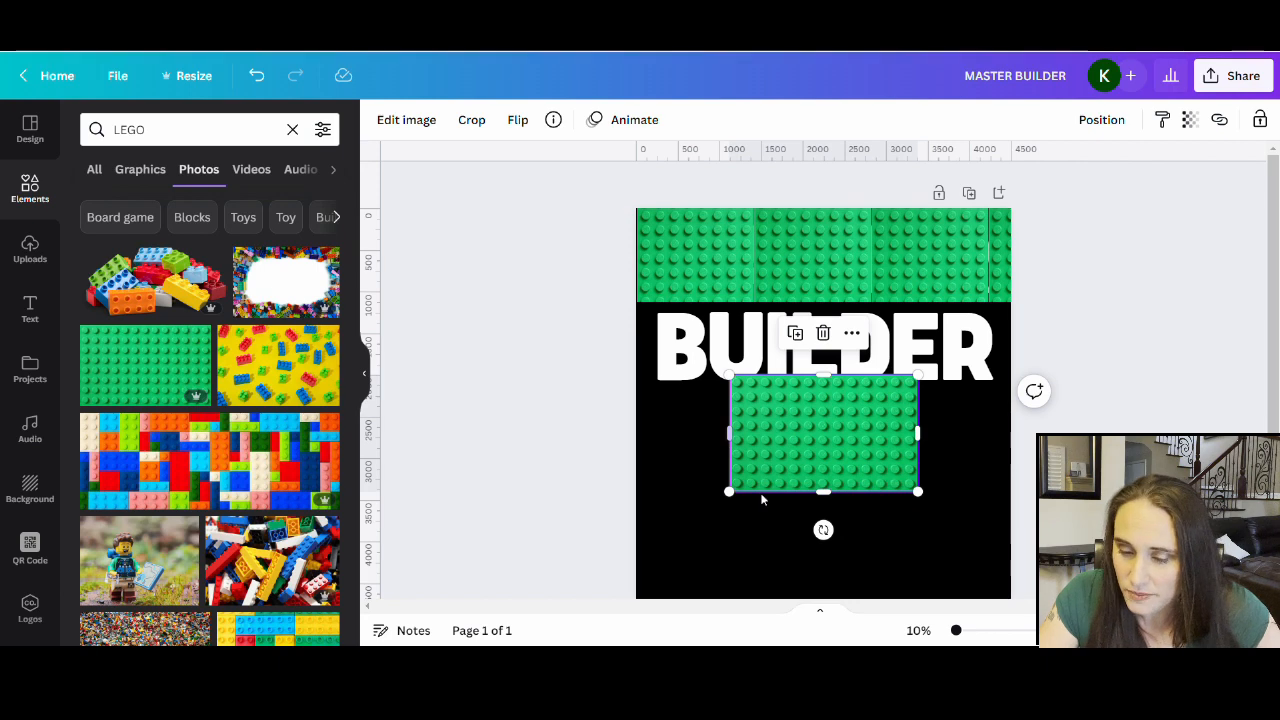
left_click_drag(823, 530, 676, 441)
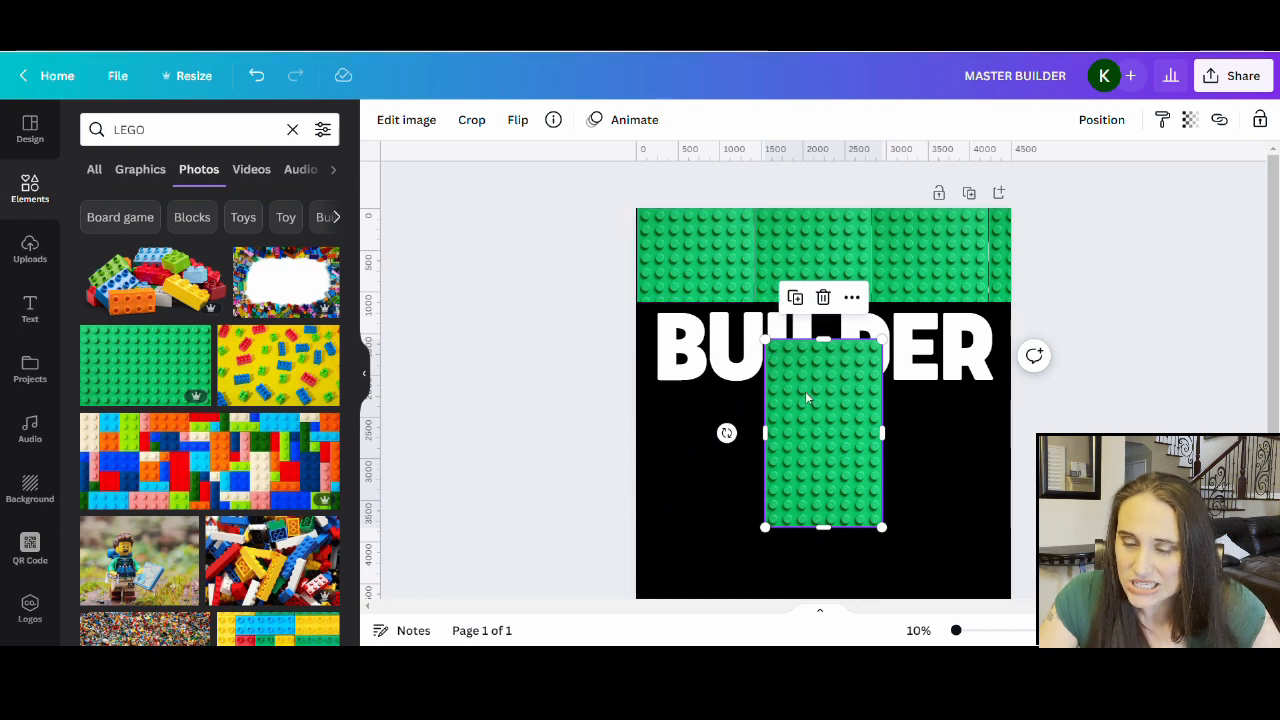
left_click_drag(845, 465, 722, 437)
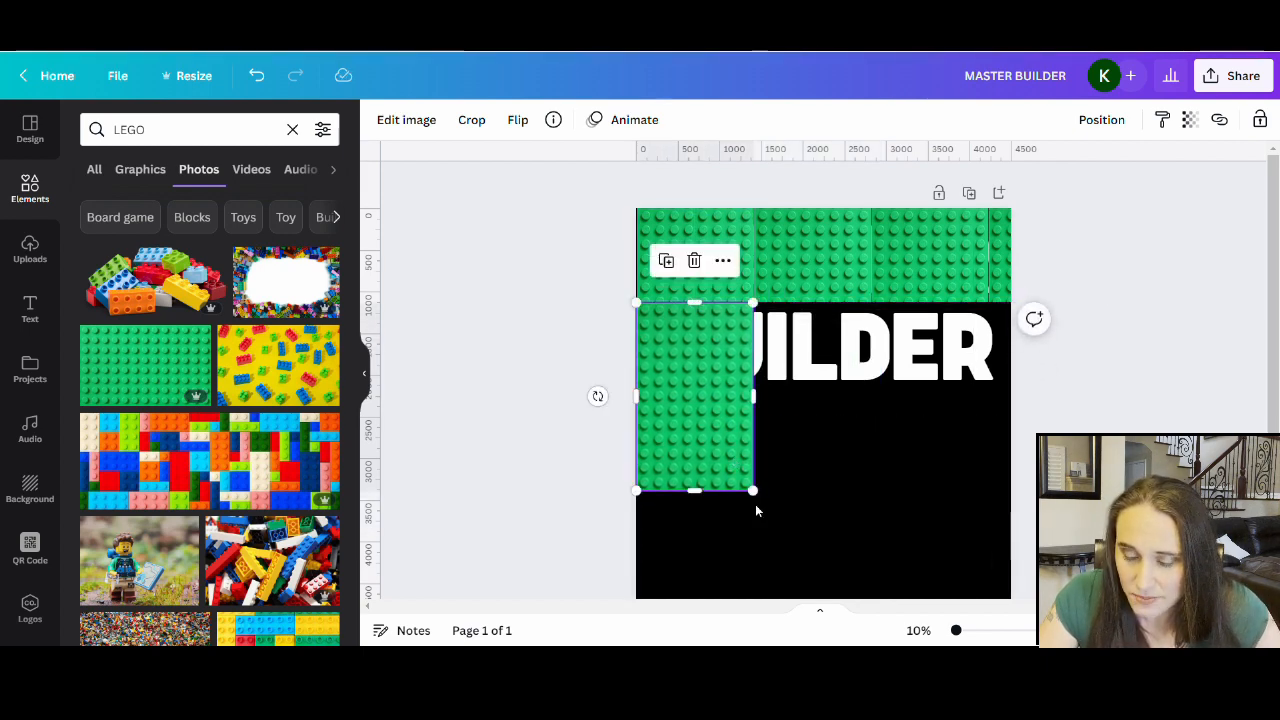
mouse_move(753, 491)
left_mouse_down()
mouse_move(765, 508)
mouse_move(760, 499)
left_mouse_up()
left_click(840, 471)
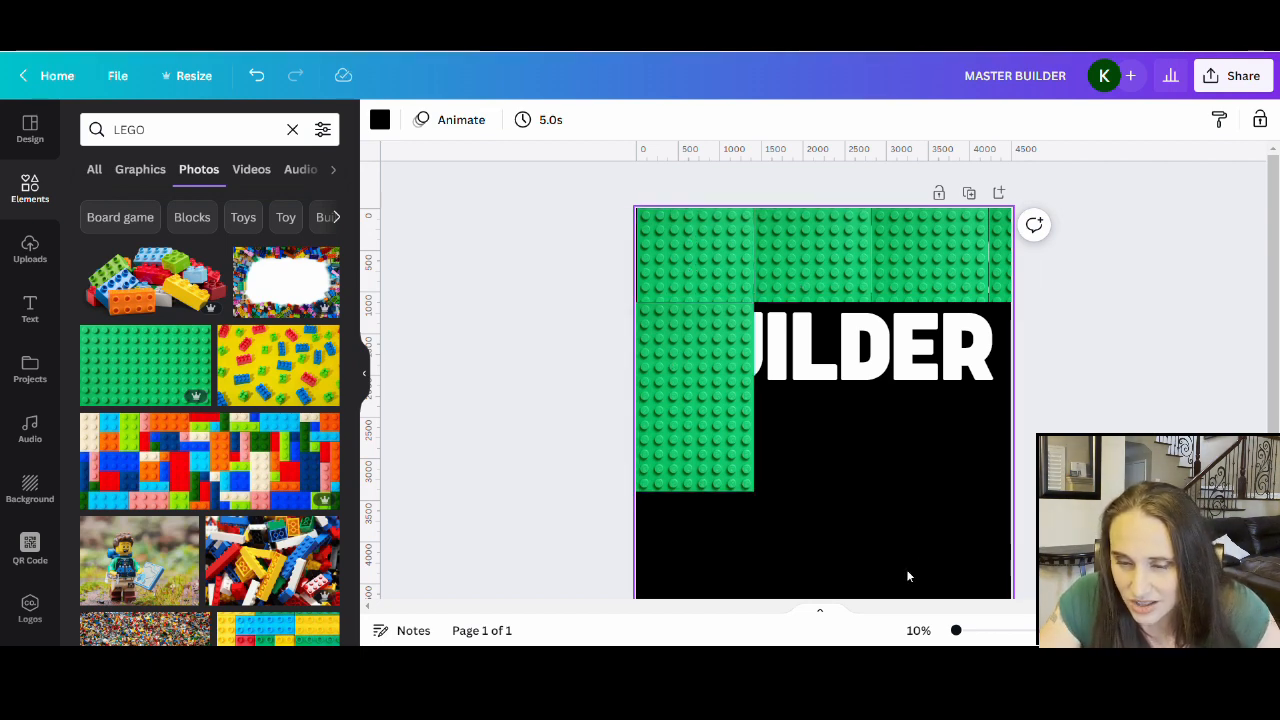
Step: Look through the Duotone color presets available for the newly added baseplate photo over BUILDER
left_click(698, 434)
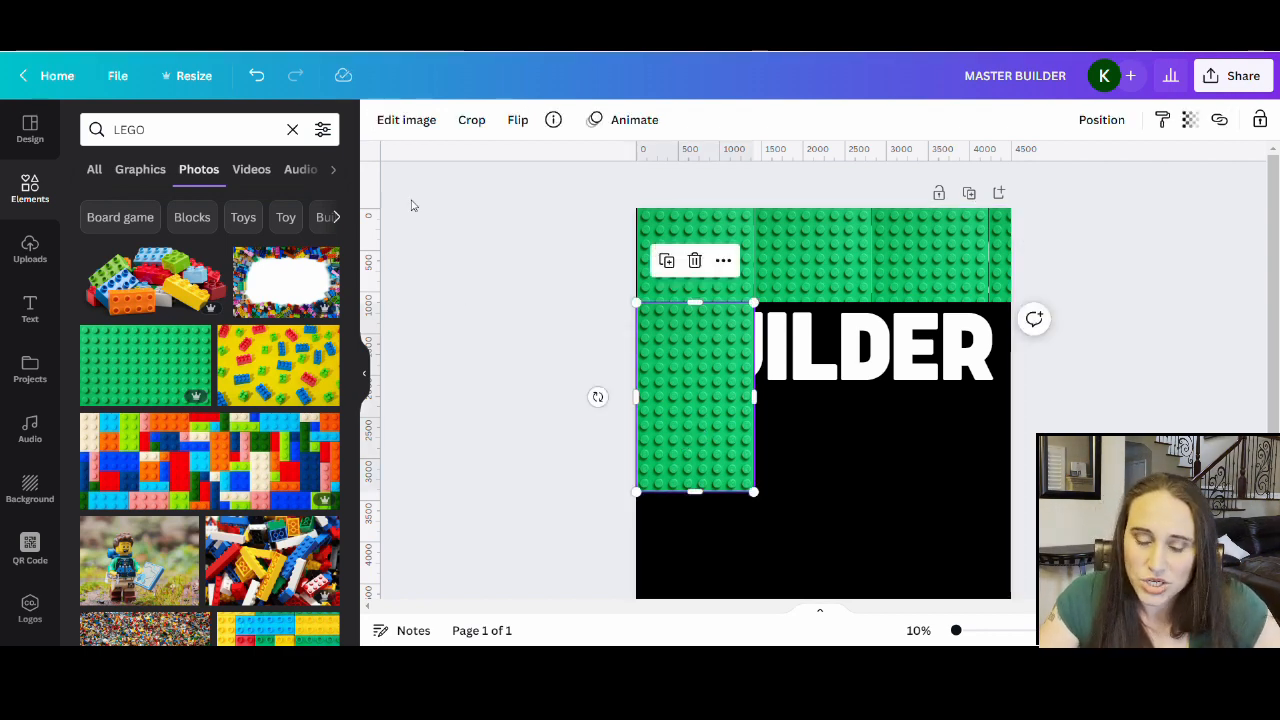
left_click(404, 127)
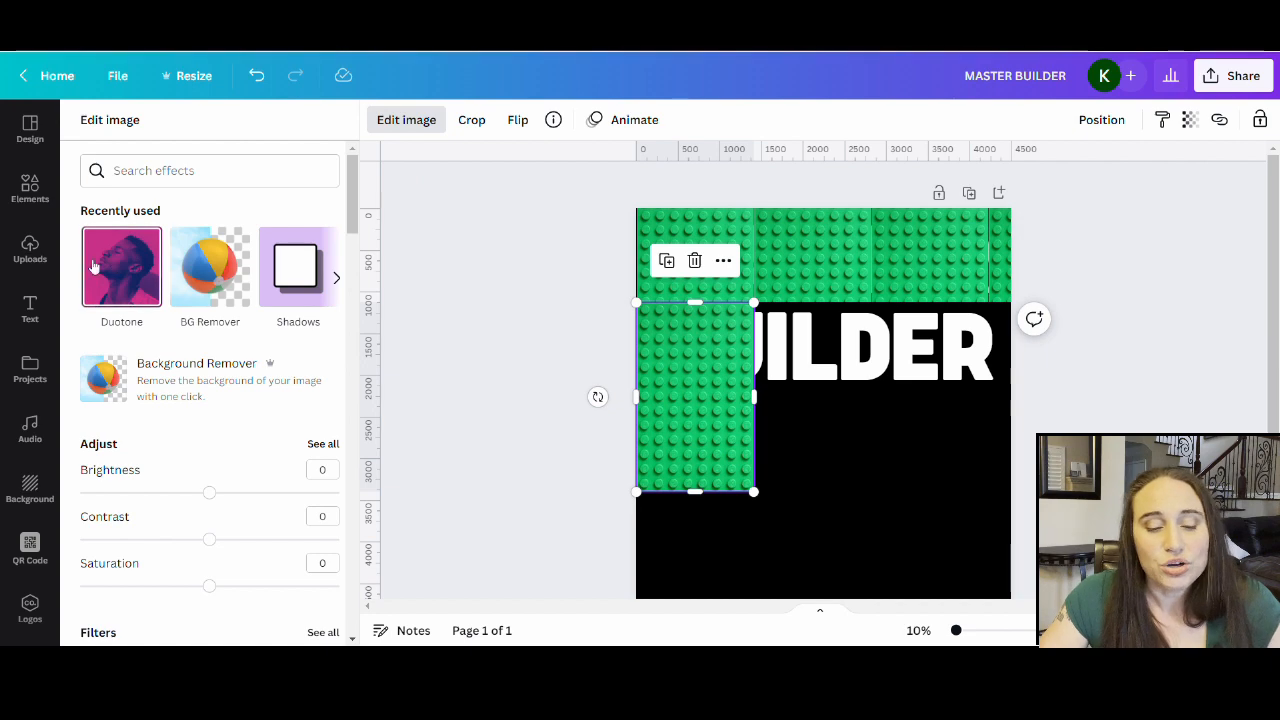
scroll(180, 274, "down", 5)
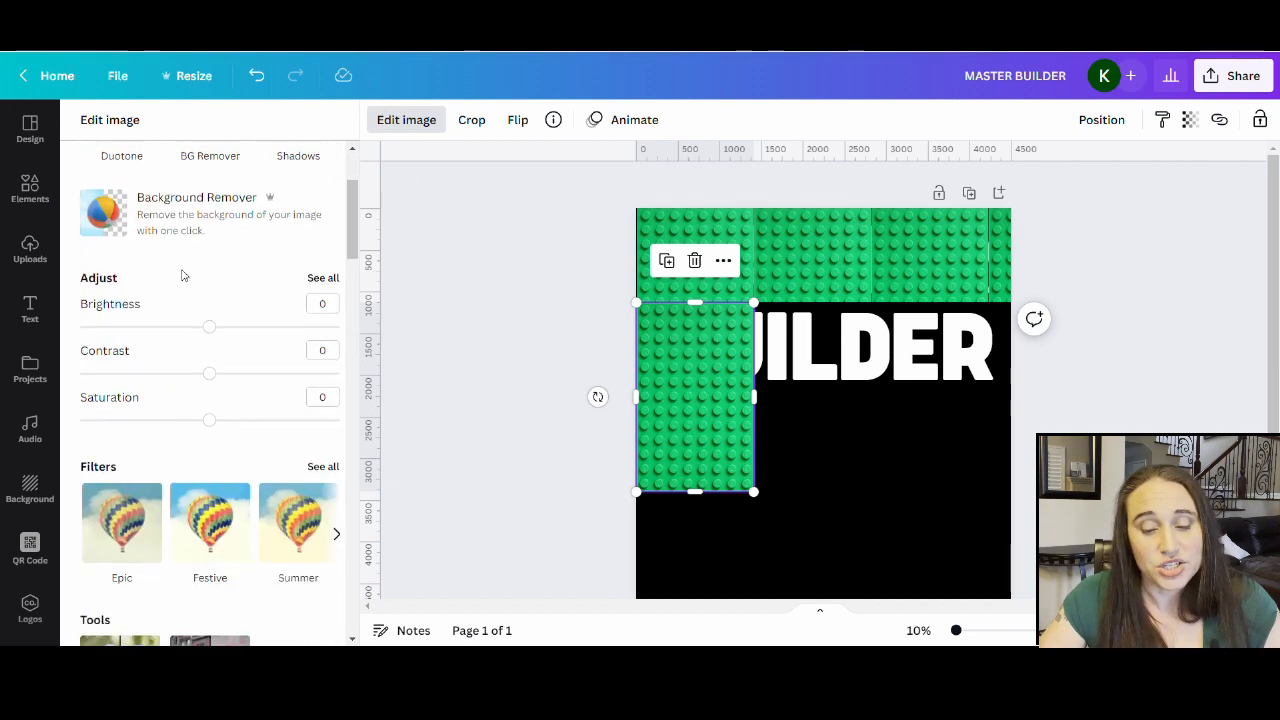
scroll(212, 352, "down", 10)
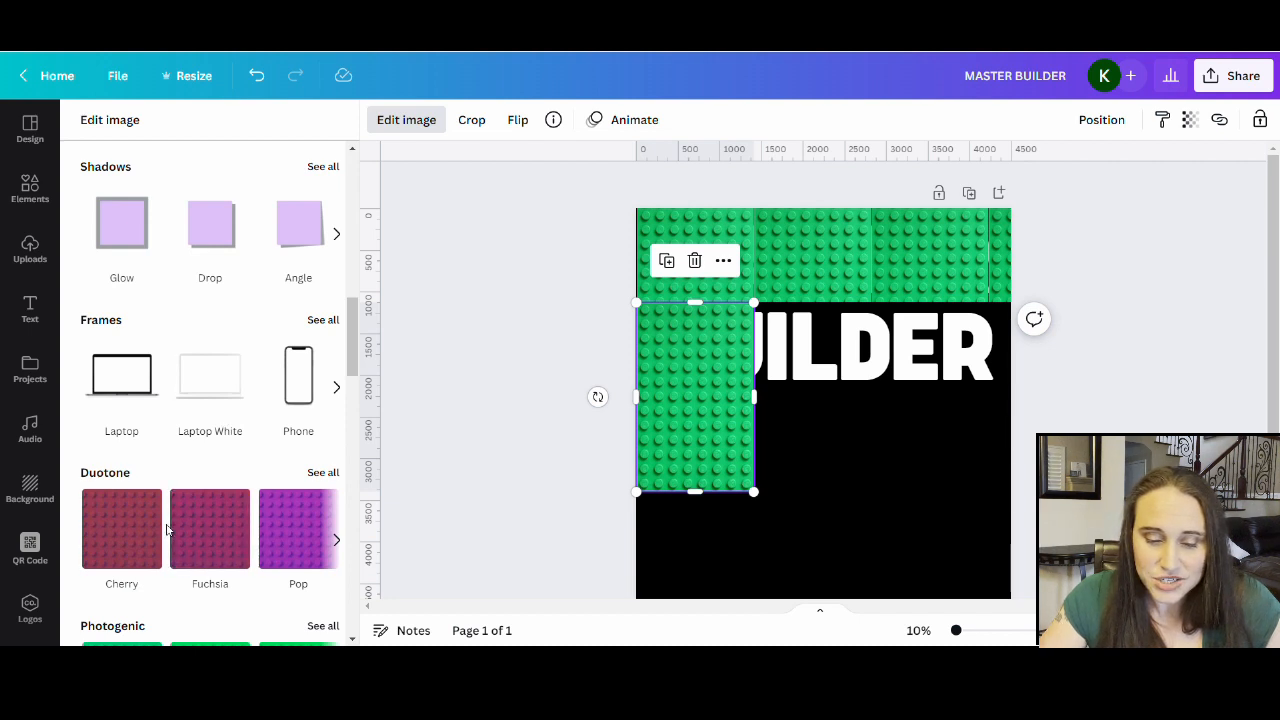
scroll(200, 540, "down", 1)
left_click(322, 390)
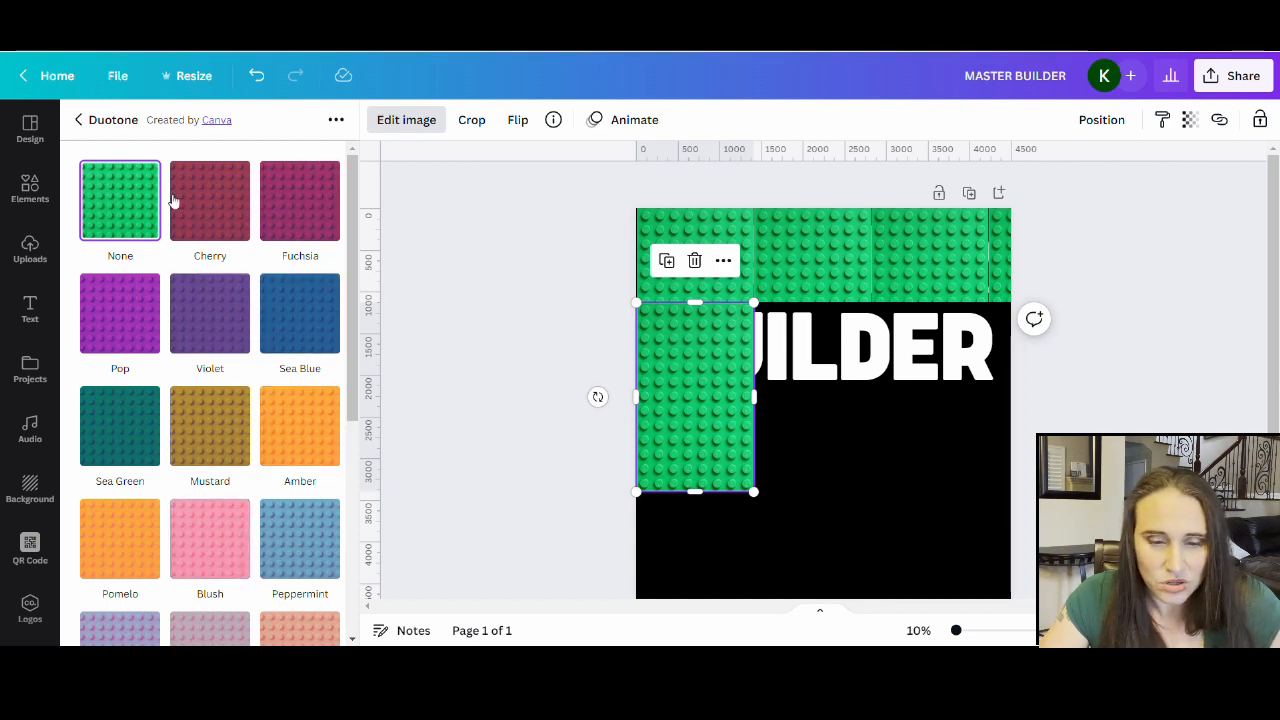
left_click(78, 120)
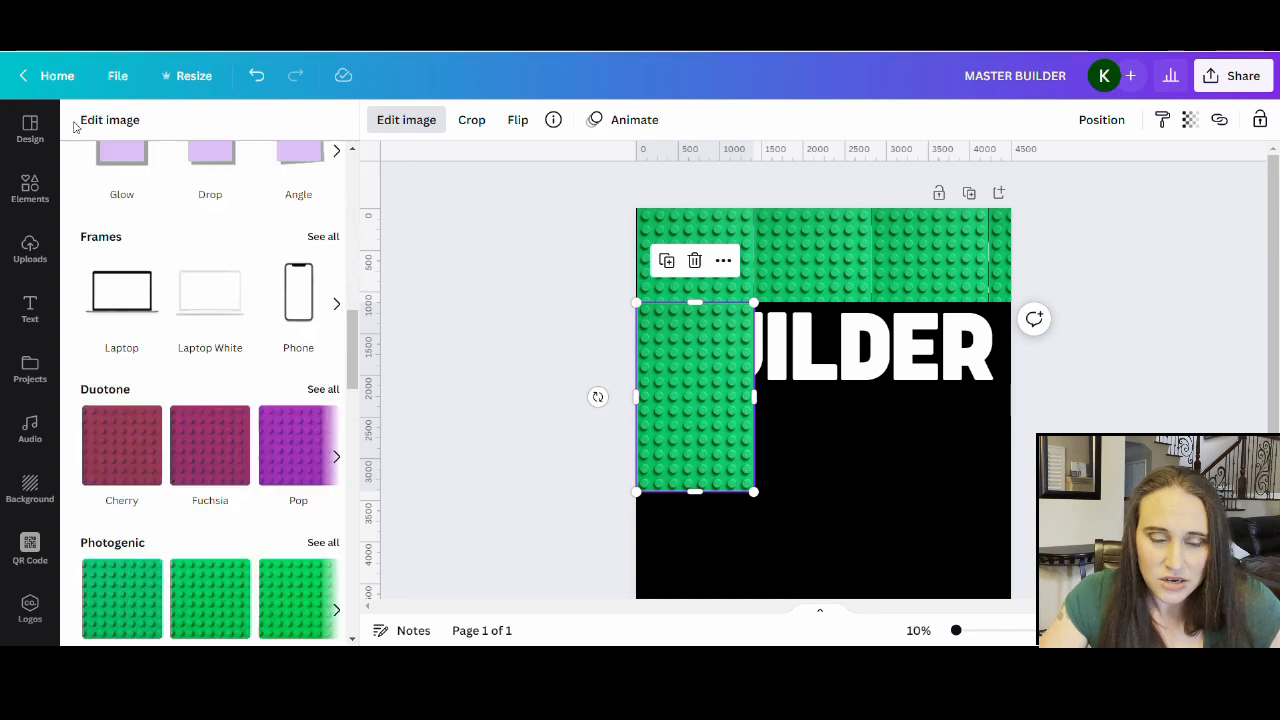
Step: Apply the ColorMix Amethyst effect to the baseplate photo over the start of BUILDER
scroll(215, 323, "down", 4)
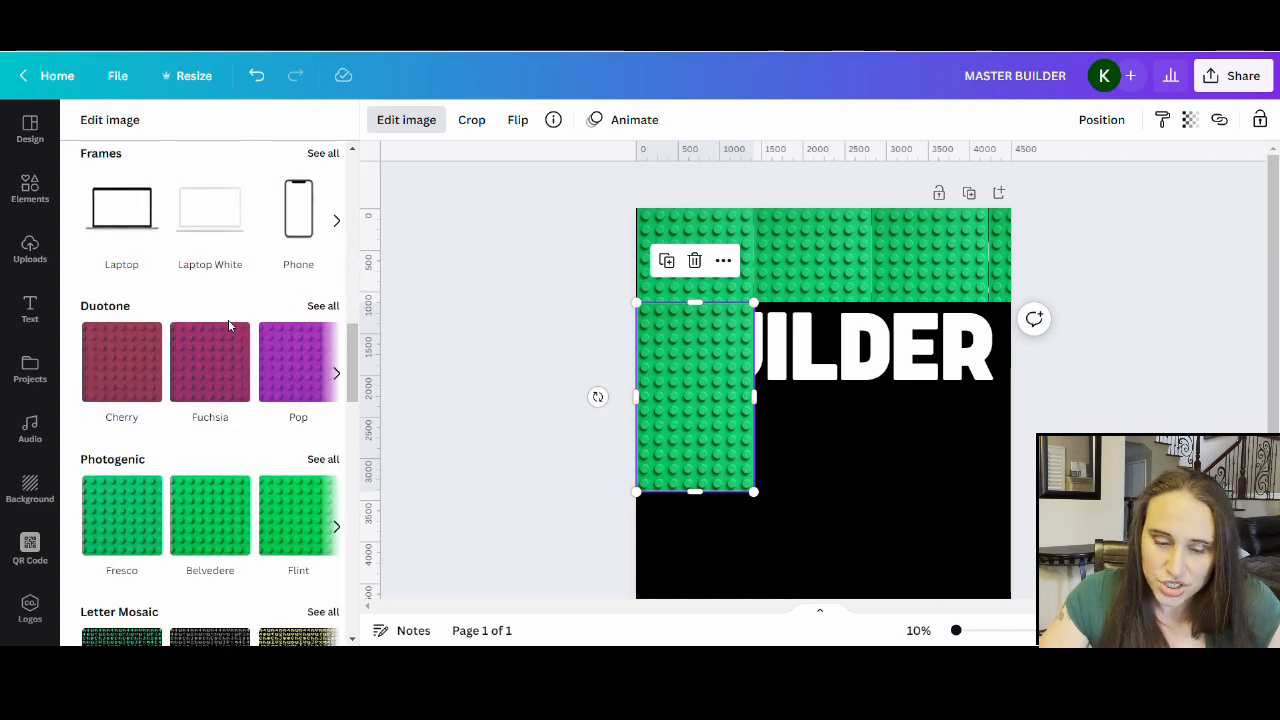
scroll(210, 350, "down", 5)
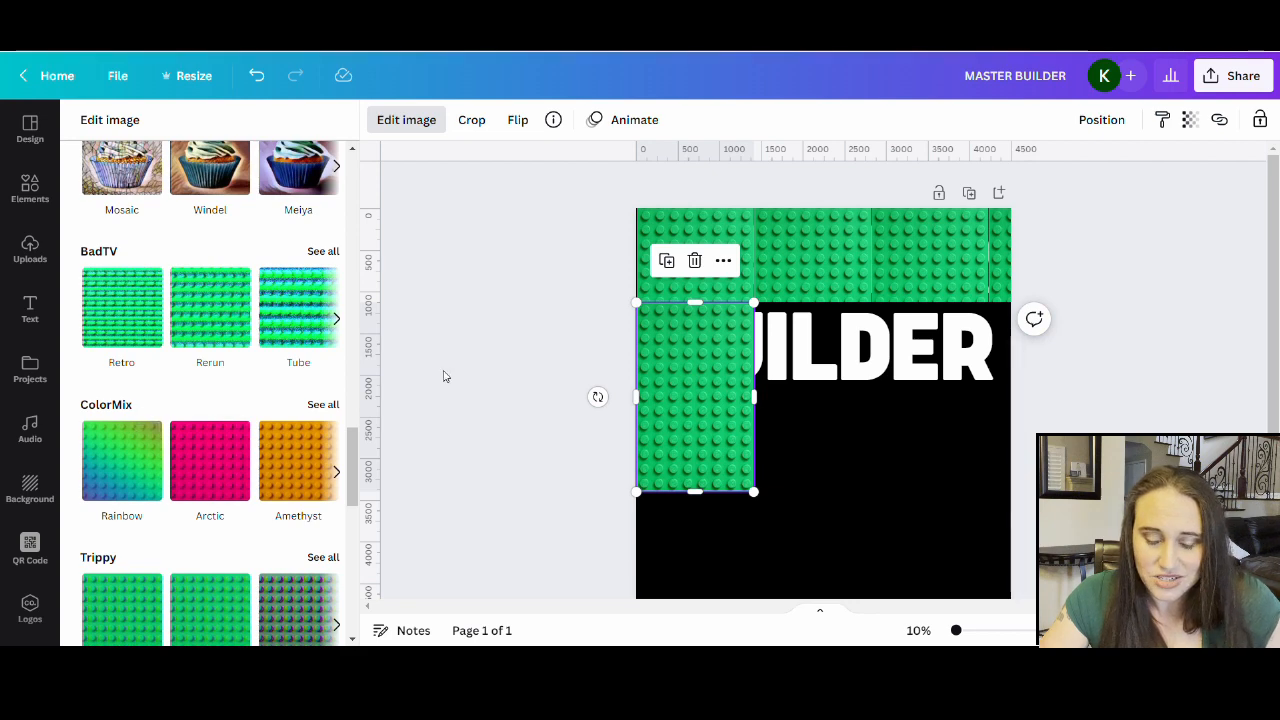
left_click(323, 405)
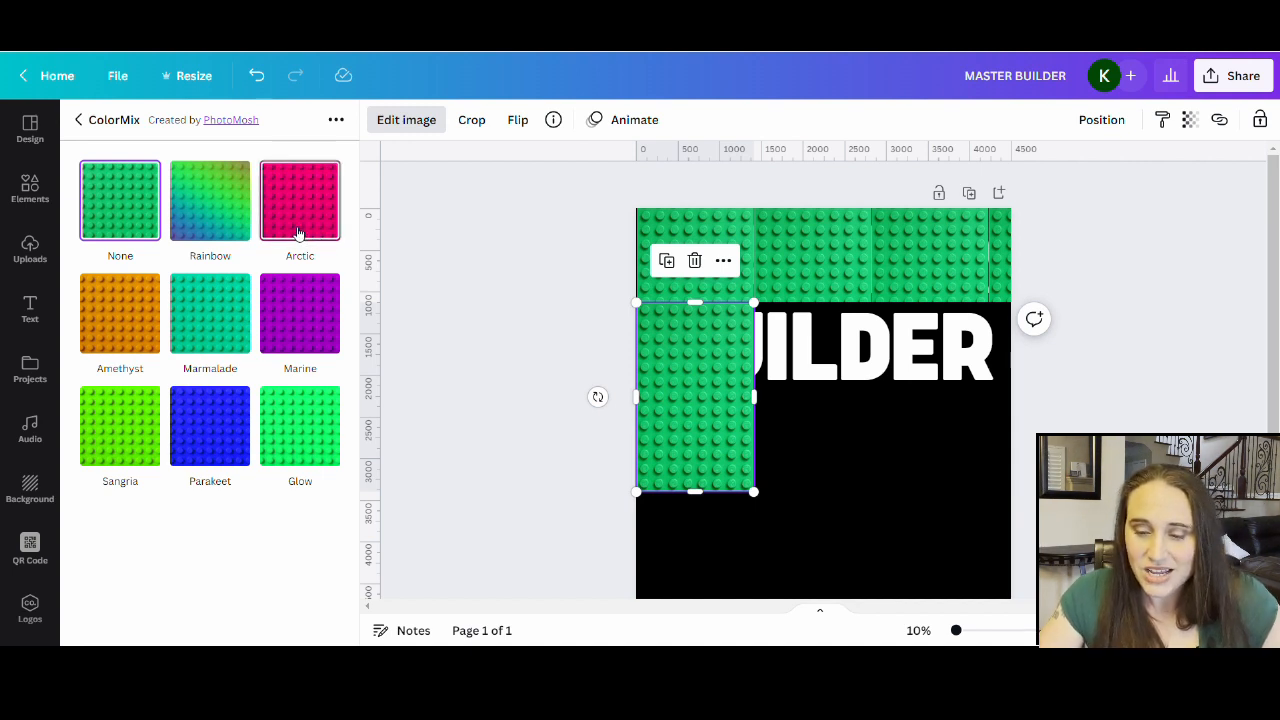
left_click(113, 319)
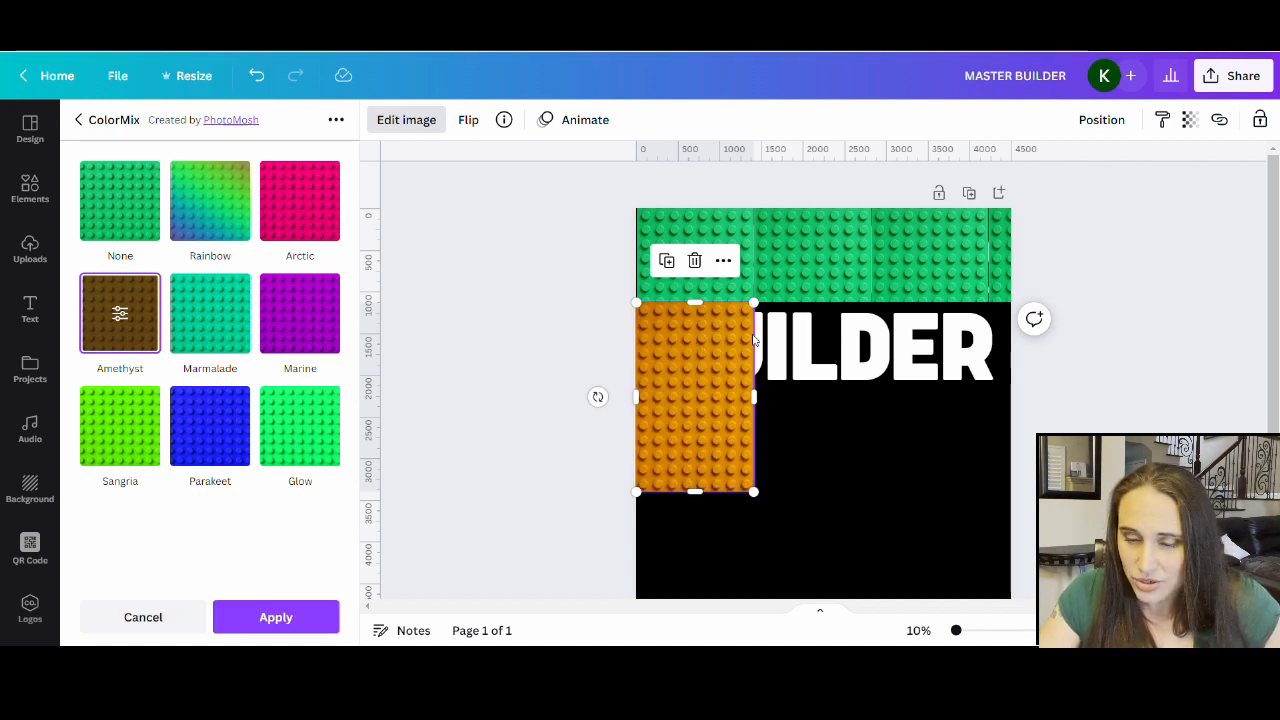
left_click(294, 618)
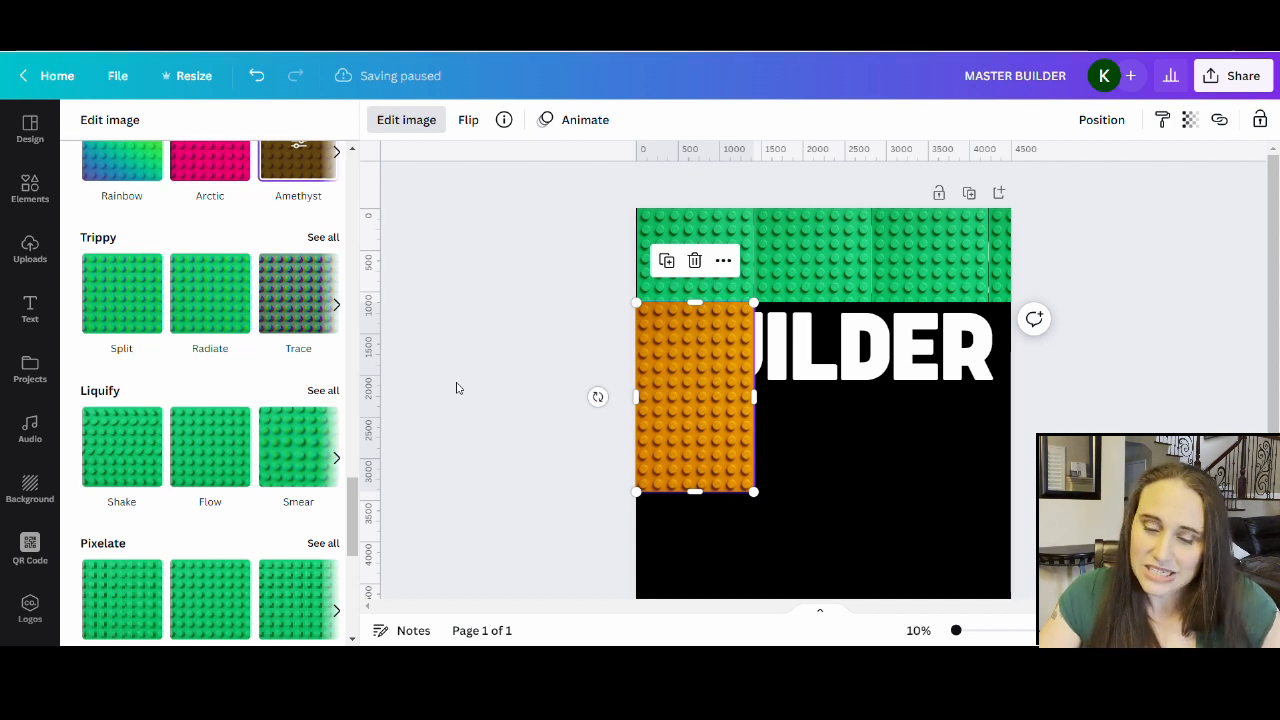
left_click(886, 498)
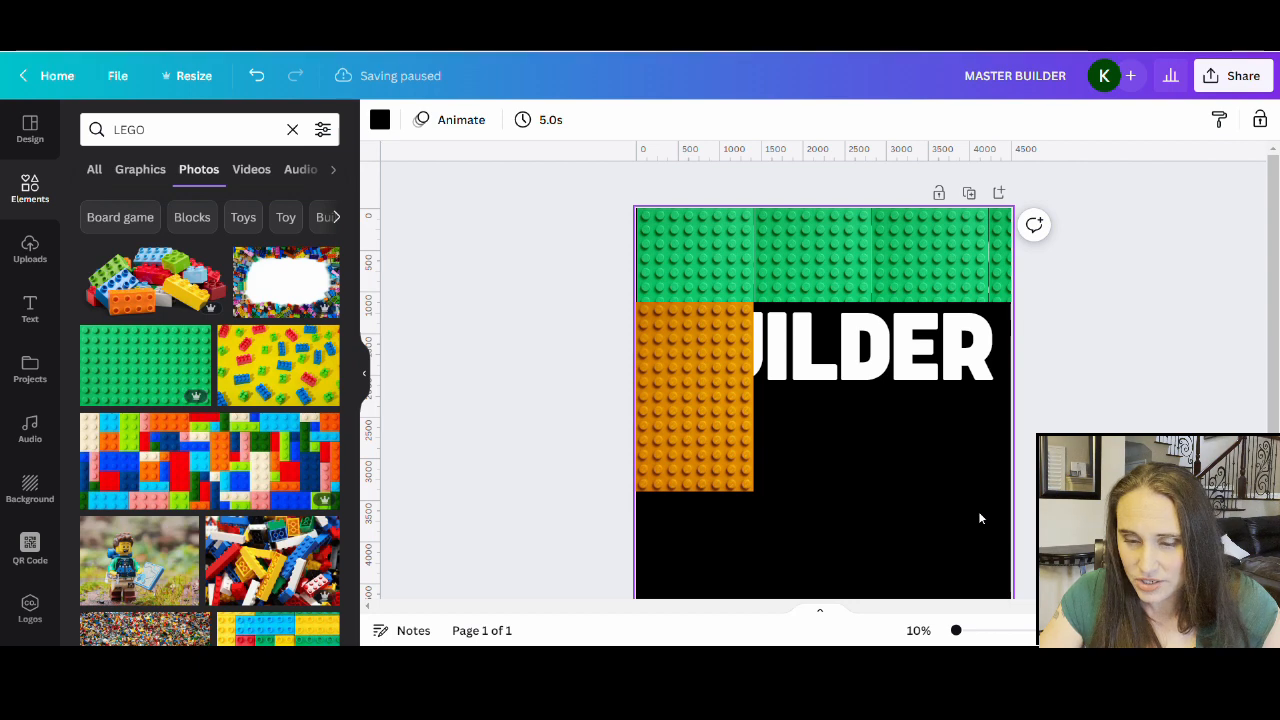
Step: Duplicate the orange baseplate photo three times, placing the copies edge to edge so the row spans the page over BUILDER
left_click(704, 431)
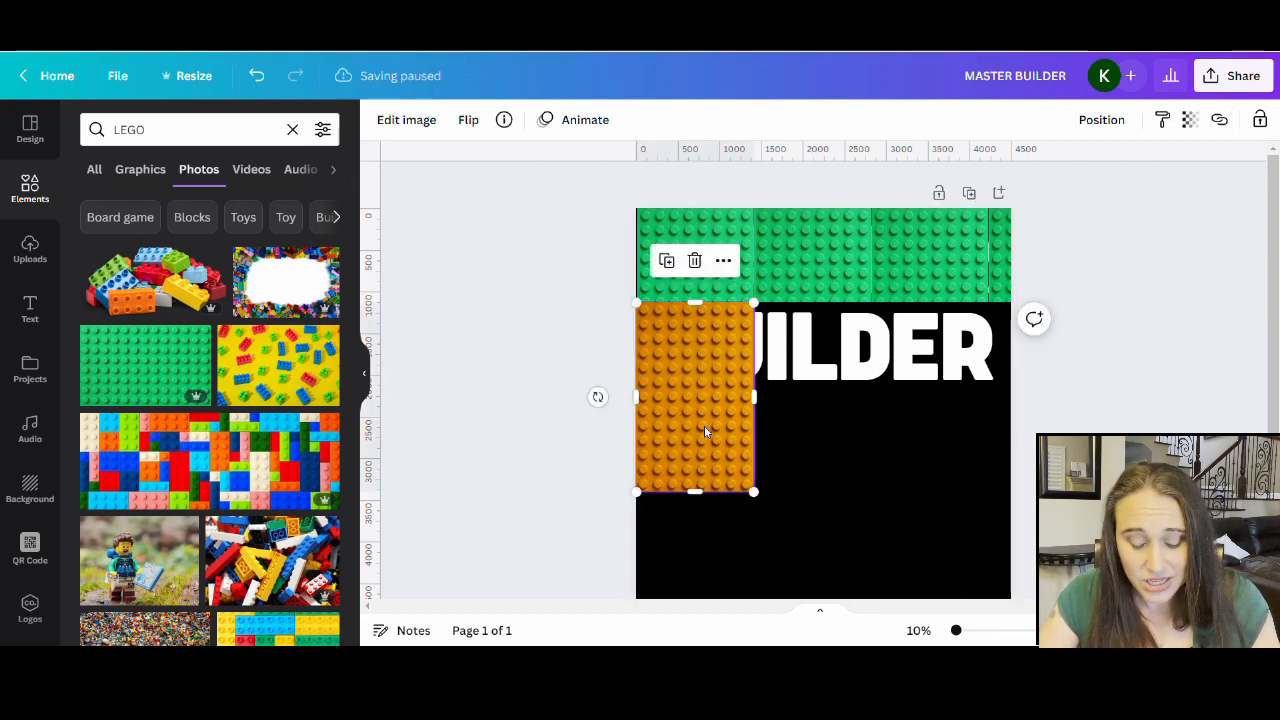
left_click_drag(695, 421, 815, 425)
key("ctrl+d")
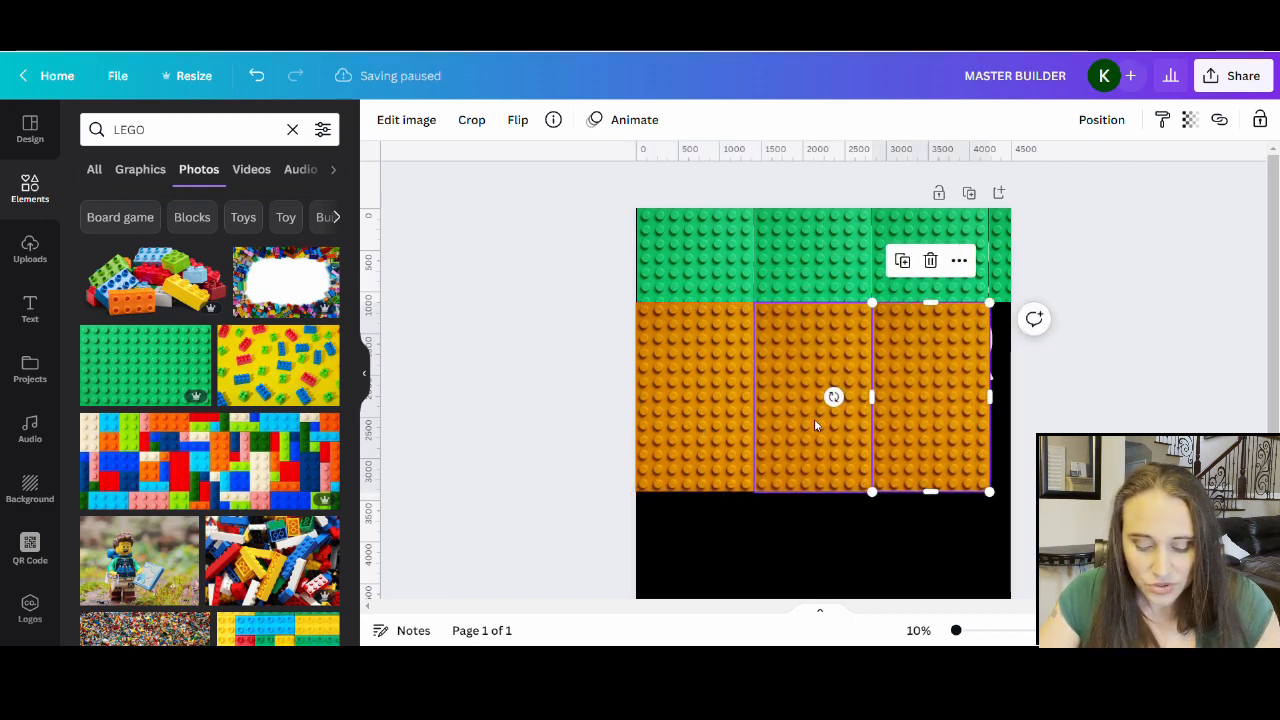
key("ctrl+d")
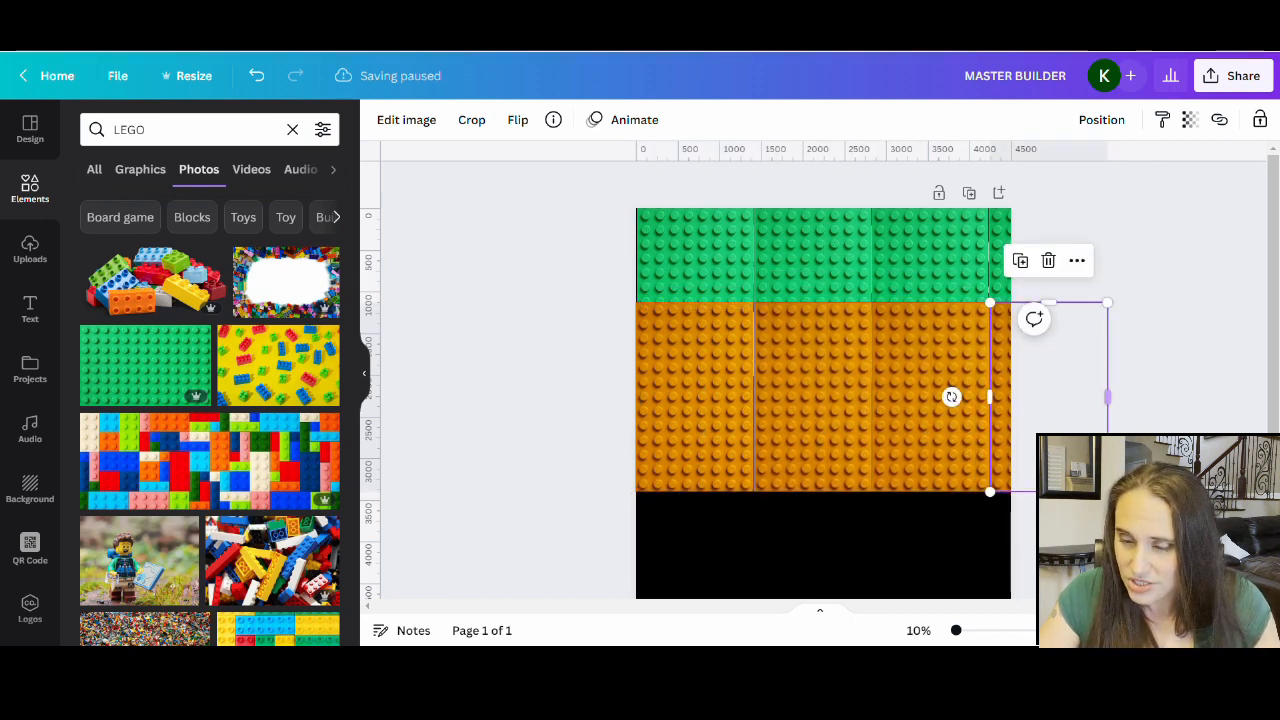
left_click(884, 537)
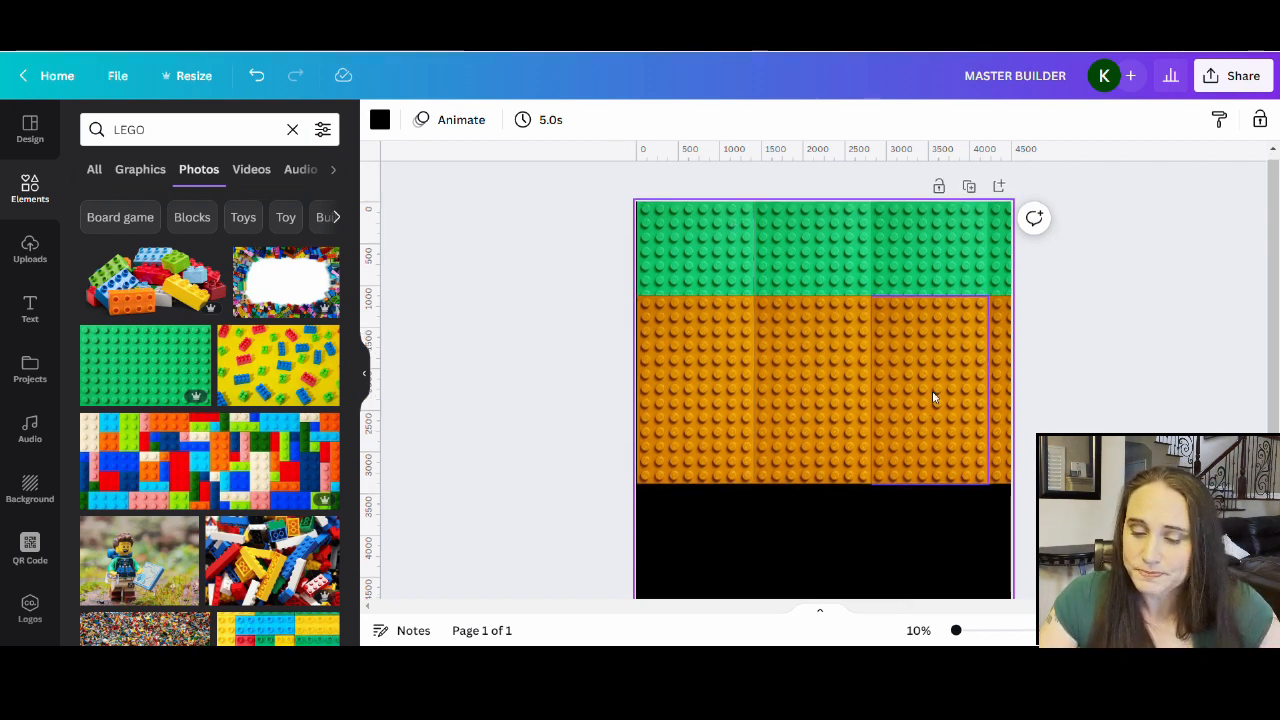
Step: Duplicate an orange baseplate photo and place the copy on the black area below the orange row
scroll(960, 395, "down", 1)
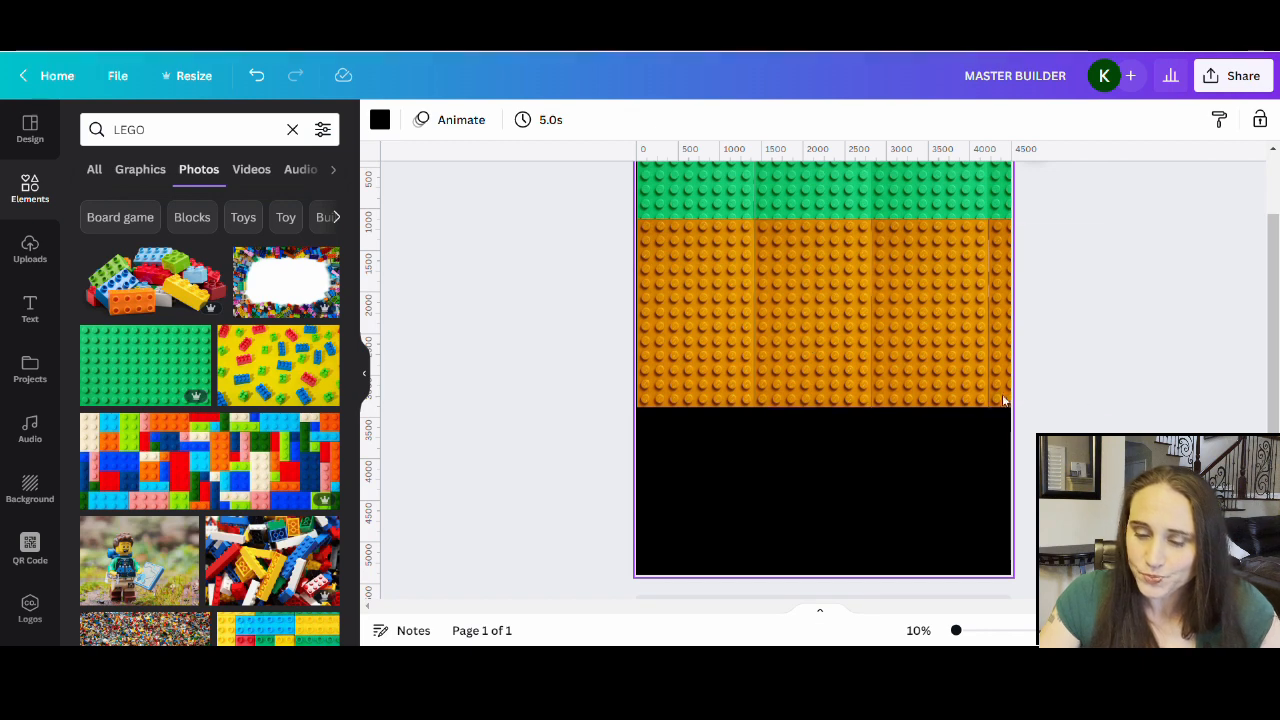
left_click(687, 348)
left_click_drag(684, 338, 746, 541)
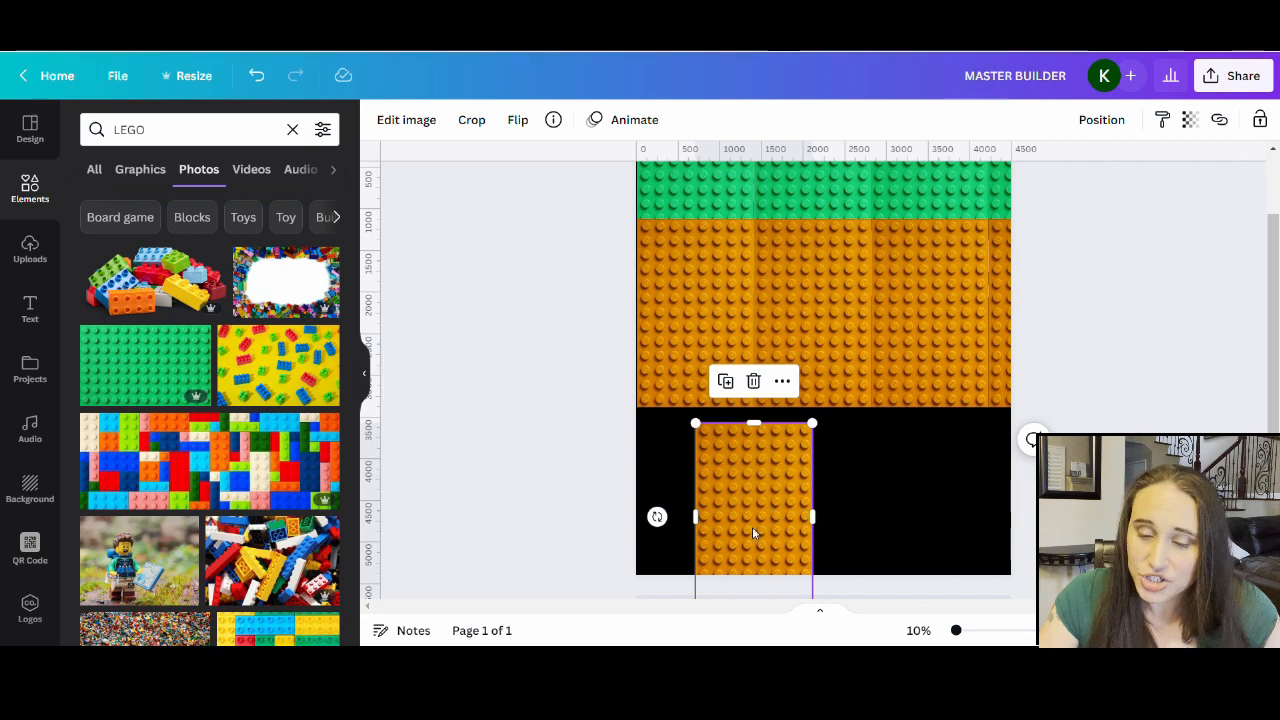
left_click(915, 530)
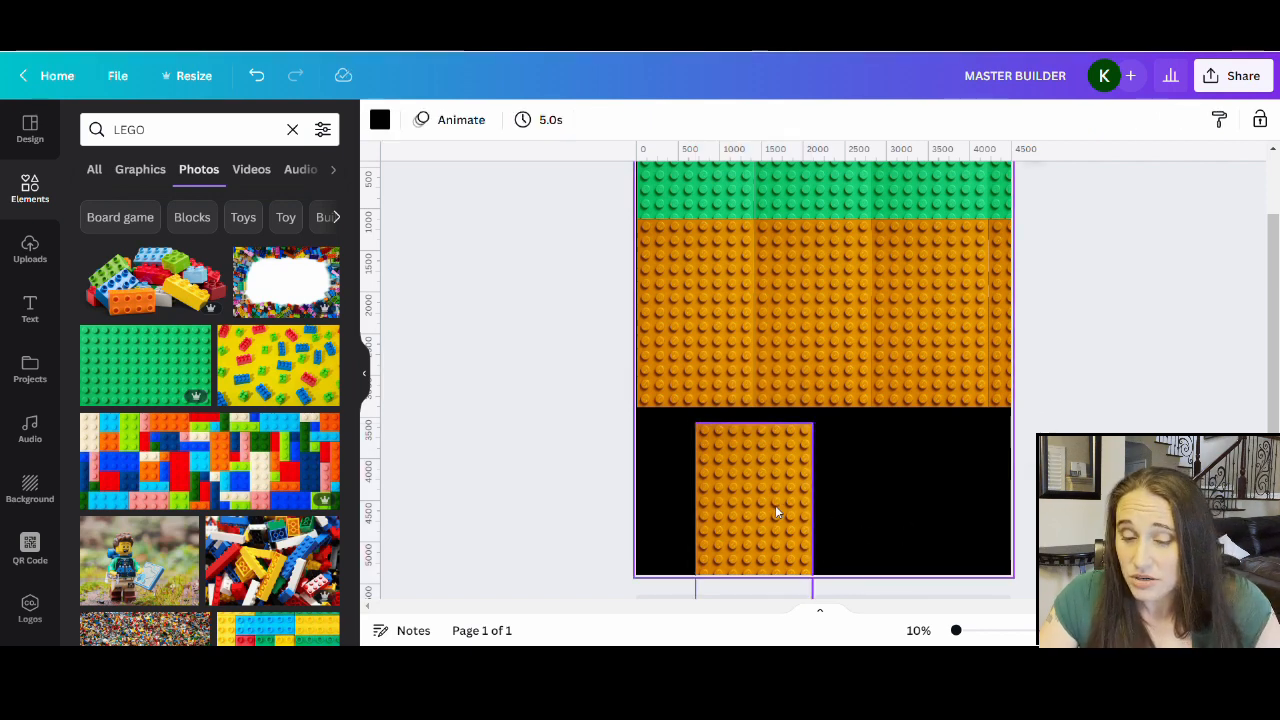
left_click(774, 471)
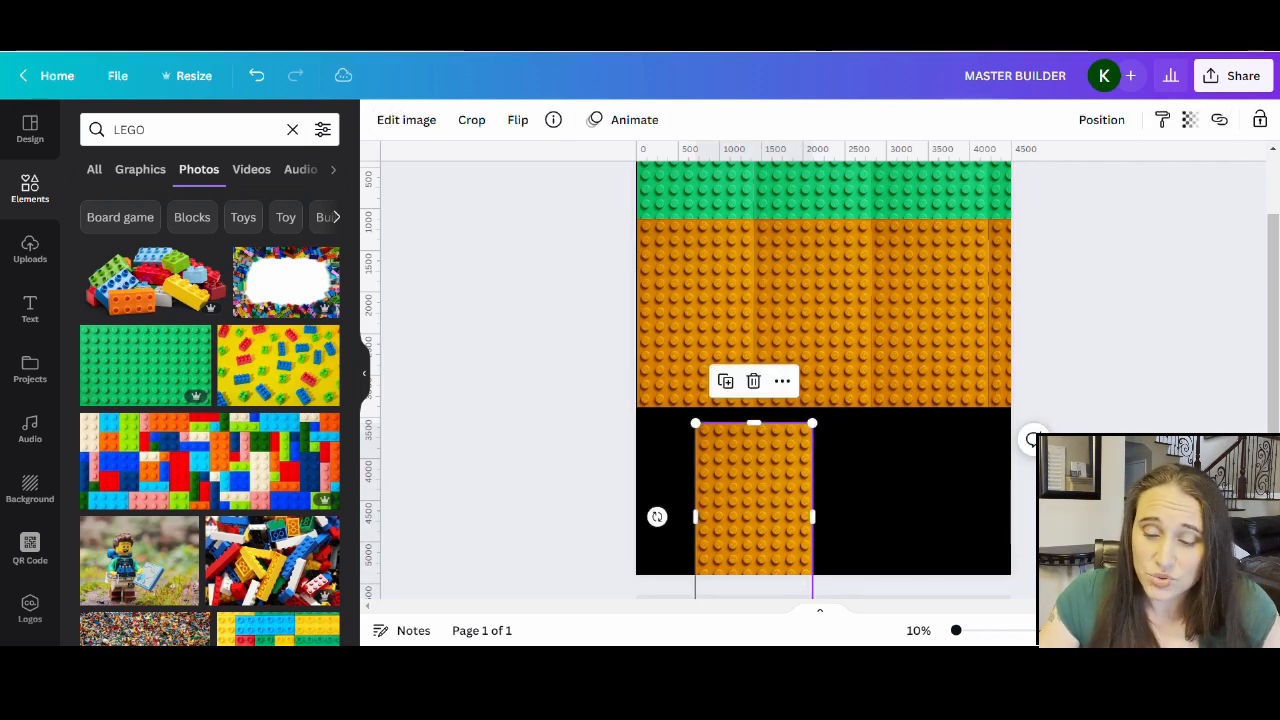
Step: Preview the ColorMix presets Marmalade, Arctic and Sangria on the baseplate copy below the orange row
left_click(418, 122)
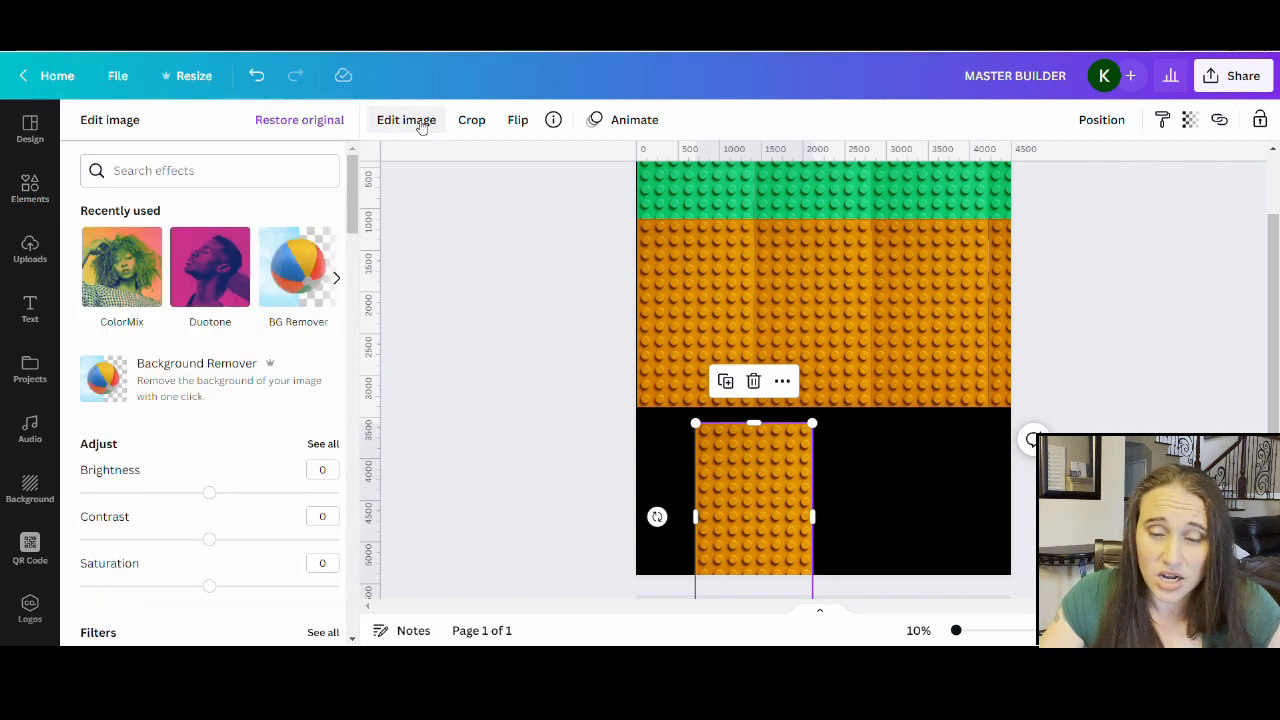
left_click(113, 265)
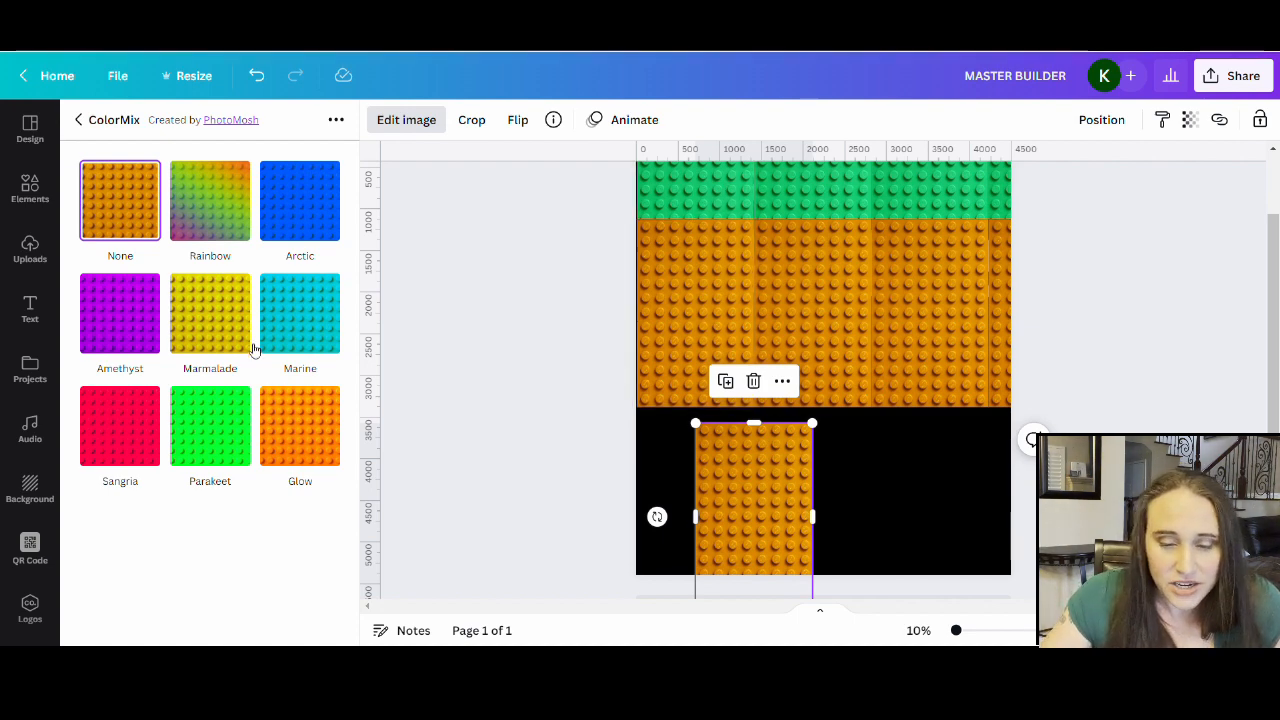
left_click(206, 340)
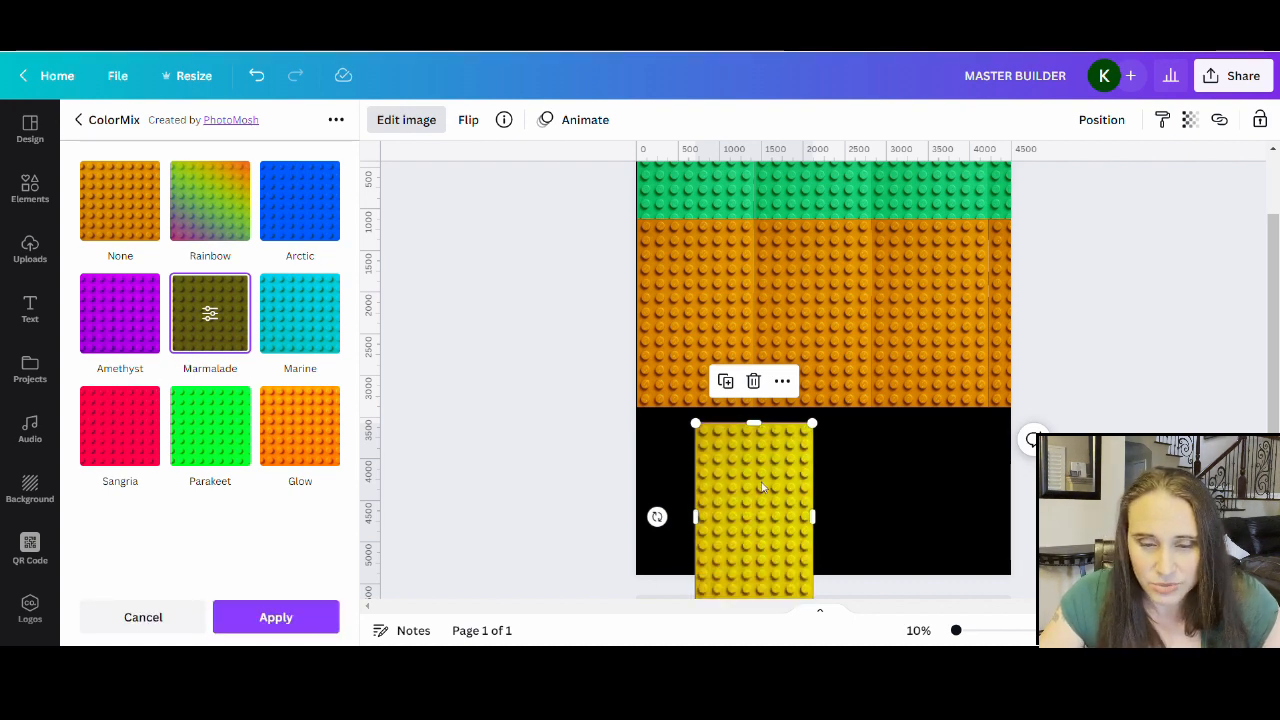
left_click(297, 208)
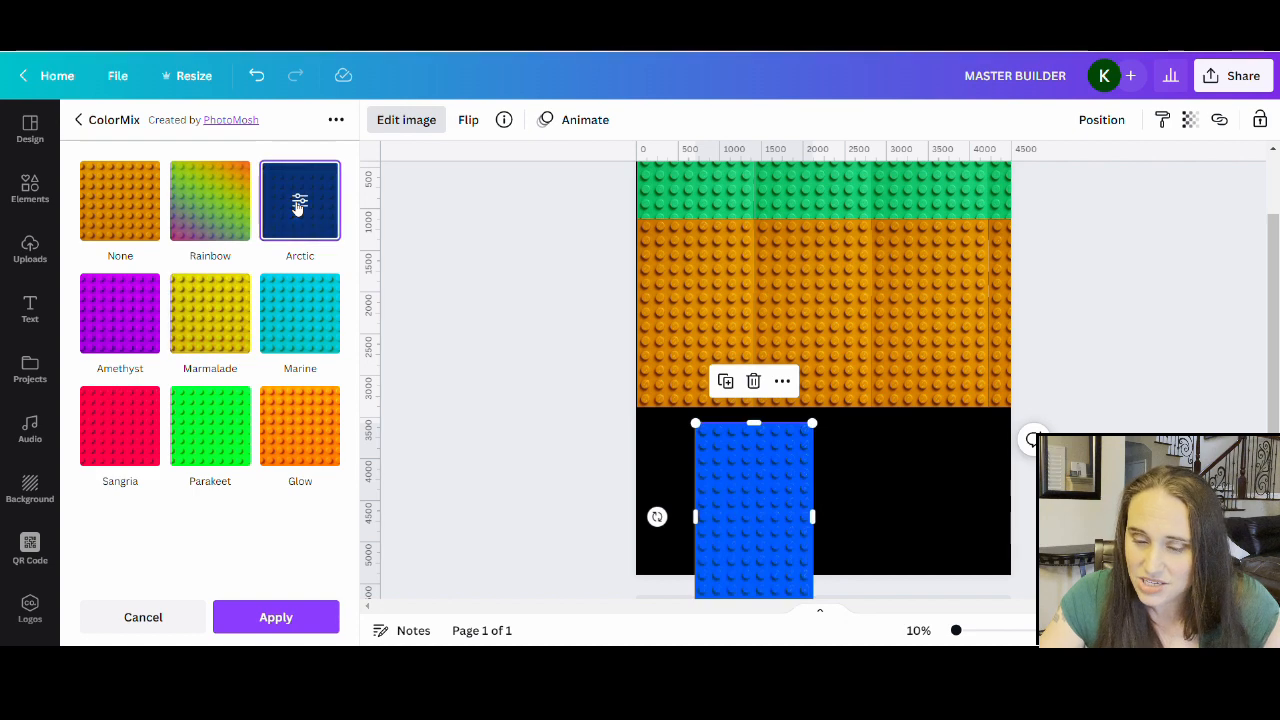
scroll(852, 516, "down", 2)
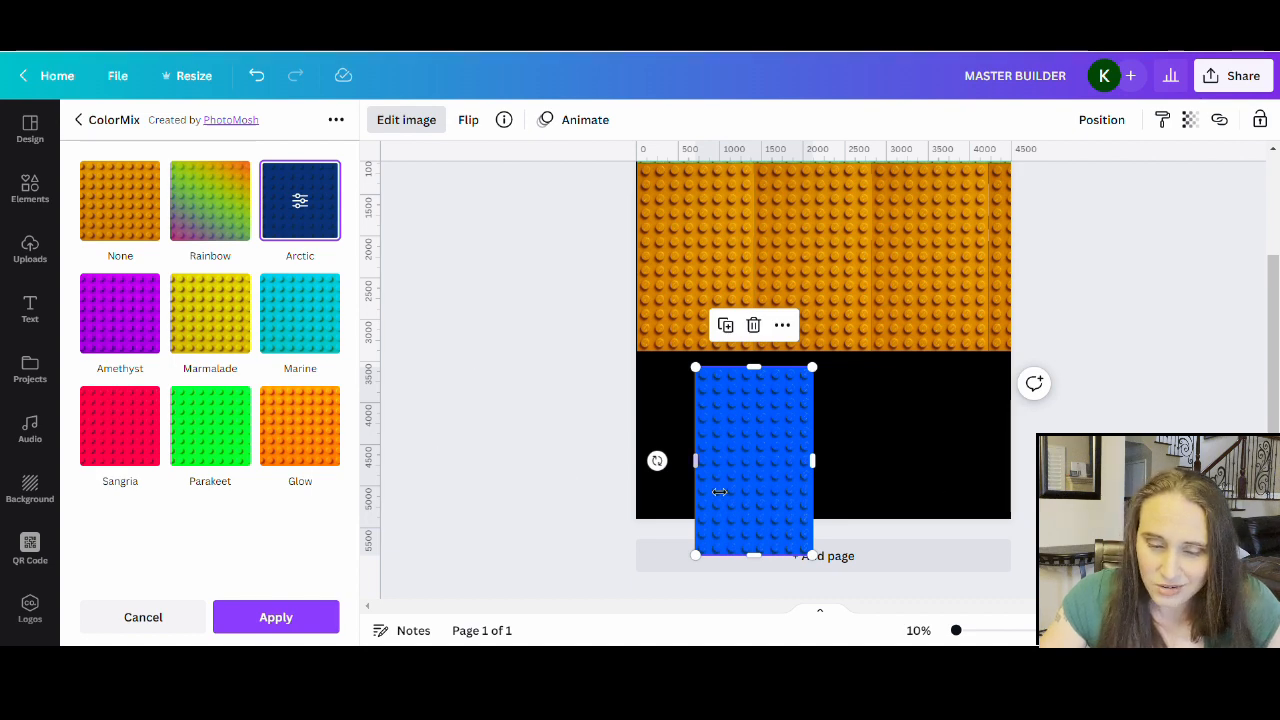
left_click(200, 344)
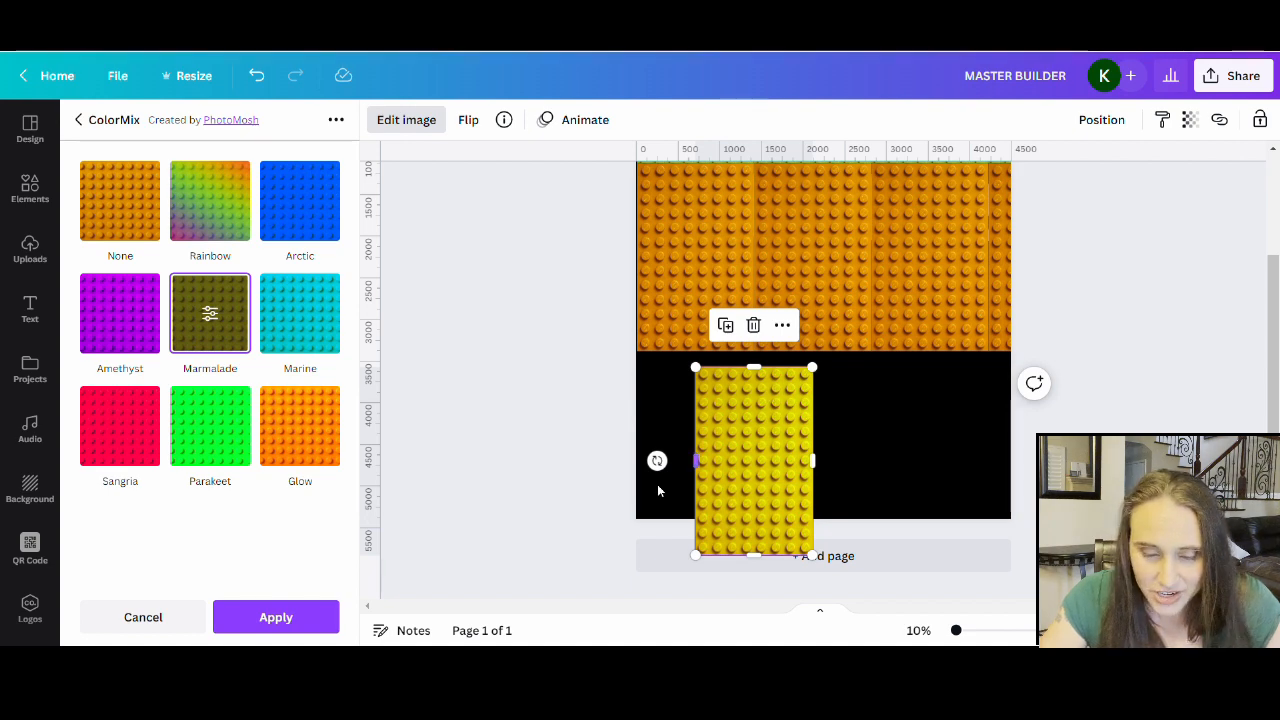
left_click(110, 445)
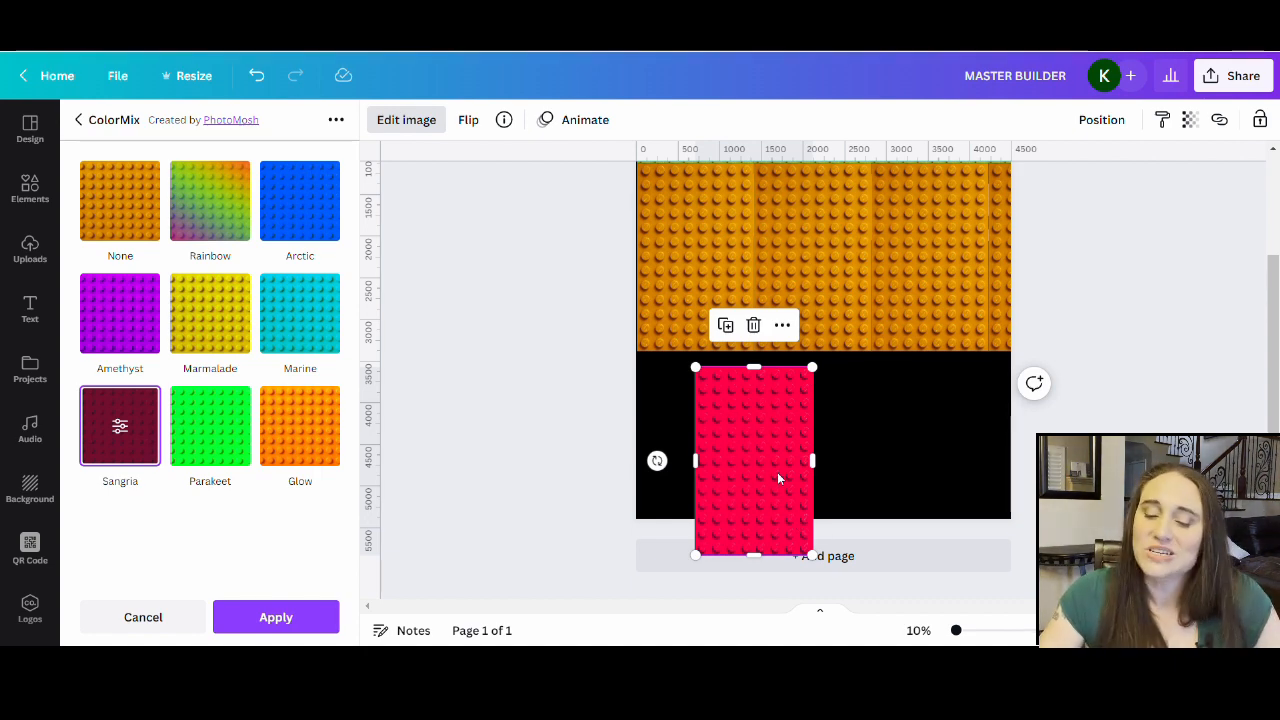
Step: Fit the baseplate copy against the page's left edge directly below the orange row and apply the ColorMix Marmalade effect
left_click_drag(773, 456, 706, 456)
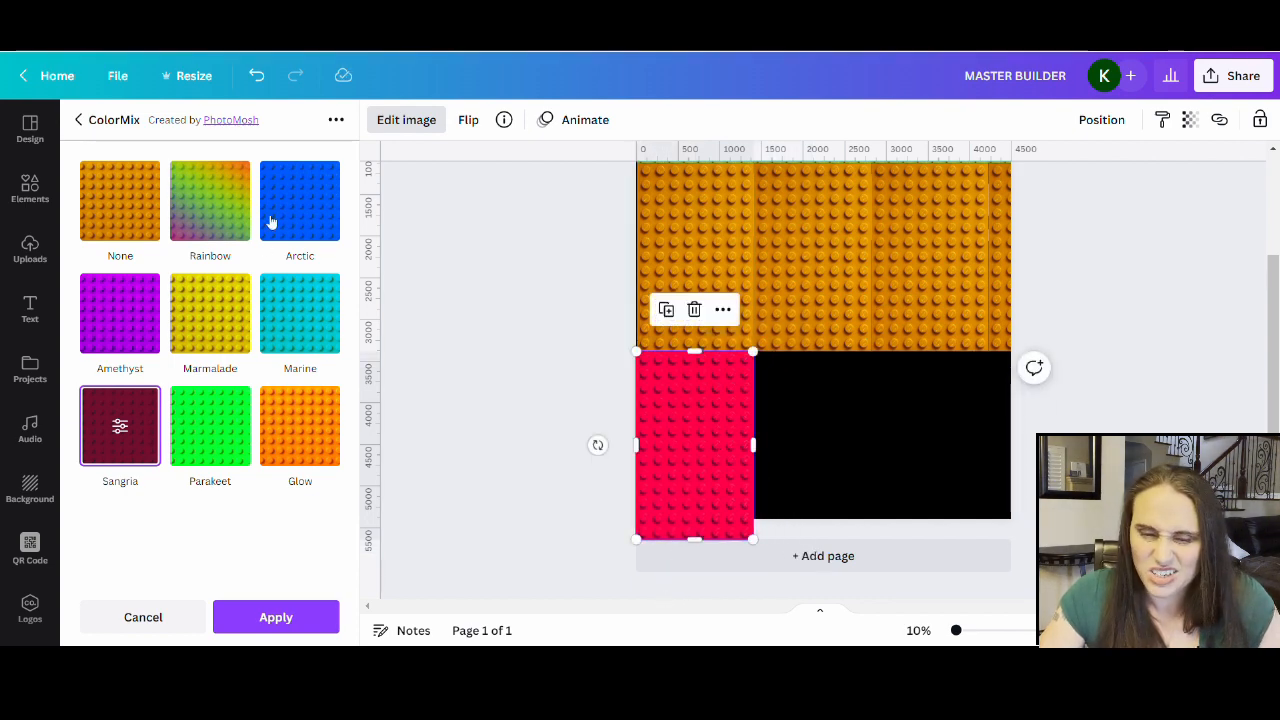
left_click(206, 203)
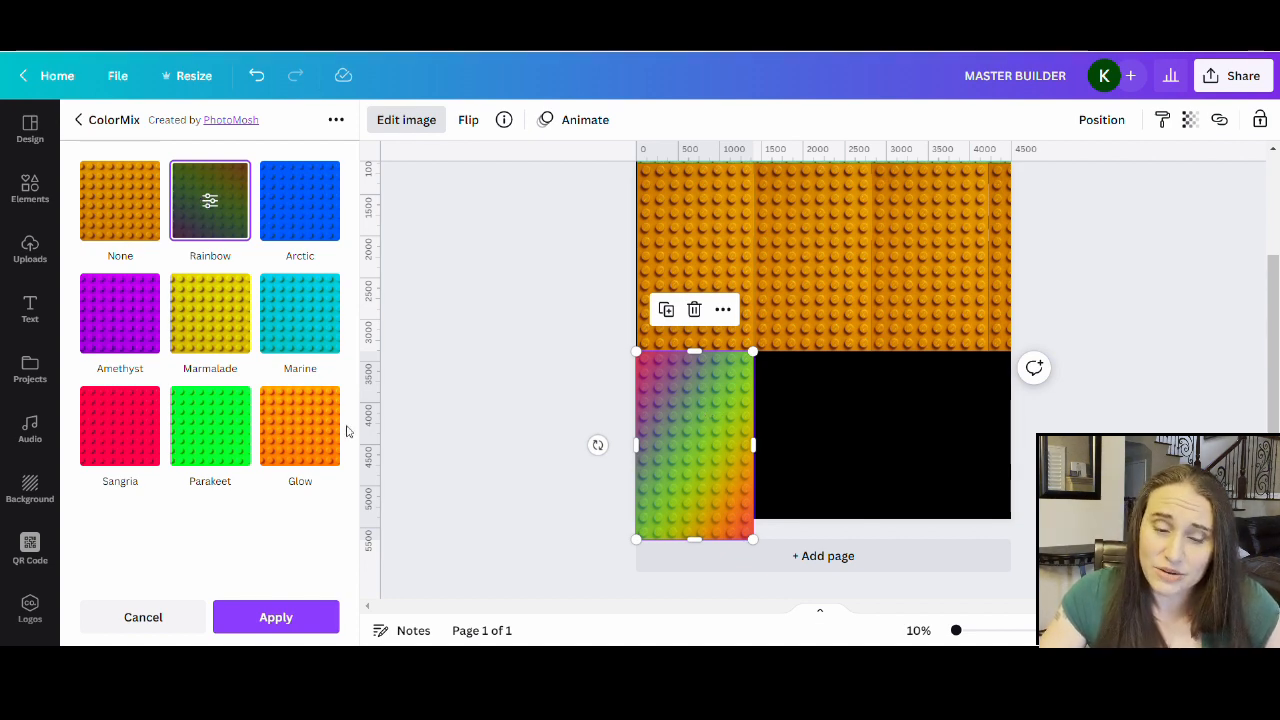
left_click(240, 320)
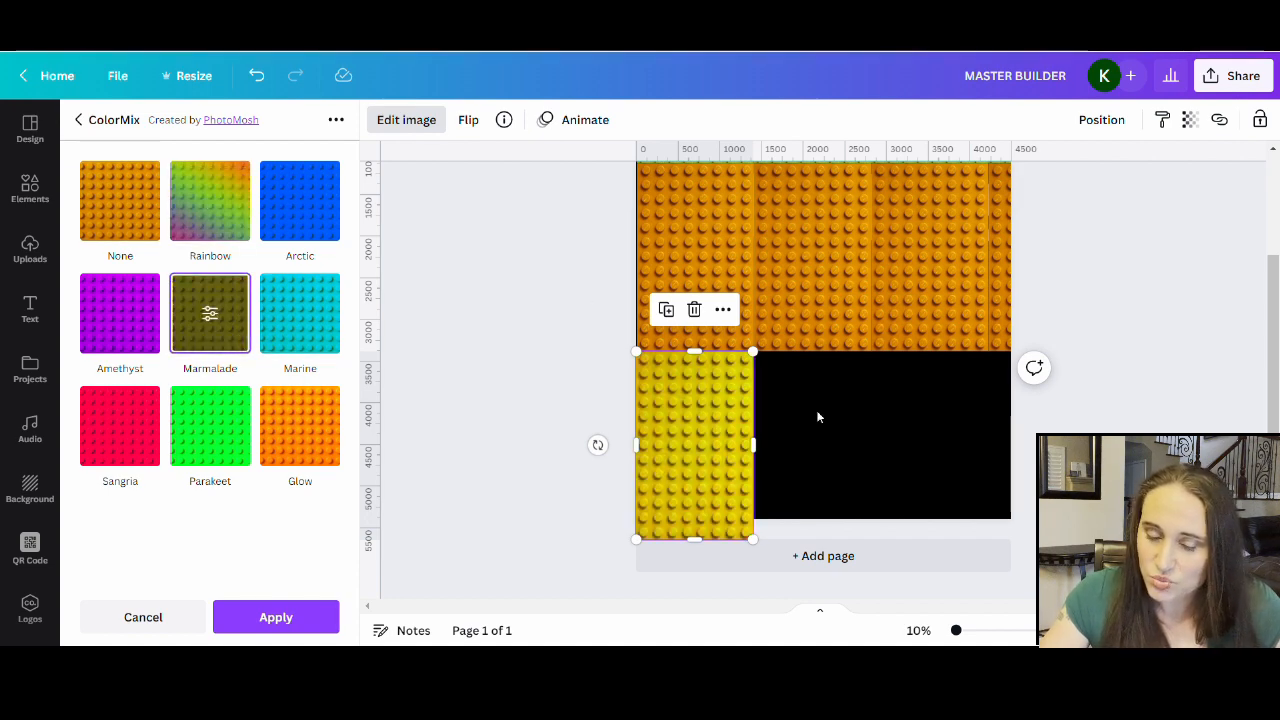
left_click(285, 621)
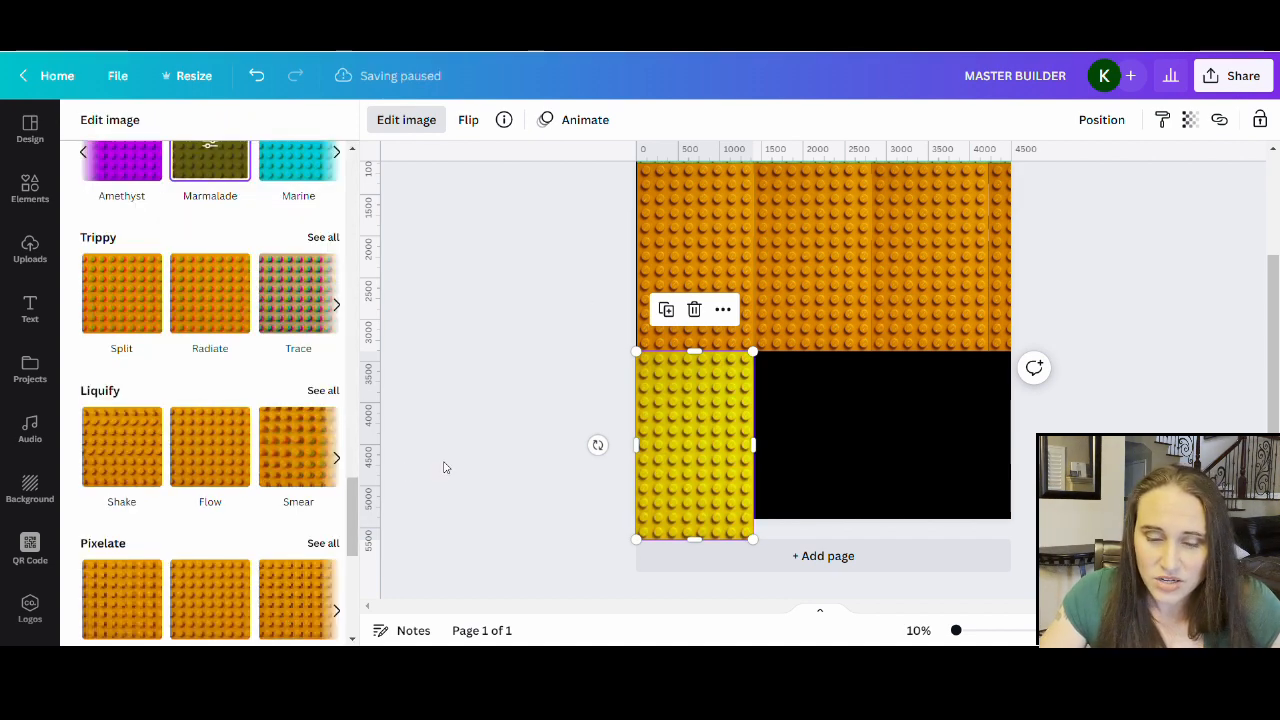
scroll(445, 467, "up", 2)
scroll(555, 372, "up", 1)
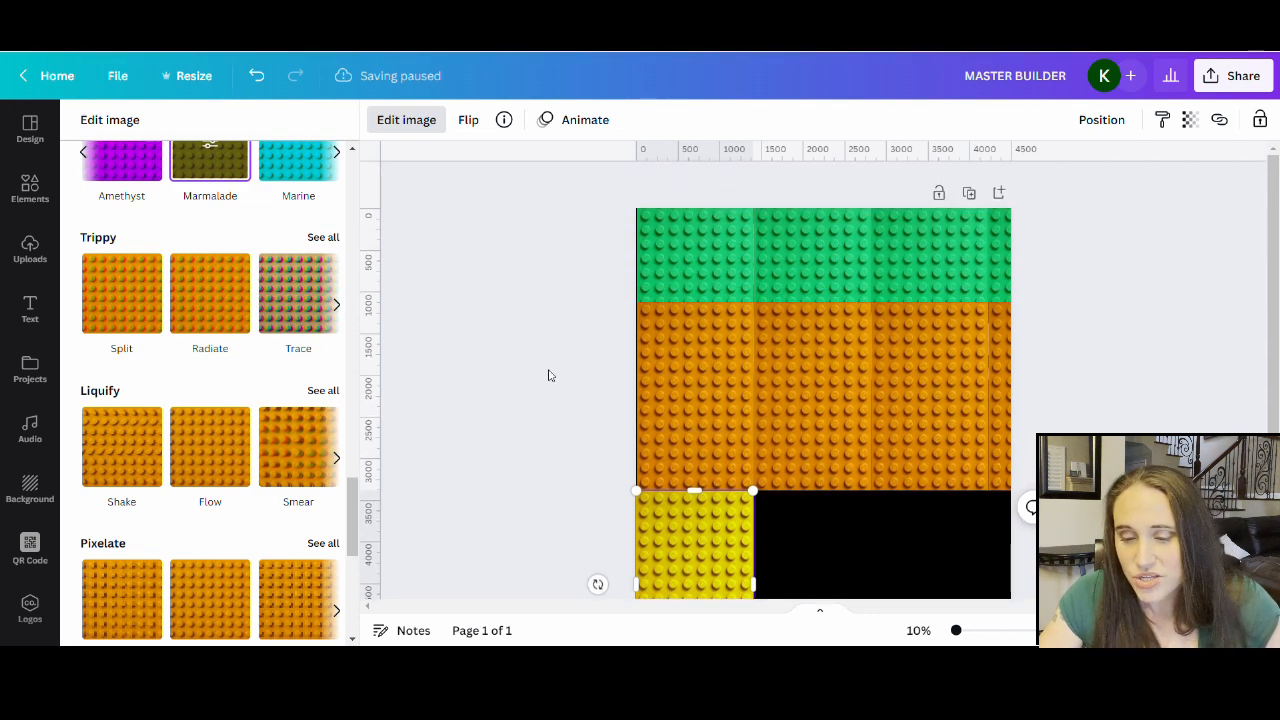
scroll(627, 502, "down", 2)
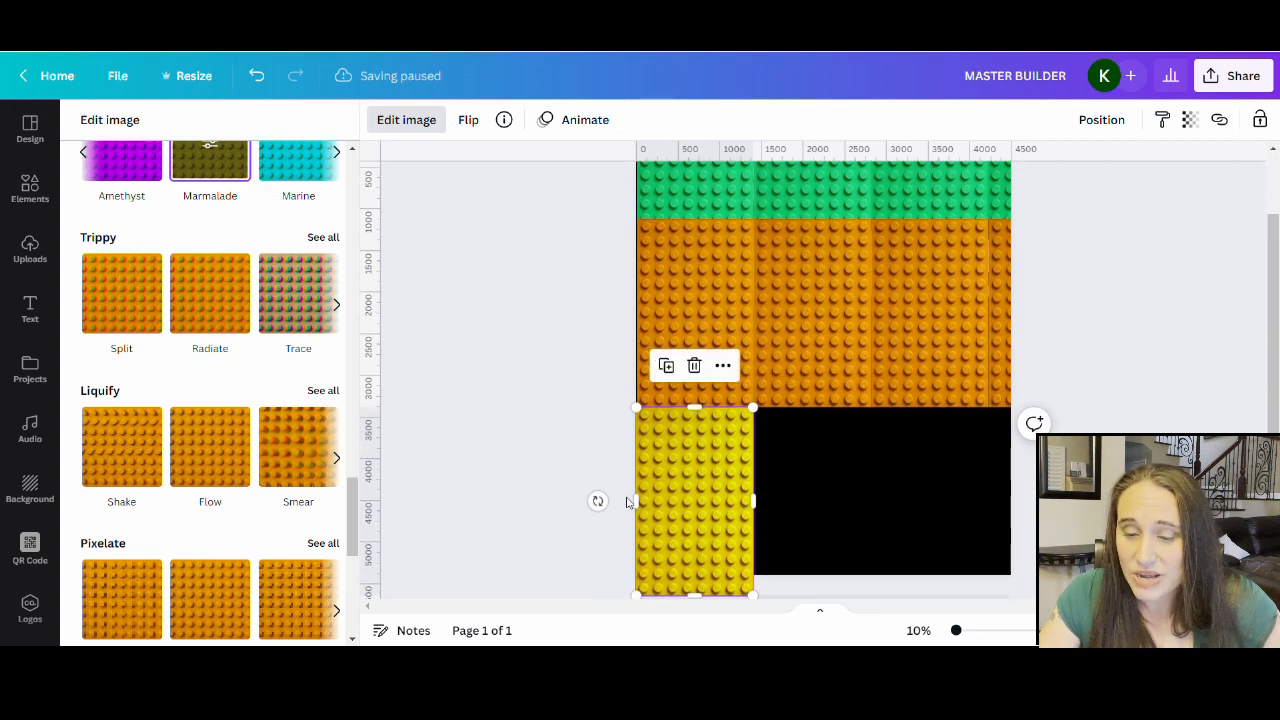
Step: Reselect the yellow baseplate photo, reopen its image effects and finalize the Marmalade effect
left_click(845, 537)
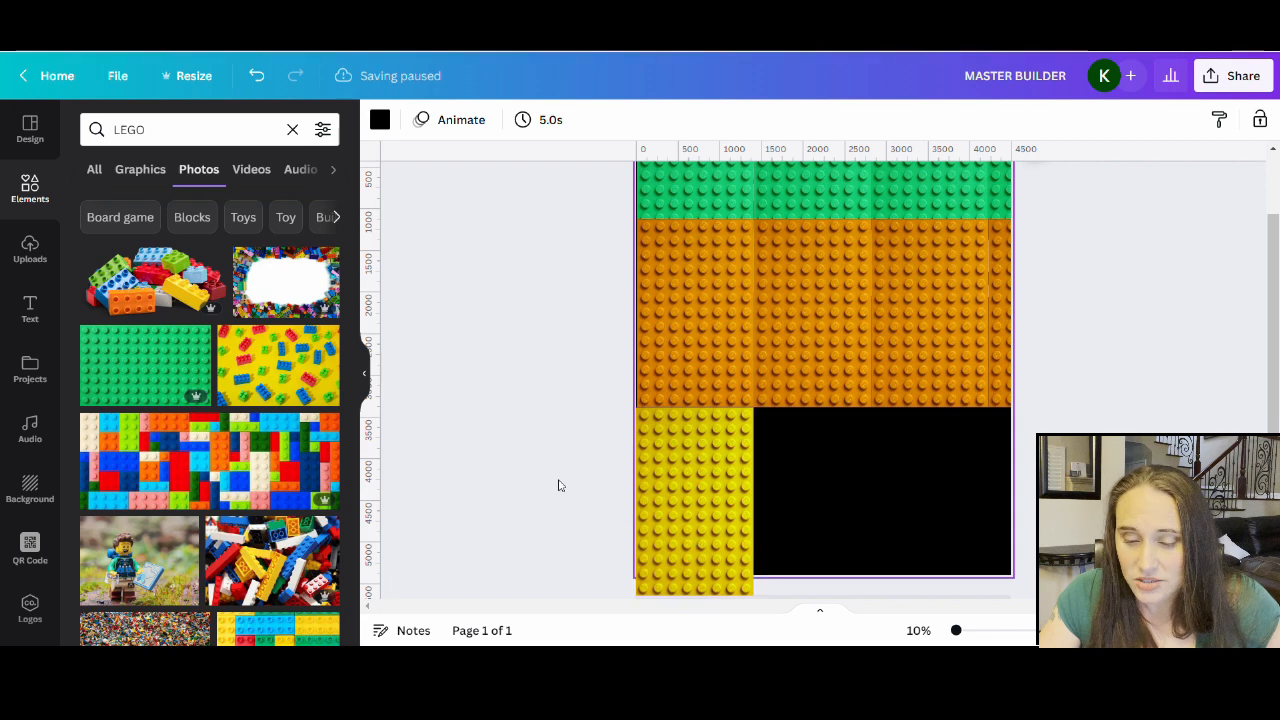
scroll(701, 505, "up", 2)
left_click(680, 247)
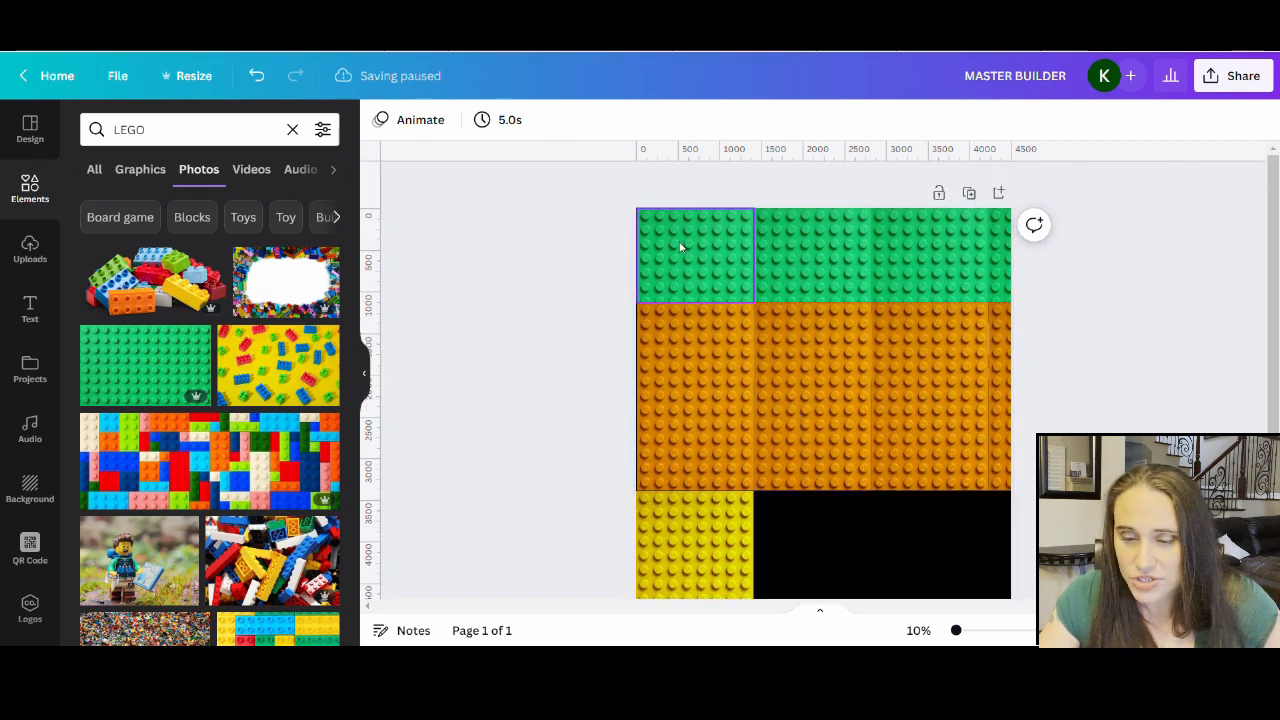
left_click(696, 551)
left_click(407, 122)
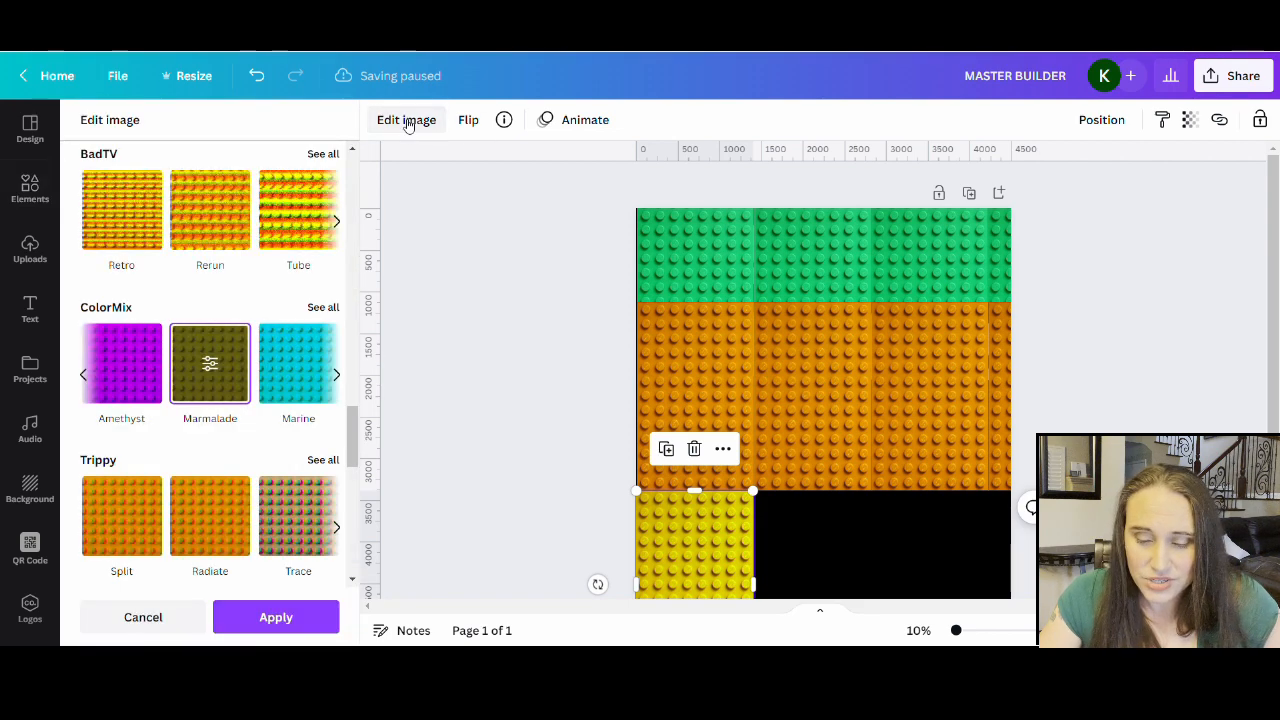
scroll(500, 404, "down", 3)
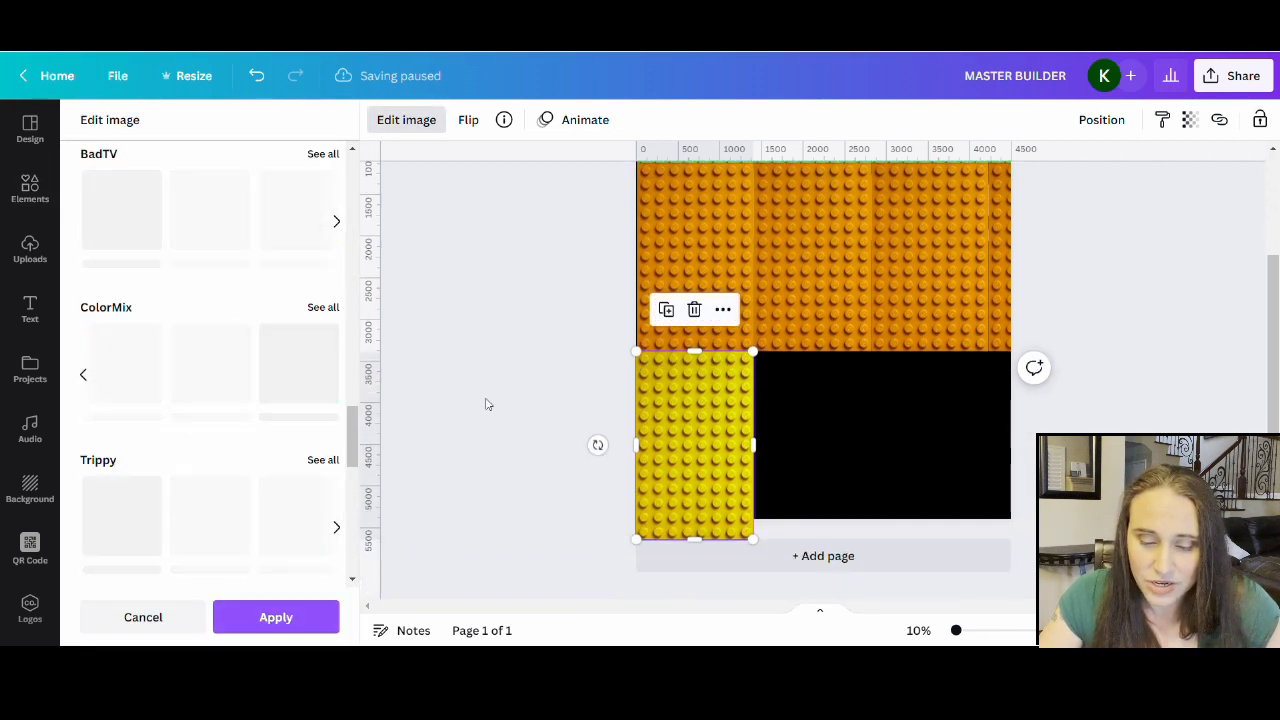
key("Escape")
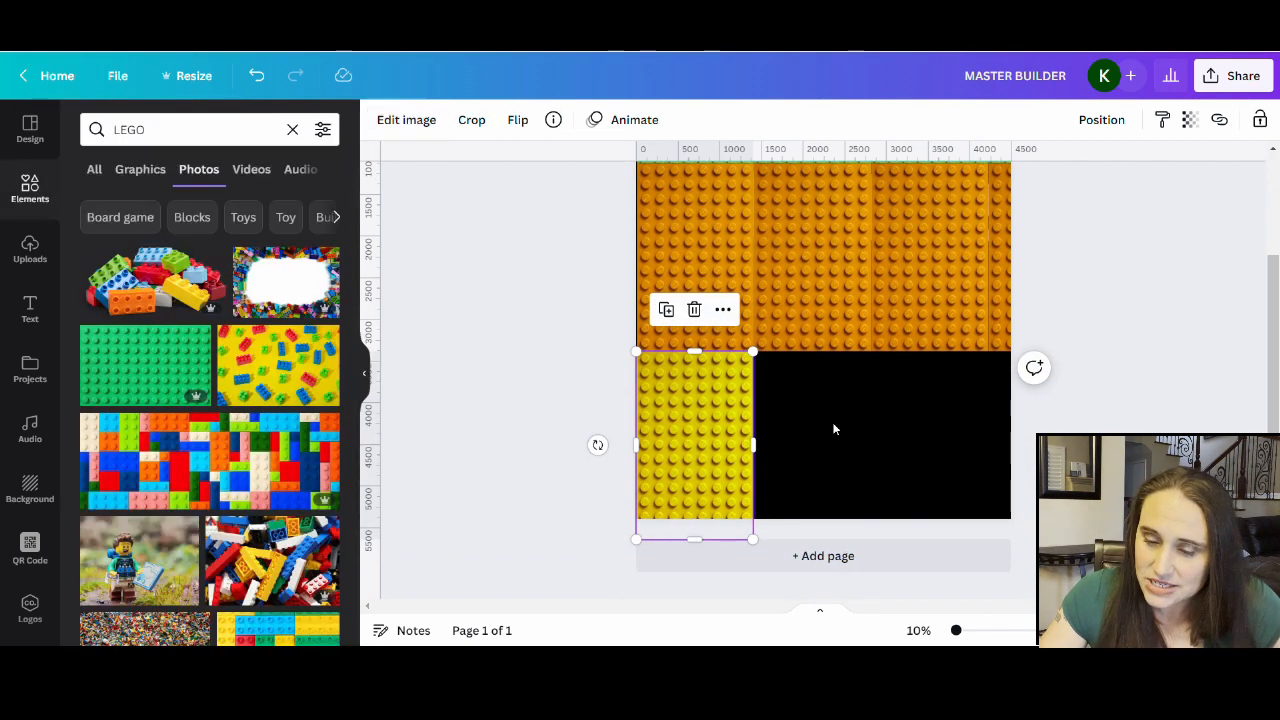
Step: Check the ColorMix presets for the yellow baseplate photo, then choose the Duotone Sea Blue preset for it
left_click(406, 120)
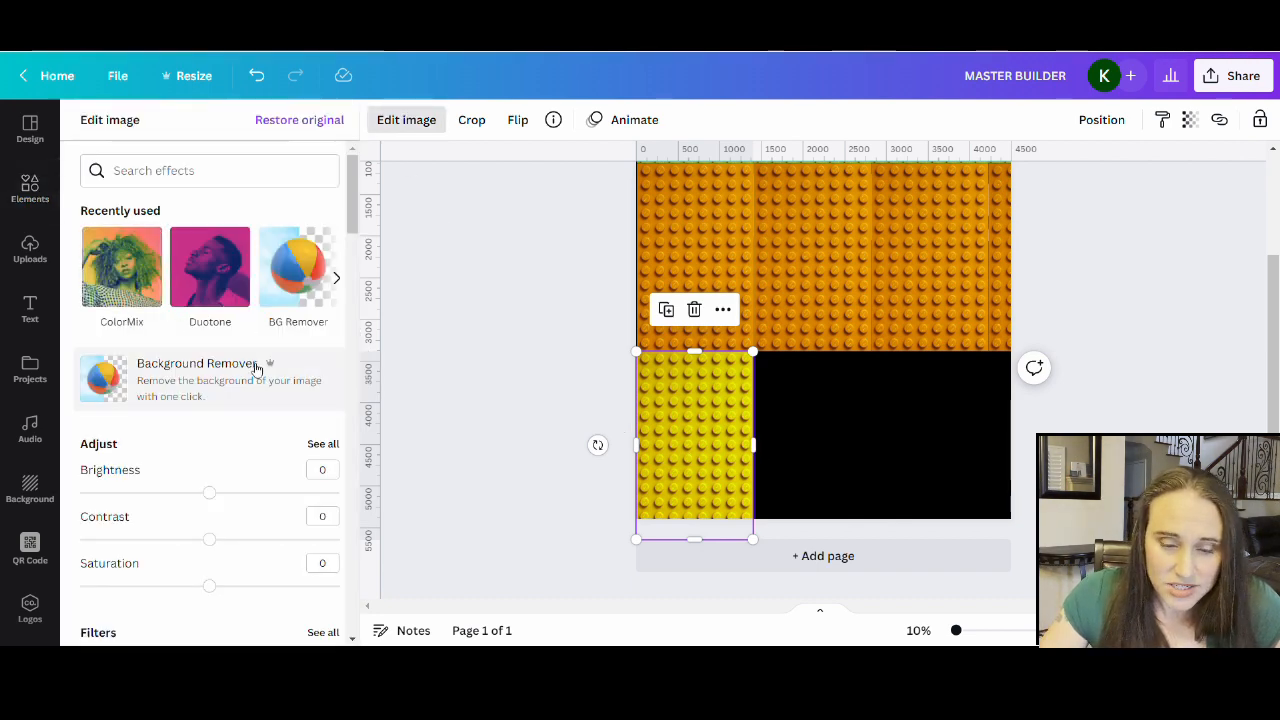
left_click(118, 288)
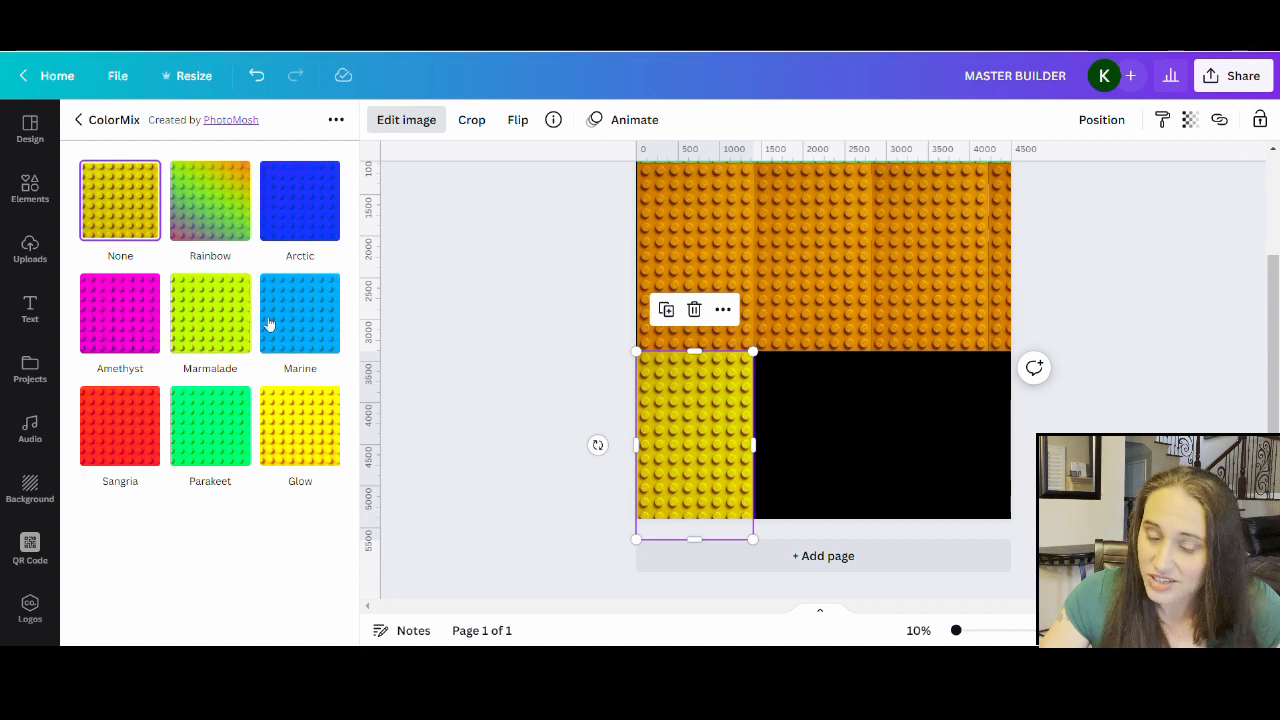
left_click(110, 120)
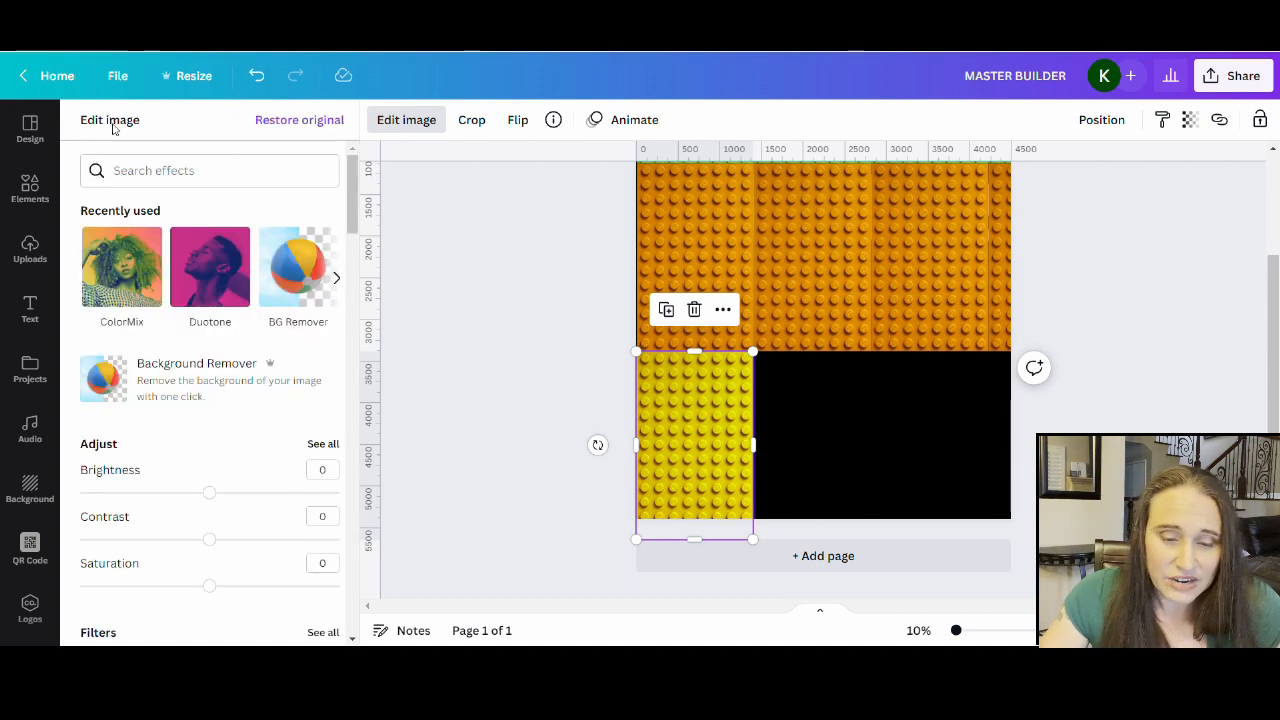
left_click(200, 268)
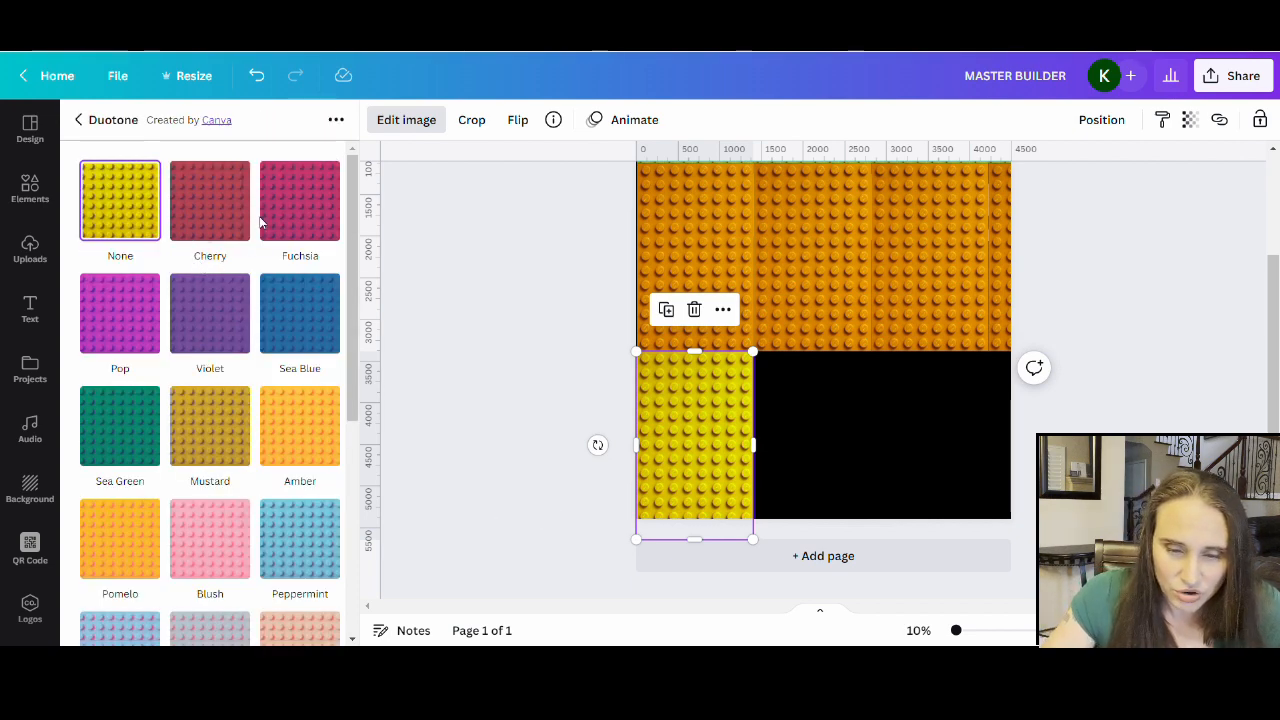
scroll(266, 226, "down", 1)
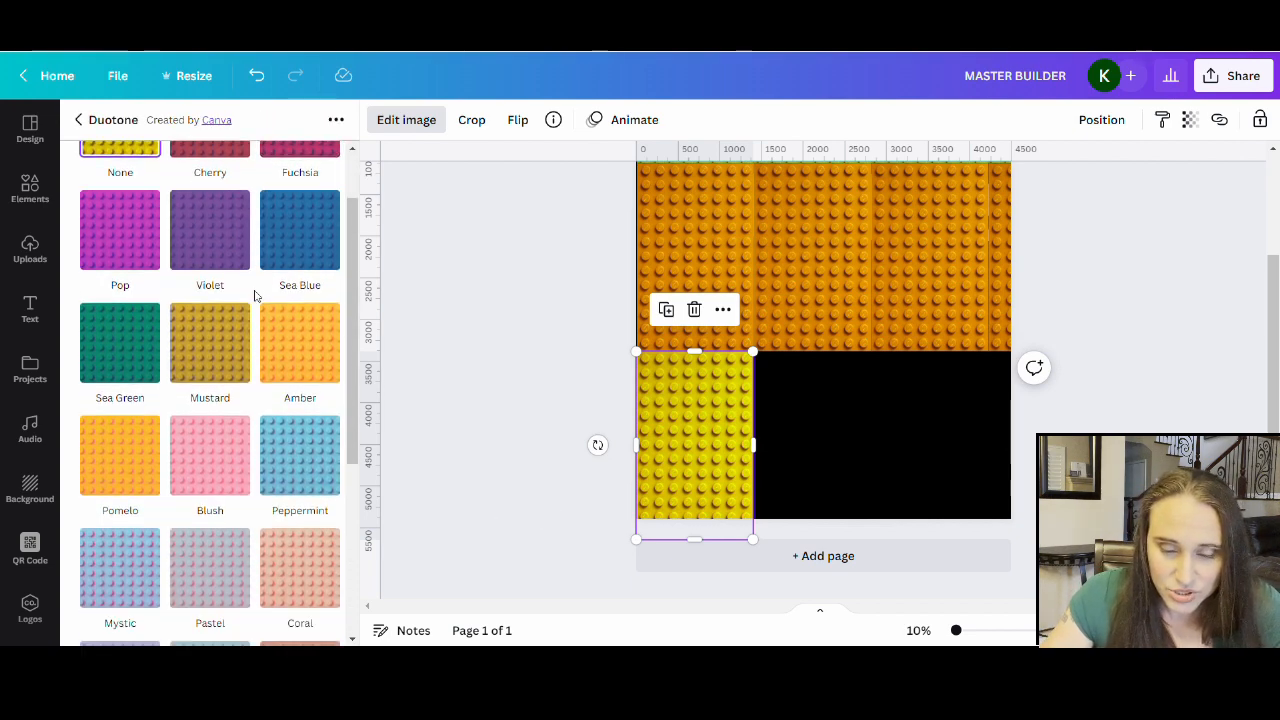
left_click(323, 223)
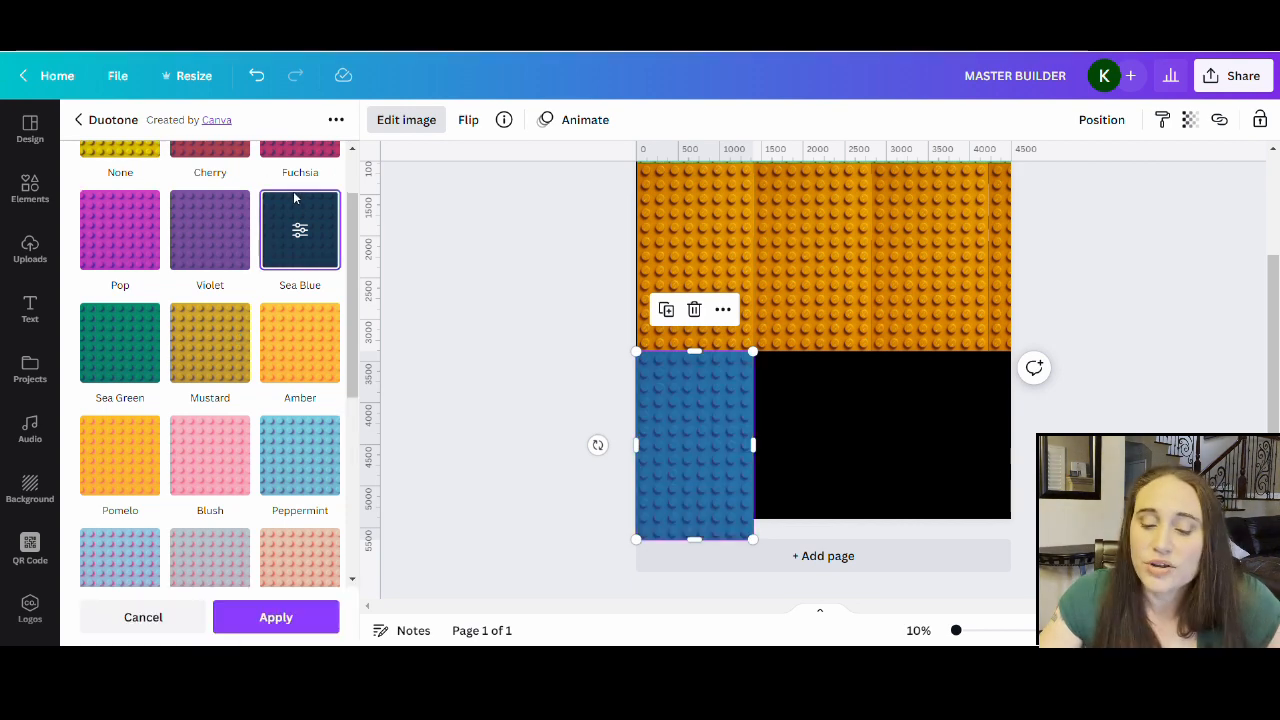
Step: Customize the Sea Blue duotone by setting its shadows color to black
left_click(300, 231)
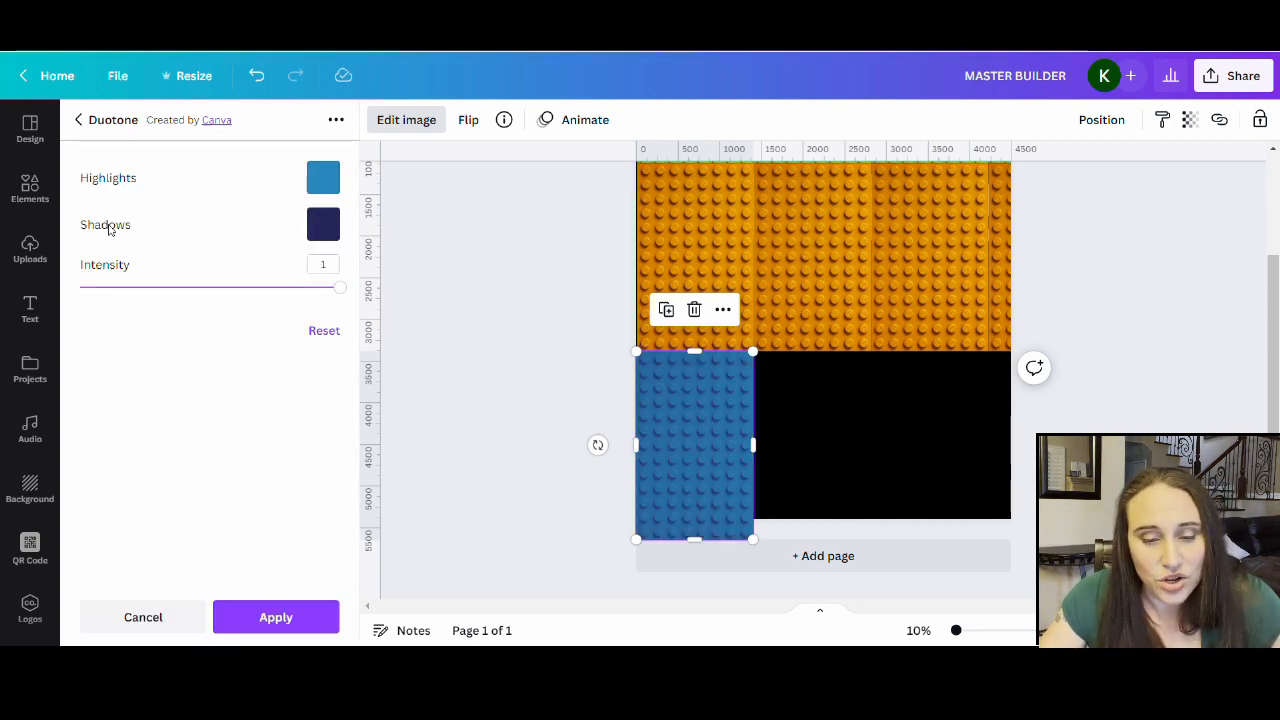
left_click(325, 226)
left_click(372, 297)
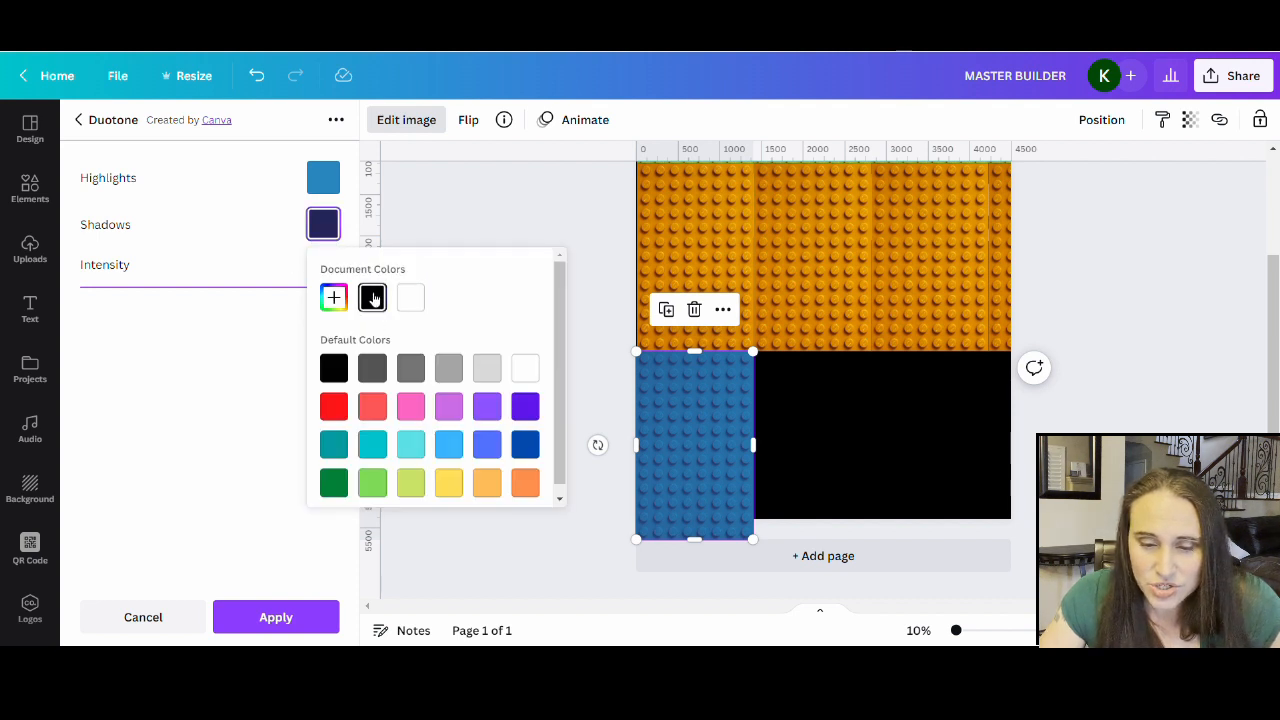
Step: Set the duotone highlights to red and fine-tune the shade to #FF2525
left_click(326, 182)
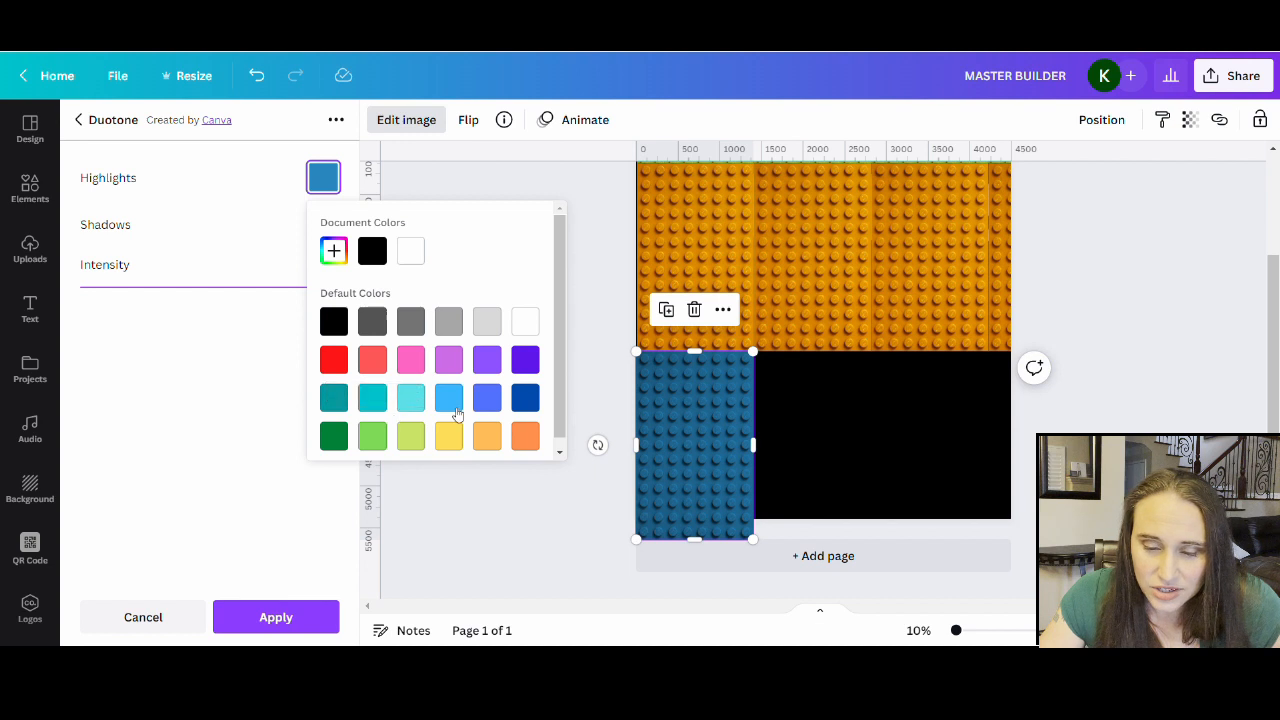
left_click(338, 362)
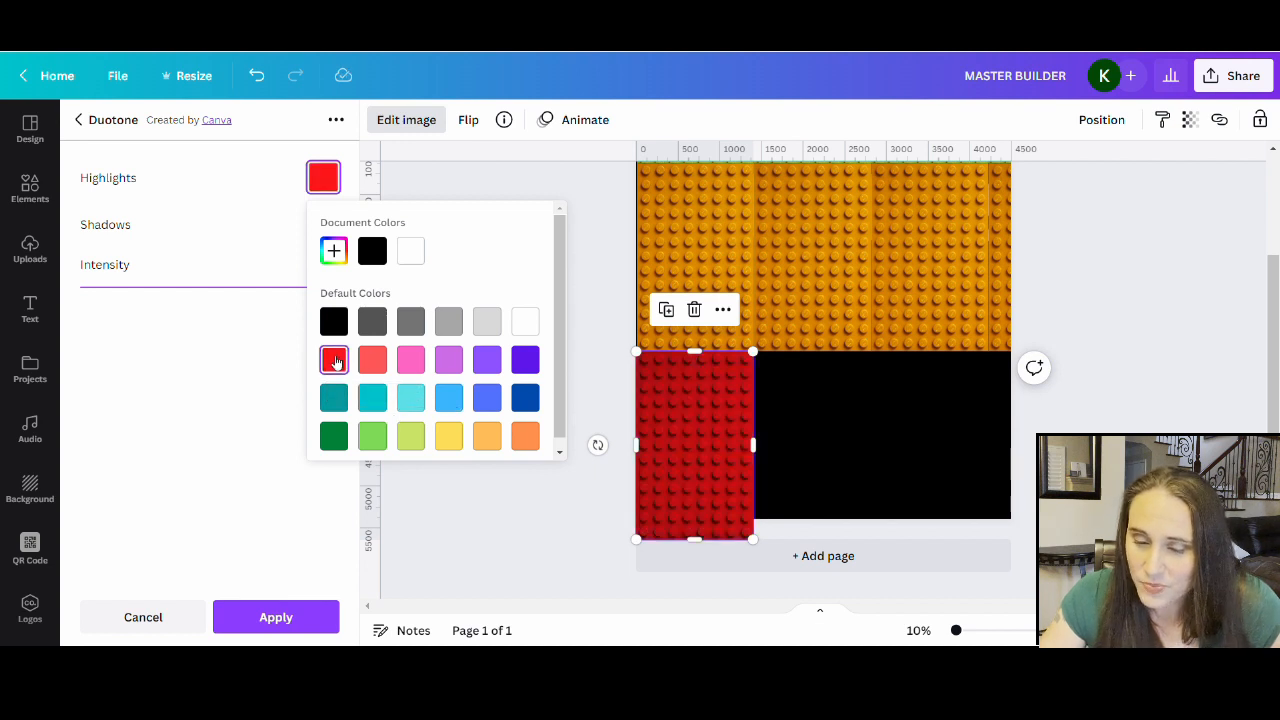
left_click(335, 253)
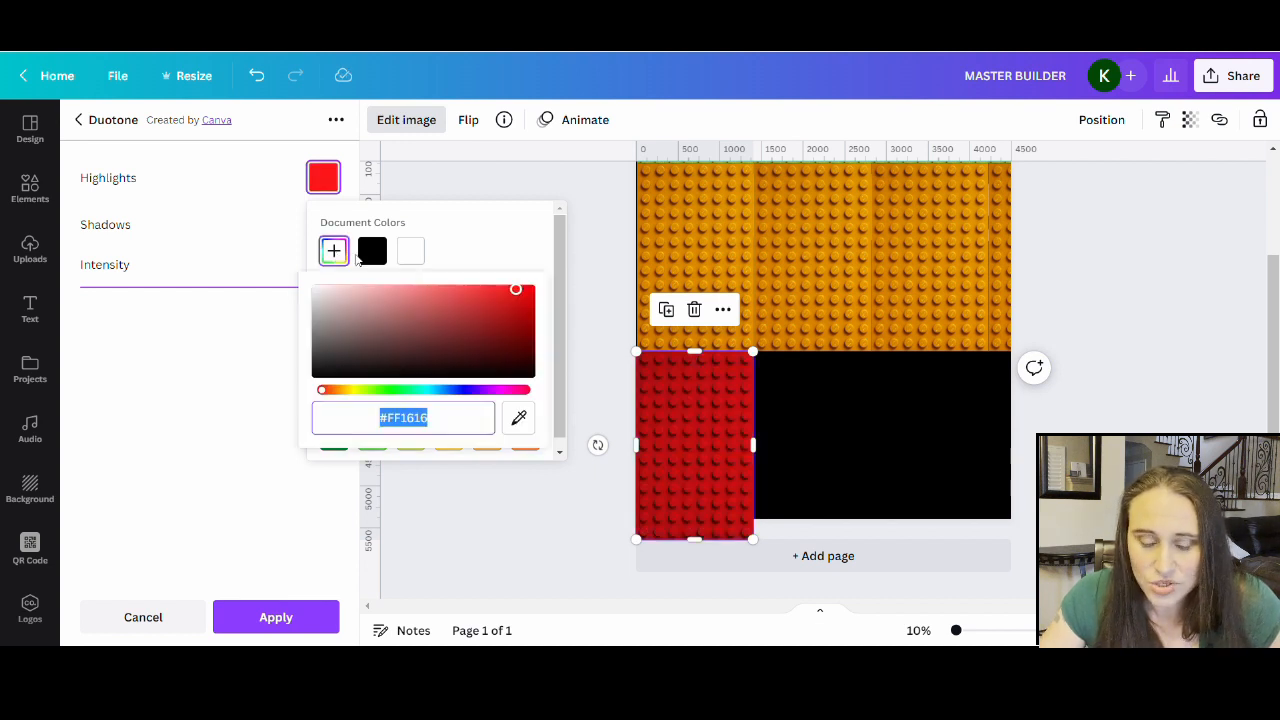
left_click(450, 291)
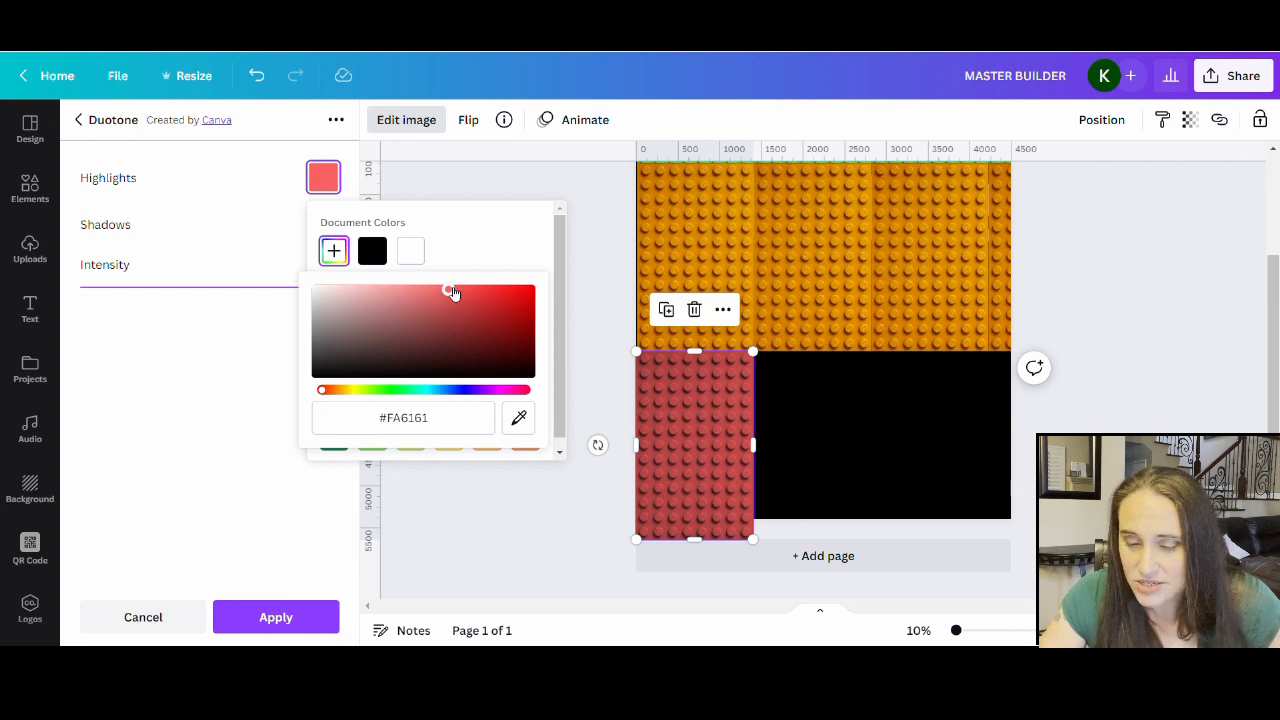
left_click_drag(450, 291, 503, 284)
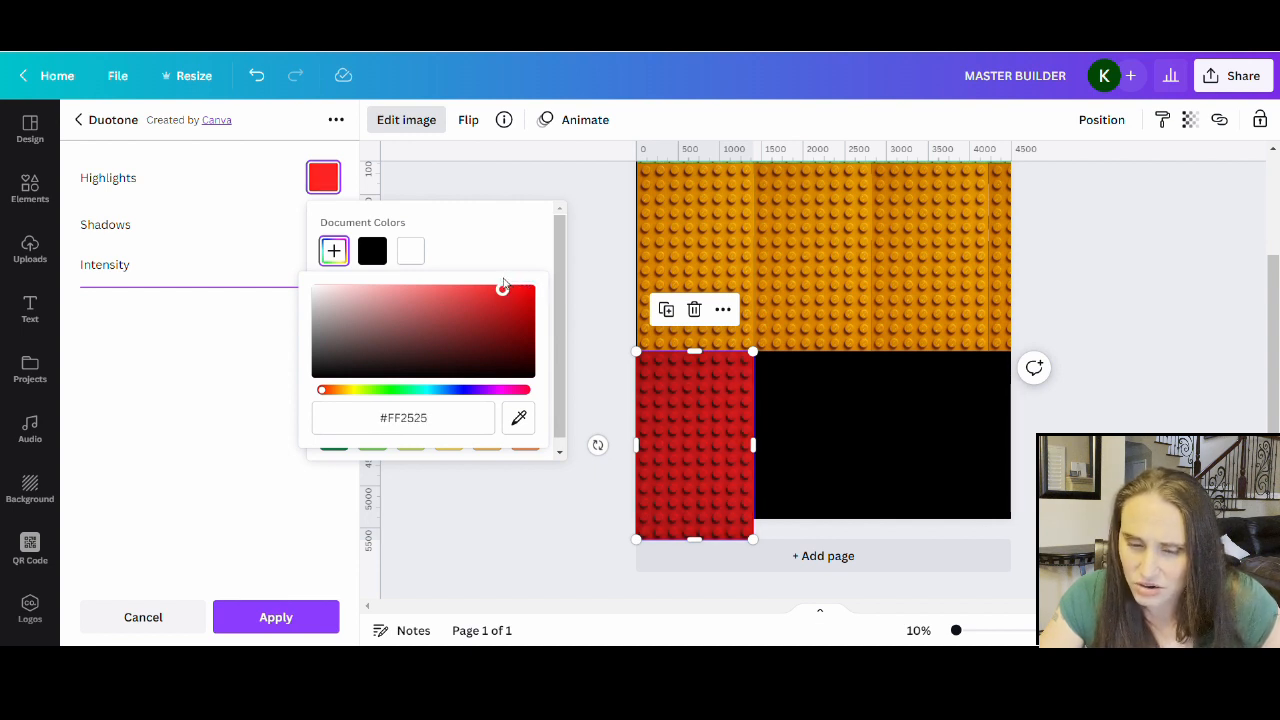
Step: Try yellow, green, blue and purple hues for the duotone highlights, ending on the red #FF2532
left_click(361, 392)
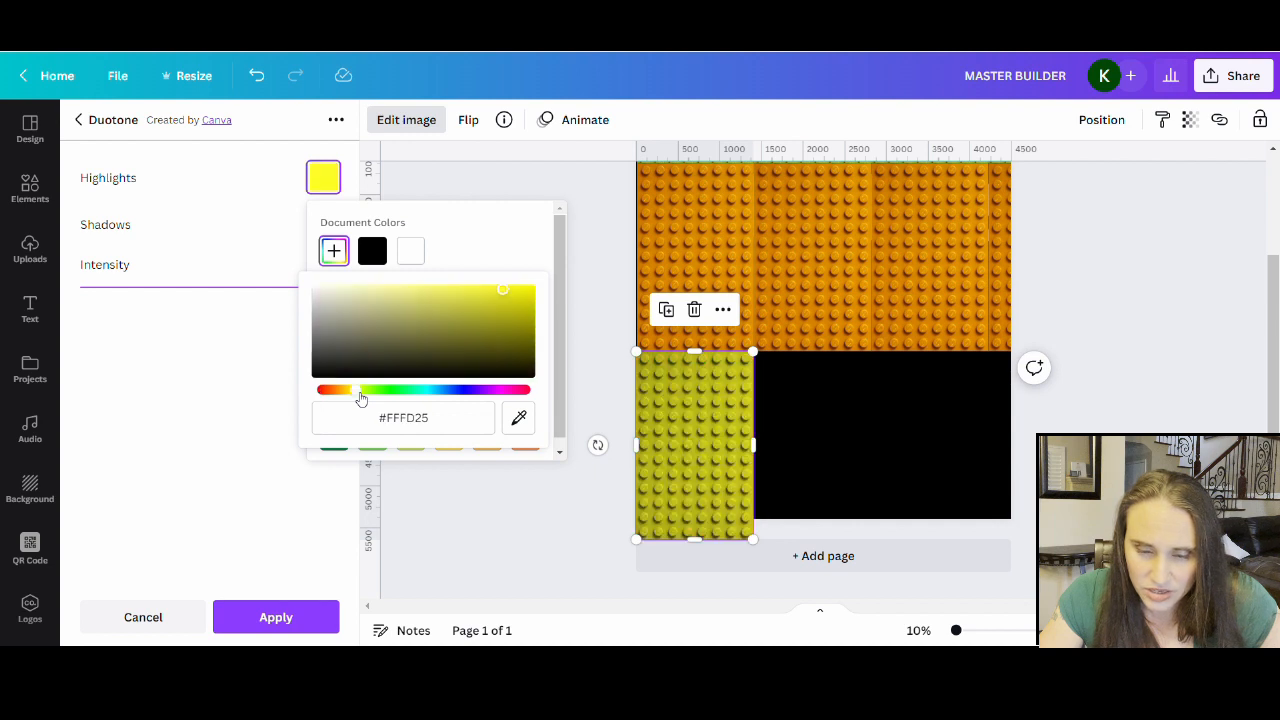
left_click(386, 392)
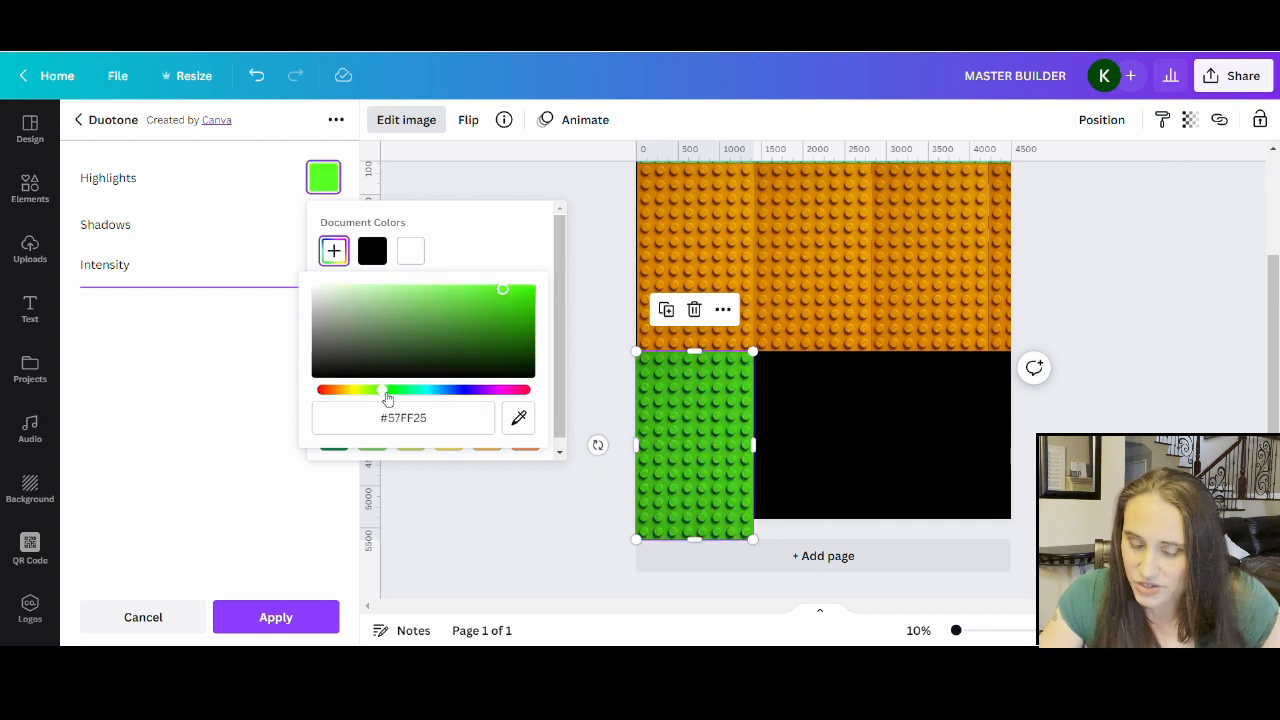
left_click(457, 392)
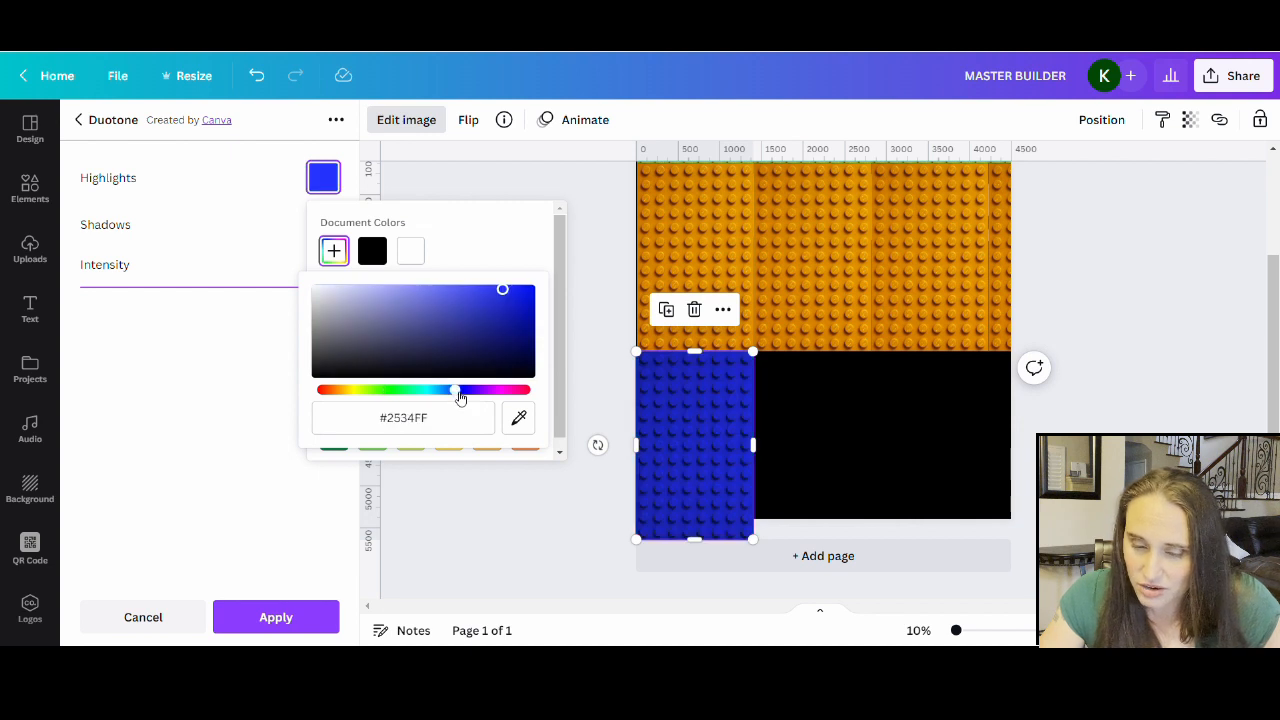
left_click(476, 391)
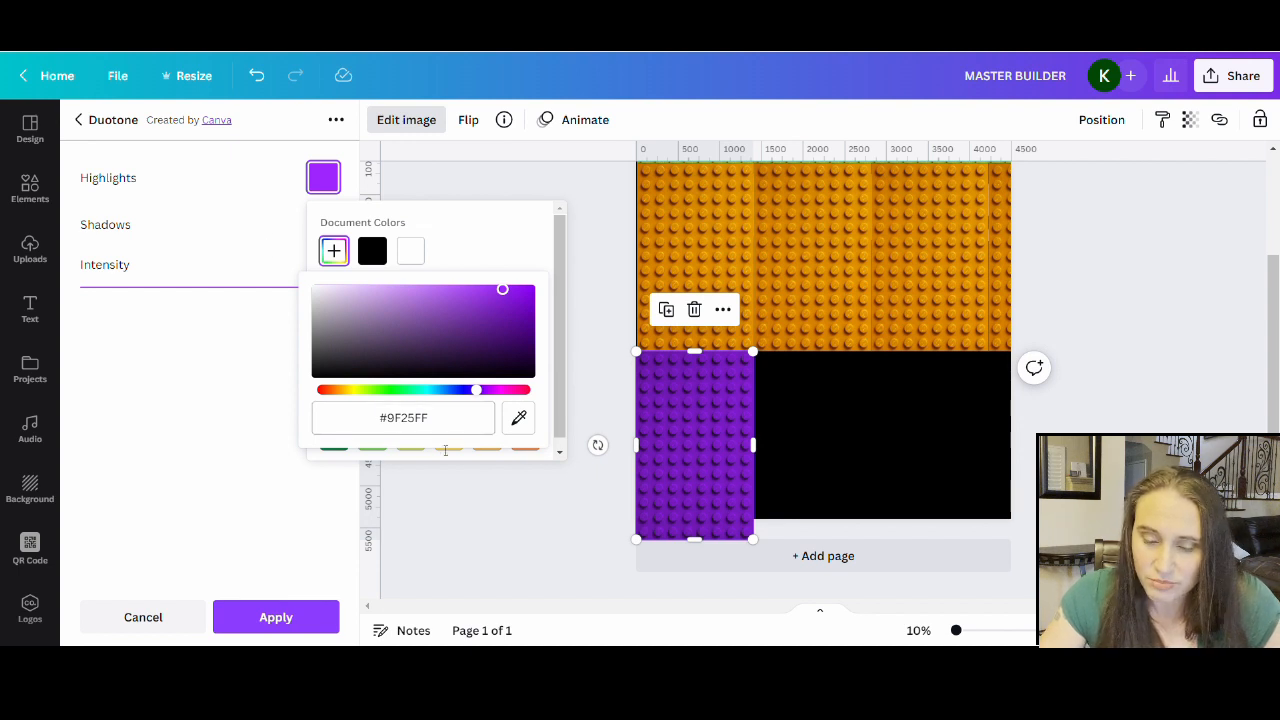
left_click_drag(519, 397, 528, 397)
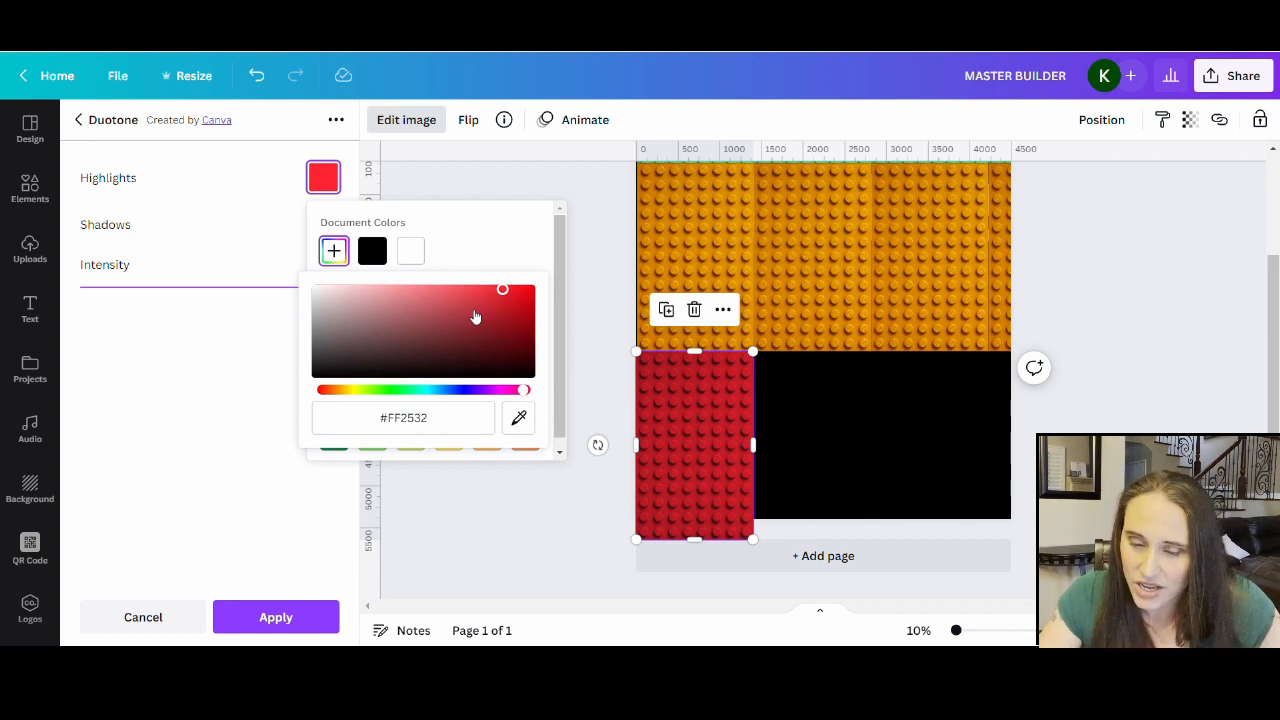
Step: Apply the customized red duotone to the baseplate photo and deselect it
scroll(877, 360, "up", 3)
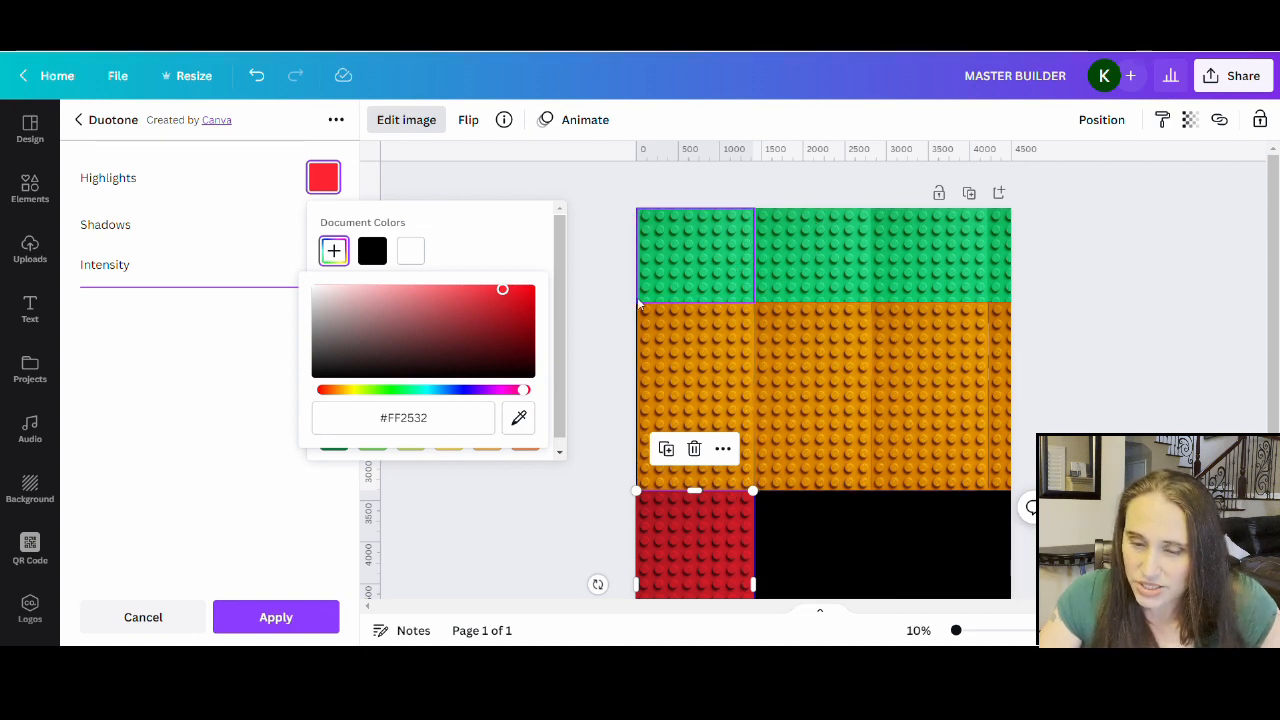
left_click(270, 615)
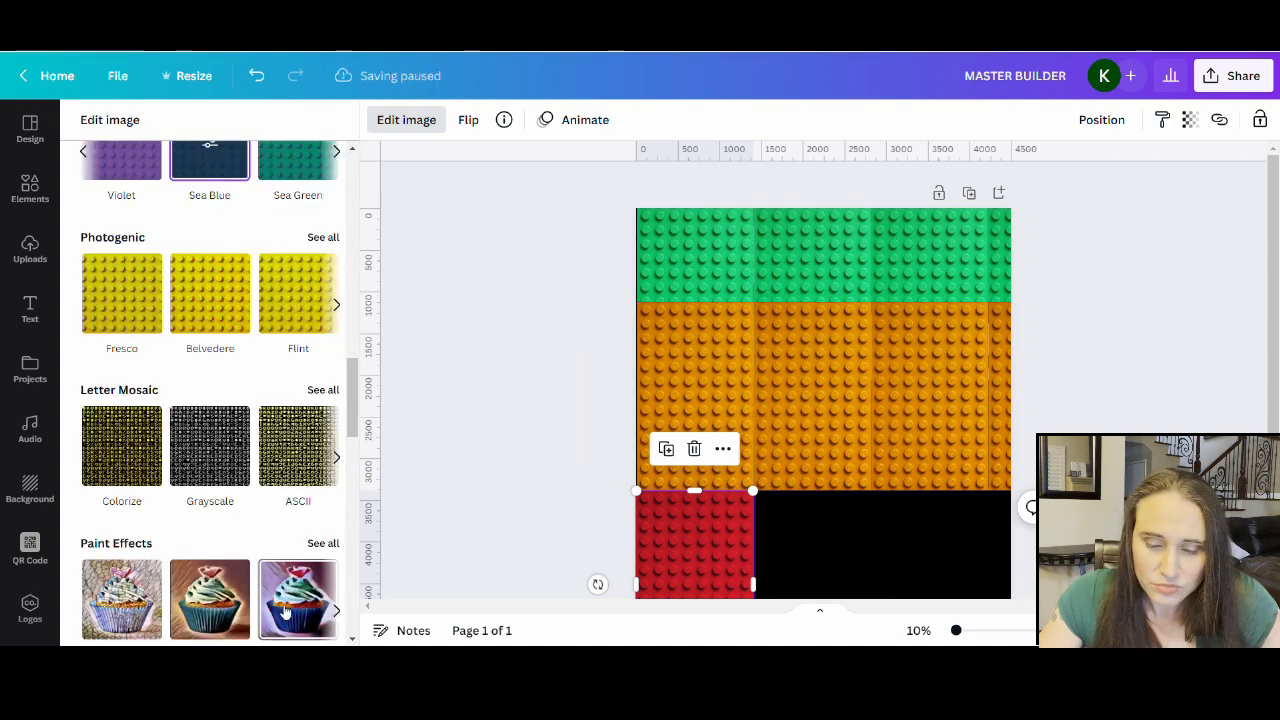
left_click(488, 403)
left_click(477, 391)
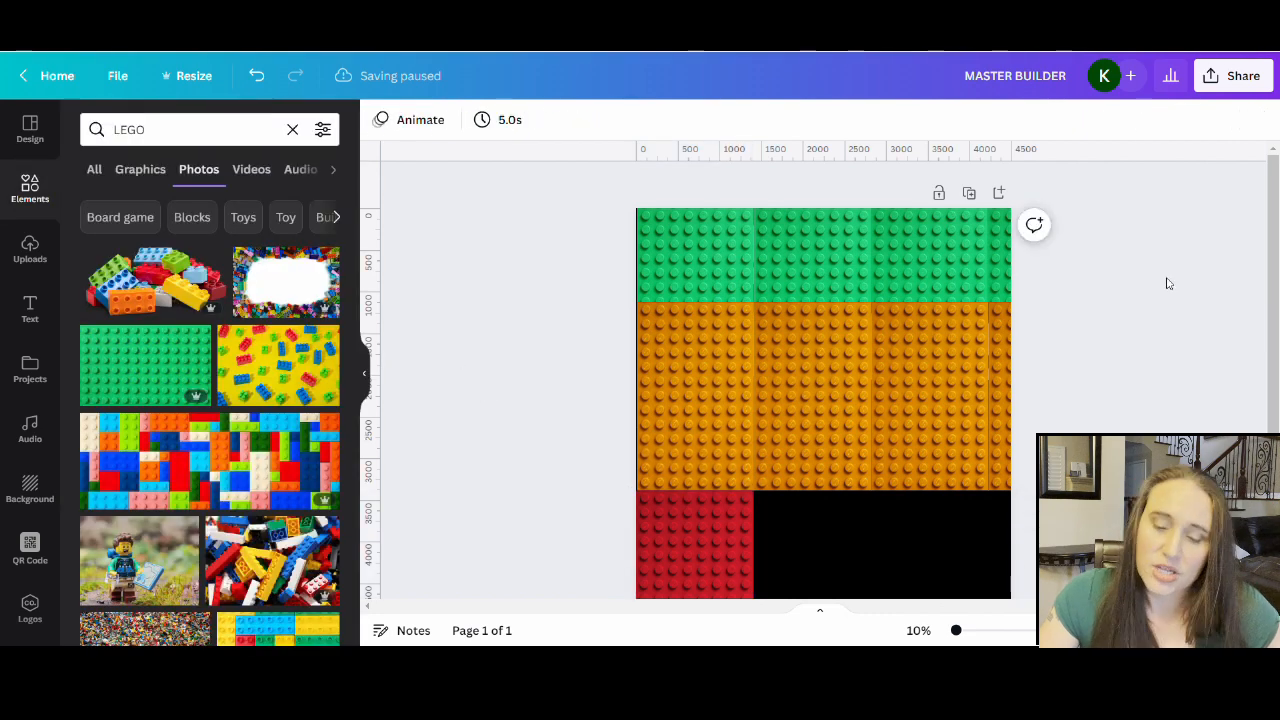
Step: Delete the red baseplate photo below the orange row
scroll(1229, 390, "down", 2)
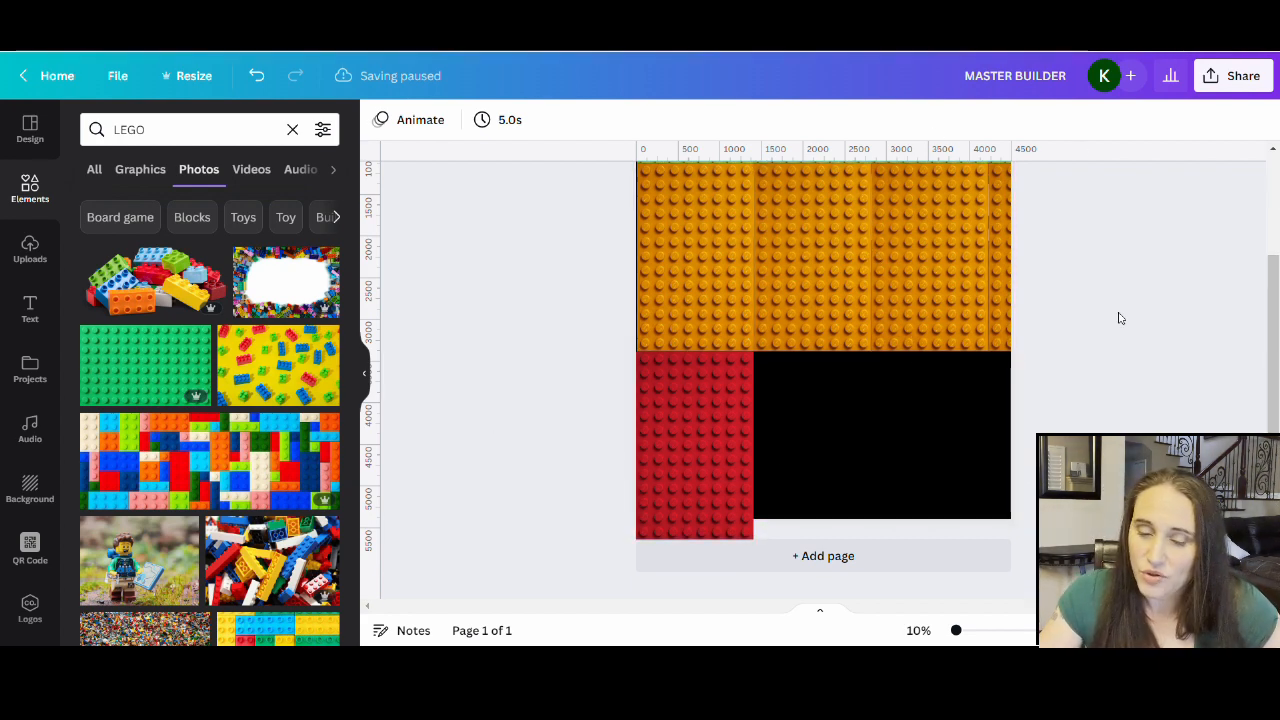
scroll(1069, 354, "up", 2)
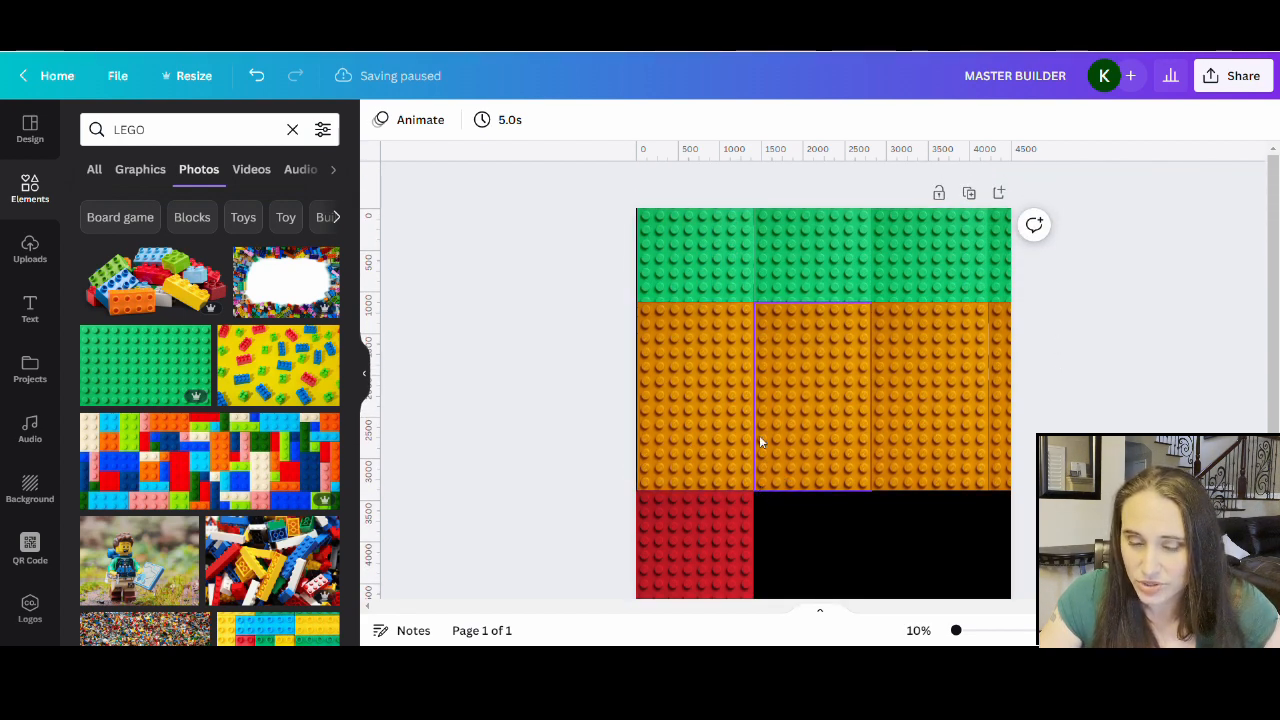
scroll(700, 360, "down", 2)
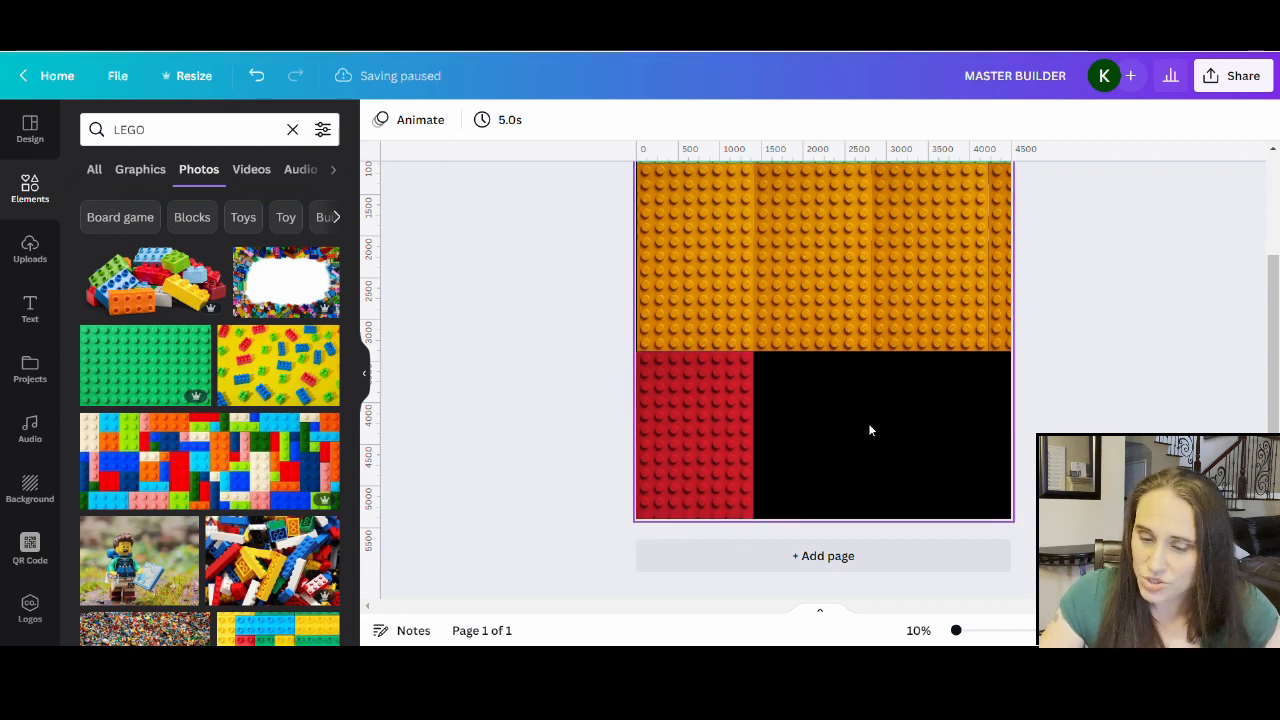
left_click(684, 432)
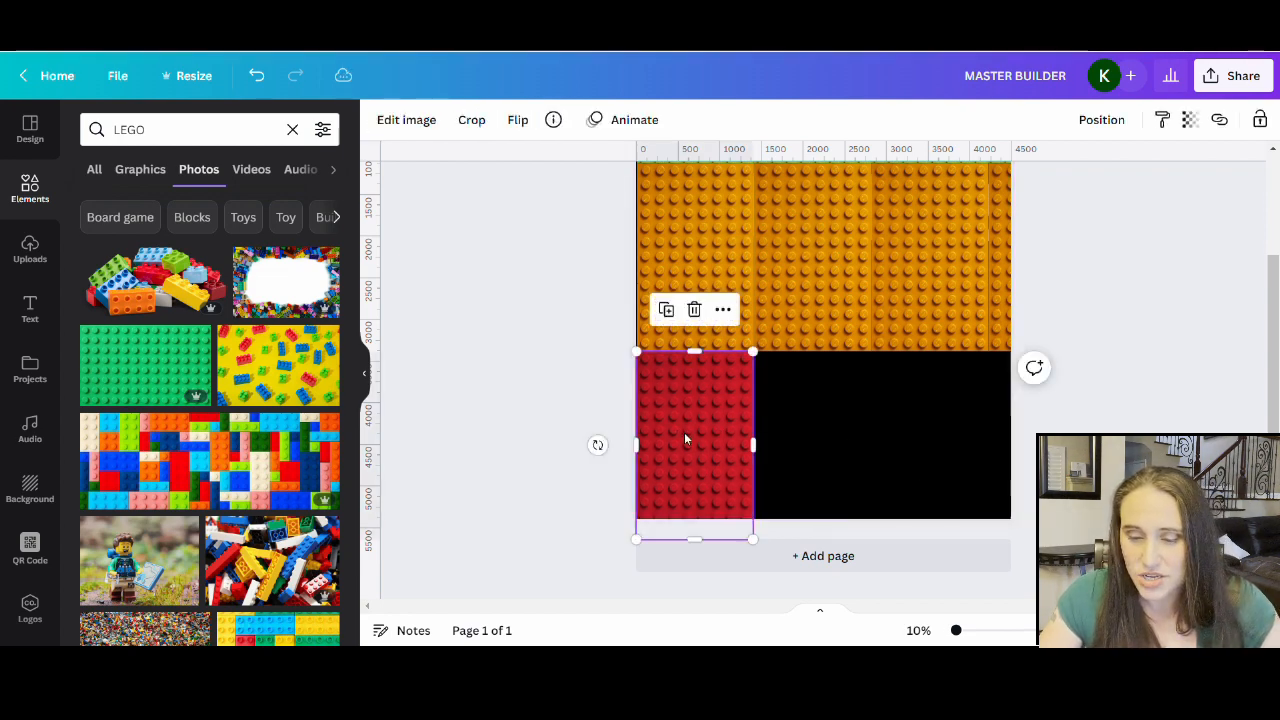
key("Delete")
Step: Rename the design as BLOCK MASK
left_click(840, 483)
scroll(860, 430, "up", 3)
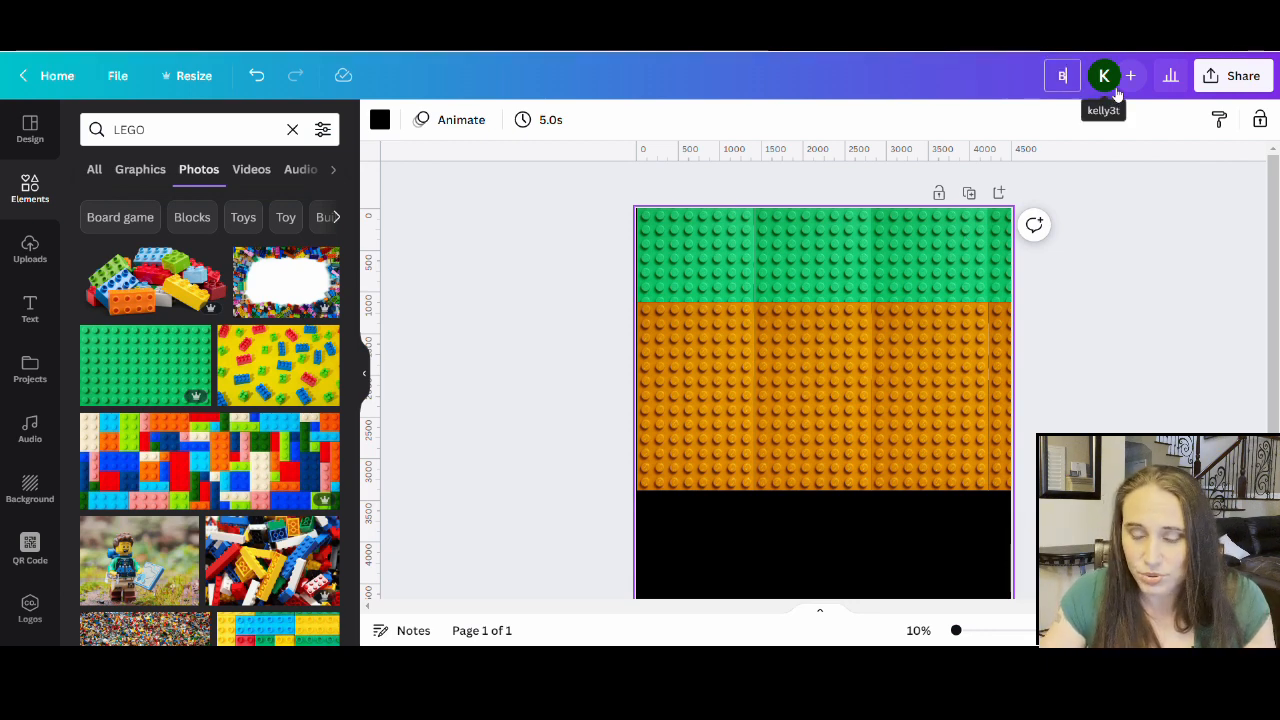
type("CK MASK")
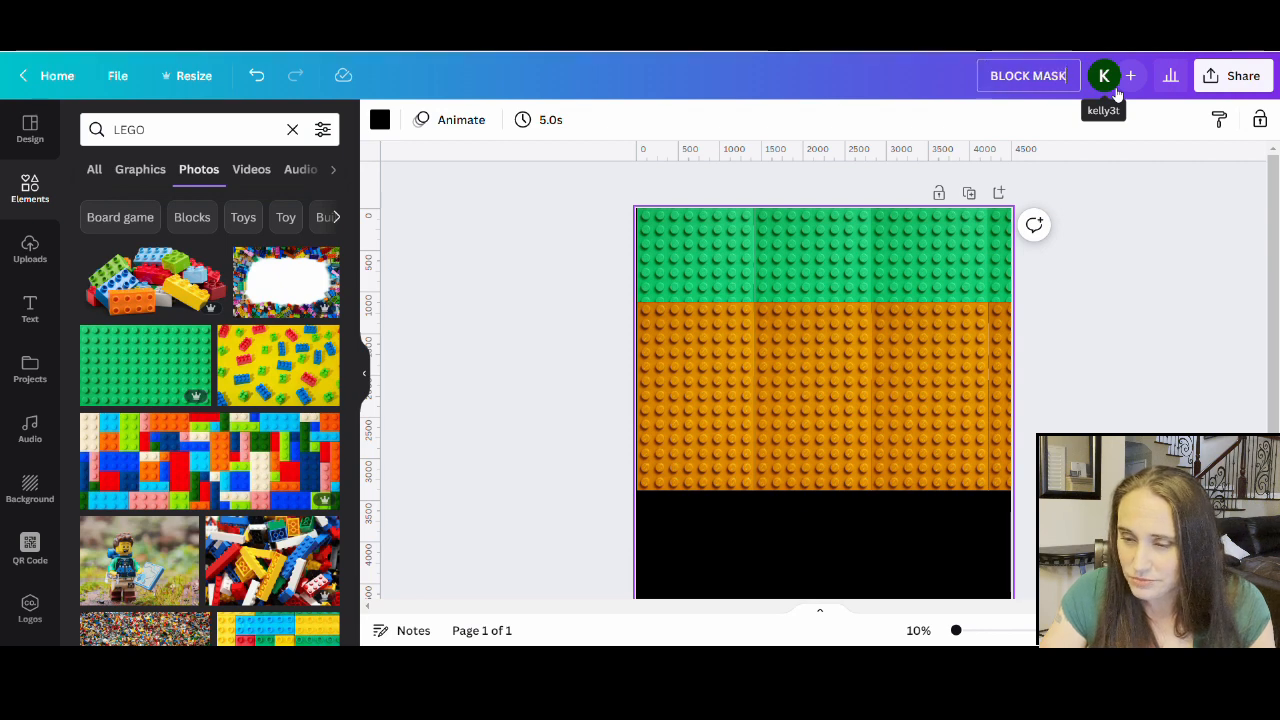
Step: Download the BLOCK MASK design as a PNG at 4,500 × 5,400 px
left_click(1225, 88)
left_click(1110, 475)
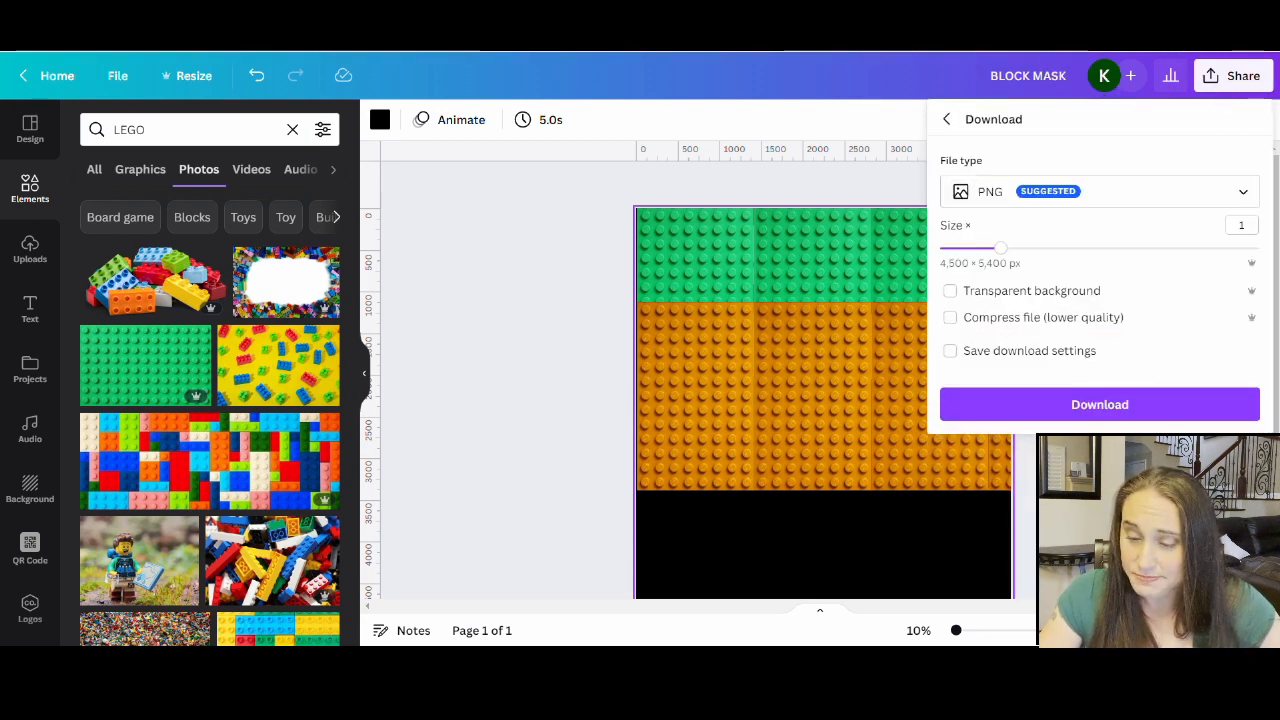
left_click(1117, 405)
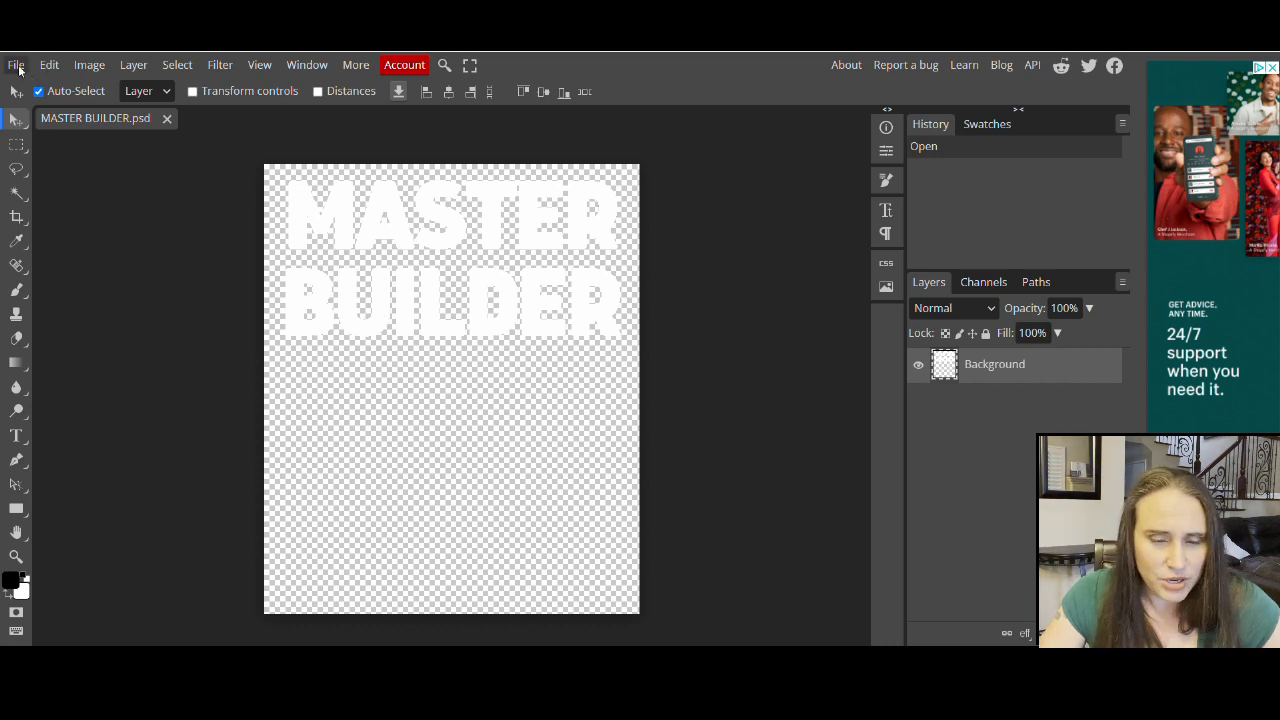
Step: In Photopea, place the BLOCK MASK image into MASTER BUILDER.psd and turn its layer into a clipping mask over the text layer
left_click(18, 69)
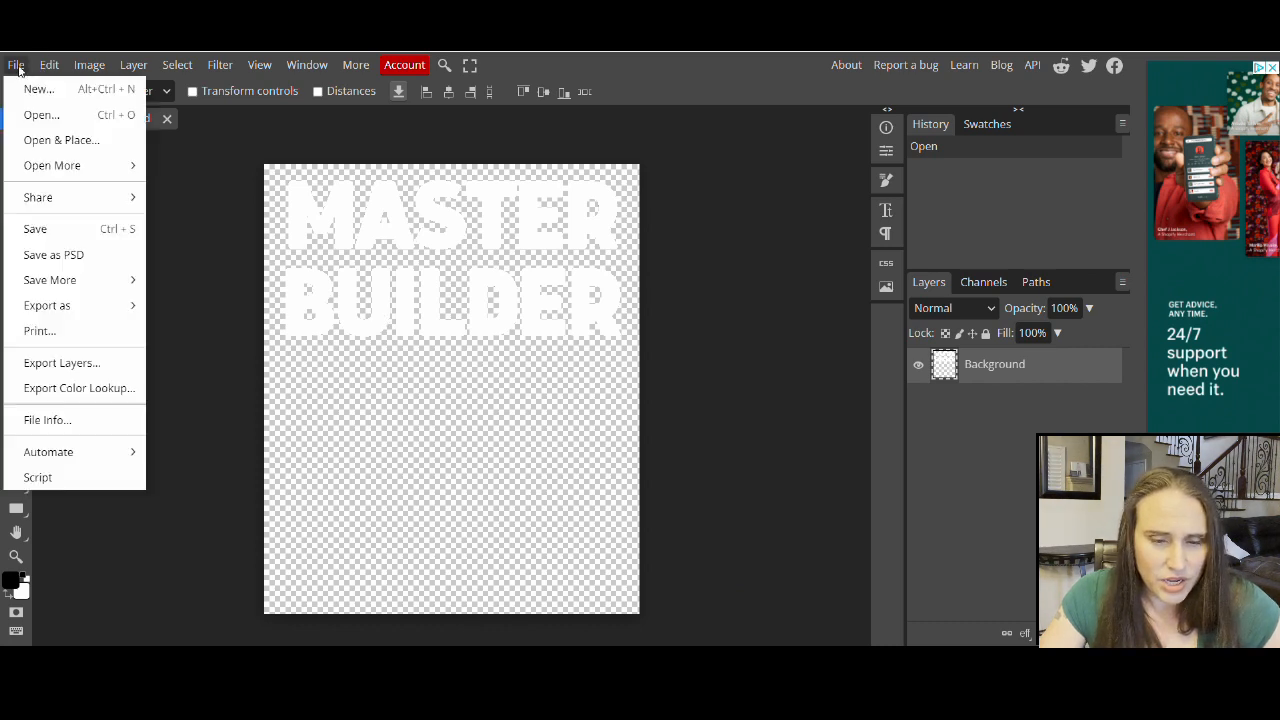
left_click(62, 140)
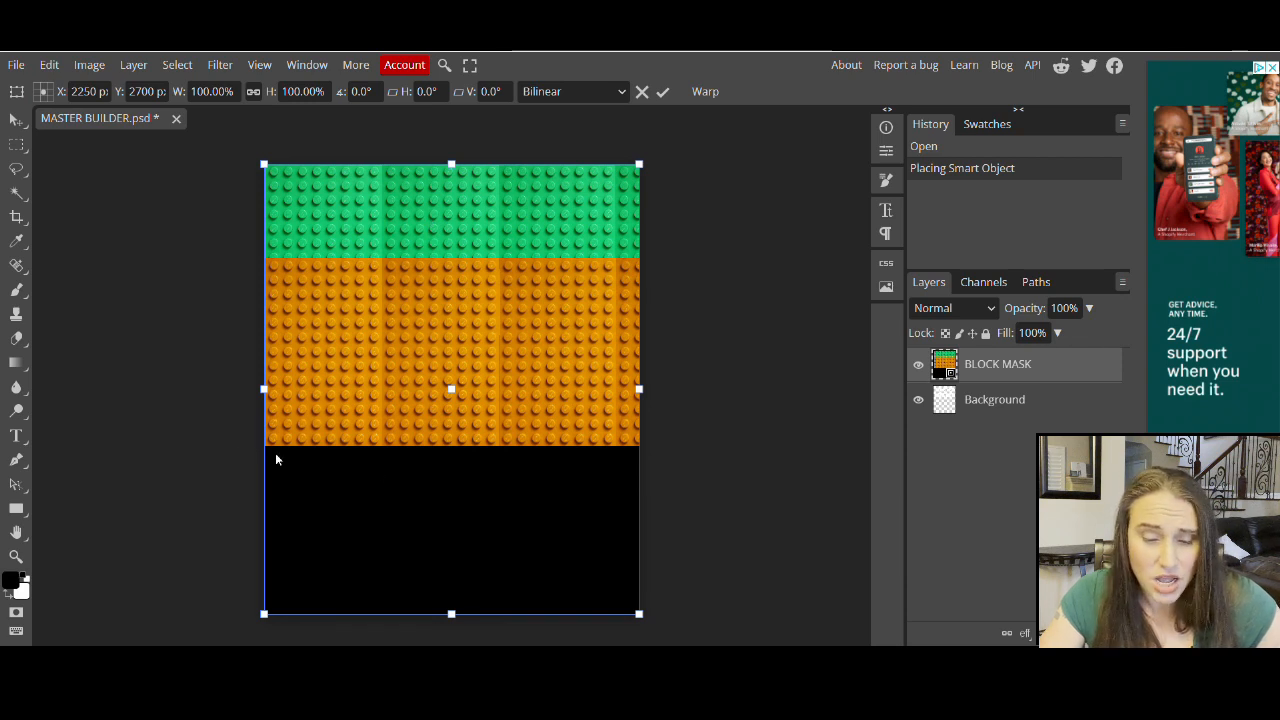
left_click(140, 65)
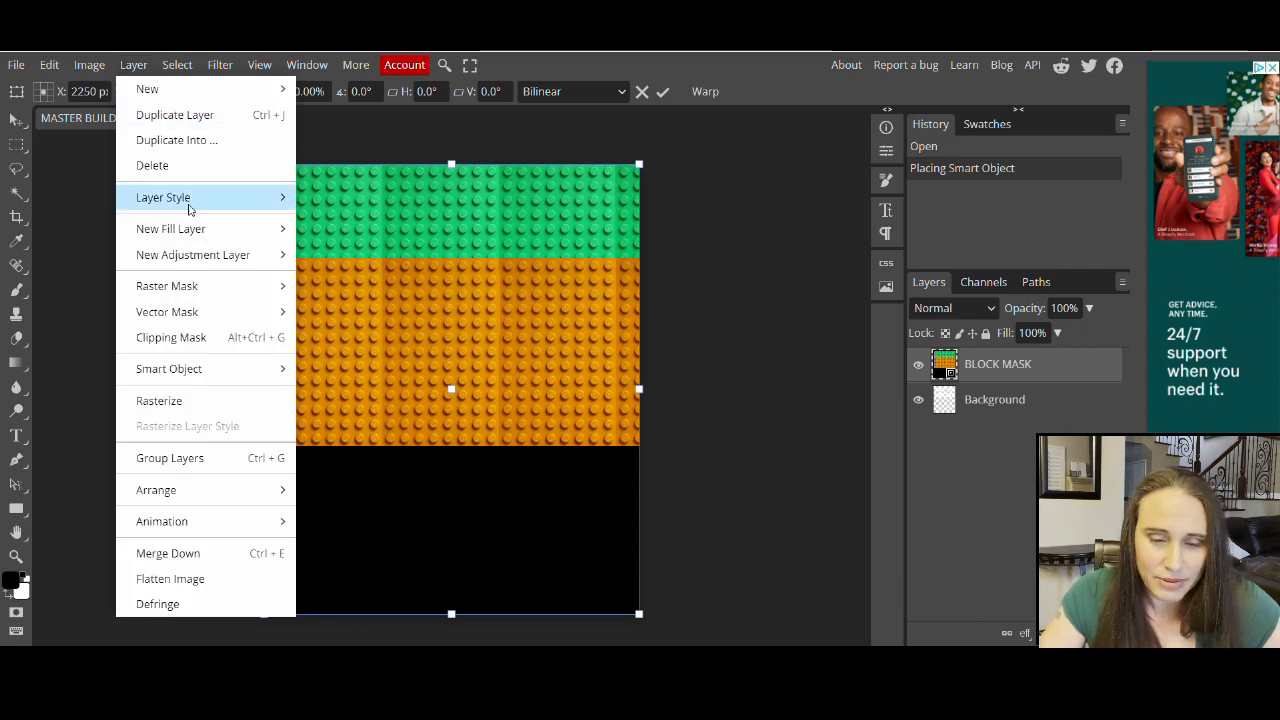
left_click(171, 338)
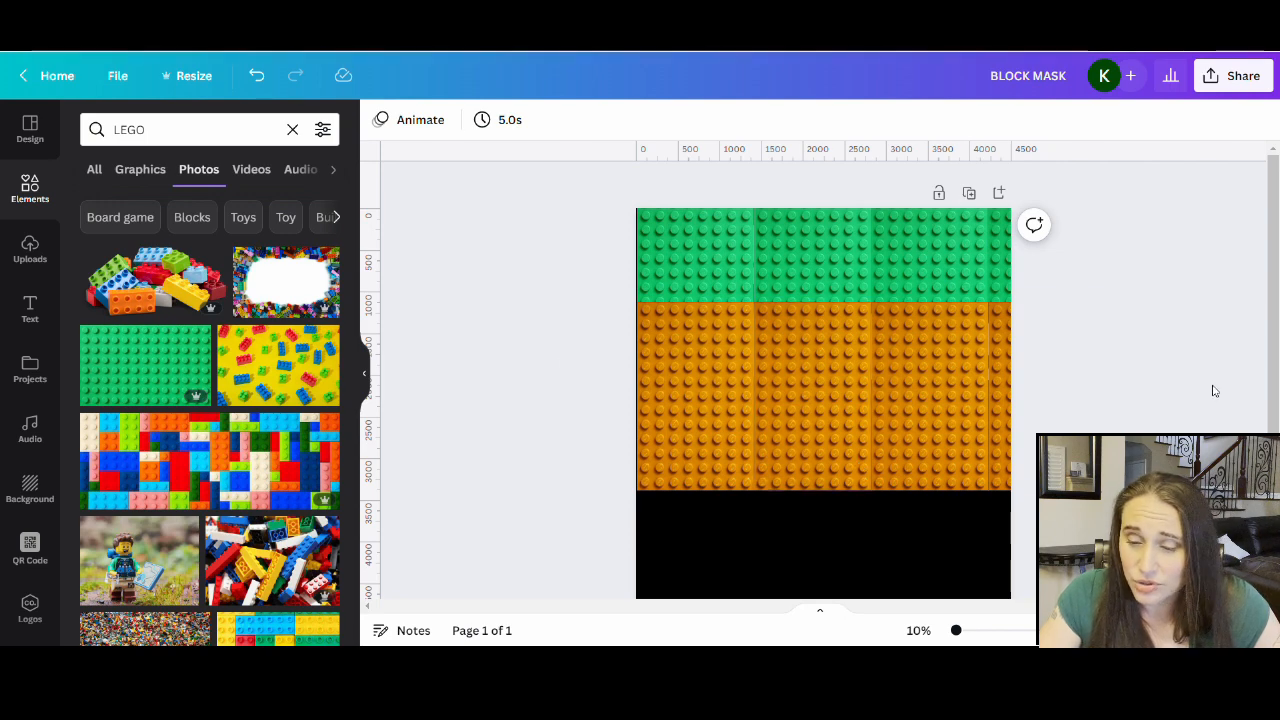
Step: Back in Canva, set the transparency of the first orange baseplate in the BUILDER row to 50
scroll(1140, 368, "down", 2)
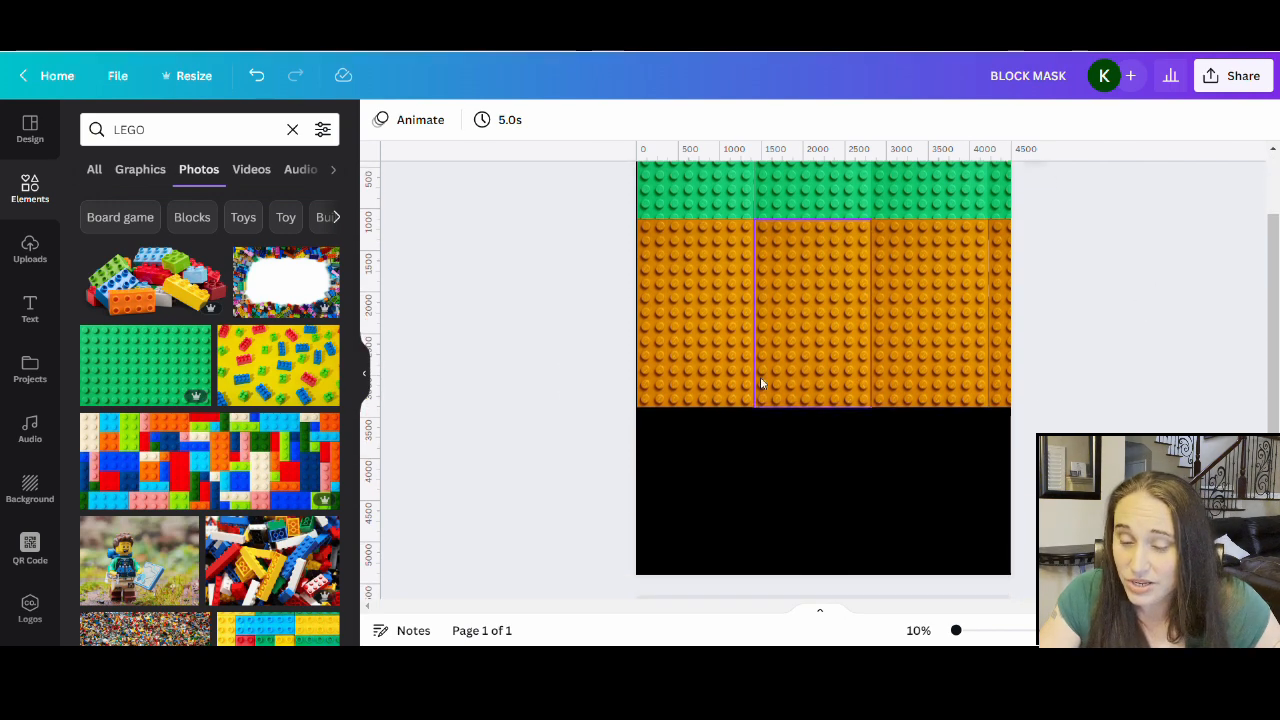
left_click(725, 307)
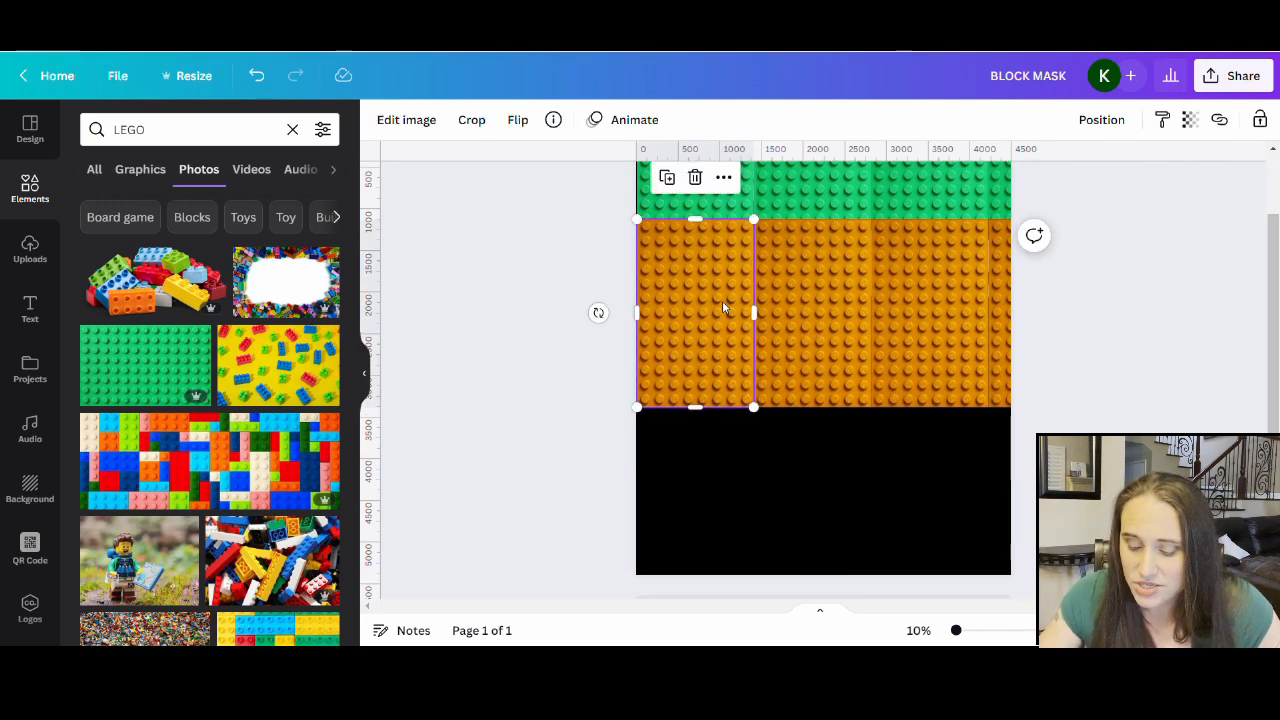
left_click(1191, 121)
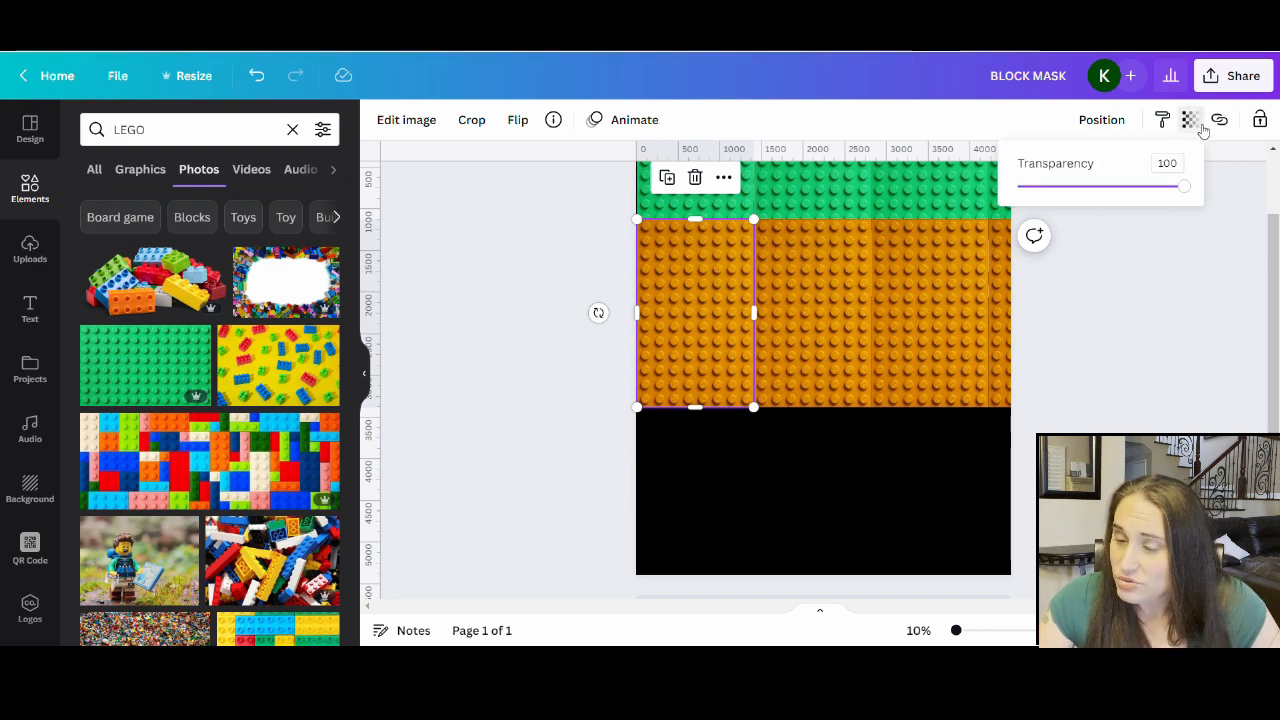
left_click_drag(1149, 186, 1101, 186)
scroll(746, 568, "up", 1)
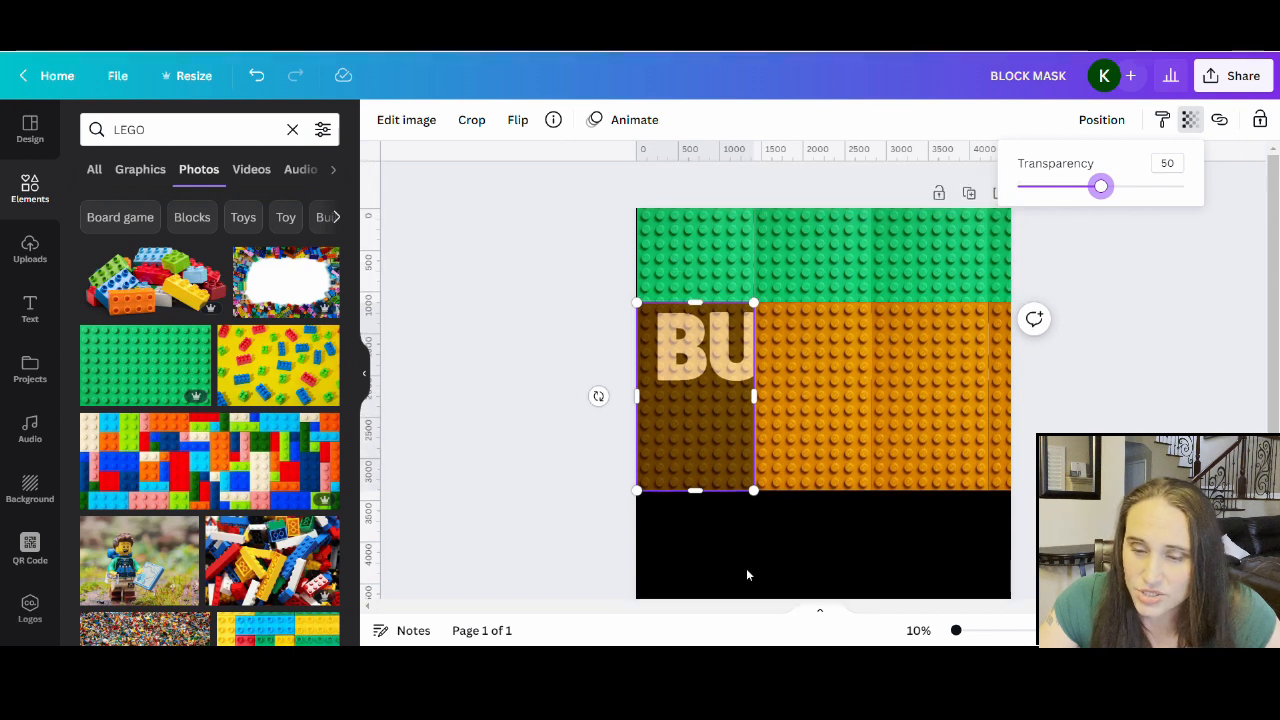
Step: Try shifting the semi-transparent orange baseplate slightly up and to the right to line up its studs with the BU letters
left_click(700, 462)
left_click_drag(700, 462, 702, 460)
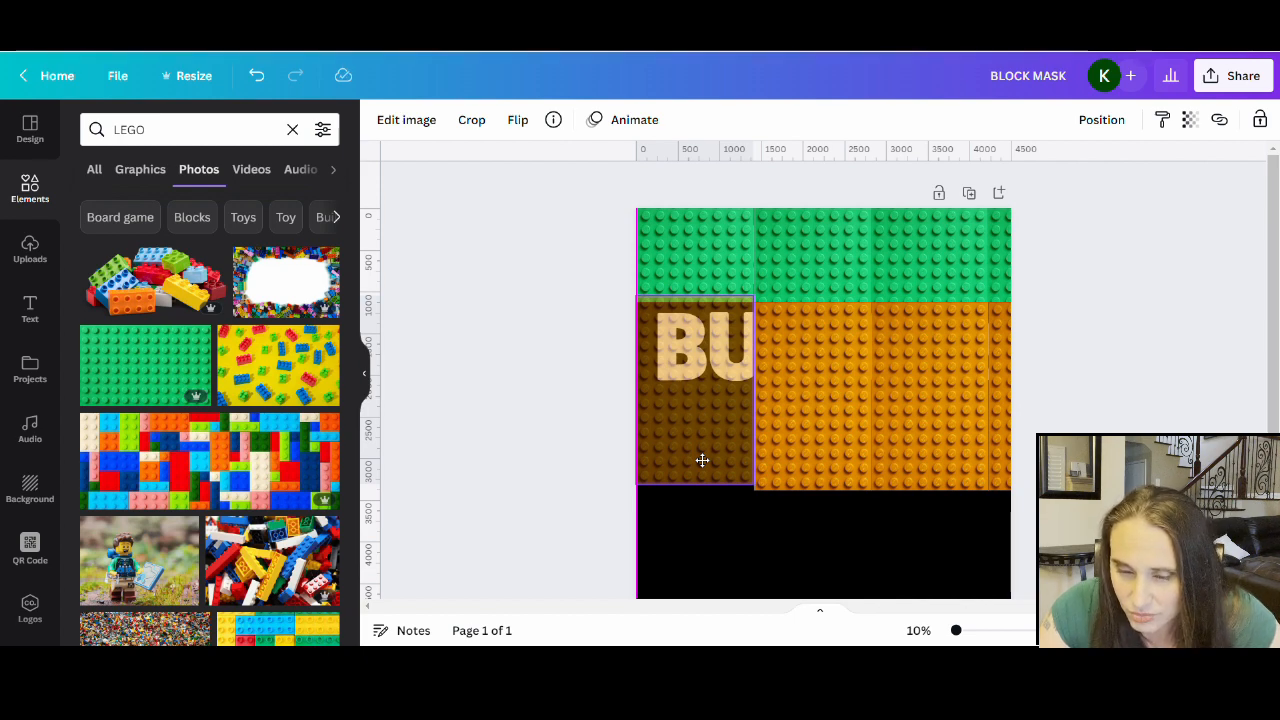
left_click_drag(702, 460, 707, 459)
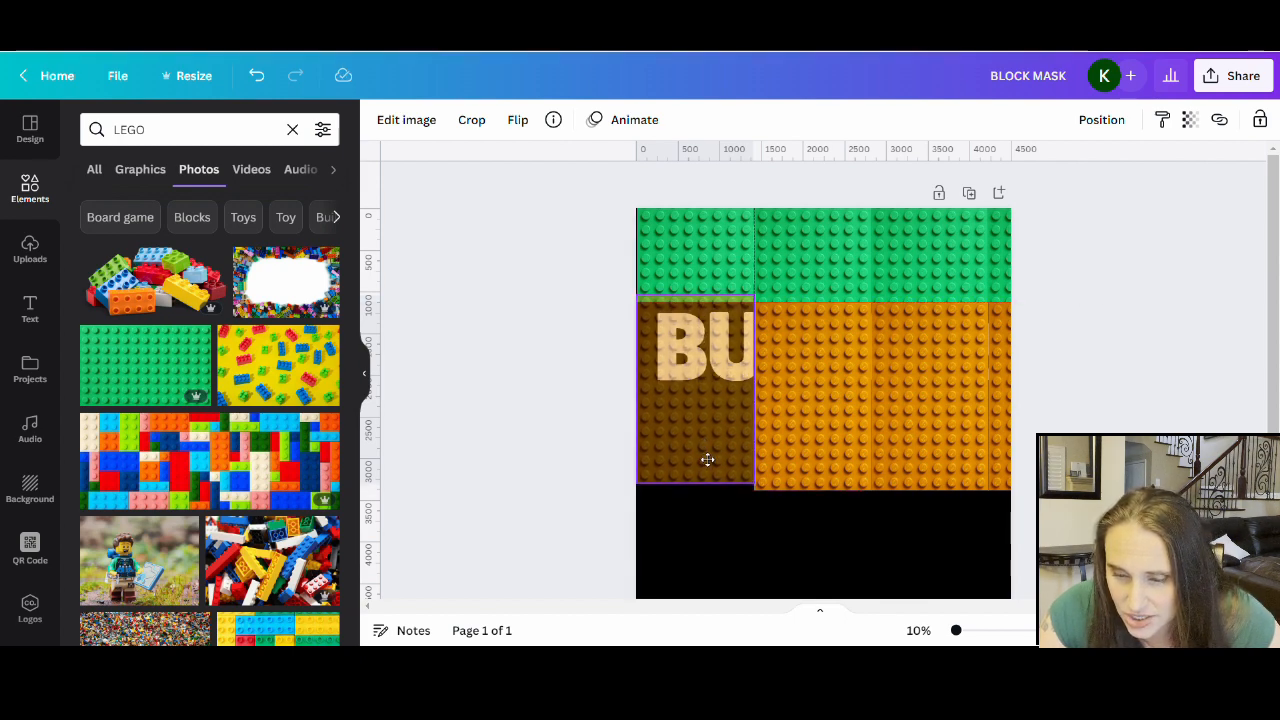
left_click_drag(712, 459, 712, 459)
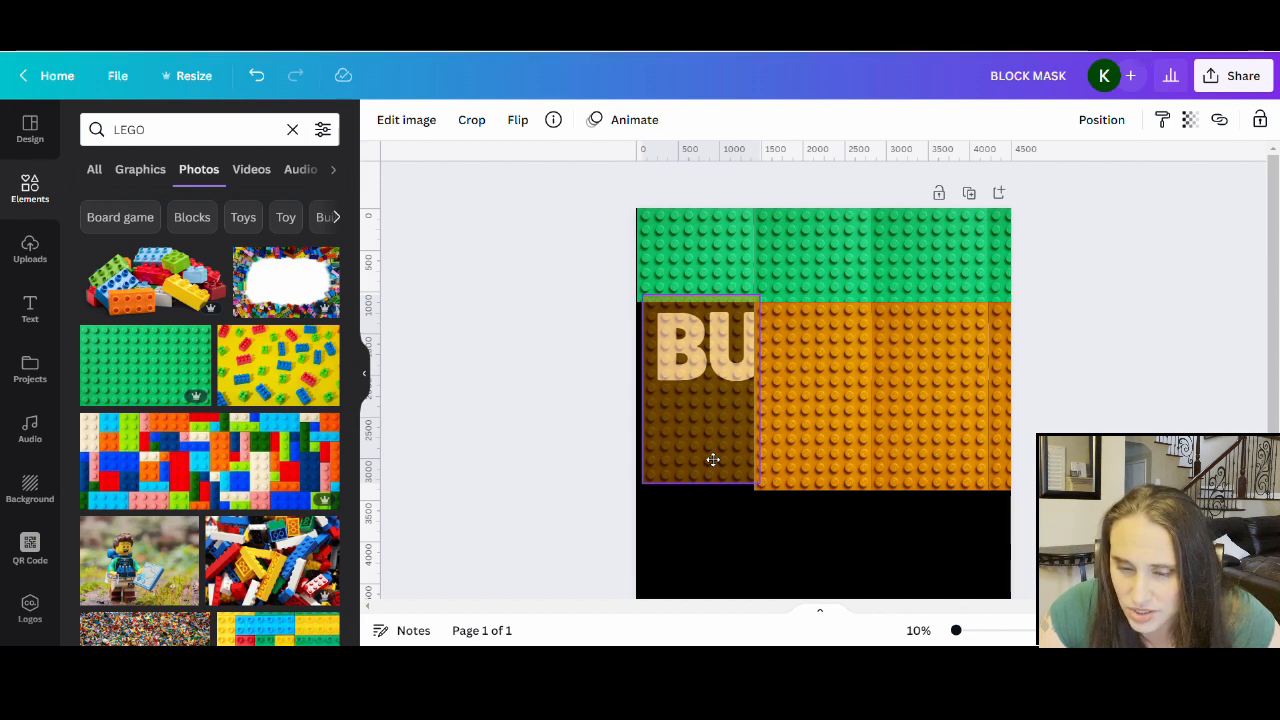
left_click_drag(712, 459, 714, 462)
left_click(742, 551)
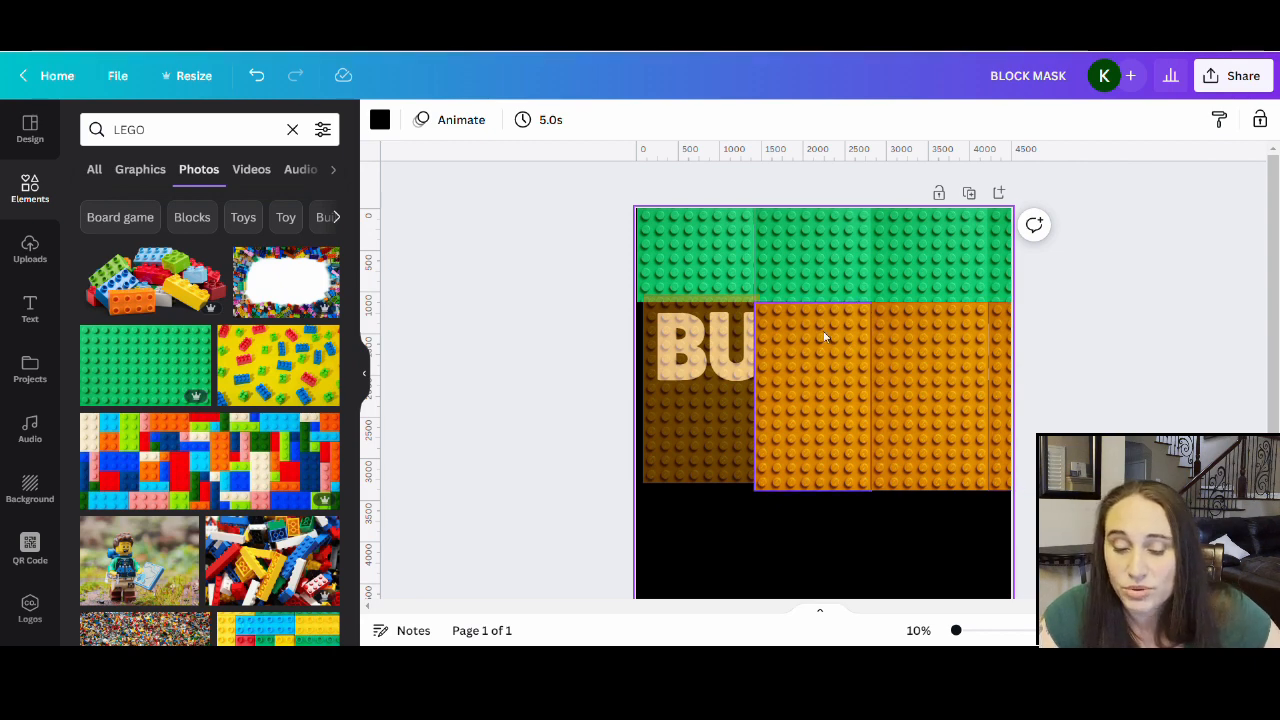
Step: Shrink the semi-transparent baseplate to about 1000 px wide and fit it against the page's left edge directly below the green row
left_click(684, 389)
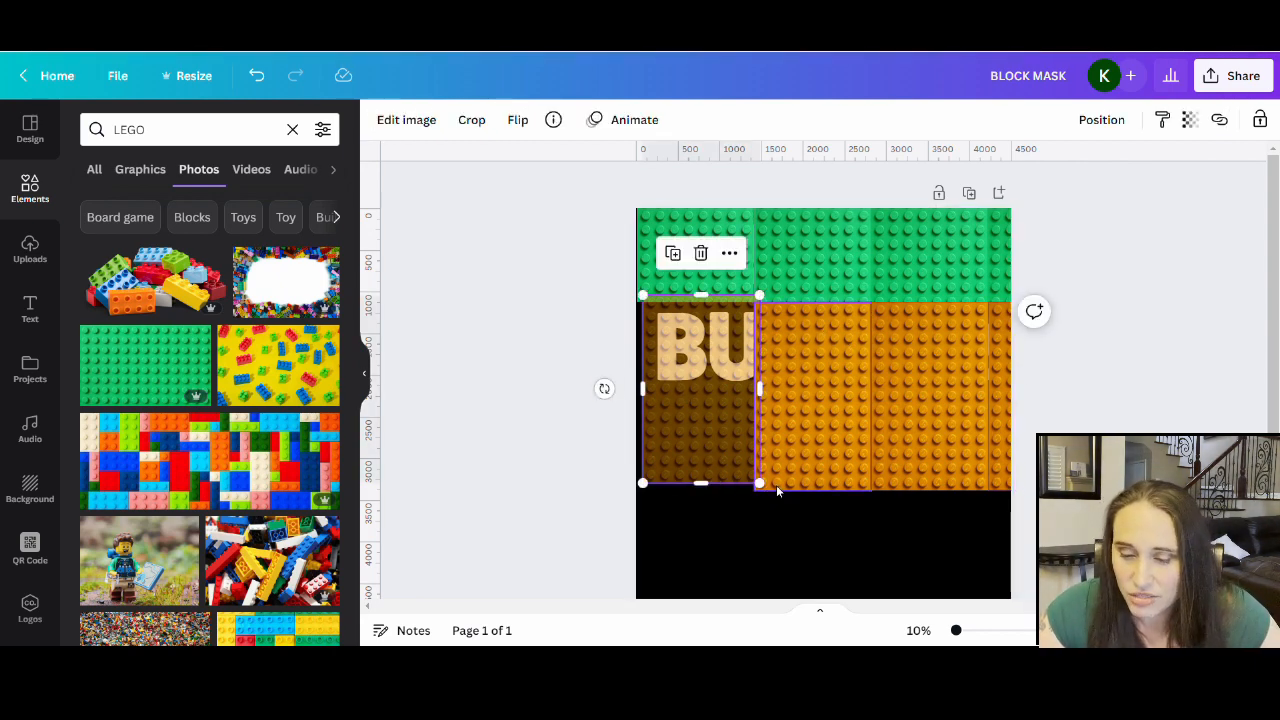
left_click_drag(775, 487, 740, 431)
left_click_drag(690, 389, 680, 389)
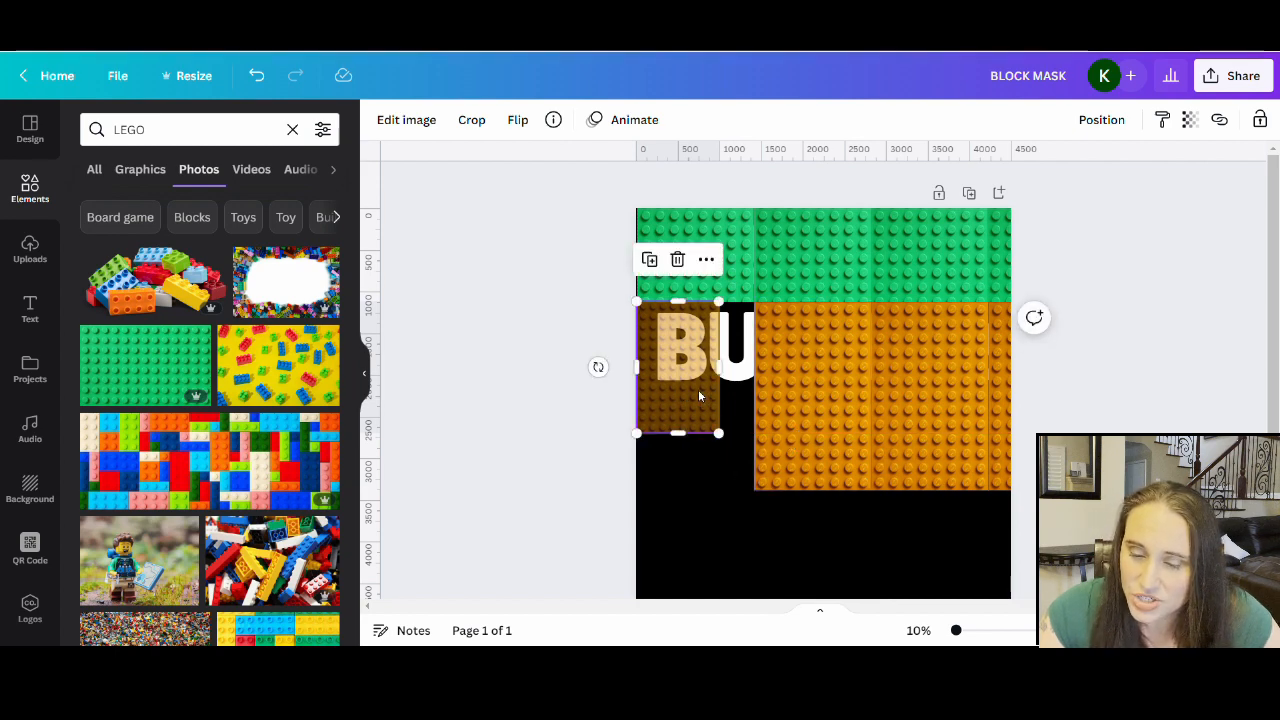
Step: Restore the shrunken orange baseplate at the start of the BUILDER row to full opacity
left_click(1188, 120)
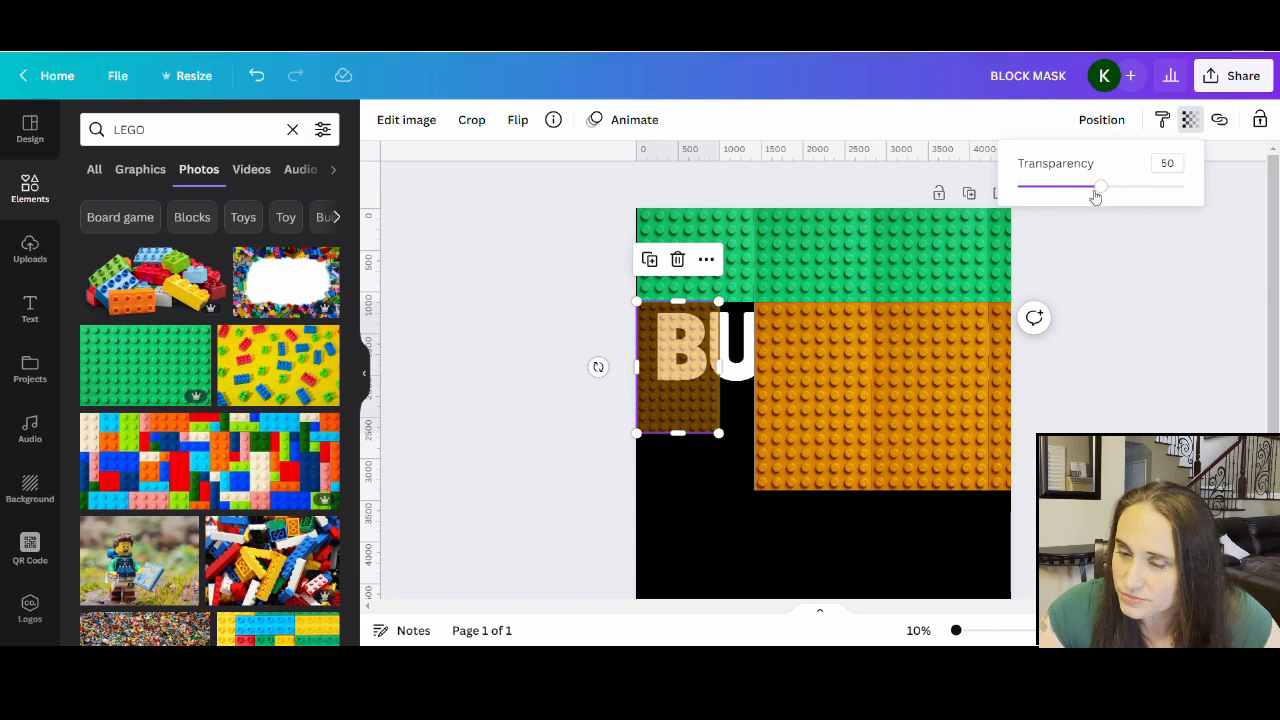
left_click_drag(1106, 189, 1253, 198)
left_click(1224, 368)
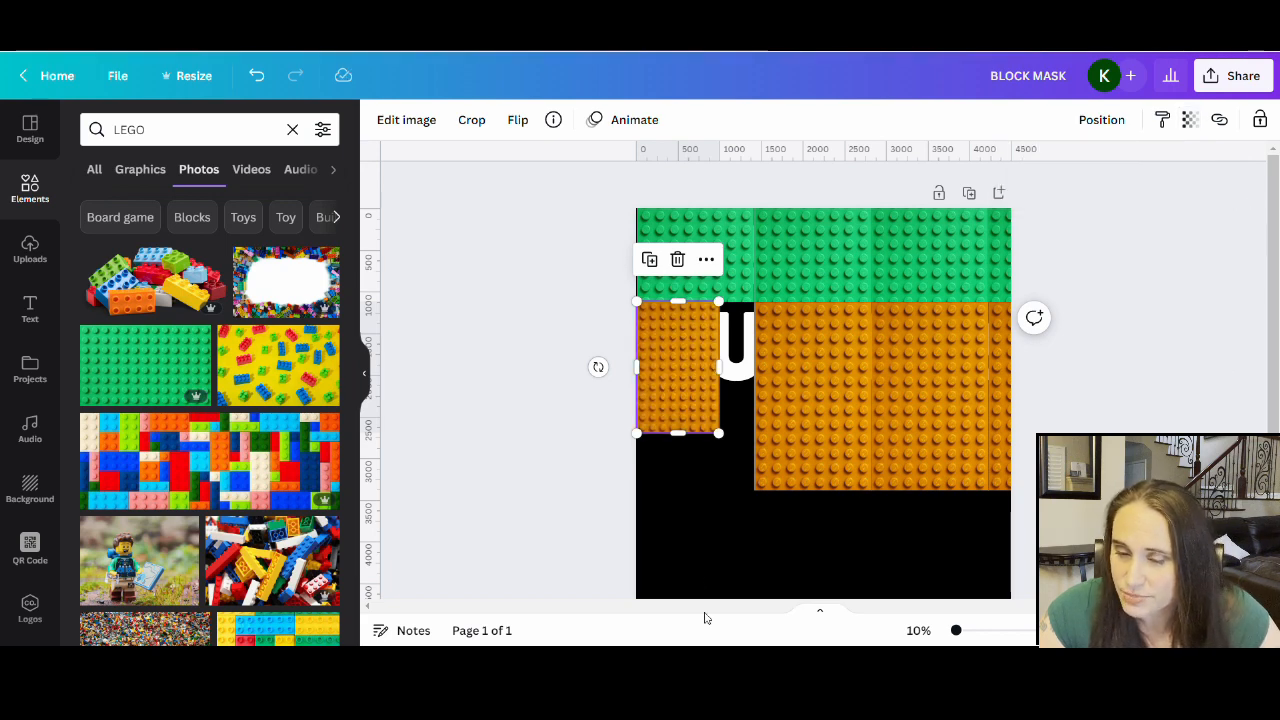
Step: Shrink the second and third orange baseplates to about 1000 px wide and butt each against the plate before it
left_click_drag(800, 418, 771, 417)
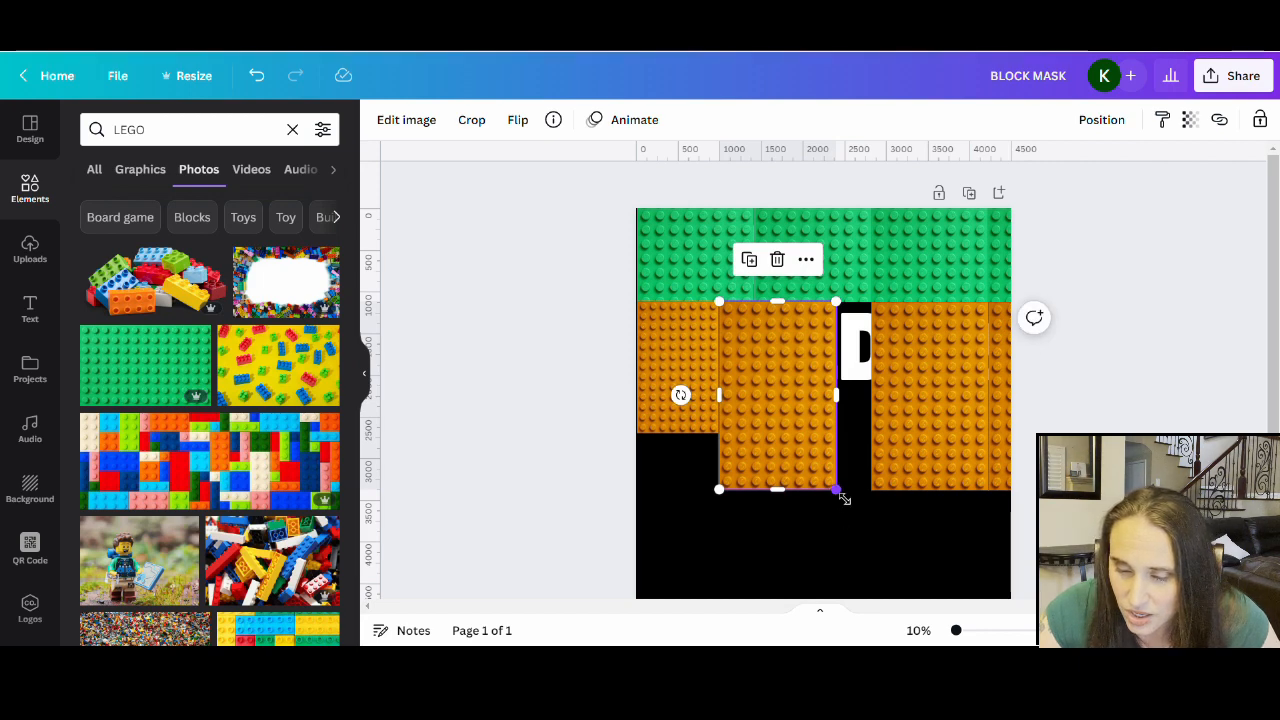
left_click_drag(843, 497, 823, 443)
left_click_drag(889, 411, 836, 402)
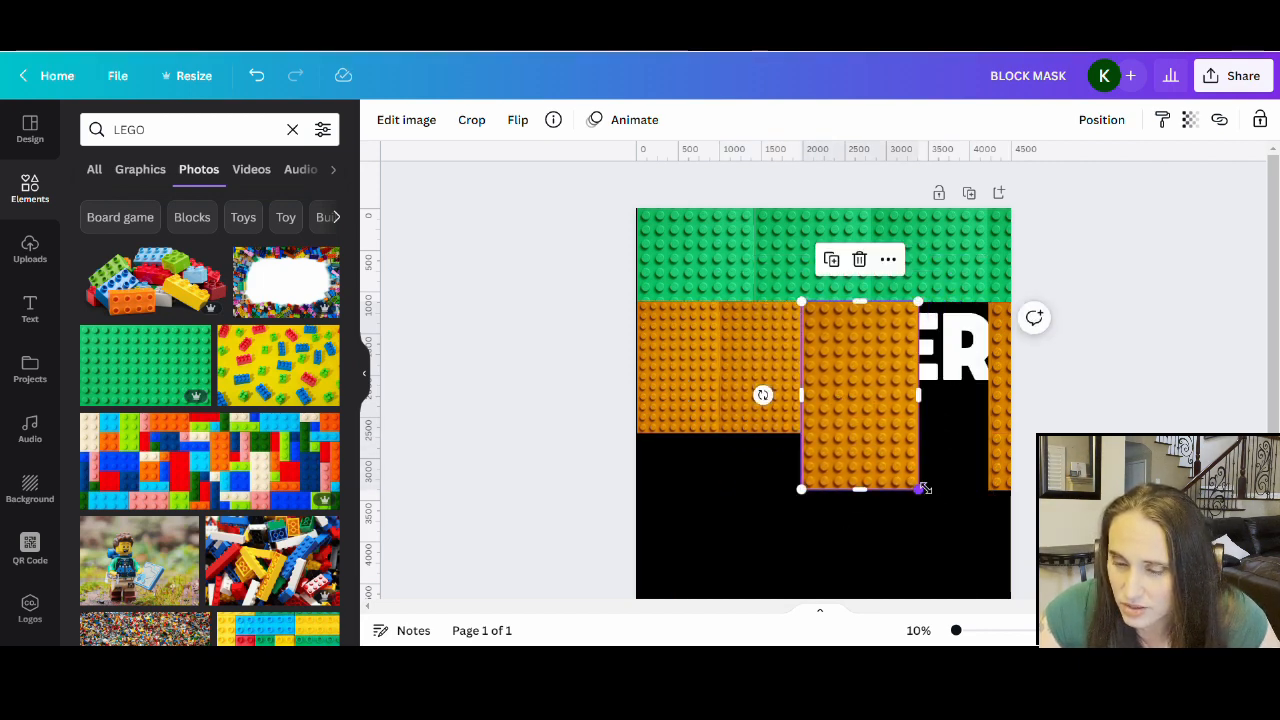
left_click_drag(925, 488, 885, 435)
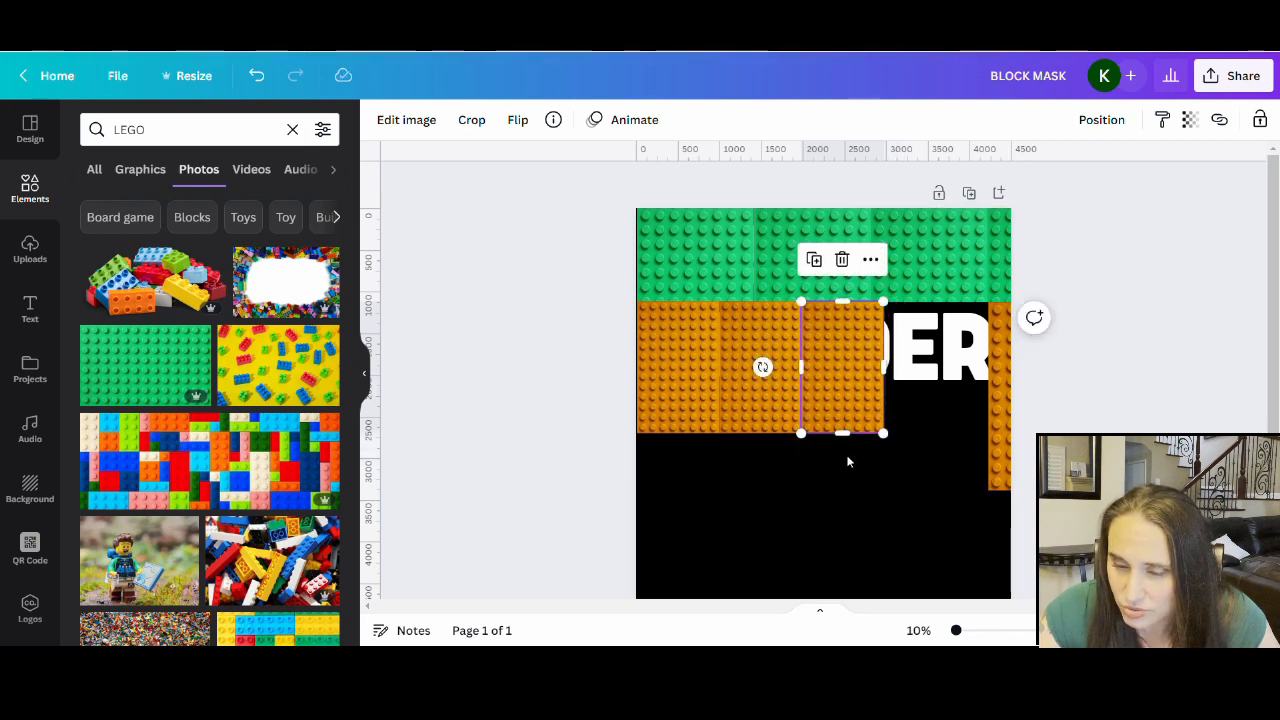
left_click(852, 514)
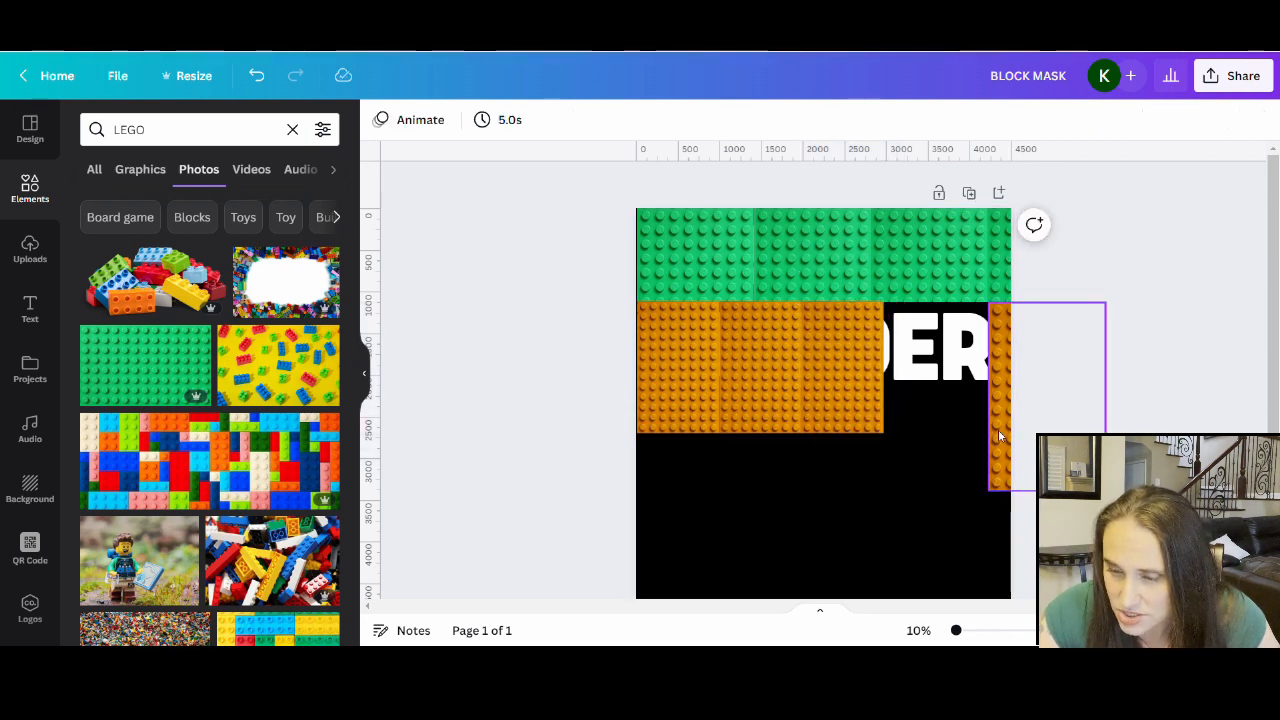
Step: Move the fourth orange baseplate against the third and shrink it to about 1000 px wide
left_click_drag(1003, 432, 894, 430)
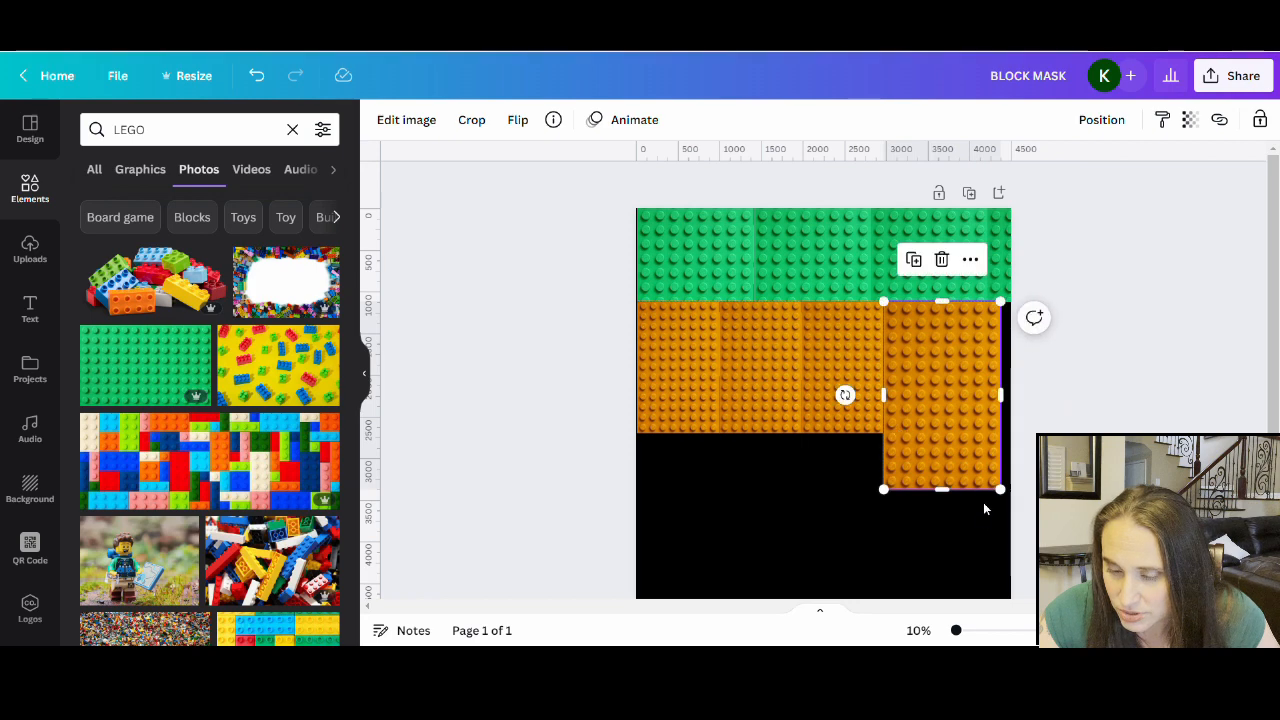
left_click_drag(1001, 492, 968, 434)
left_click(903, 503)
left_click(925, 398)
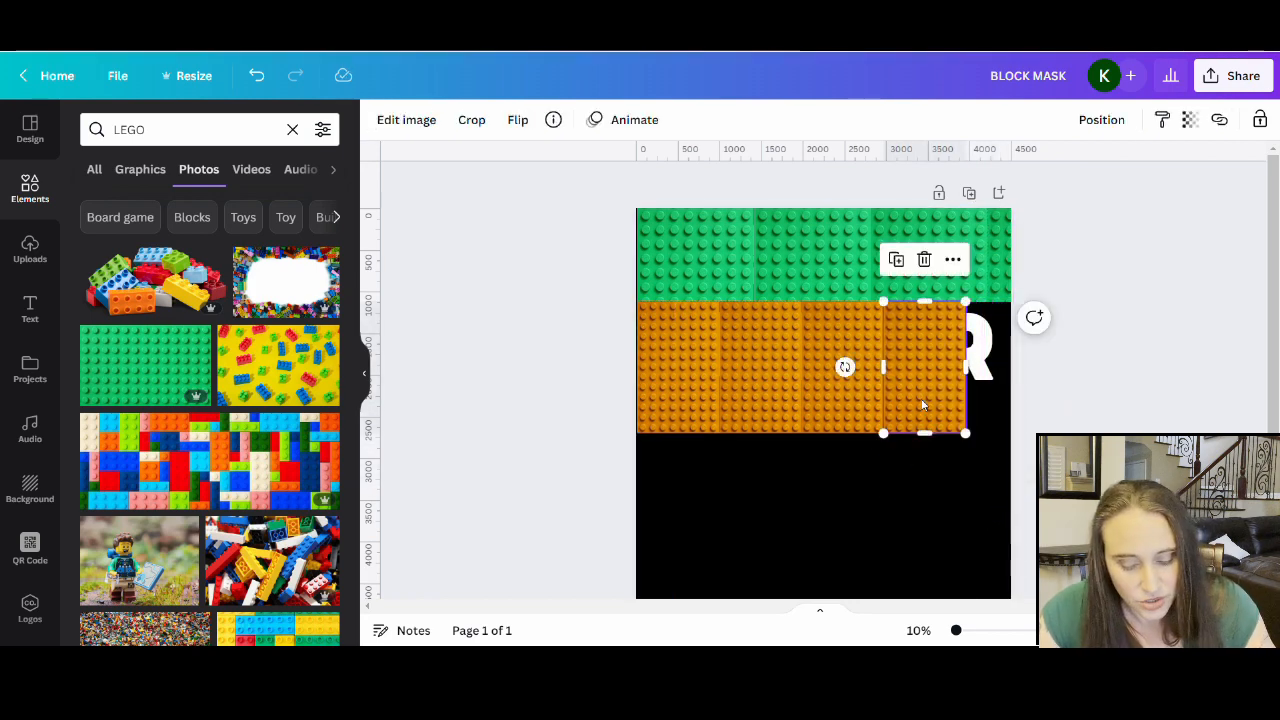
Step: Duplicate the fourth orange baseplate into the gap at the page's right edge and nudge the copy up level with the row
left_click_drag(917, 395, 1002, 404)
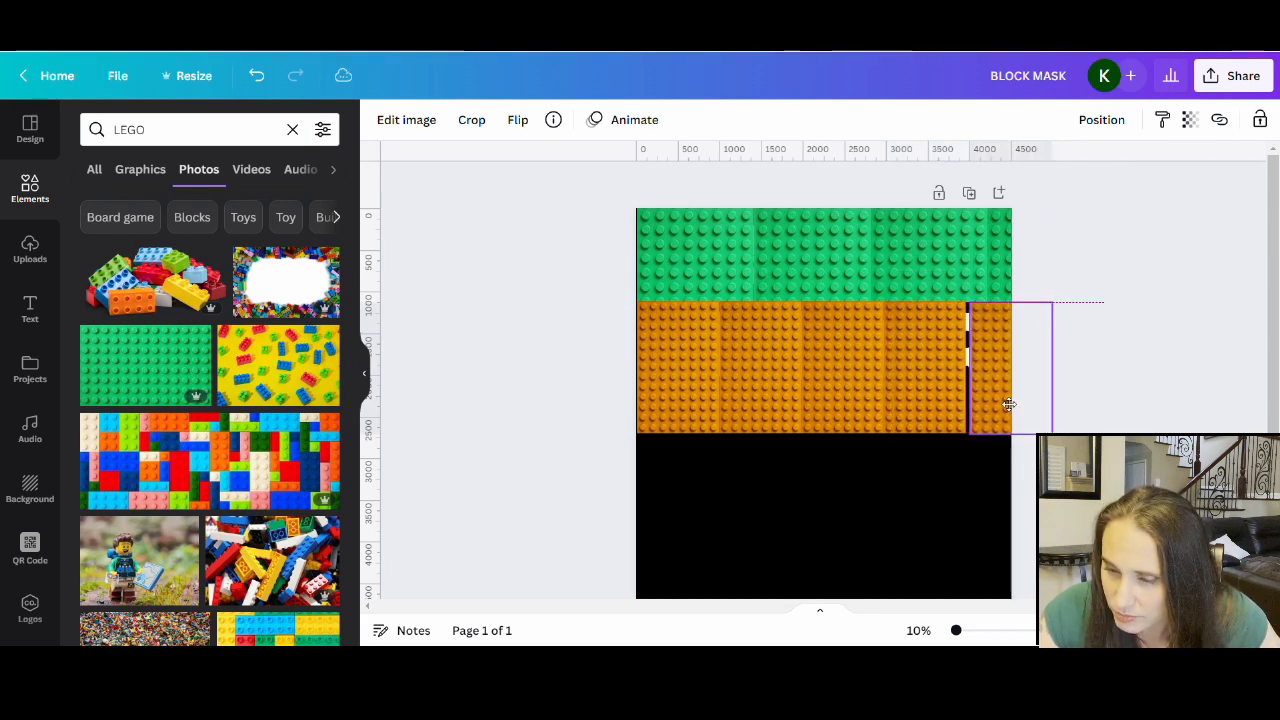
left_click_drag(1004, 404, 997, 396)
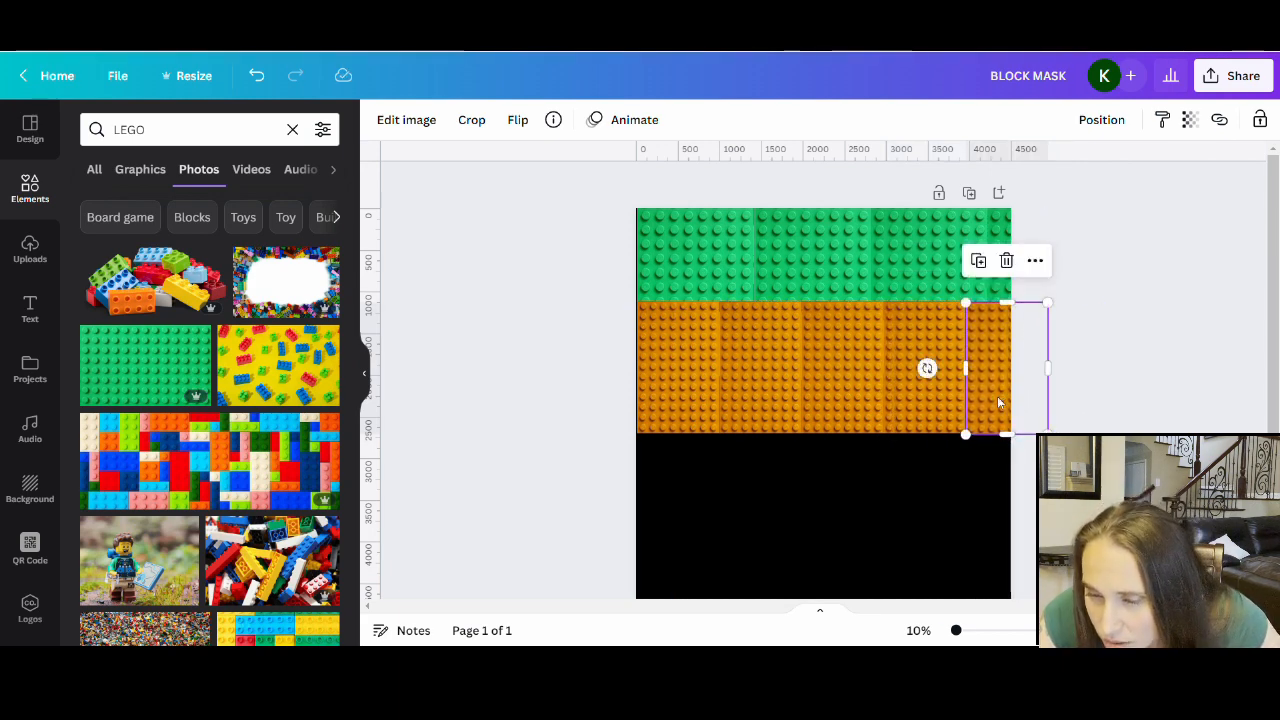
left_click(917, 506)
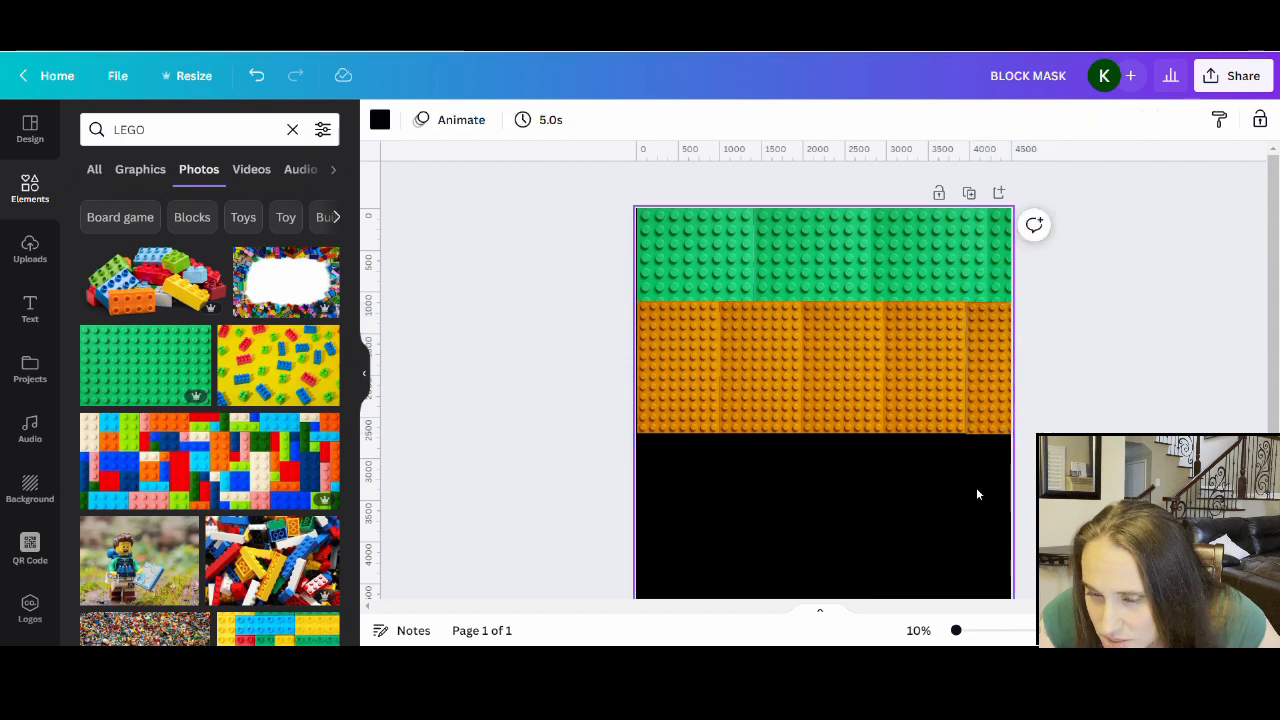
left_click(1008, 415)
key("Up")
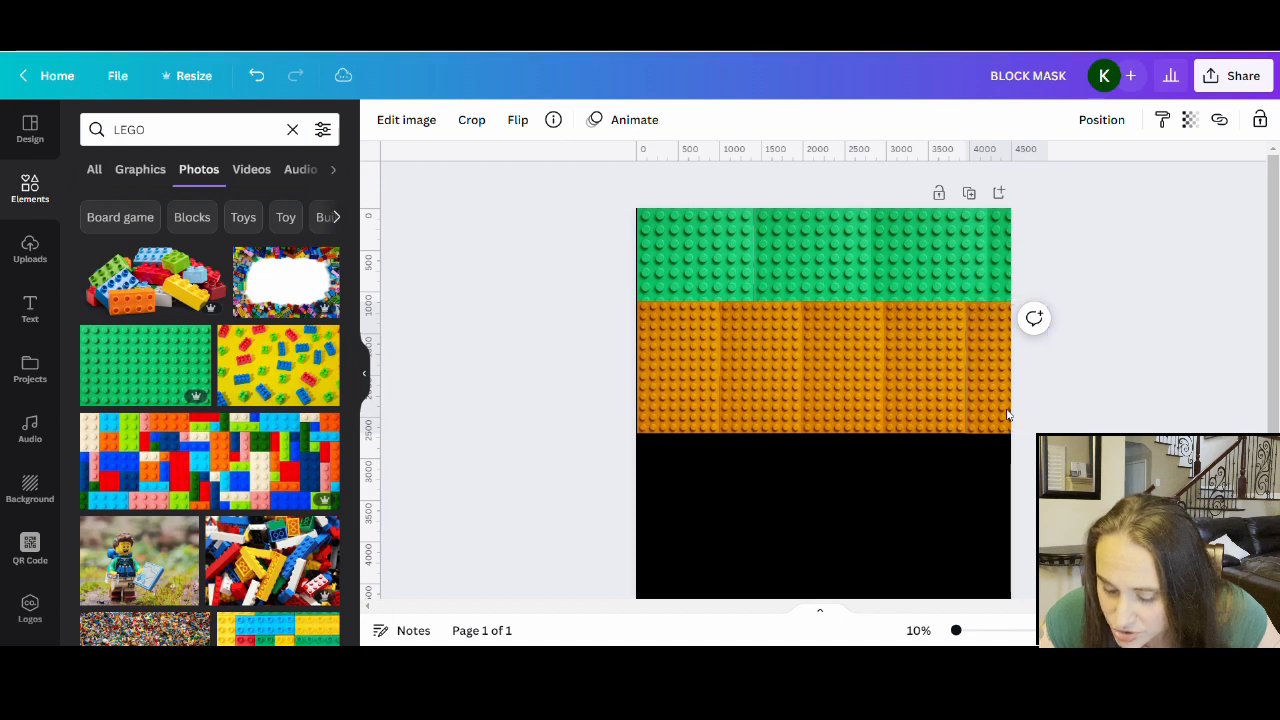
left_click(1050, 558)
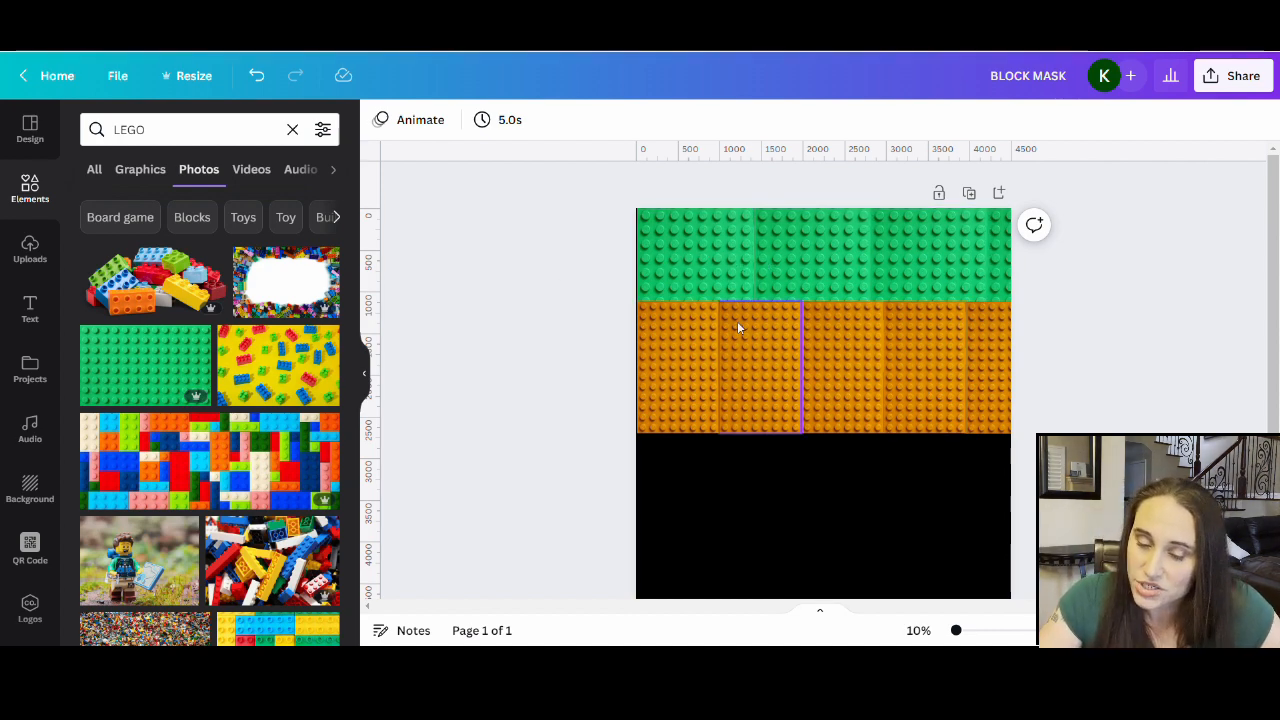
Step: Try shrinking the first green baseplate to about 1000 px wide and aligning it with the top of the orange row
left_click(699, 249)
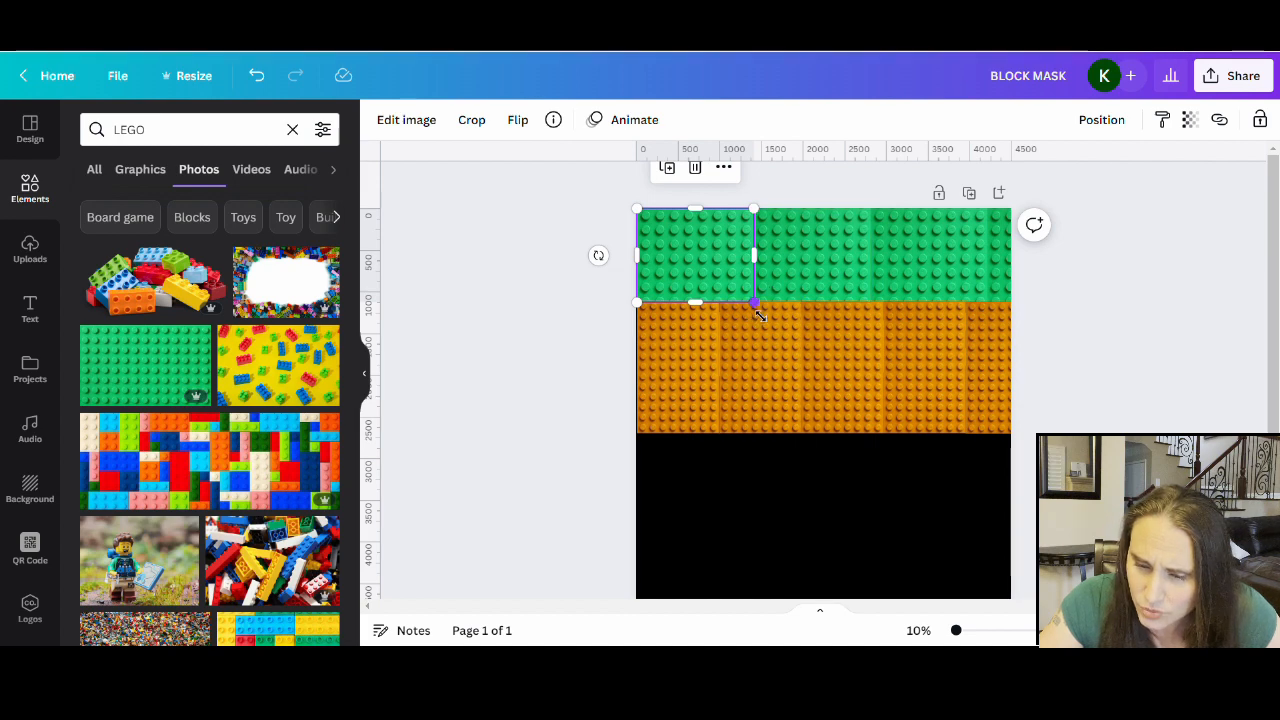
left_click_drag(761, 311, 685, 279)
mouse_move(678, 235)
left_mouse_down()
mouse_move(677, 220)
mouse_move(694, 229)
mouse_move(690, 246)
left_mouse_up()
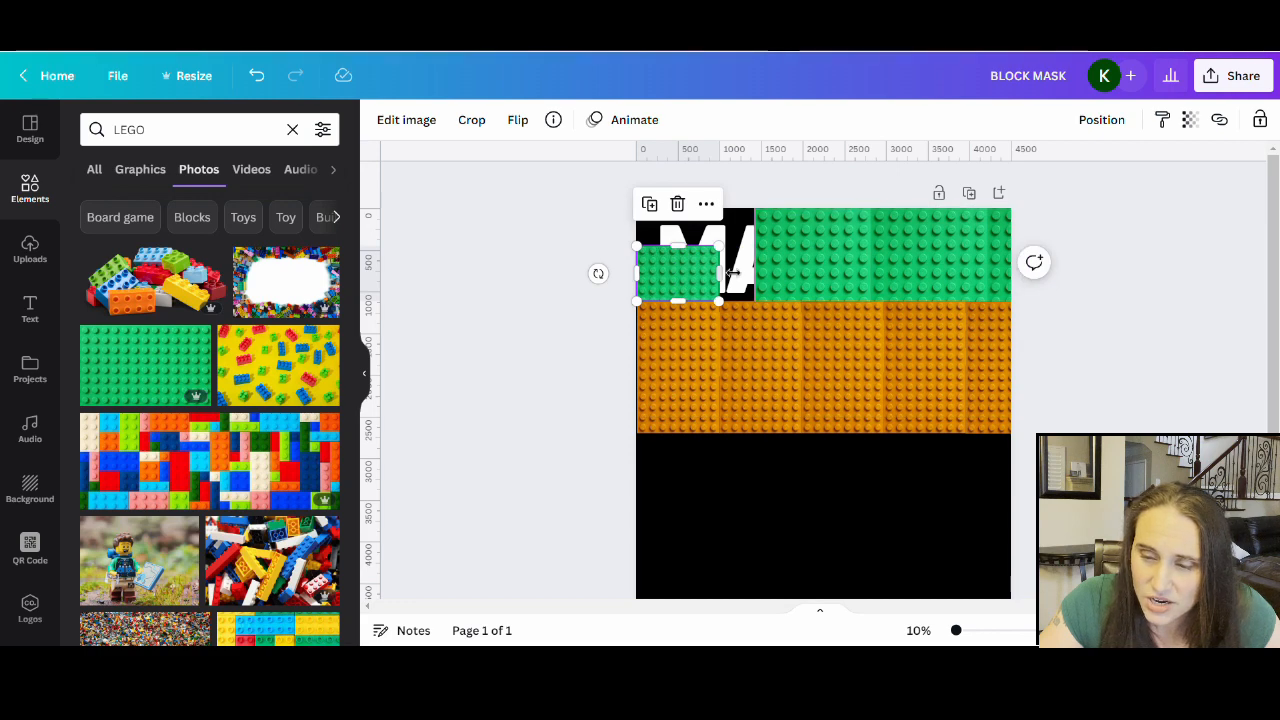
Step: Delete all the green baseplates covering the MASTER row
key("Delete")
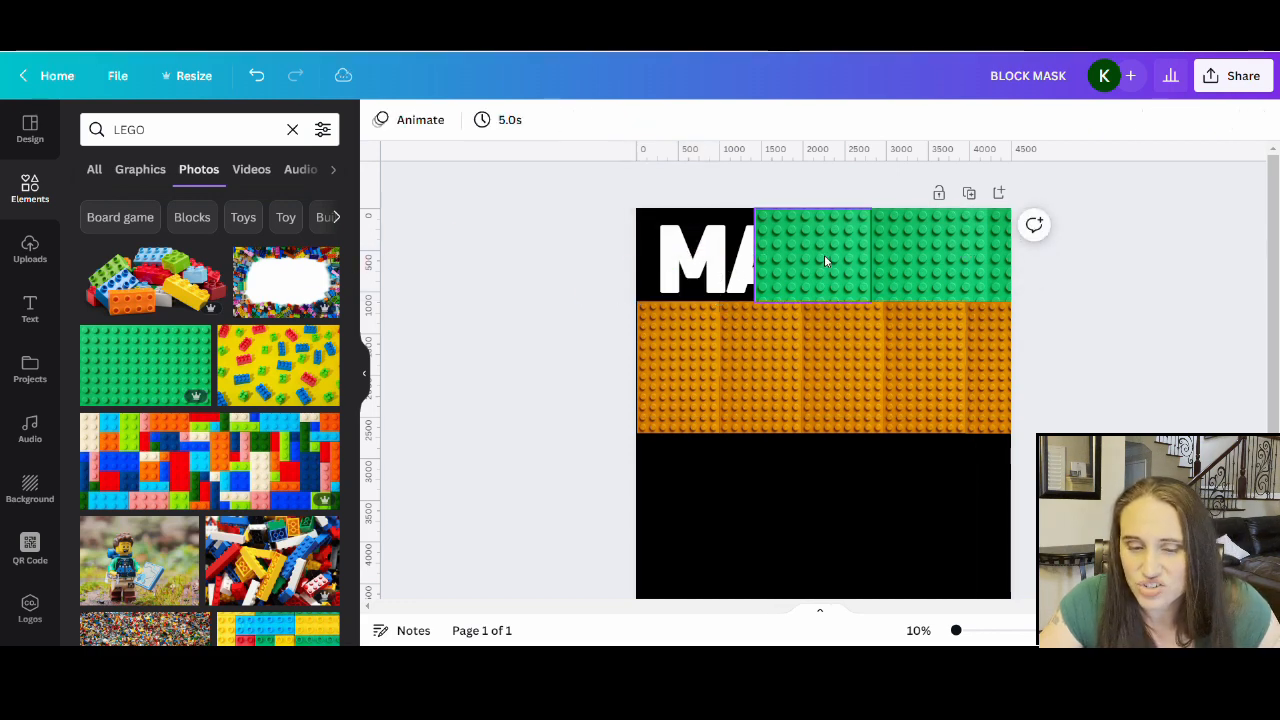
left_click_drag(824, 257, 795, 250)
key("Delete")
left_click_drag(905, 250, 1025, 251)
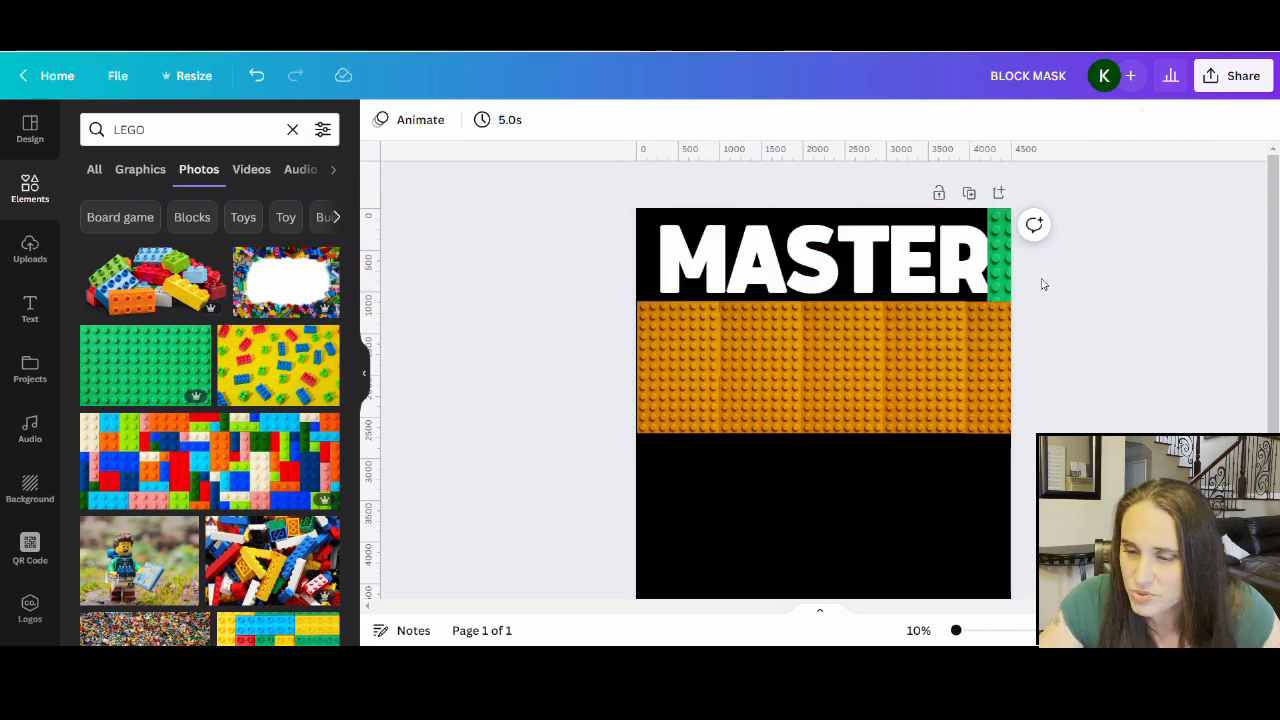
key("Delete")
Step: Add the green LEGO baseplate photo to the page and rotate it 90 degrees to stand upright
left_click(145, 365)
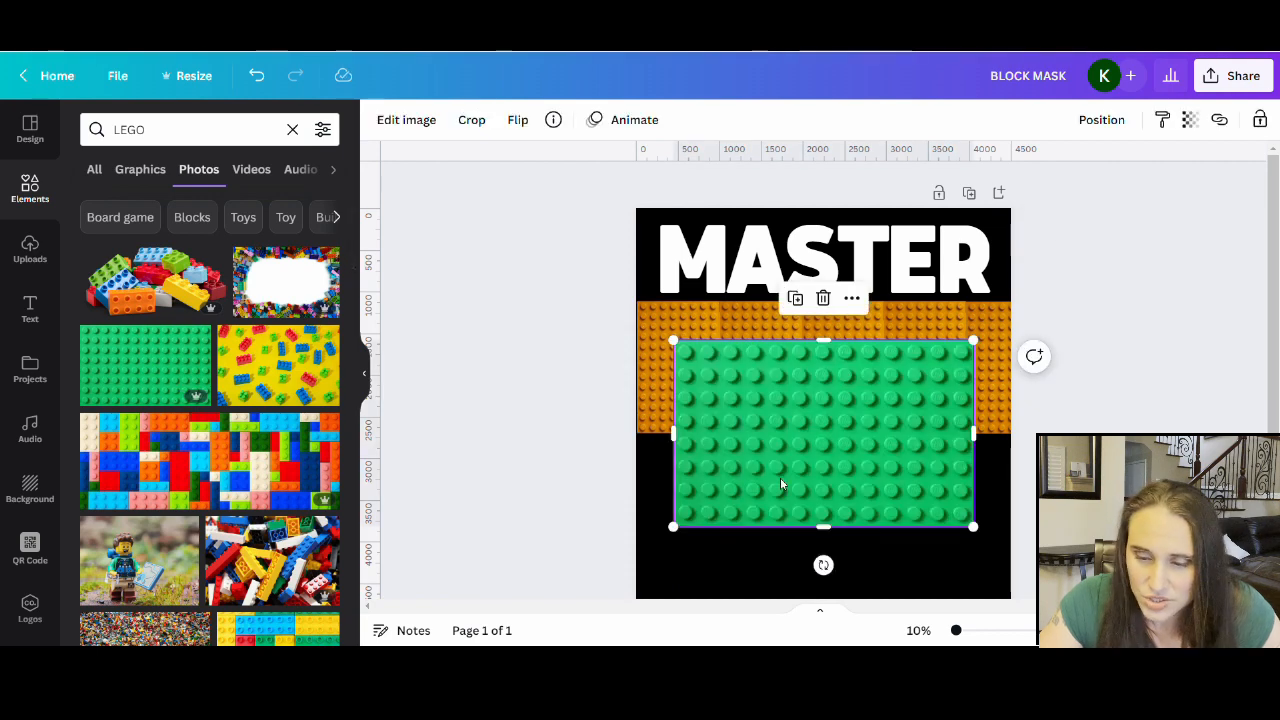
left_click_drag(826, 563, 743, 436)
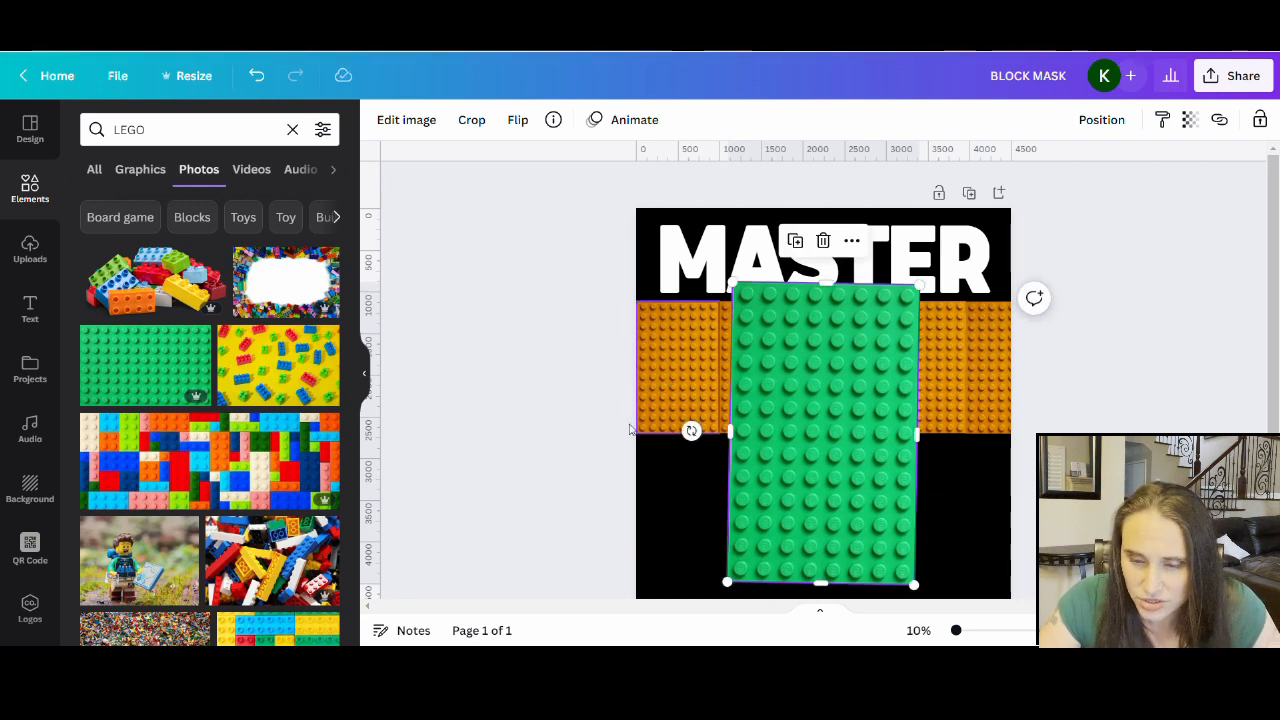
left_click_drag(691, 431, 985, 433)
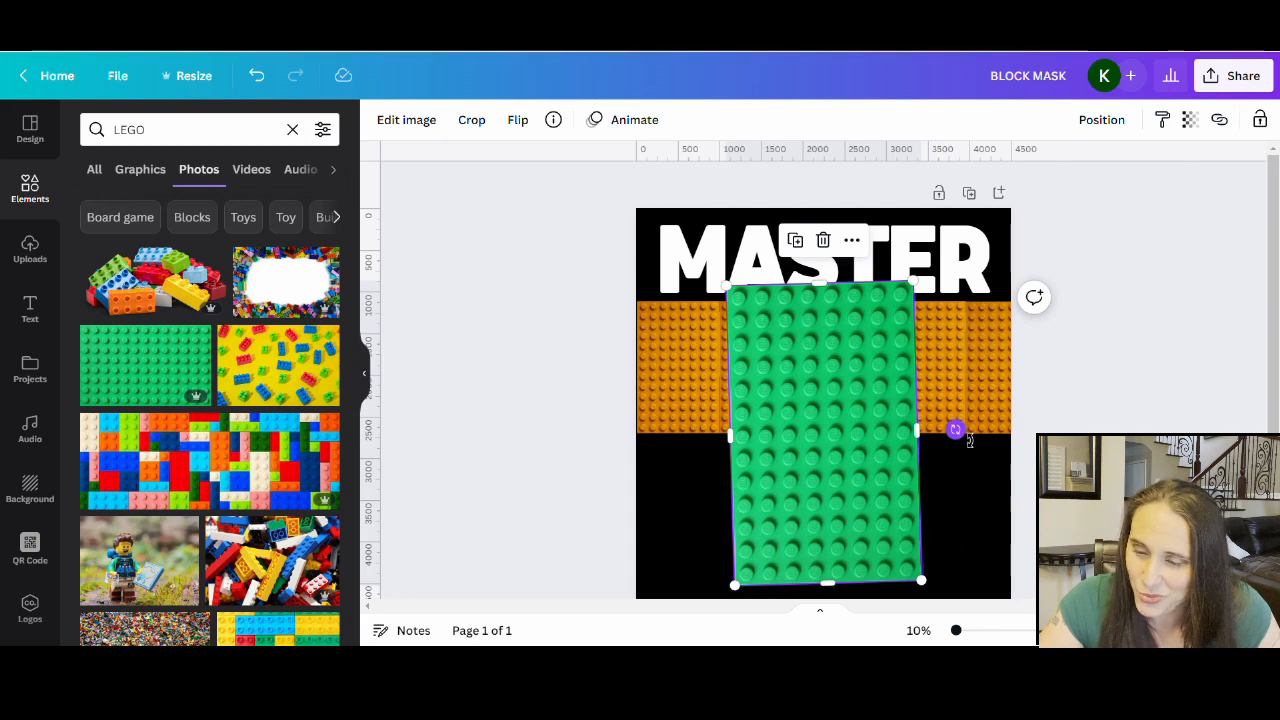
left_click_drag(967, 439, 690, 434)
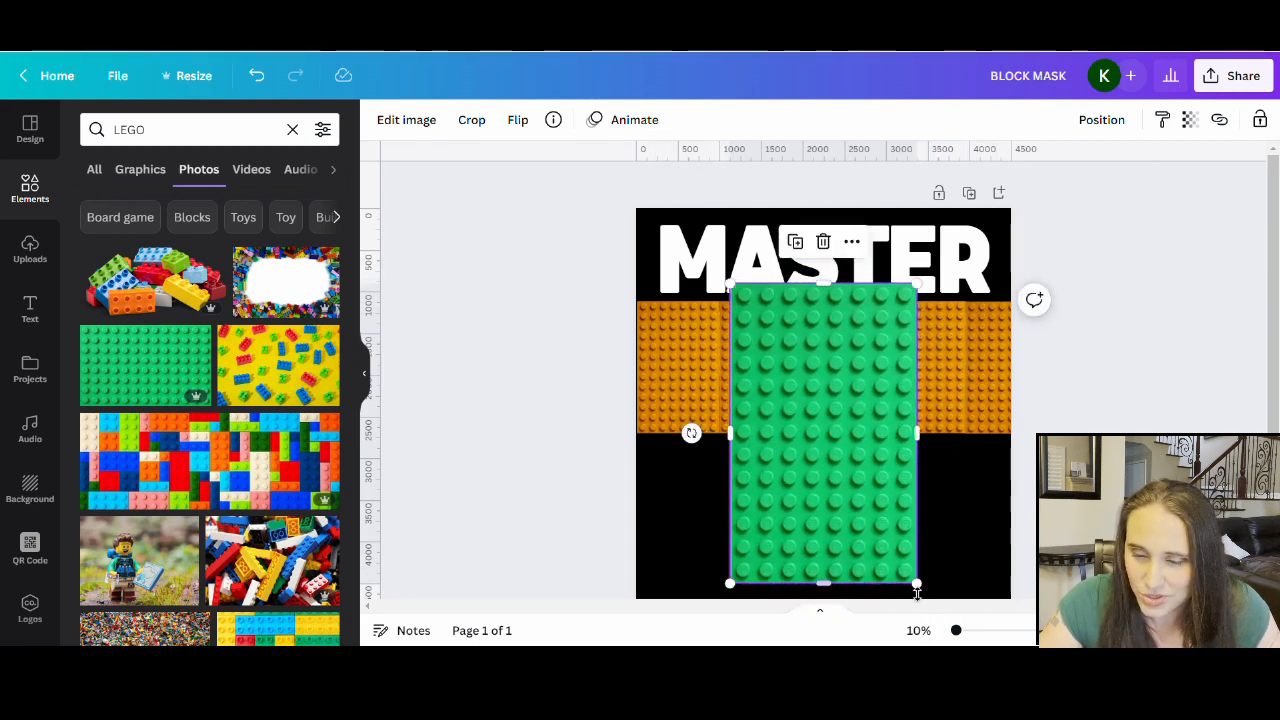
Step: Shrink the green baseplate and place it in the page's top-left corner, tucked against the orange row and about 1000 px wide
left_click_drag(917, 590, 842, 464)
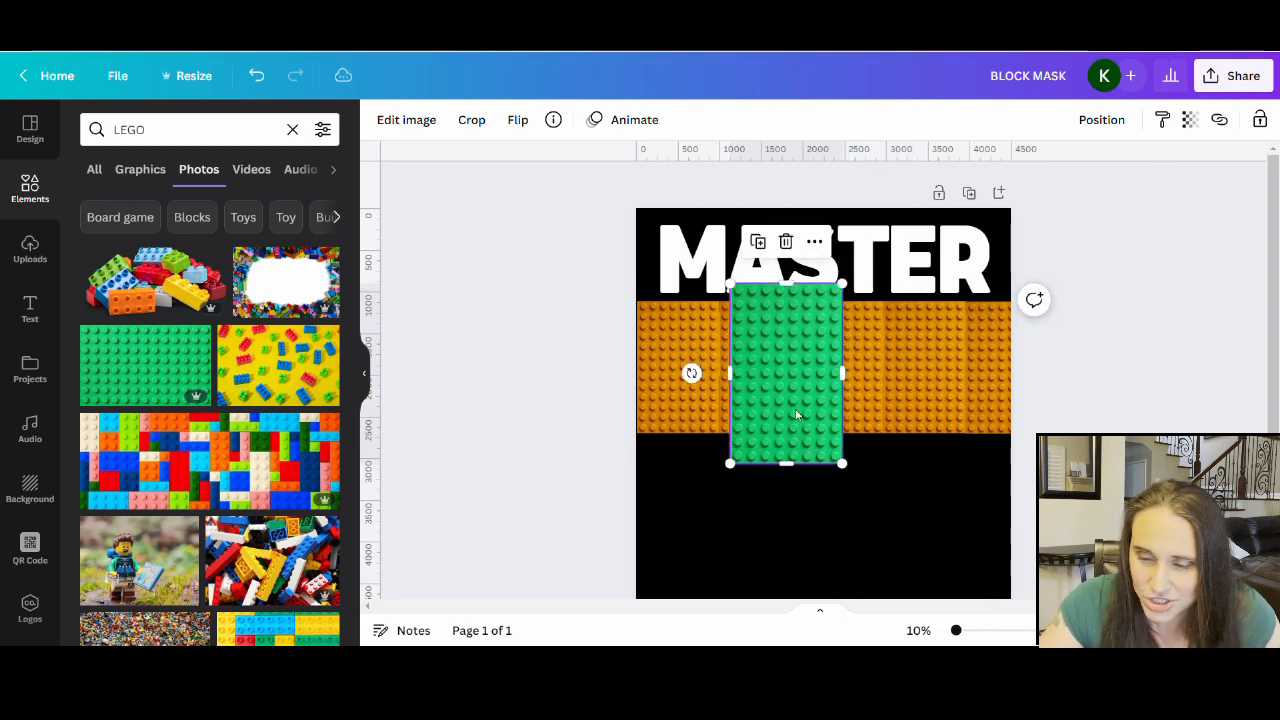
left_click_drag(797, 414, 709, 340)
left_click_drag(750, 388, 693, 309)
left_click(742, 578)
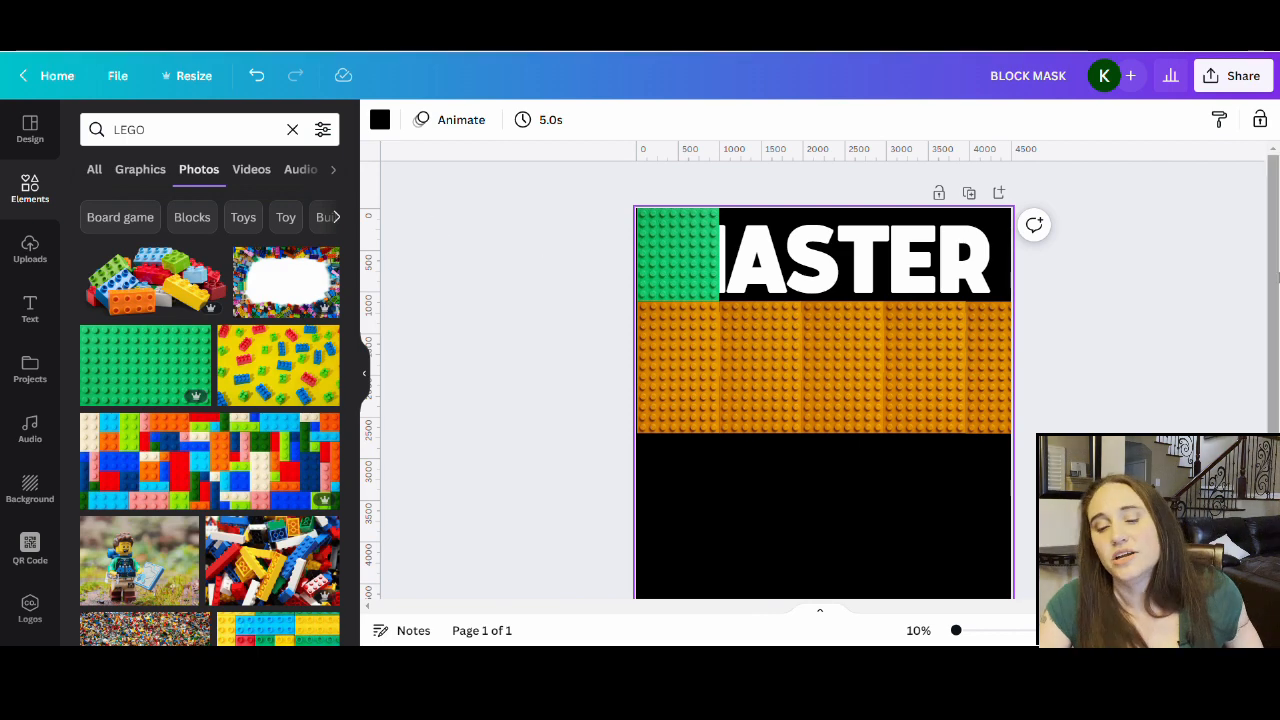
Step: Duplicate the green baseplate four times side by side to cover the whole MASTER row
left_click(674, 261)
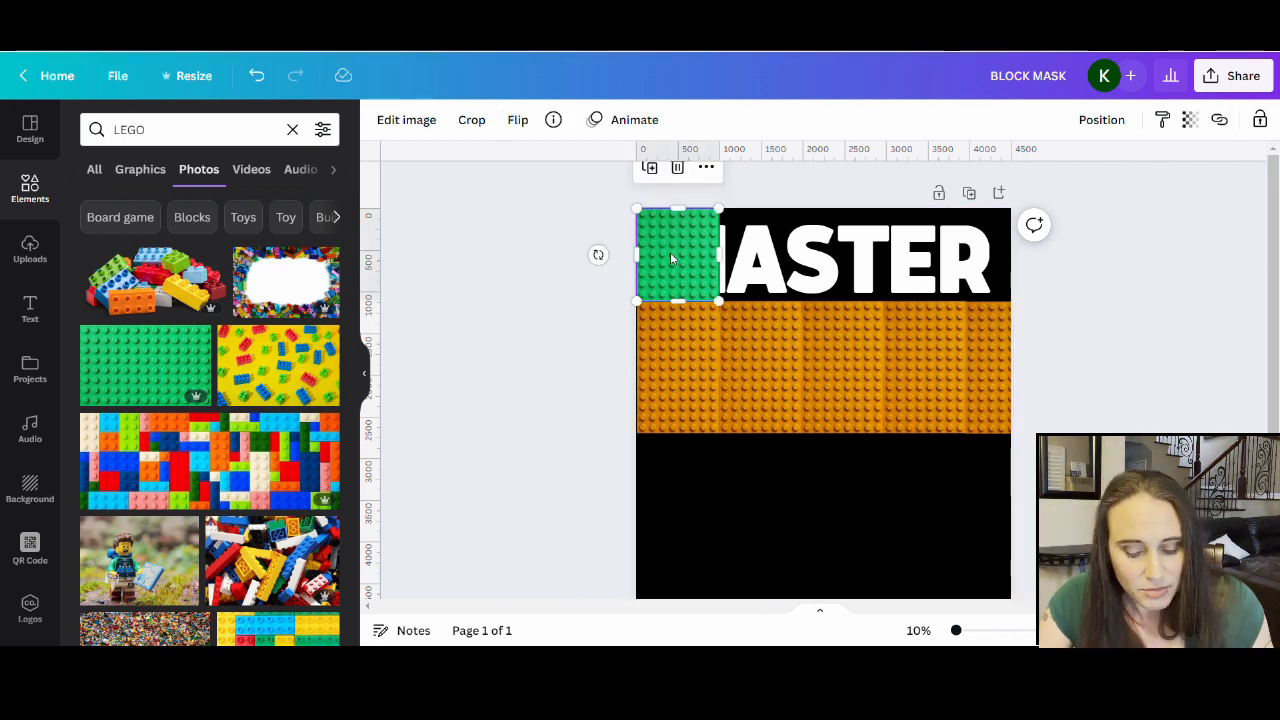
left_click_drag(670, 252, 752, 246)
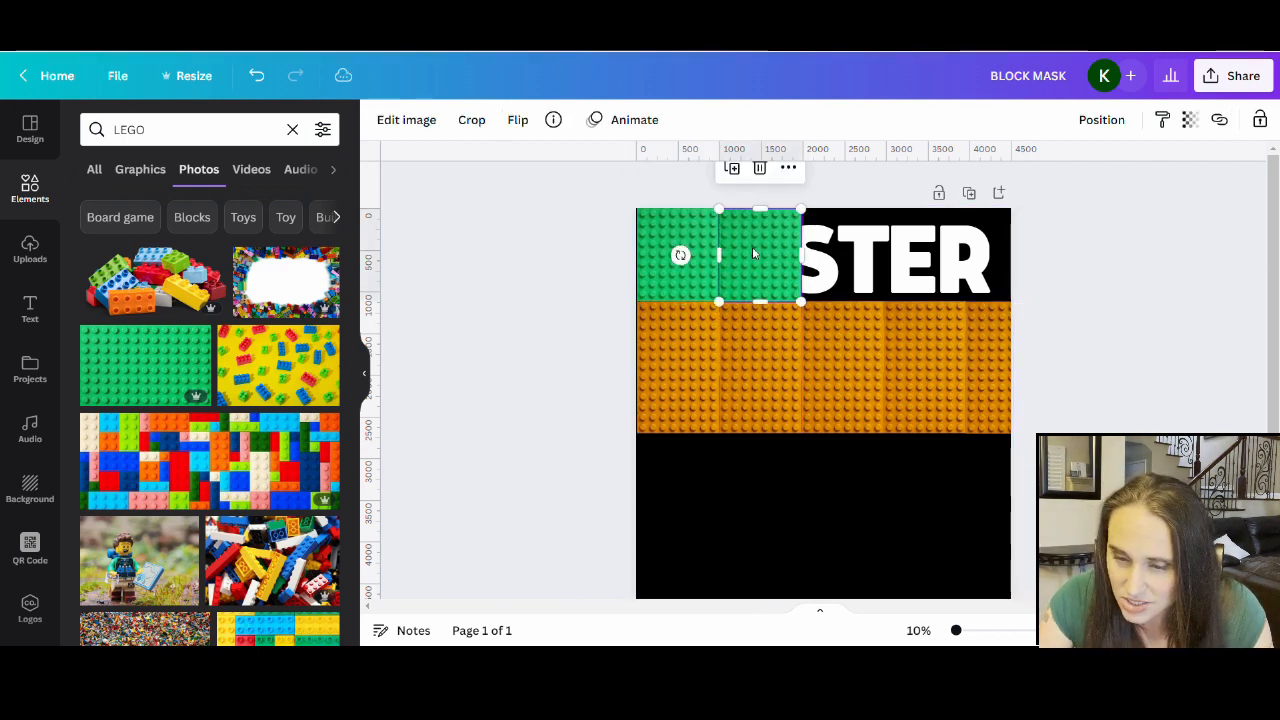
key("ctrl+d")
key("ctrl+d")
key("ctrl+d")
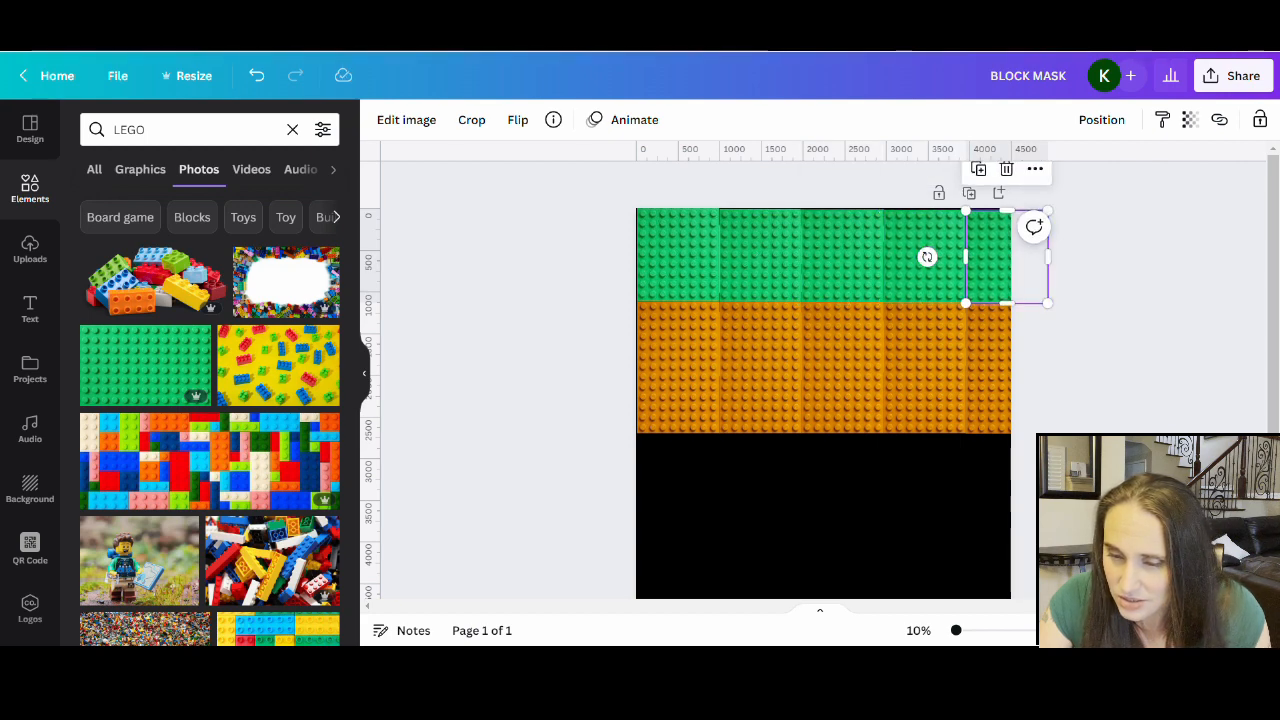
key("Escape")
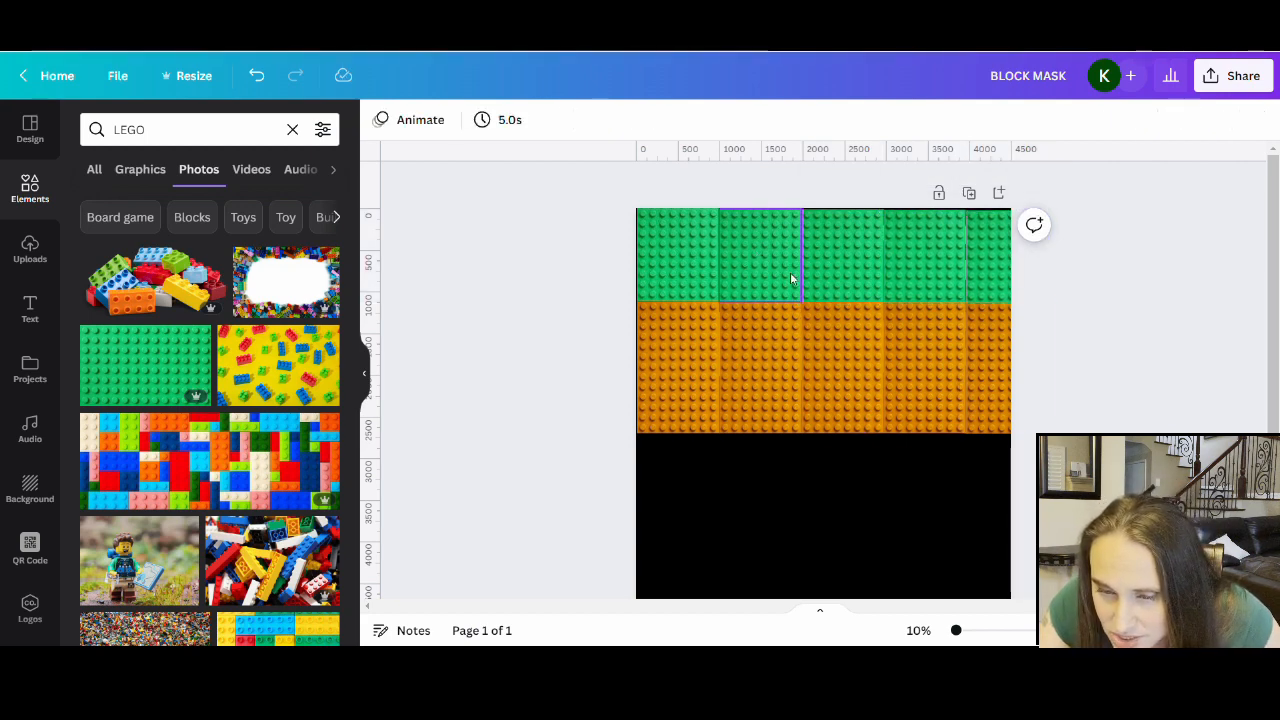
Step: Nudge the second green baseplate left to close the gap beside the first one
left_click_drag(956, 632, 970, 631)
scroll(948, 579, "up", 2)
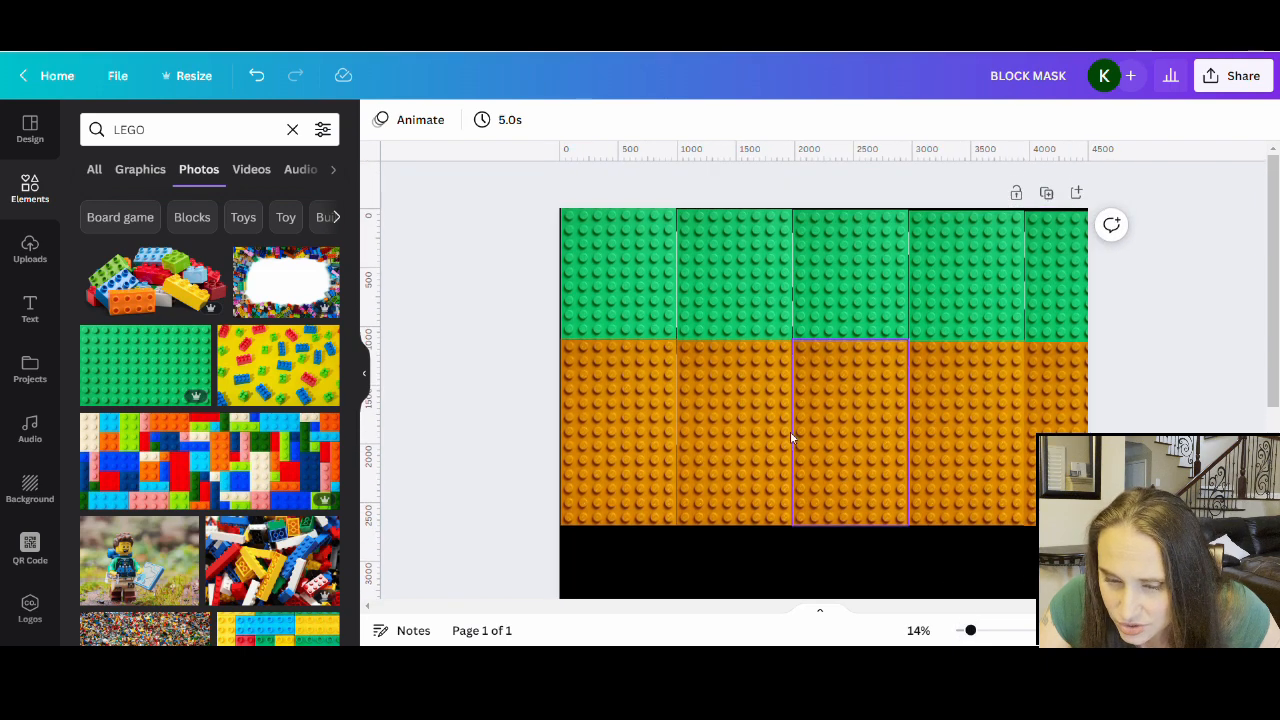
left_click(723, 280)
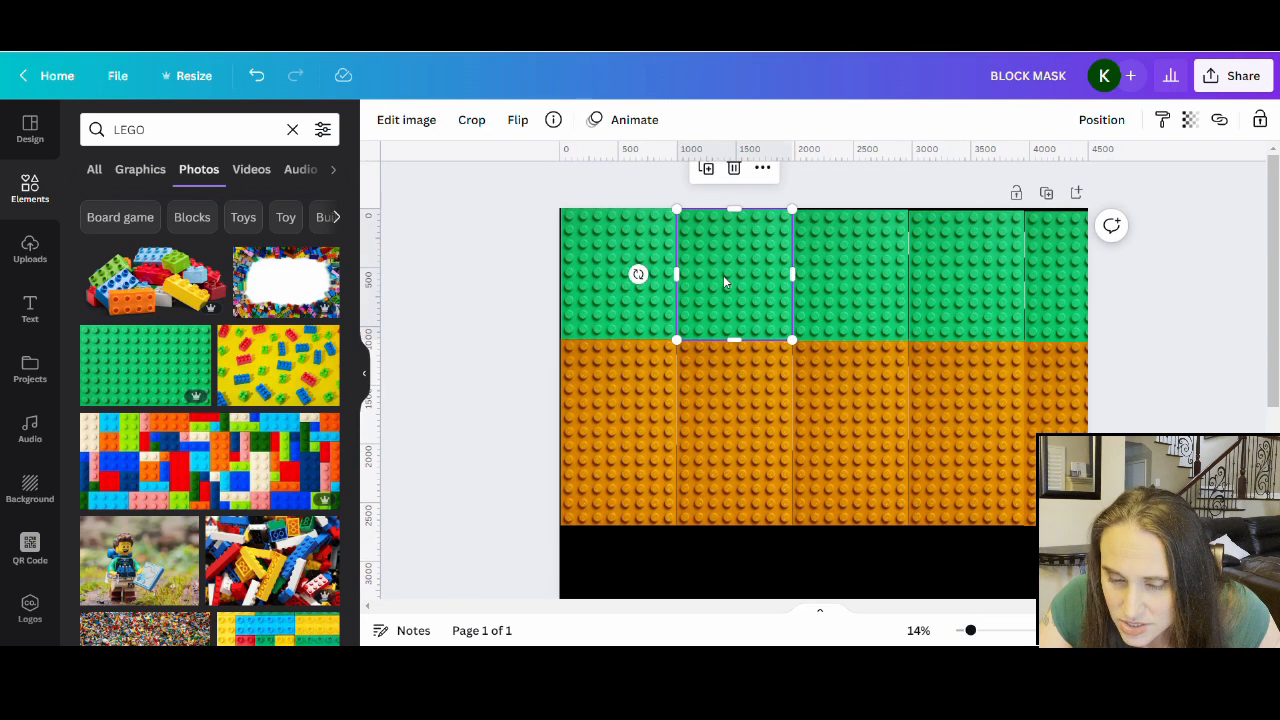
key("Left")
key("Left")
key("Left")
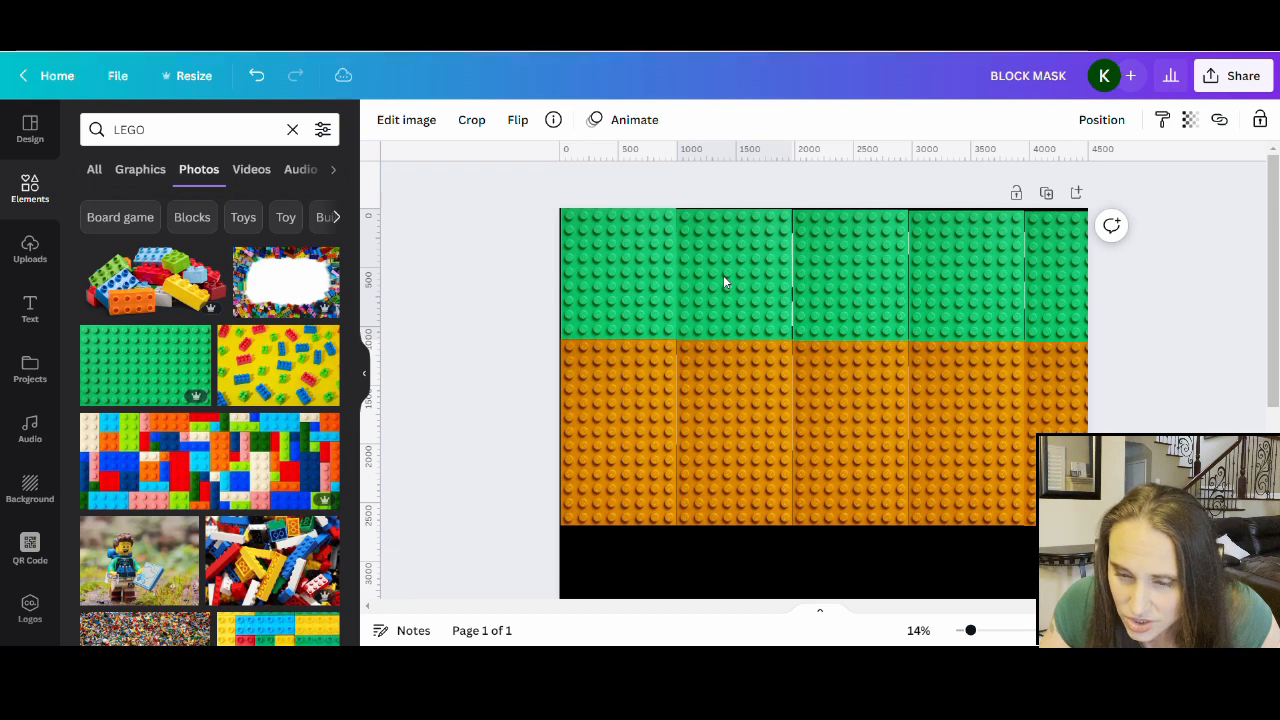
left_click(723, 279)
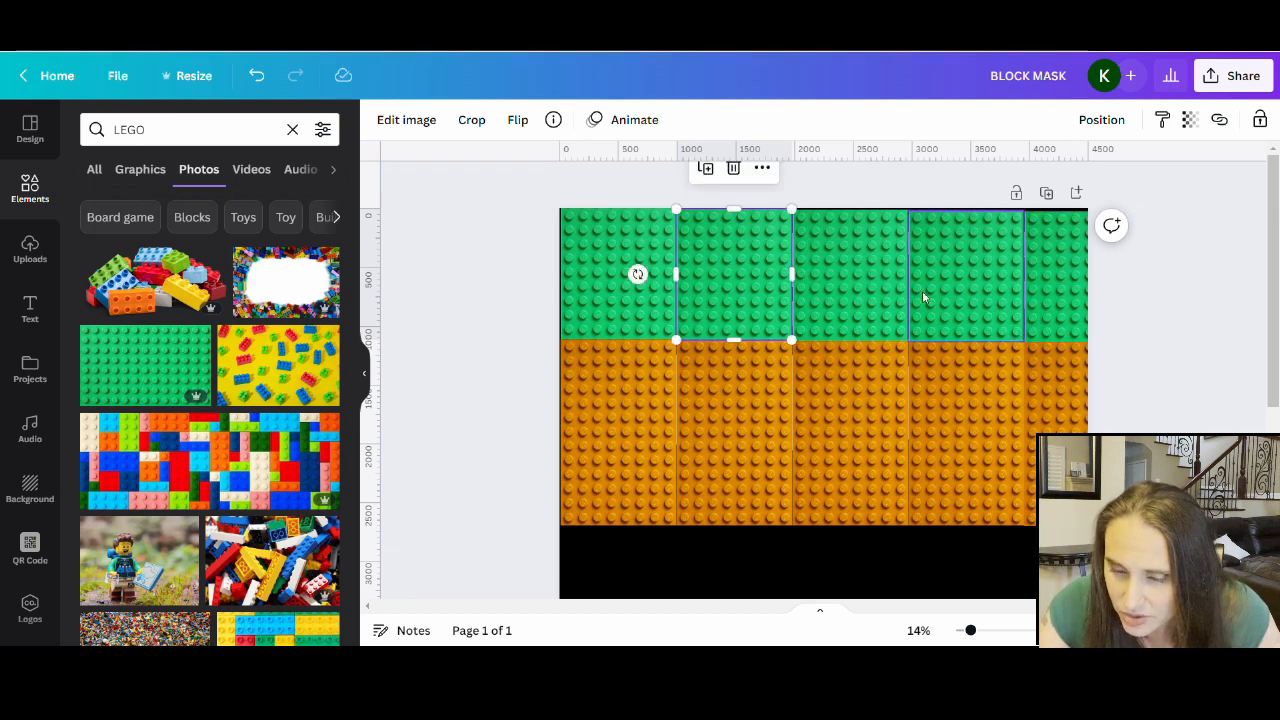
Step: Nudge the third green baseplate left until it meets the second one
left_click(862, 283)
key("Left")
key("Left")
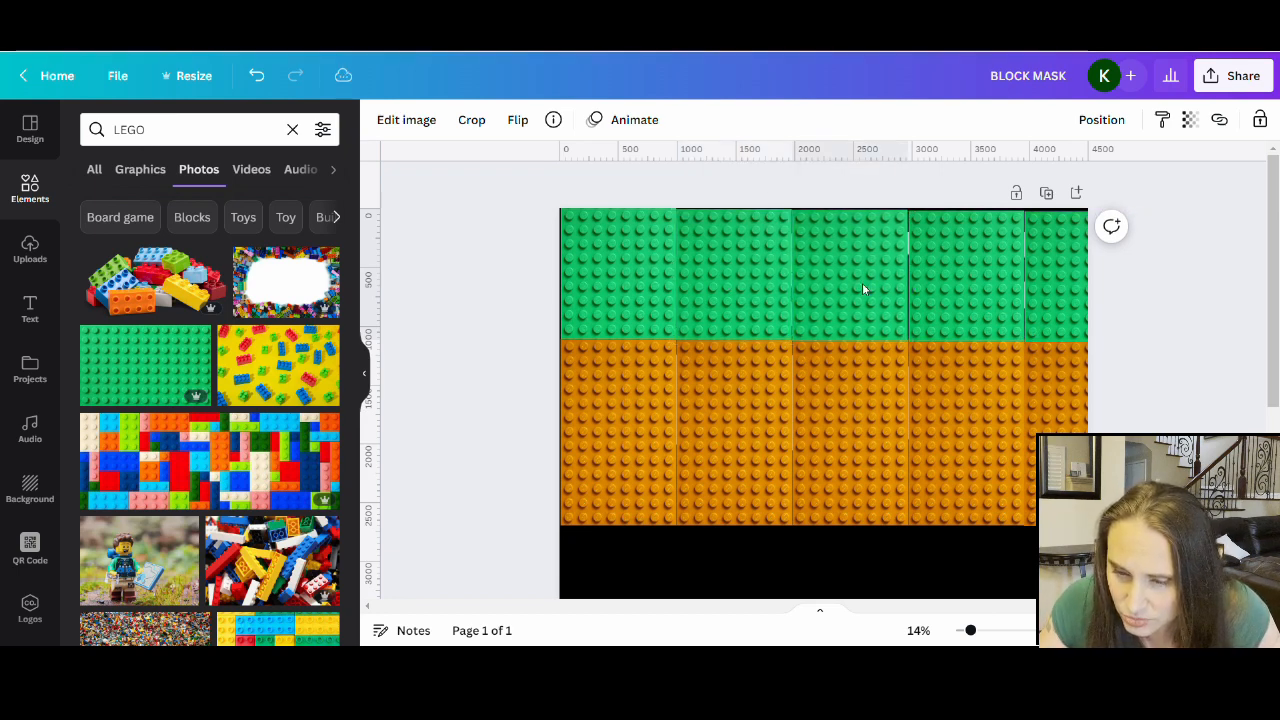
left_click(862, 283)
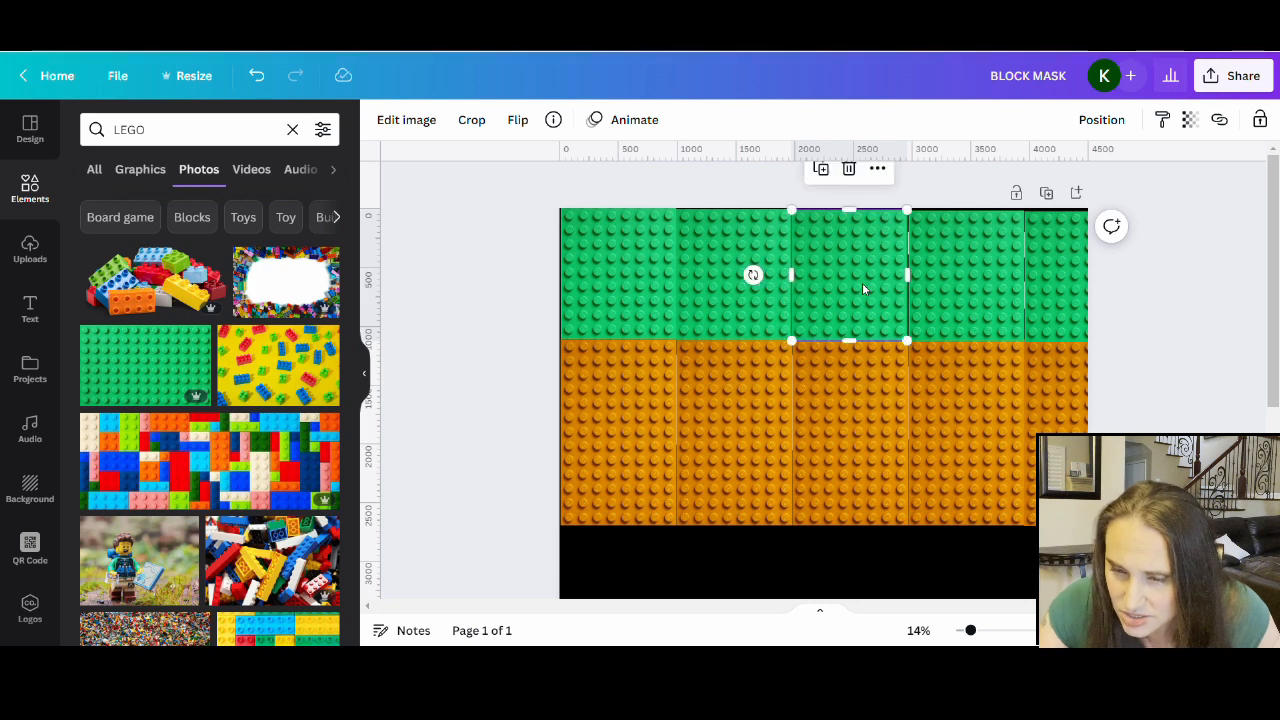
Step: Nudge the fourth green baseplate left to close the gap beside the third one
left_click(915, 297)
key("Left")
key("Left")
key("Left")
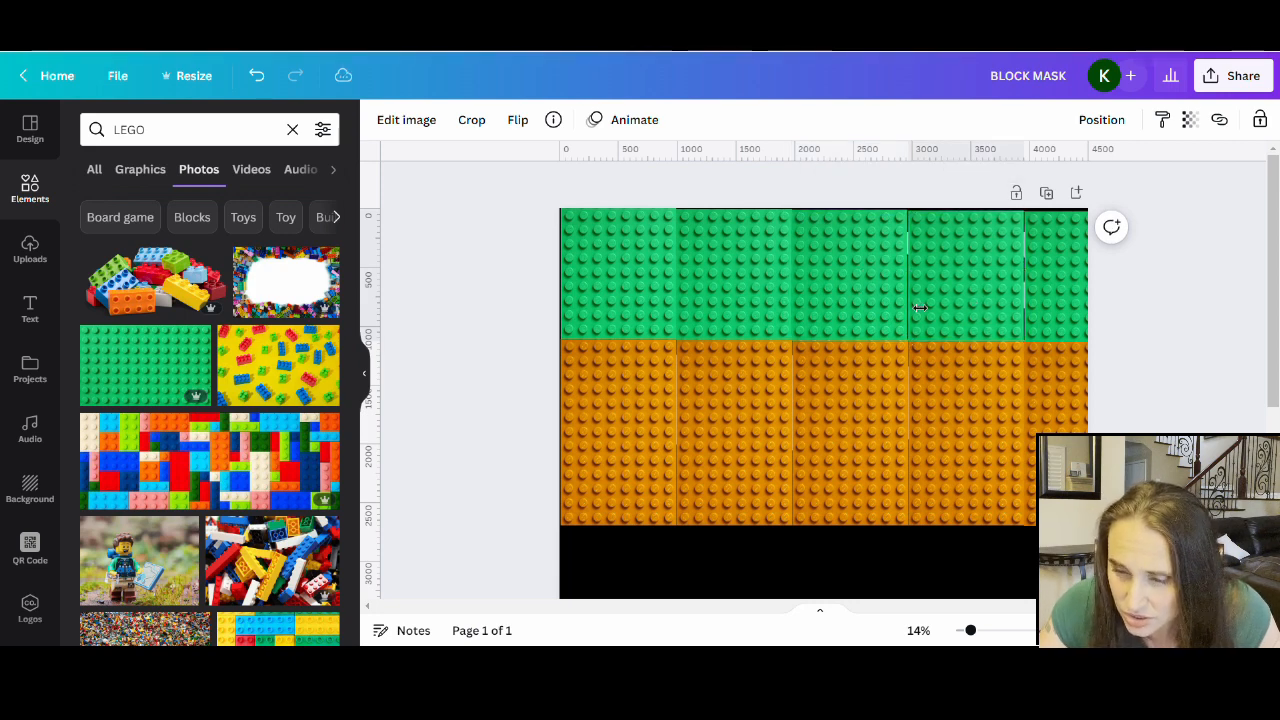
left_click(920, 308)
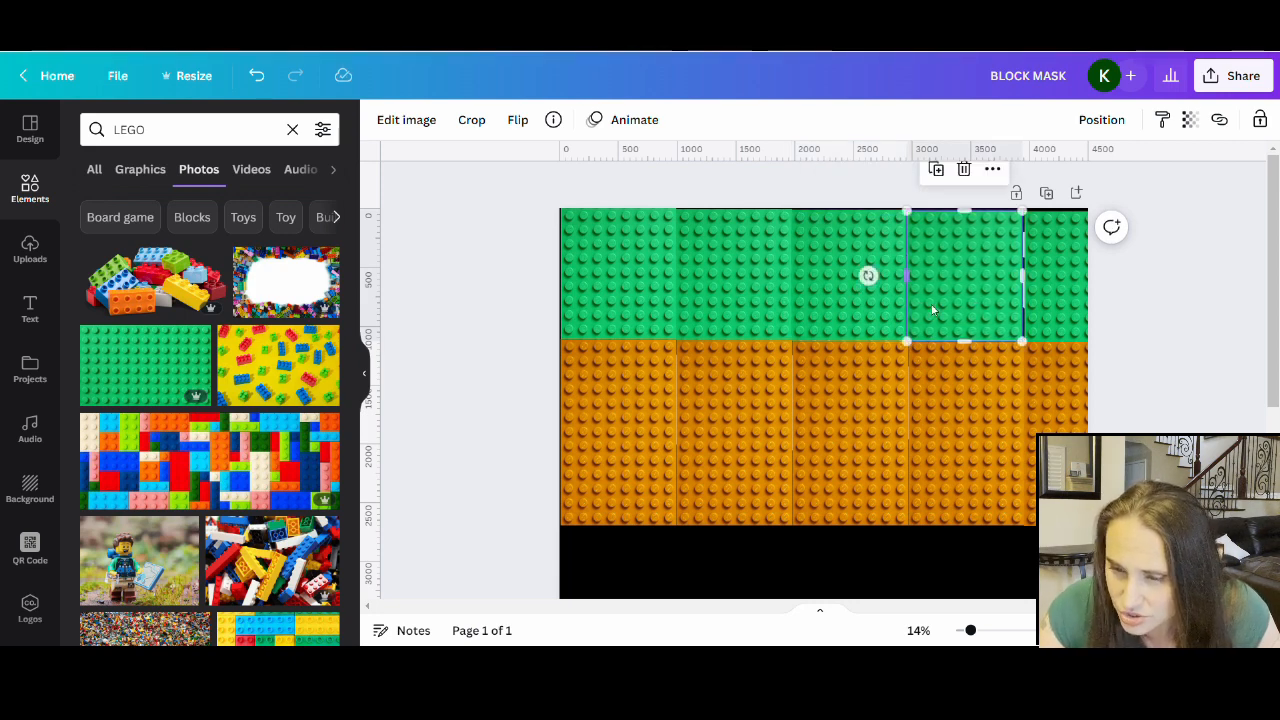
Step: Nudge the fifth green baseplate left until it closes the gap beside the fourth one
left_click(1076, 317)
key("Left")
key("Left")
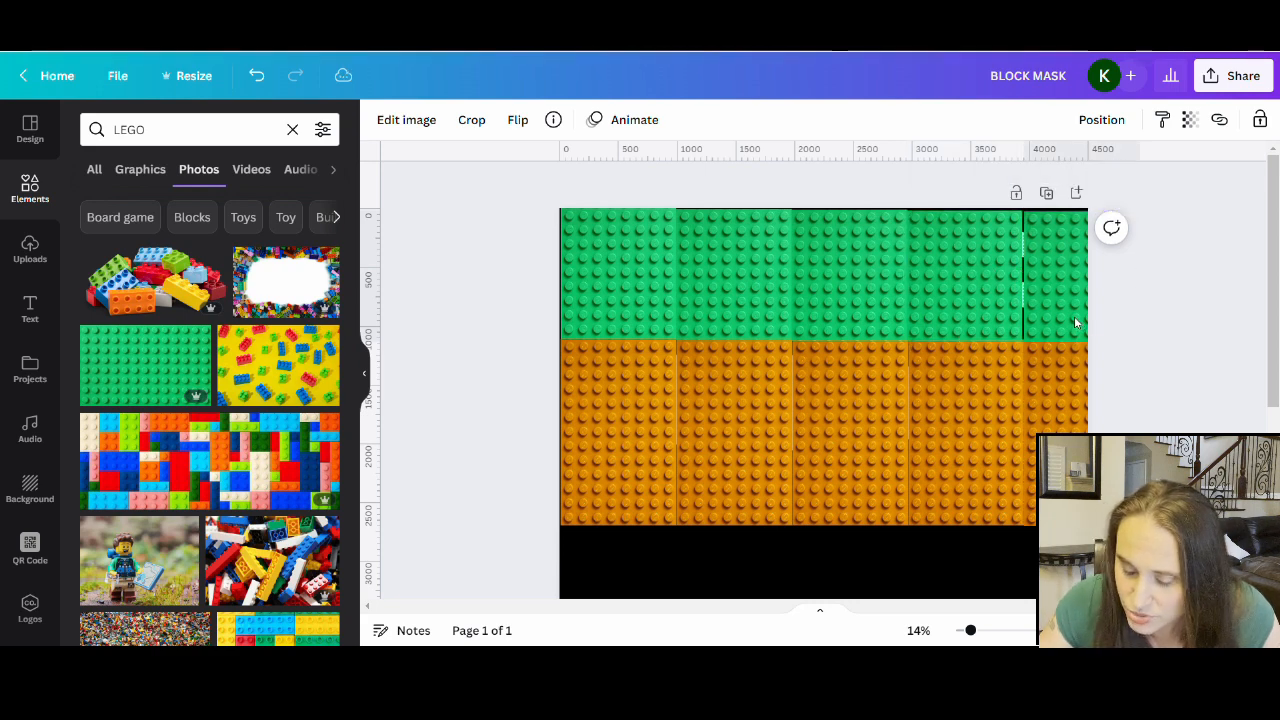
key("Left")
key("Left")
key("Left")
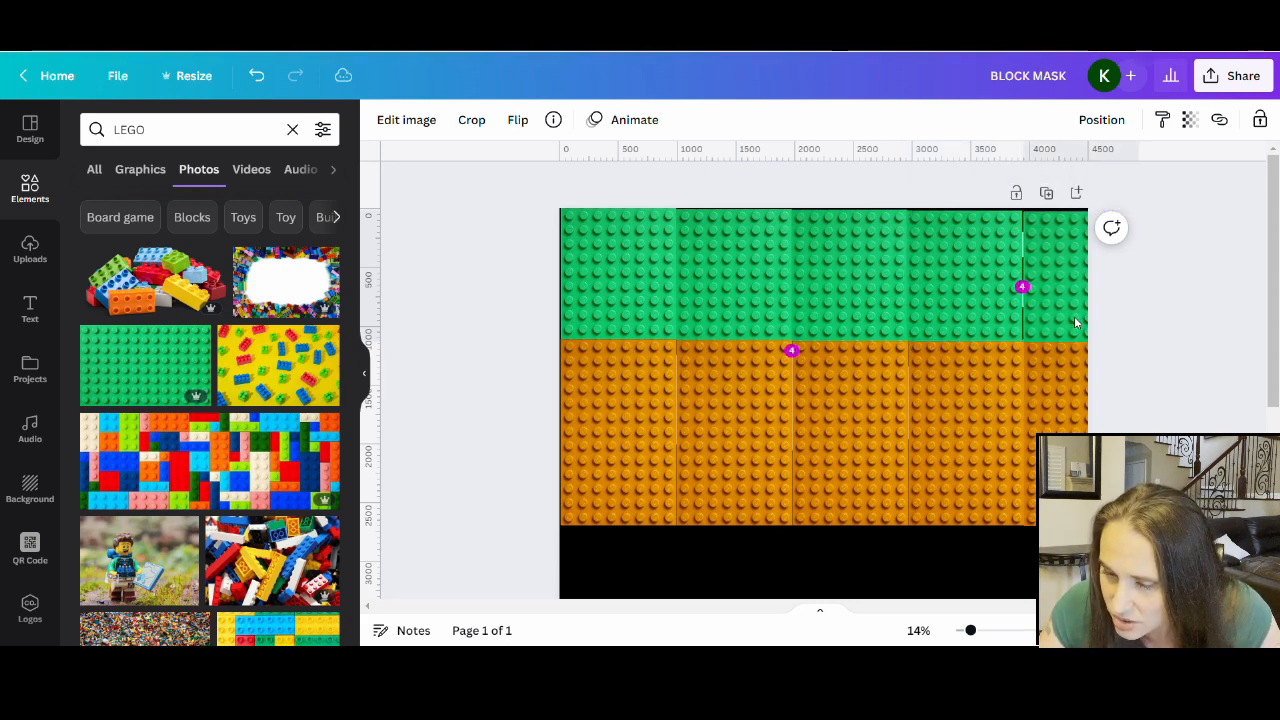
key("Left")
key("Left")
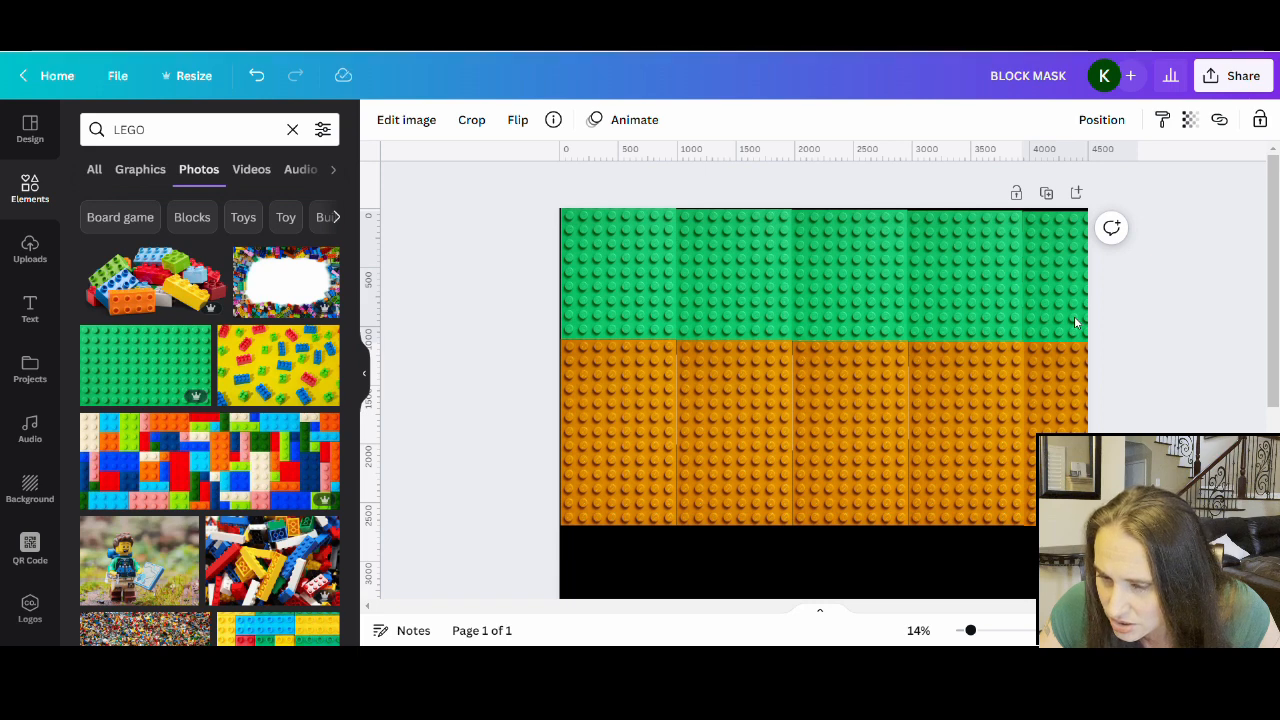
Step: Close the remaining gaps between the orange baseplates in the BUILDER row
left_click(855, 607)
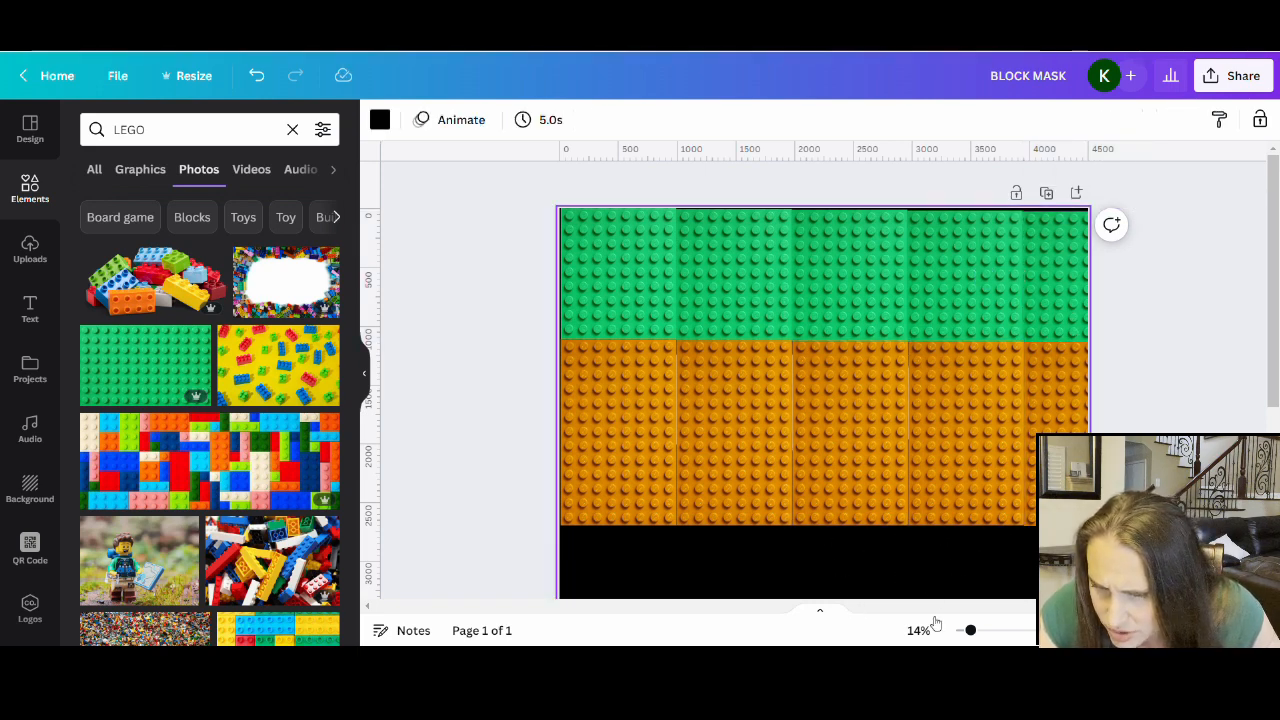
left_click(986, 472)
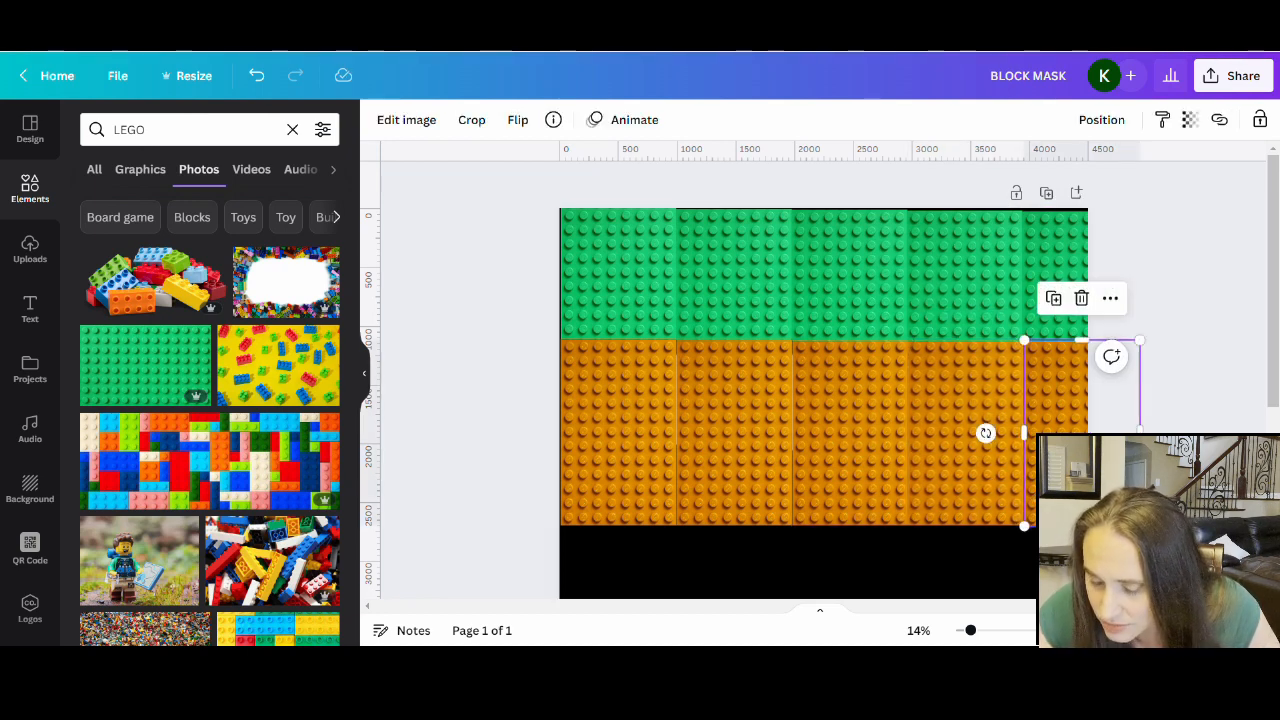
left_click(1140, 210)
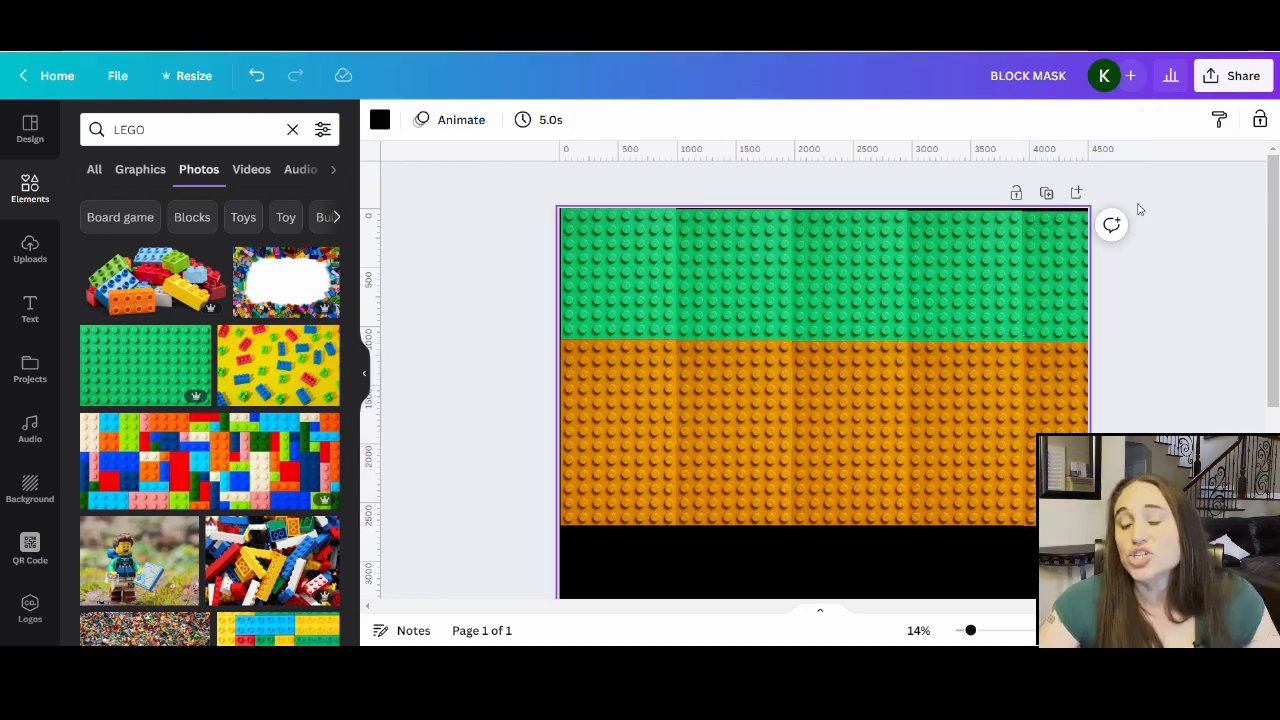
Step: Download the rebuilt block mask as a PNG at 4,500 × 5,400 px without compressing the file
left_click(1224, 86)
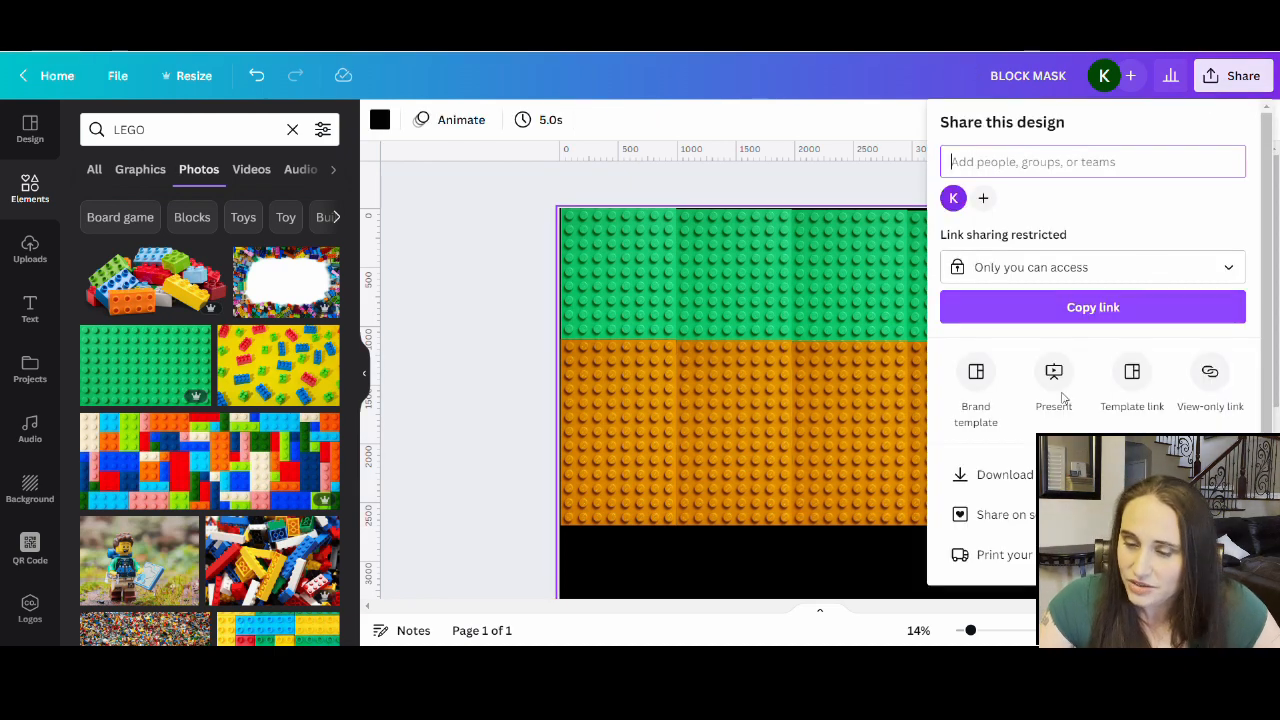
left_click(980, 477)
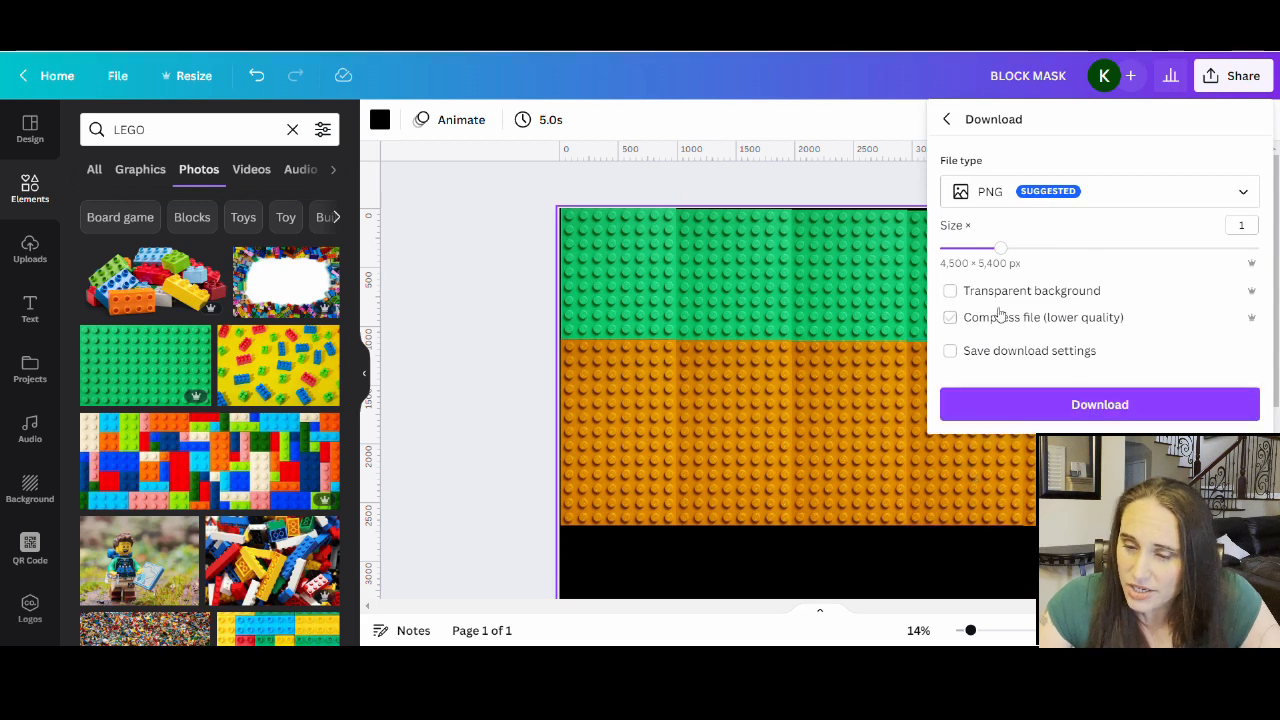
left_click(1080, 405)
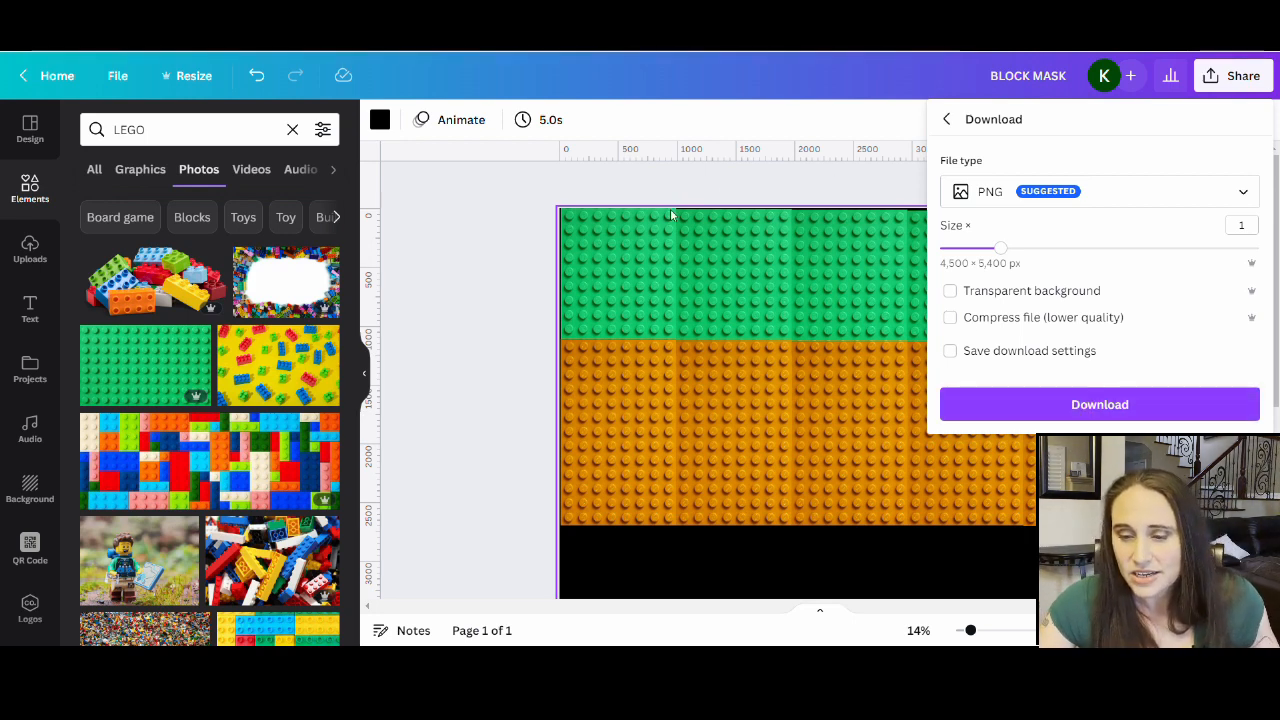
left_click(1105, 414)
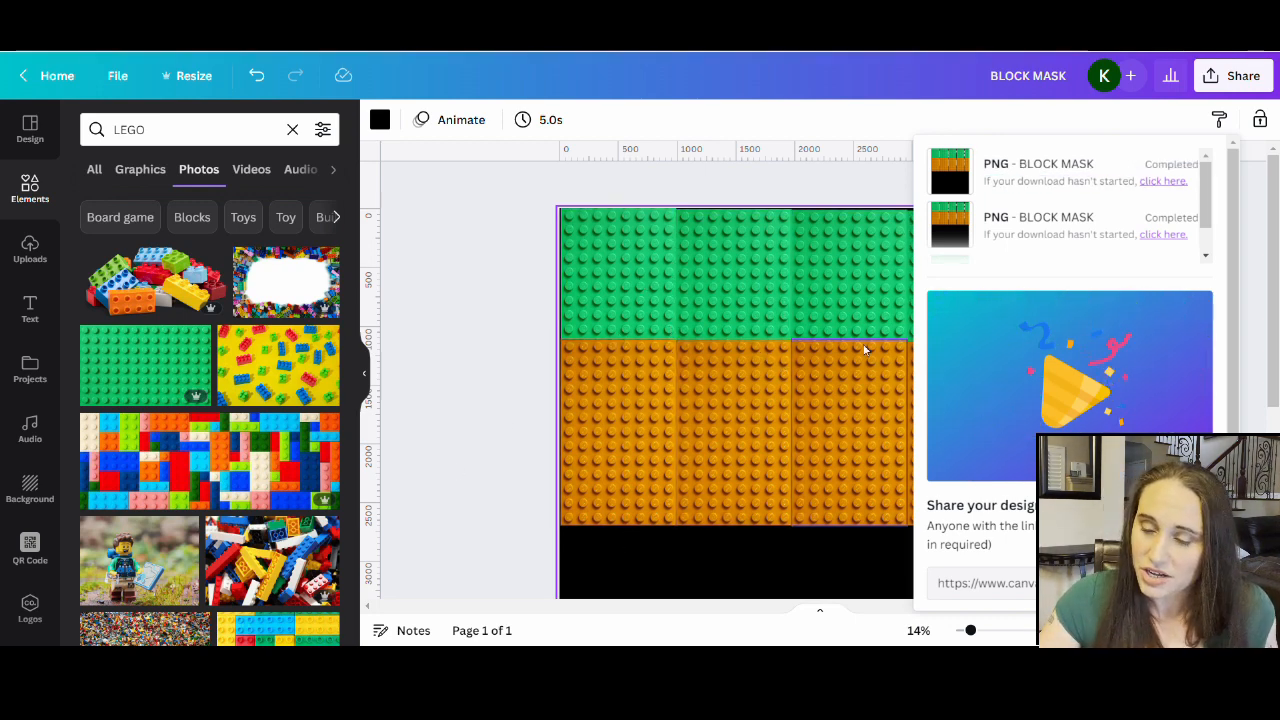
left_click(478, 430)
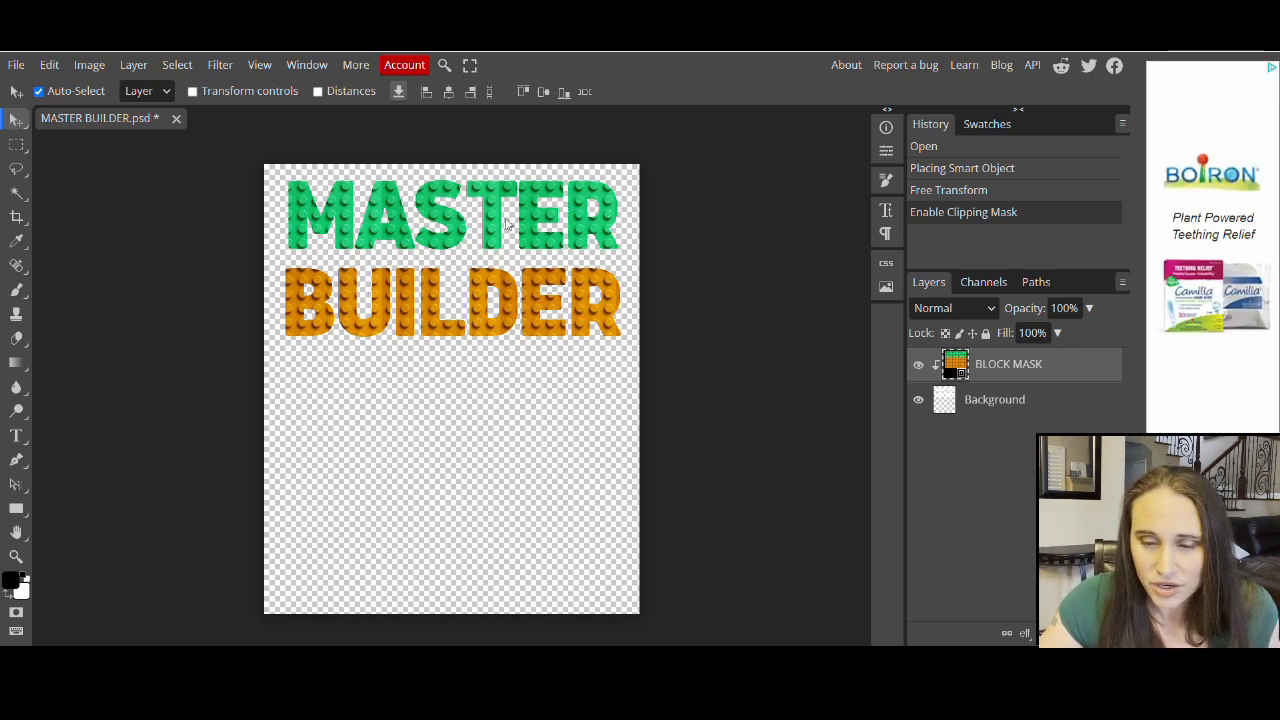
Step: In Photopea, place the new BLOCK MASK (1) image in MASTER BUILDER.psd and apply it as a clipping mask on the text
left_click(14, 66)
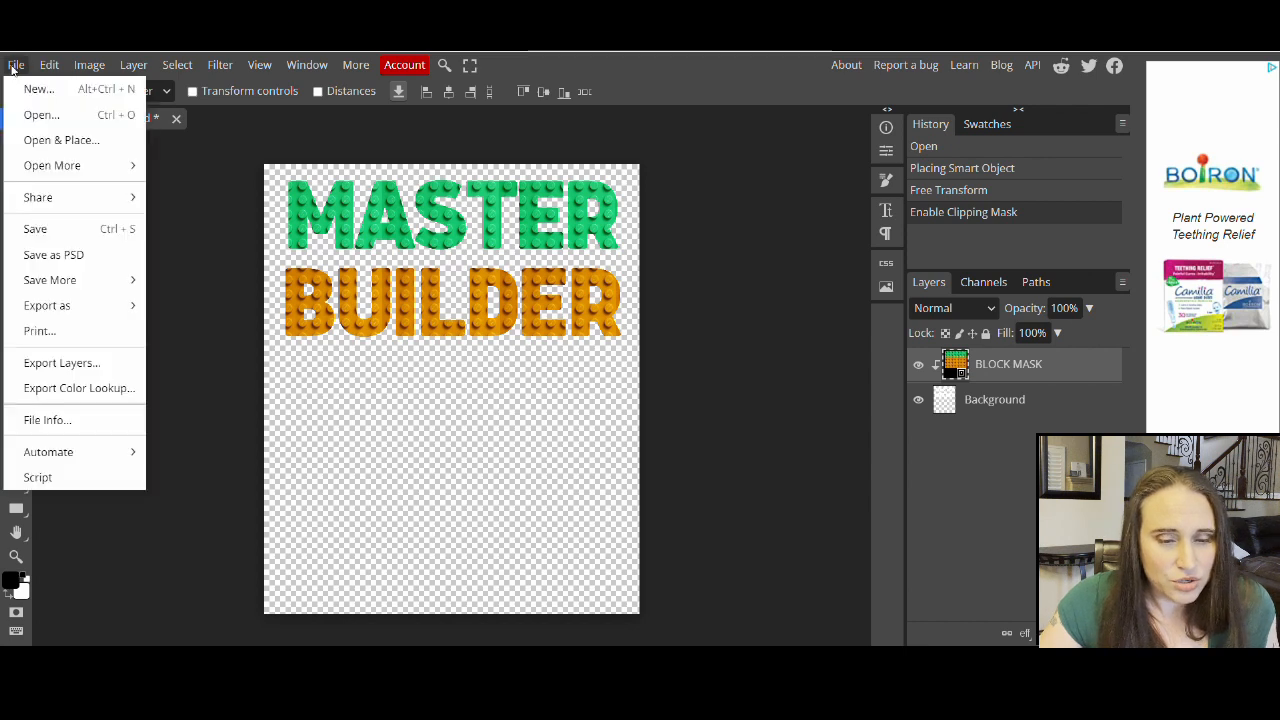
left_click(36, 152)
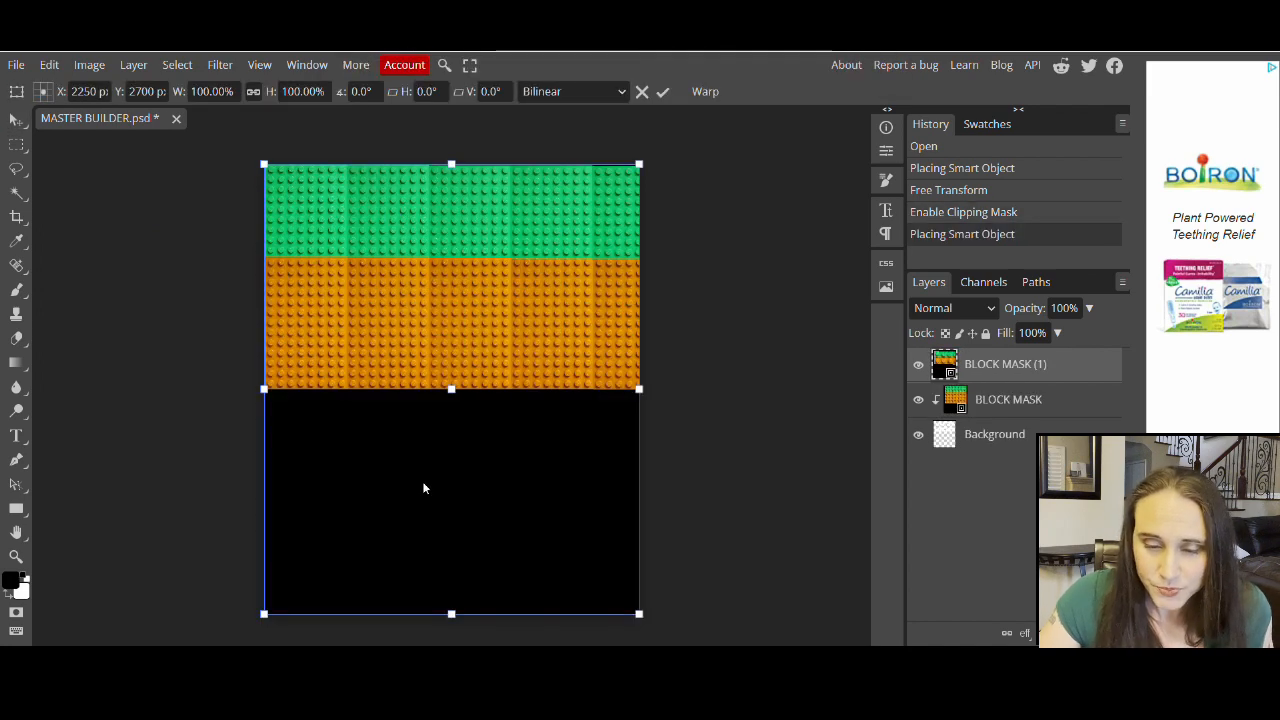
left_click(140, 66)
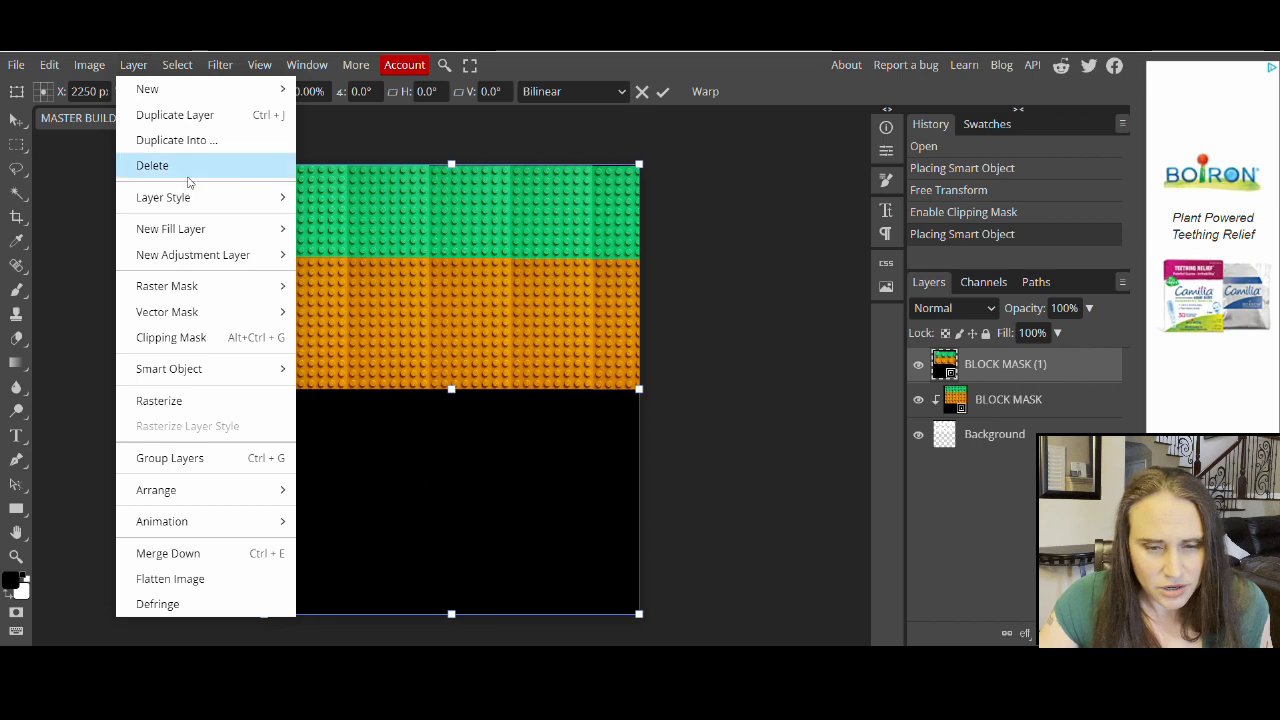
left_click(188, 341)
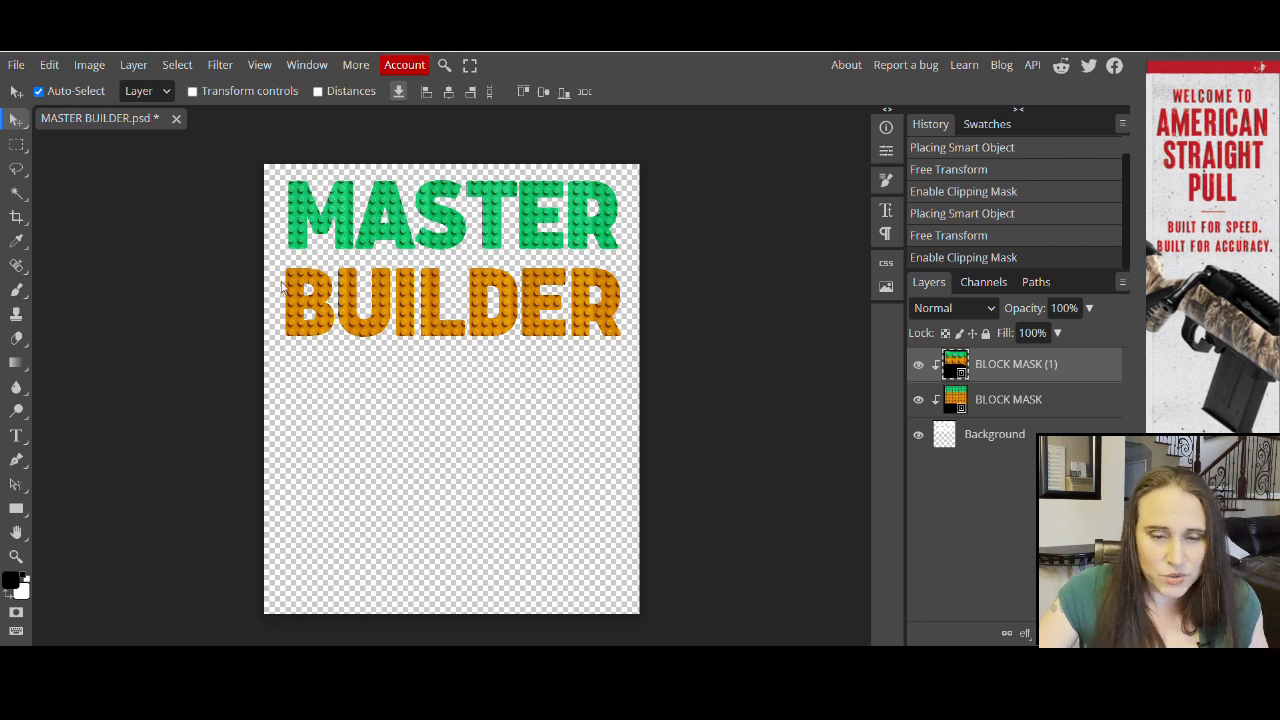
Step: Export the masked MASTER BUILDER design as a 4500 × 5400 px PNG at 96% quality
left_click(16, 64)
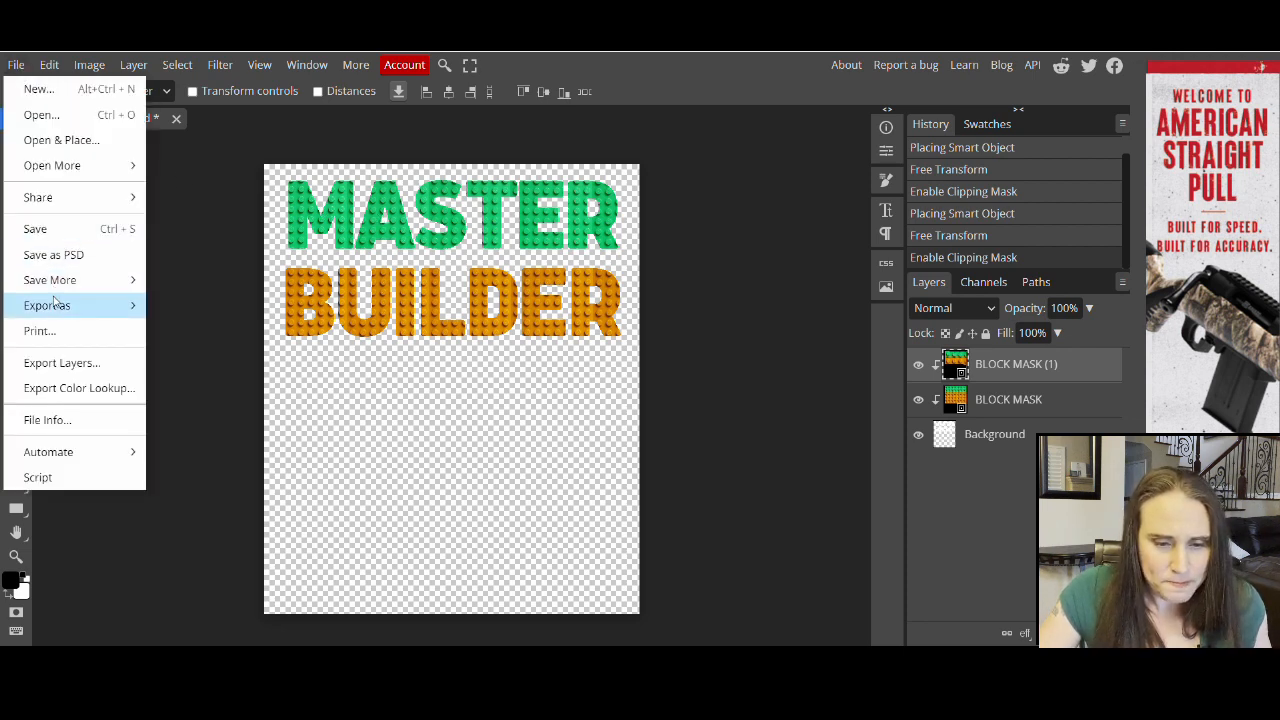
mouse_move(56, 305)
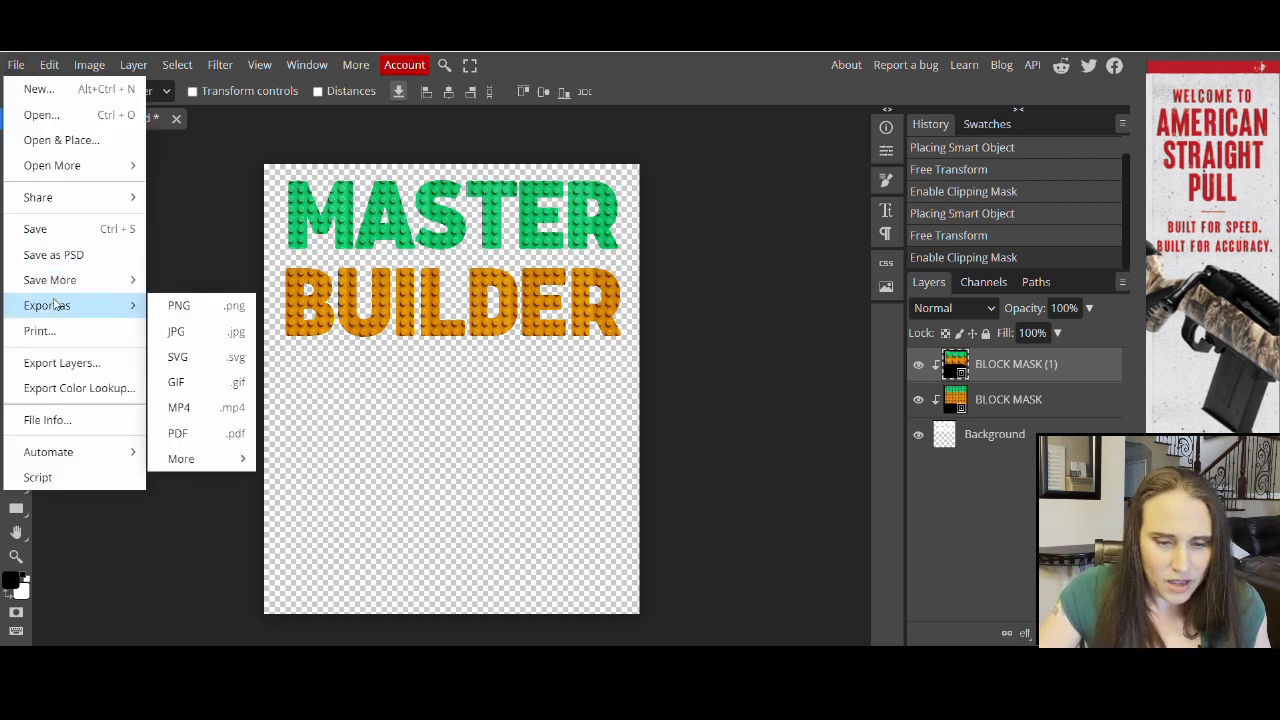
left_click(195, 316)
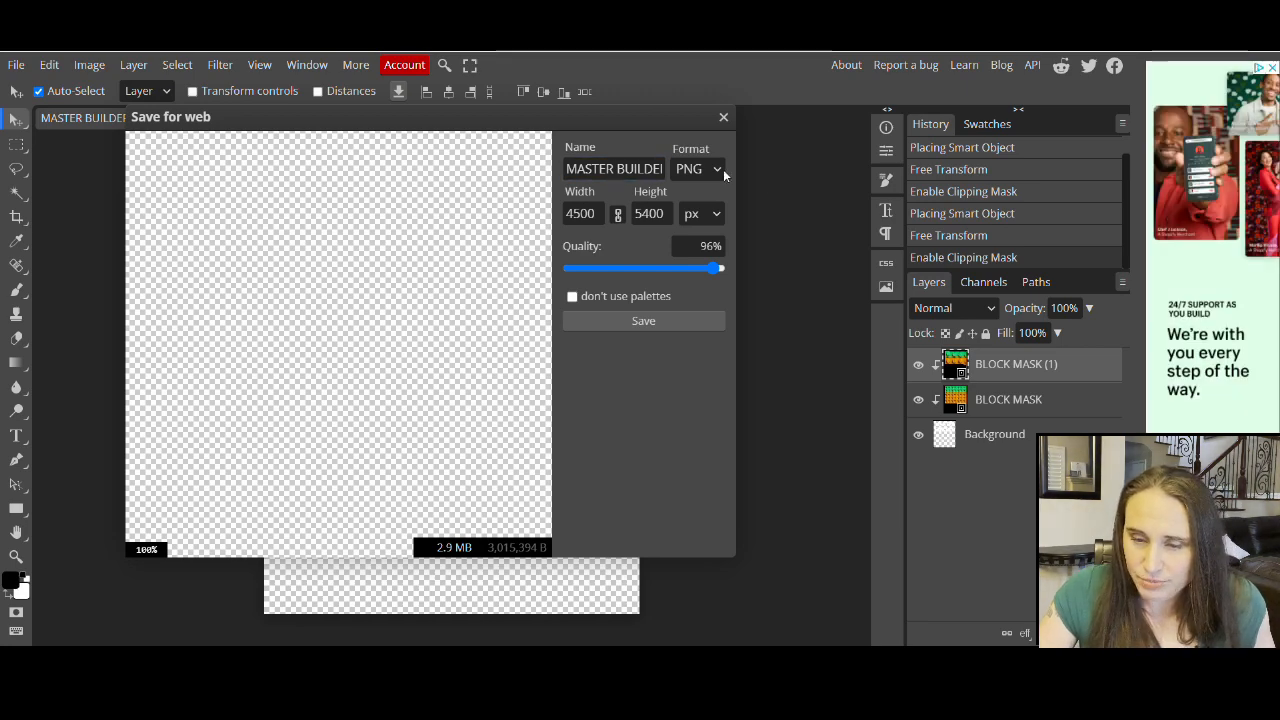
left_click(657, 316)
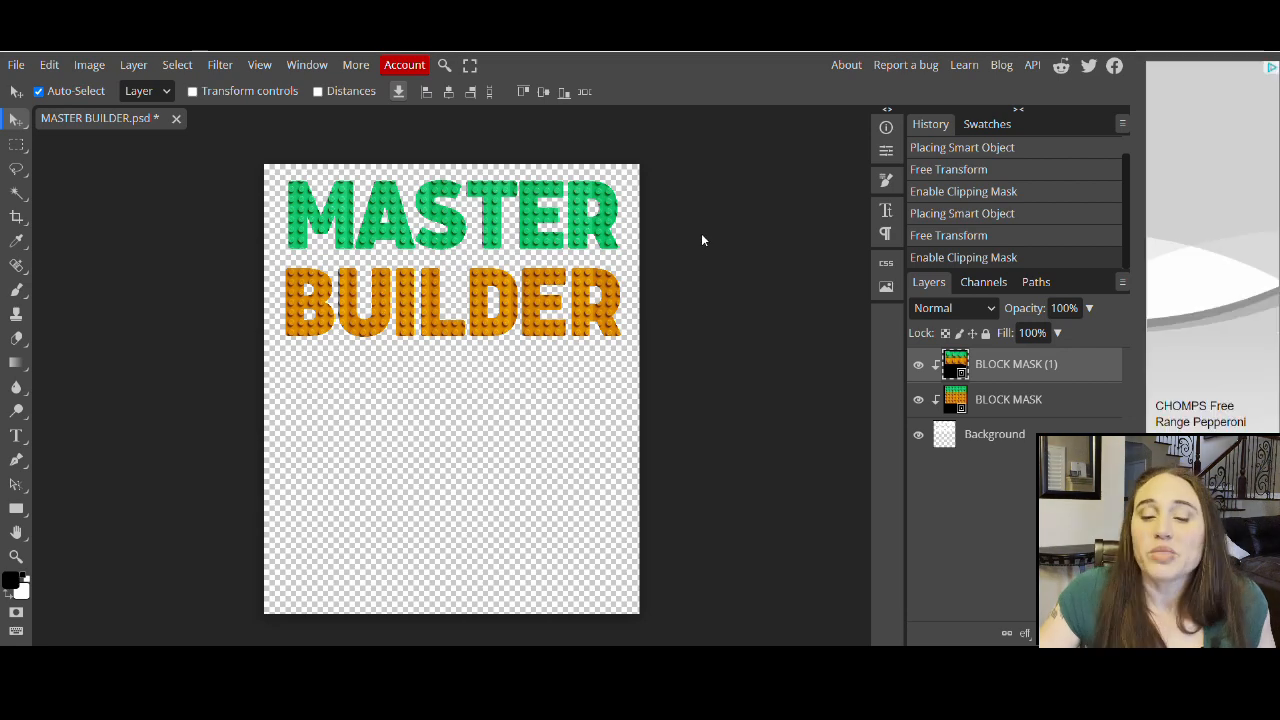
Step: Switch back to Canva and add a second page to the BLOCK MASK design
key("ctrl+Tab")
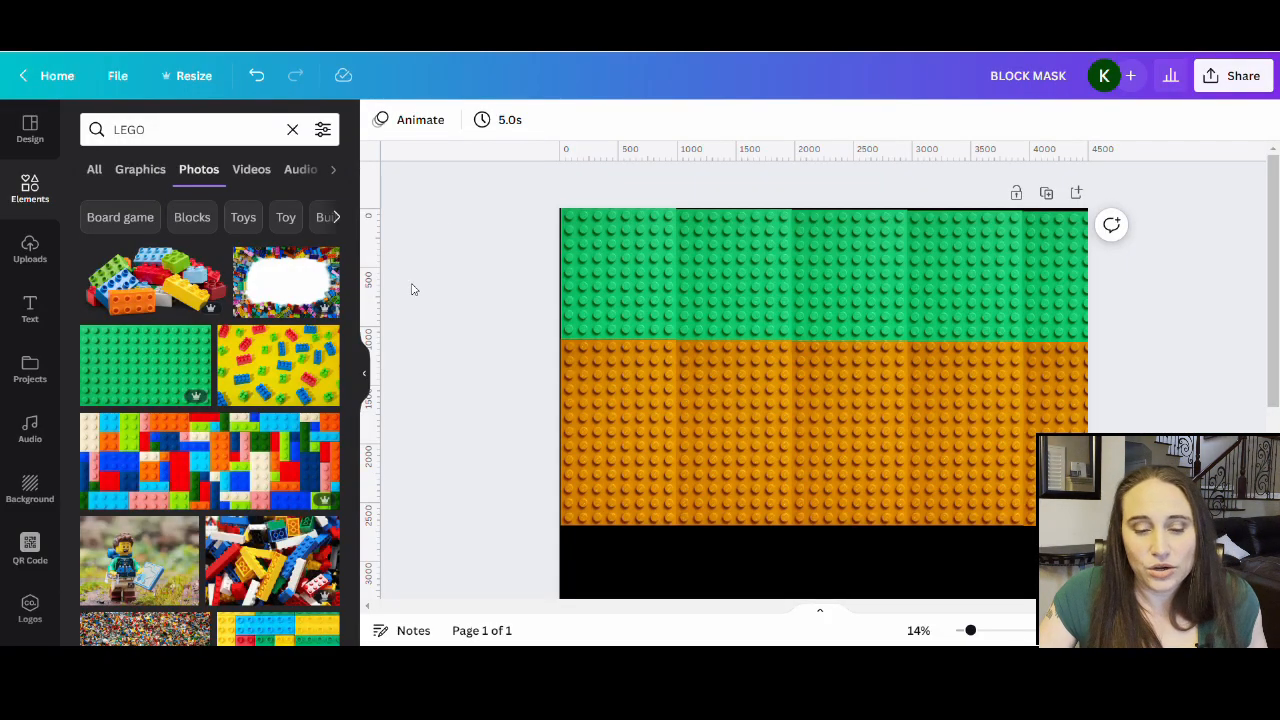
scroll(470, 200, "down", 3)
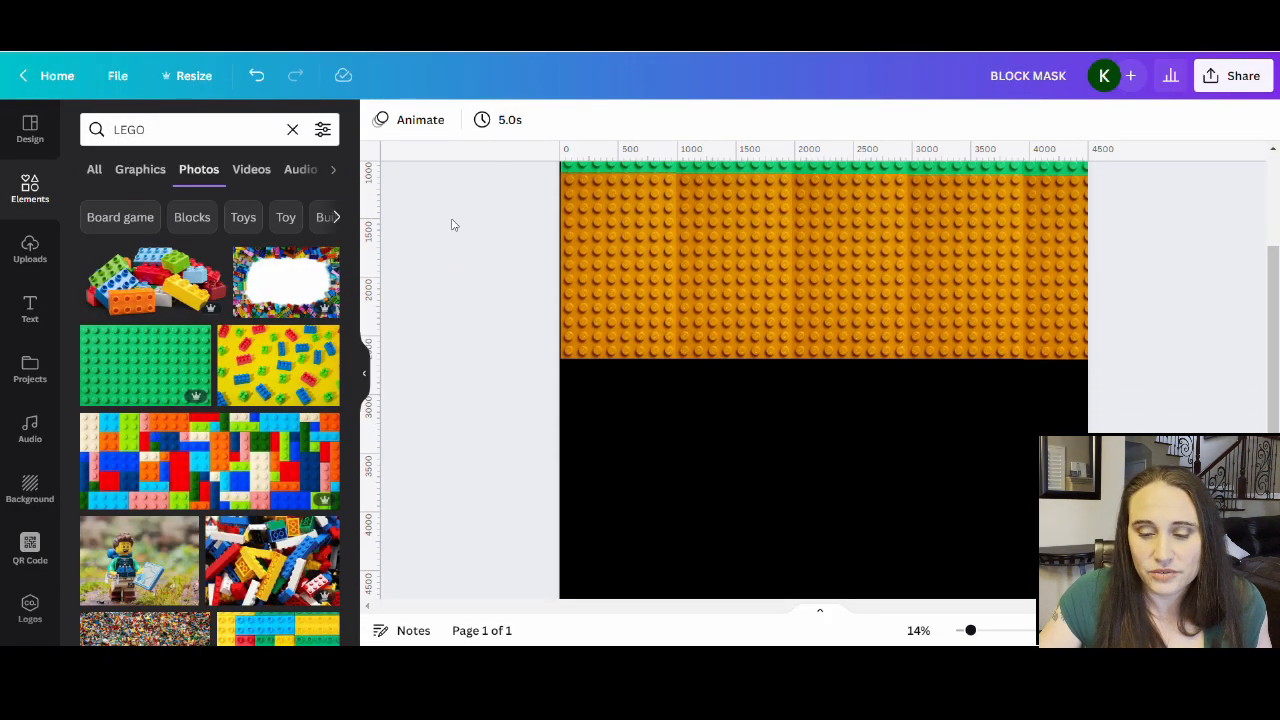
left_click_drag(970, 630, 956, 630)
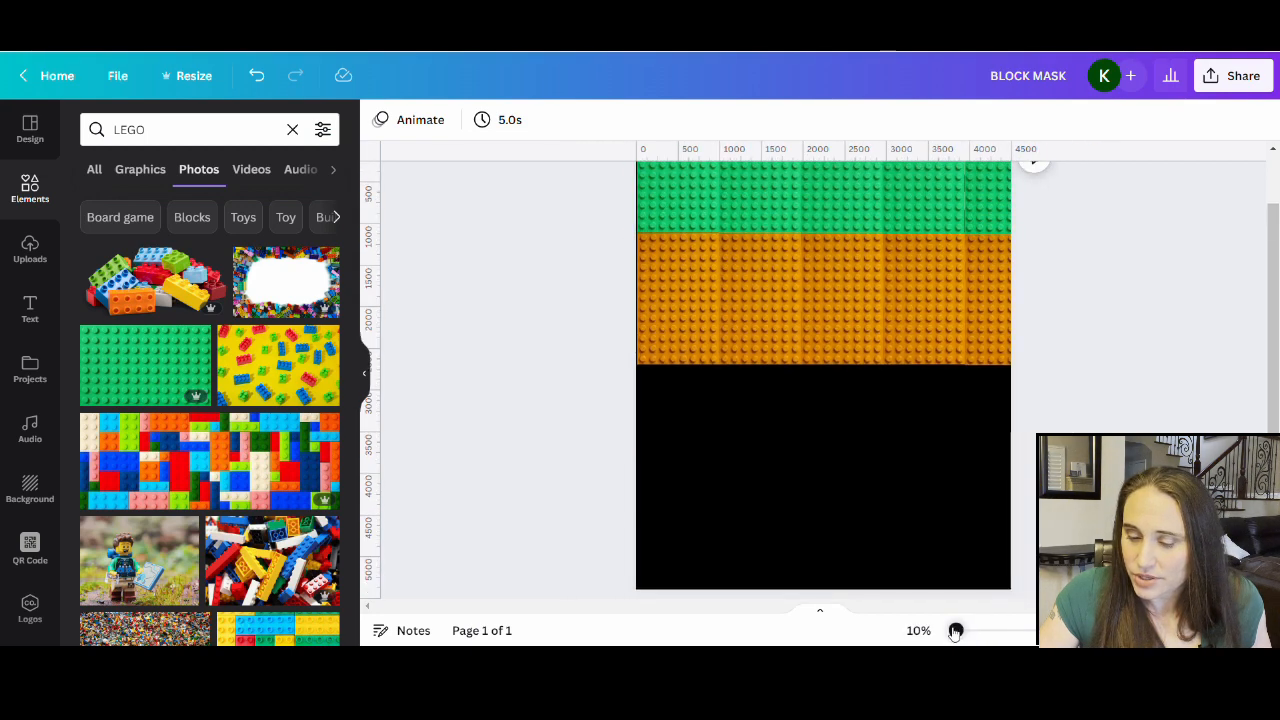
scroll(1078, 356, "down", 1)
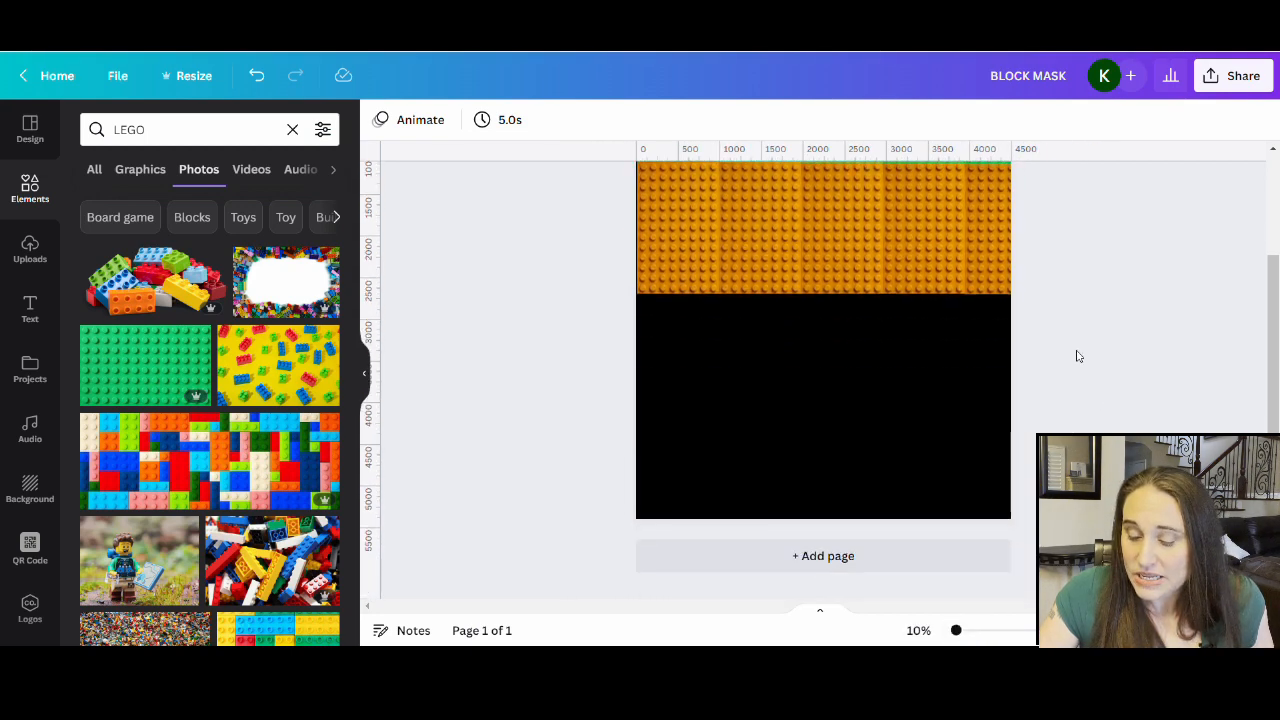
left_click(800, 556)
scroll(894, 206, "up", 3)
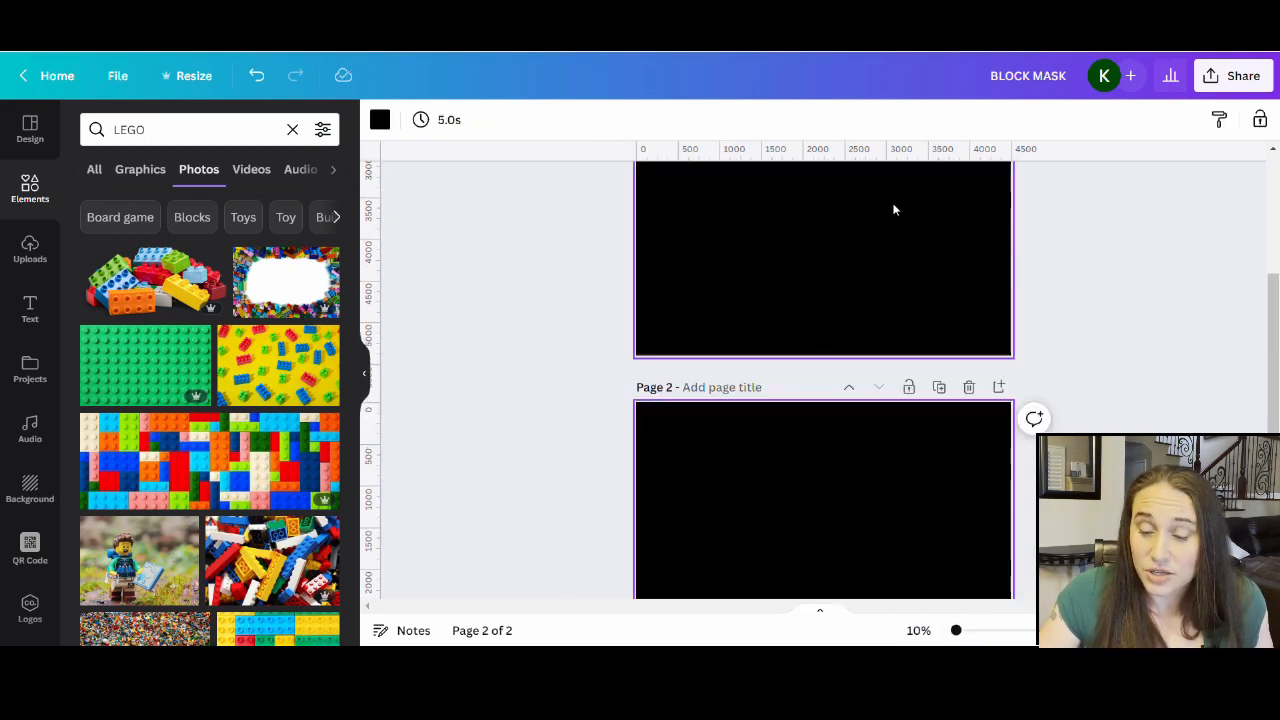
scroll(848, 297, "down", 2)
scroll(829, 329, "down", 1)
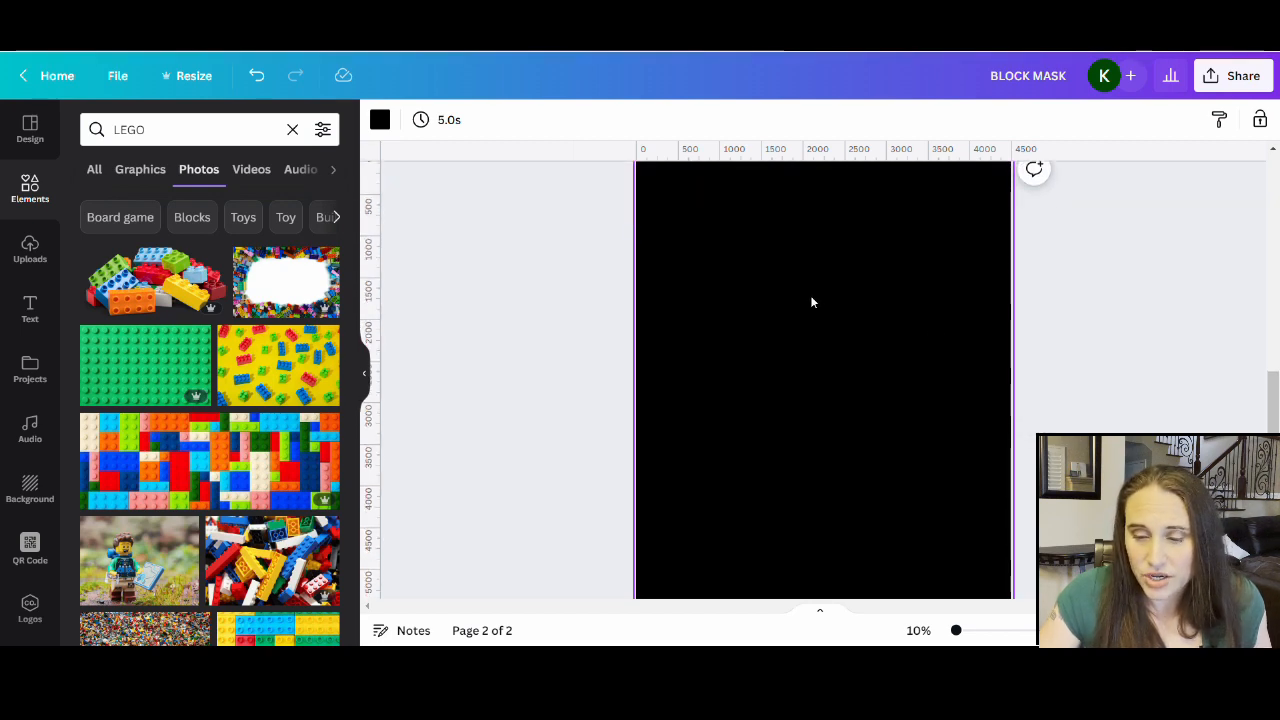
Step: Add the uploaded brick-textured MASTER BUILDER image to page 2
left_click(30, 248)
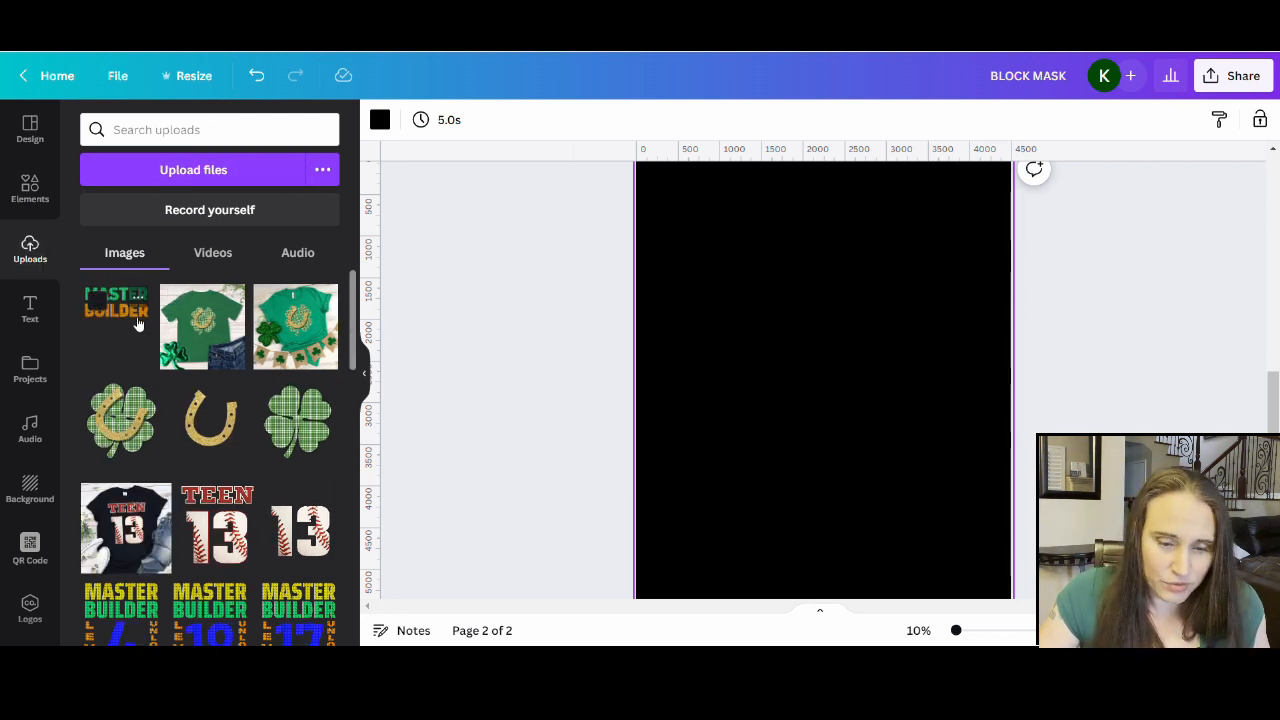
left_click(130, 310)
left_click(365, 373)
left_click(400, 391)
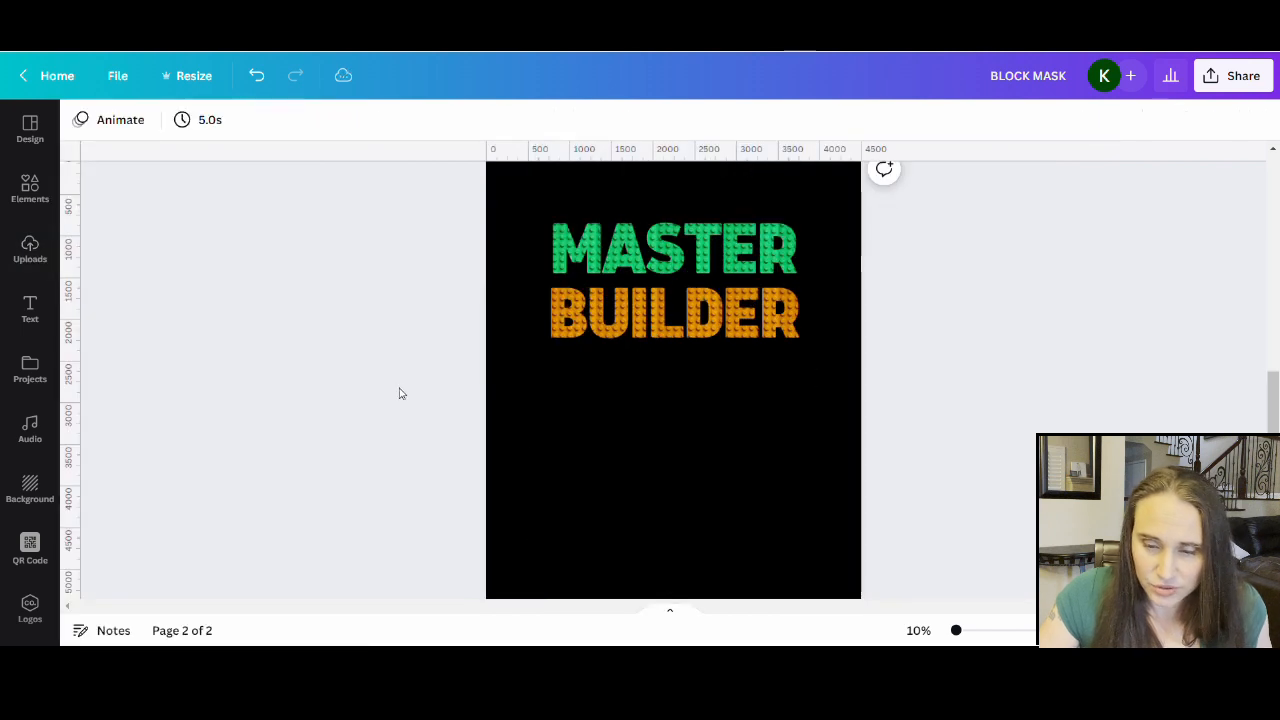
Step: Enlarge the MASTER BUILDER image to fill the page width, with the text at the top of page 2
left_click(573, 379)
left_click_drag(677, 543, 619, 344)
left_click(749, 511)
scroll(751, 508, "up", 1)
left_click_drag(764, 415, 872, 479)
left_click(789, 539)
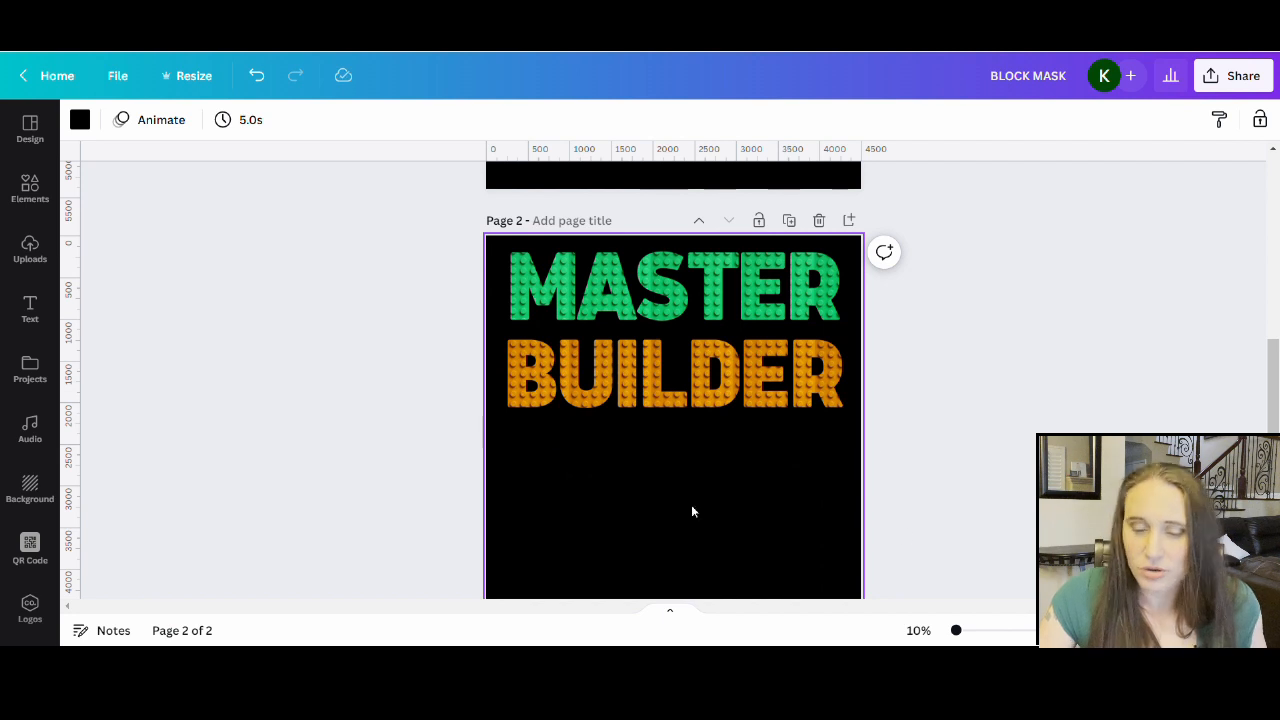
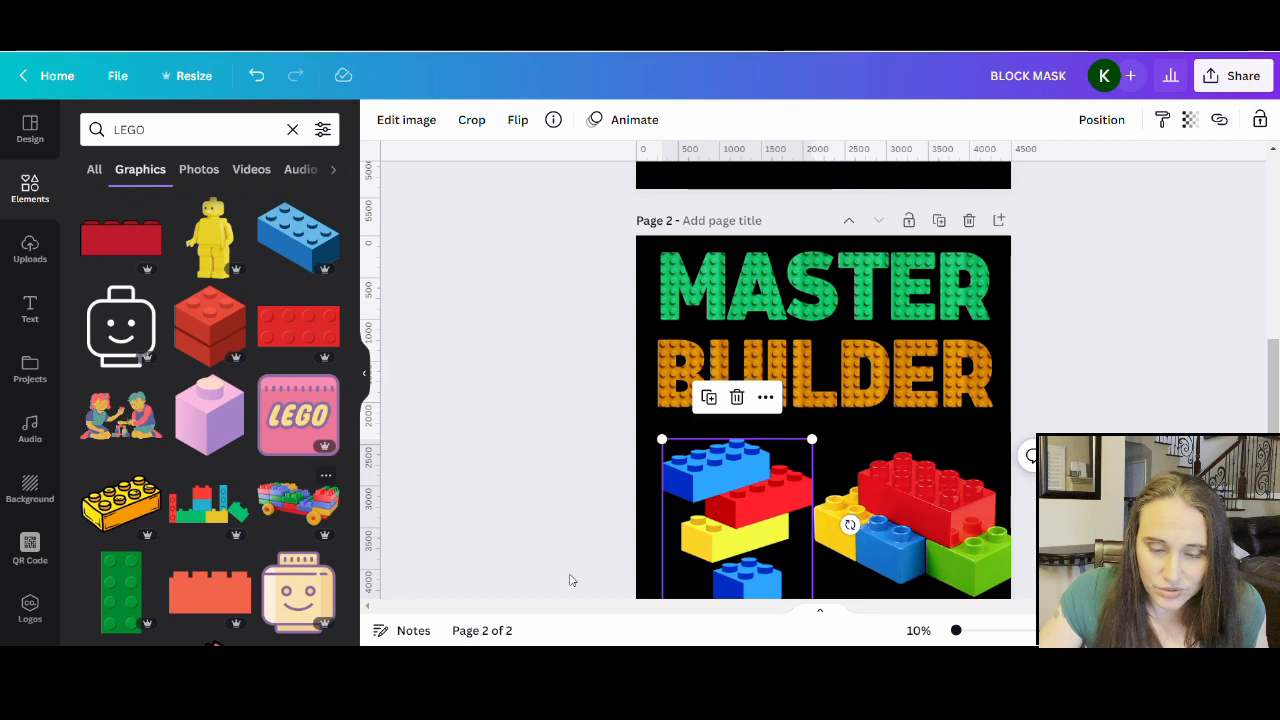
Step: Replace the two brick graphics under the MASTER BUILDER text with the LEGO car graphic, centred below the text
left_click(892, 565)
key("Delete")
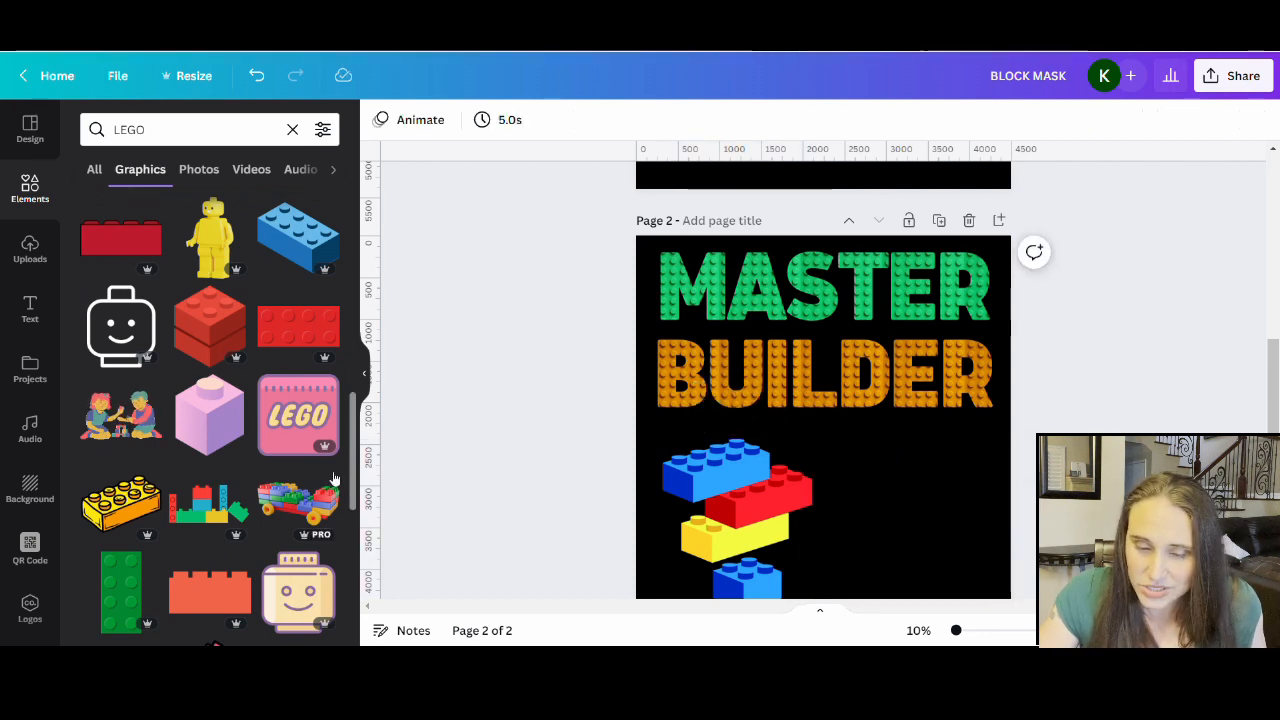
left_click(285, 512)
left_click_drag(736, 452, 755, 515)
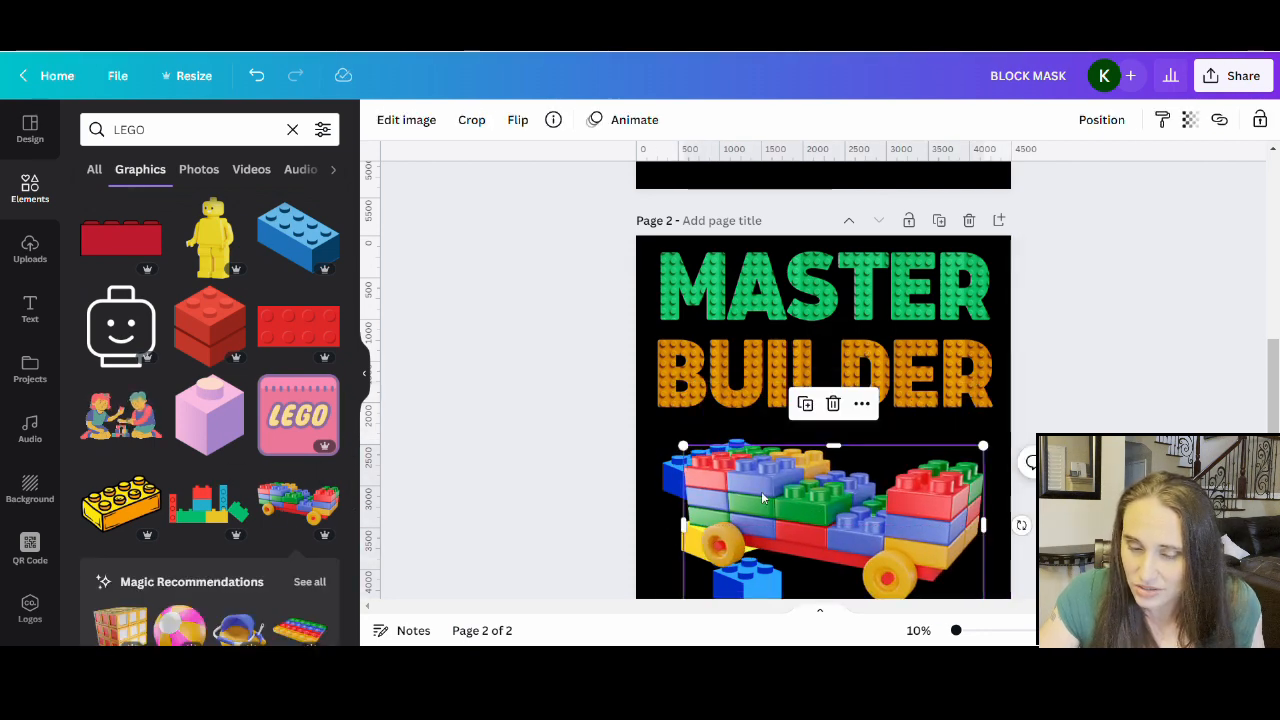
scroll(800, 420, "down", 3)
left_click_drag(789, 400, 803, 368)
left_click(736, 428)
key("Delete")
scroll(993, 461, "up", 3)
scroll(962, 453, "down", 2)
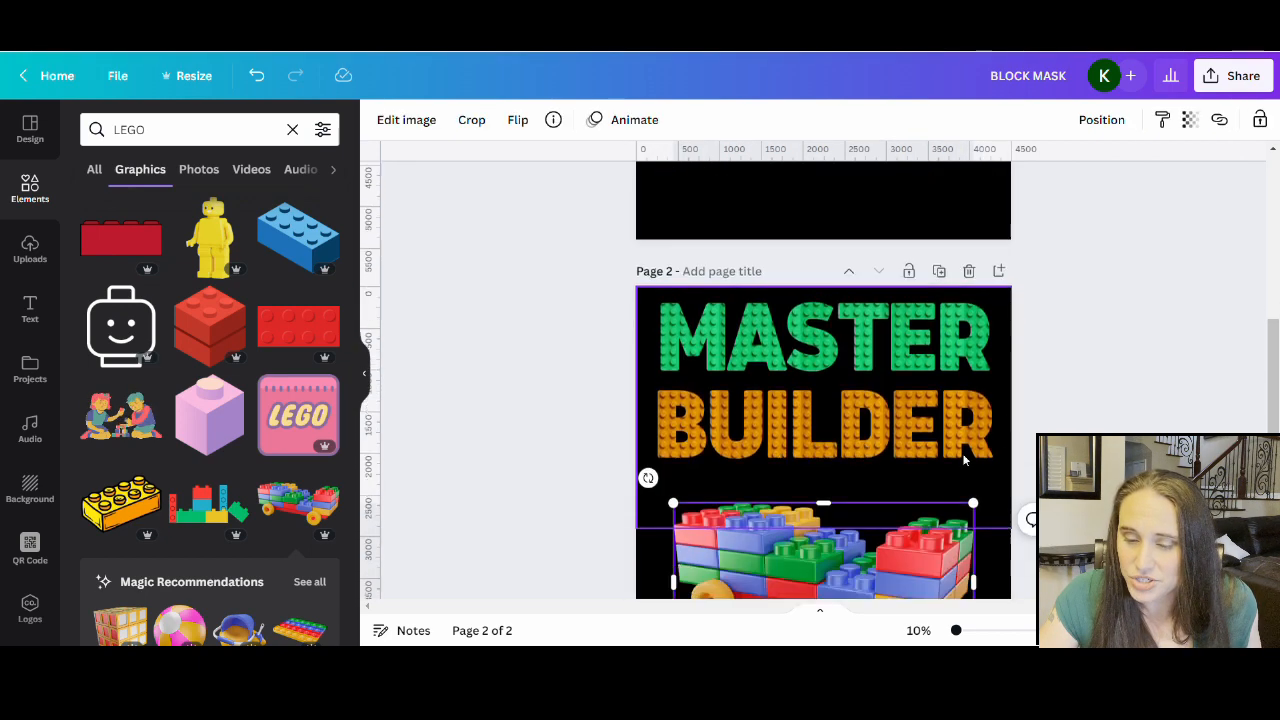
Step: Look through more of the LEGO graphics for an alternative to the car under the MASTER BUILDER text
scroll(291, 570, "down", 10)
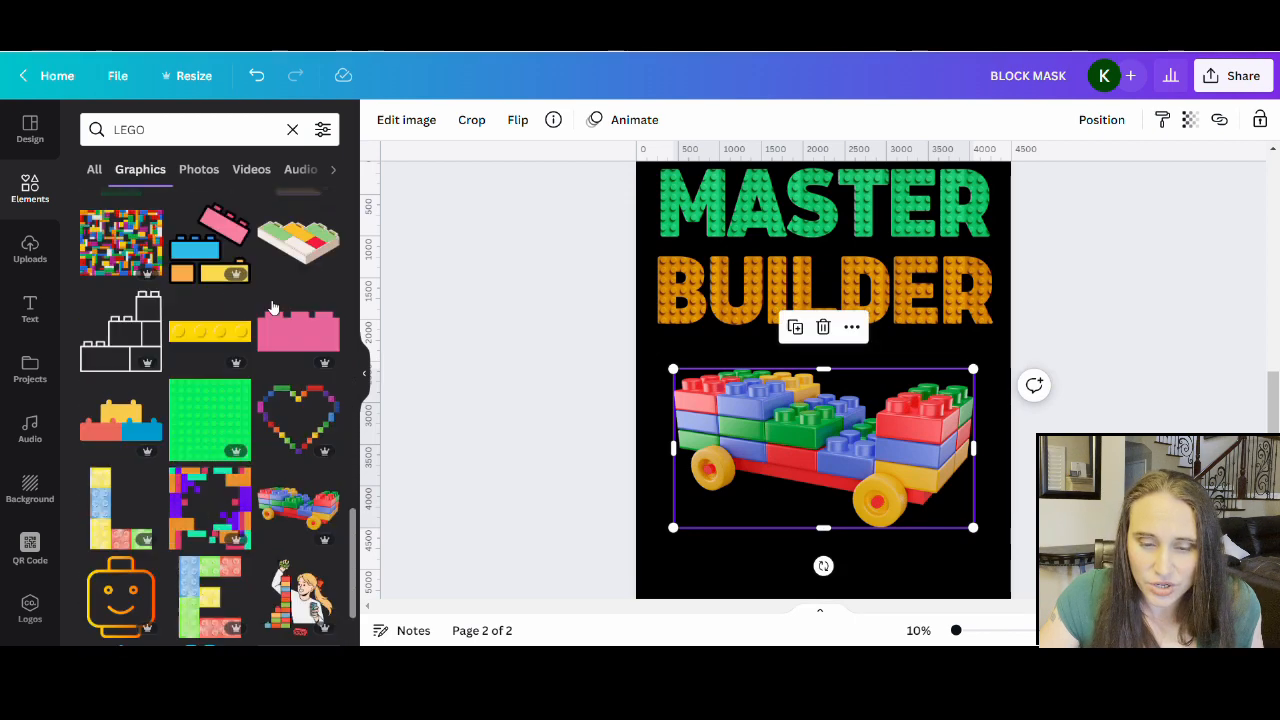
scroll(250, 330, "down", 2)
scroll(241, 339, "down", 4)
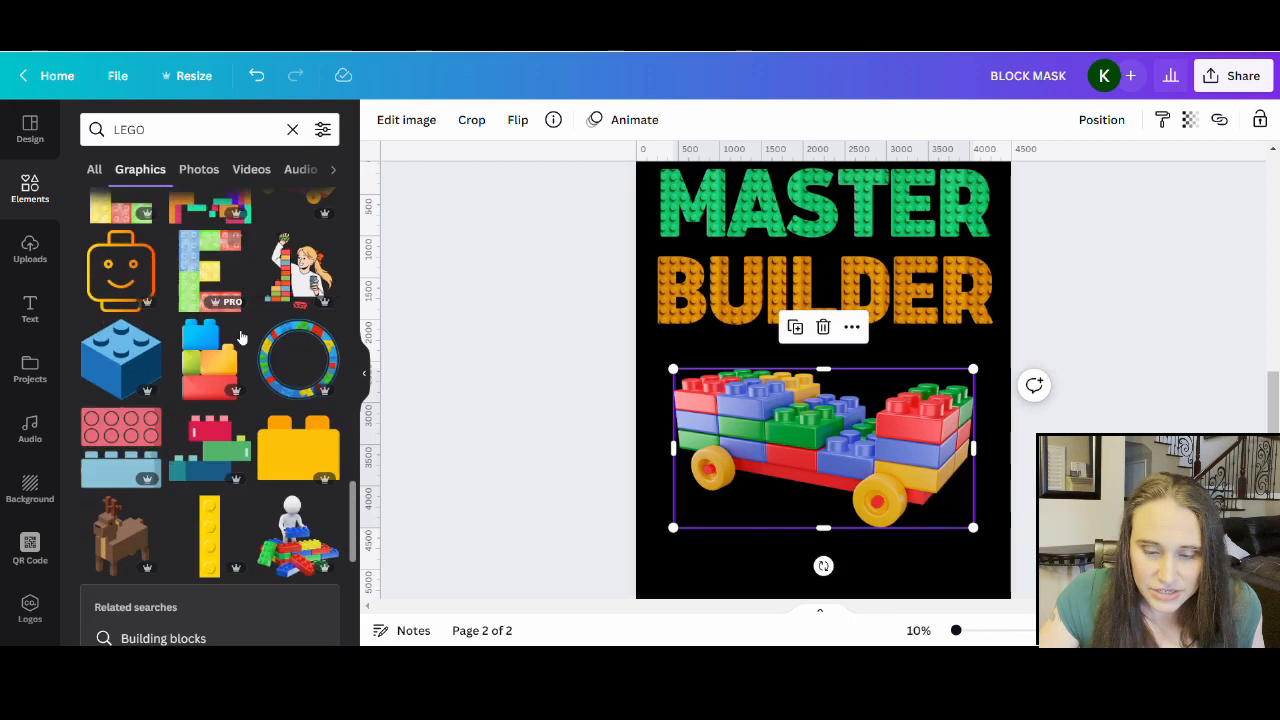
scroll(241, 339, "down", 6)
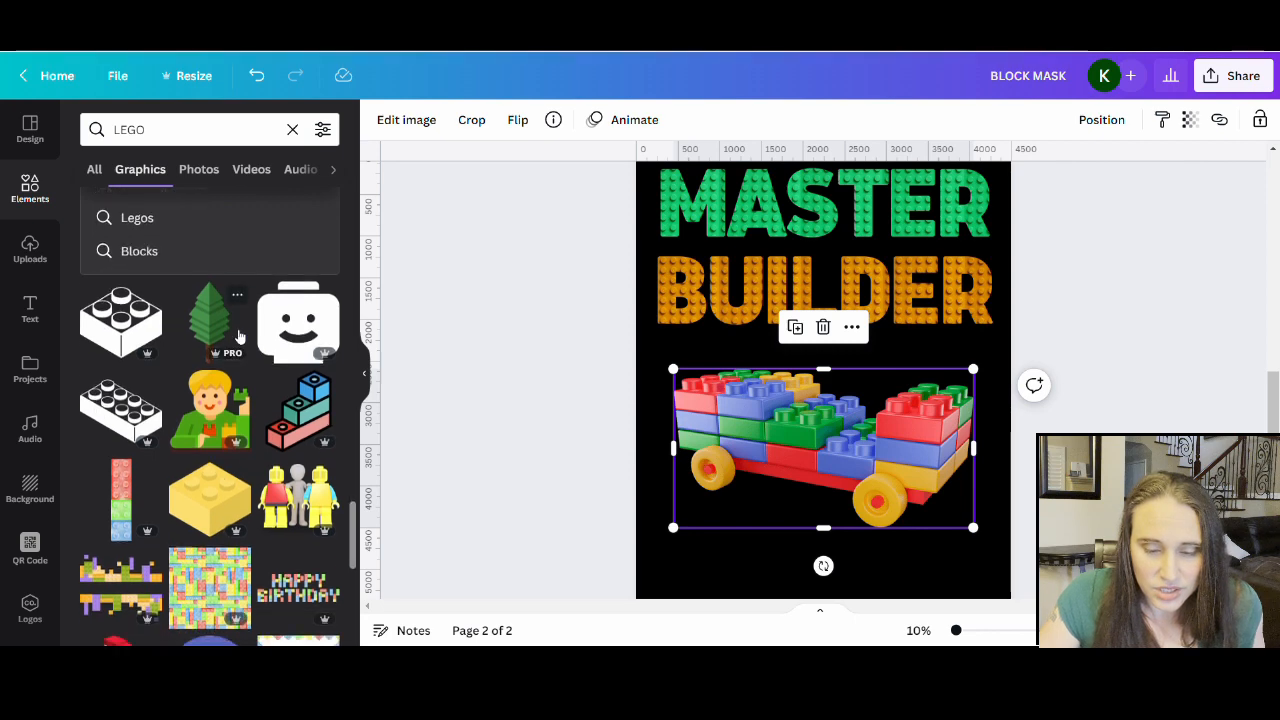
scroll(210, 400, "down", 3)
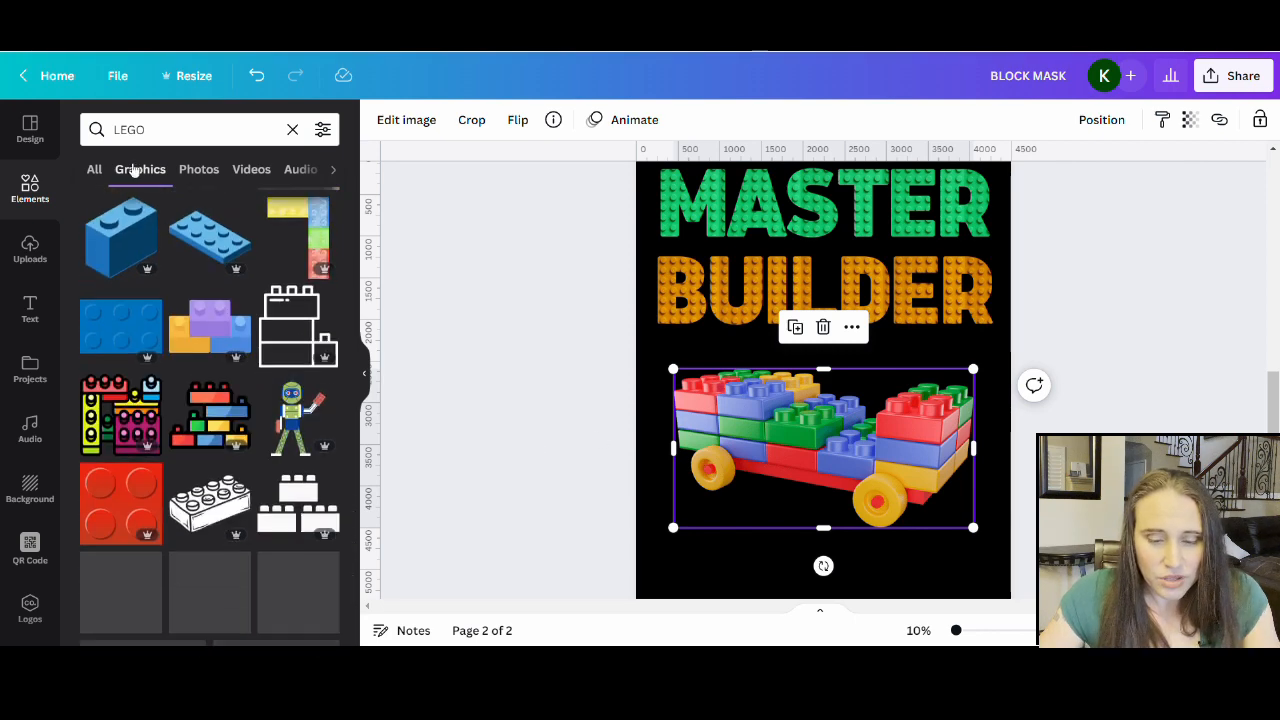
Step: Search the graphics for BUILDING BLOCKS and look through the results for a brick-built model
left_click(157, 126)
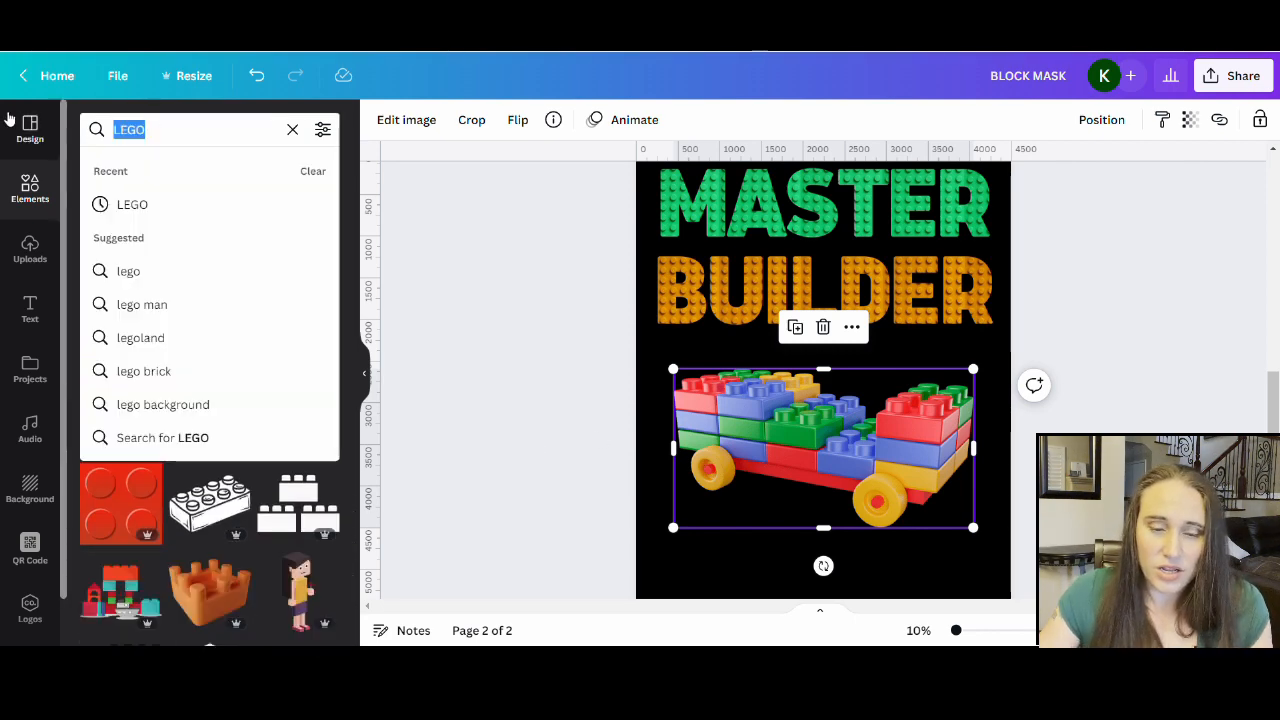
type("BUILDING")
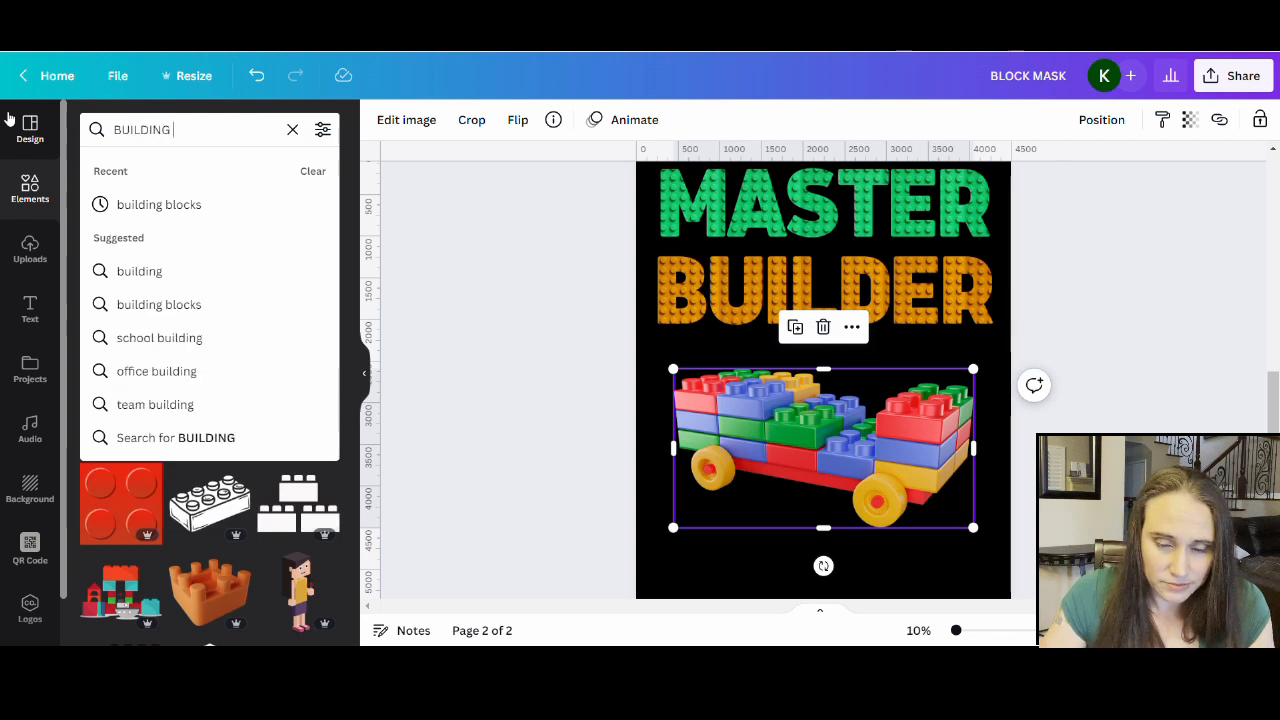
type(" BLOCKS")
key("Return")
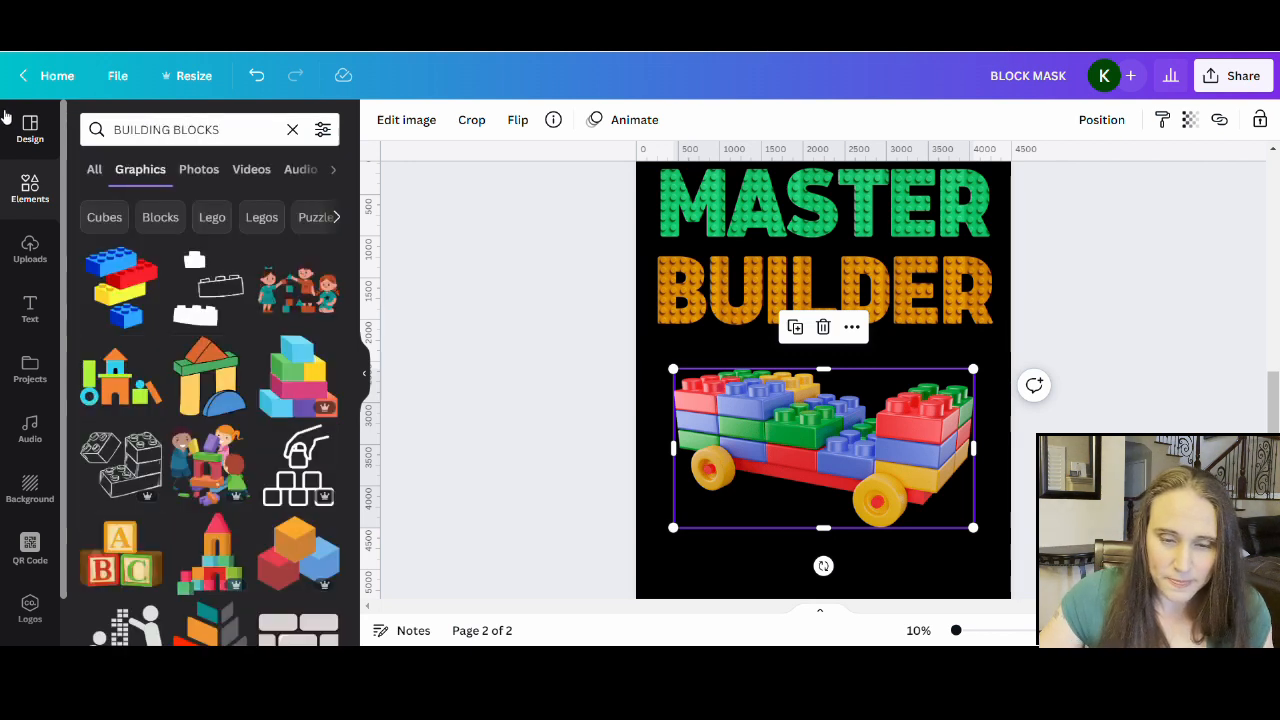
scroll(296, 365, "down", 5)
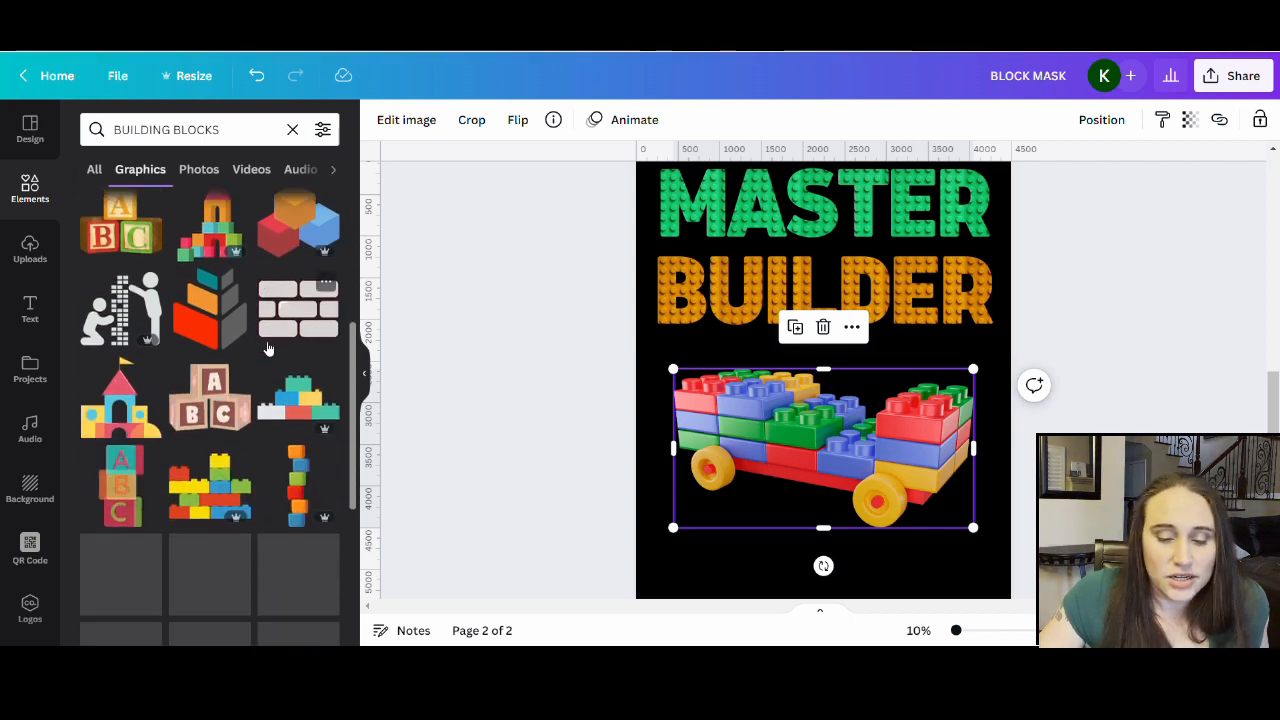
scroll(270, 316, "down", 5)
scroll(275, 317, "down", 5)
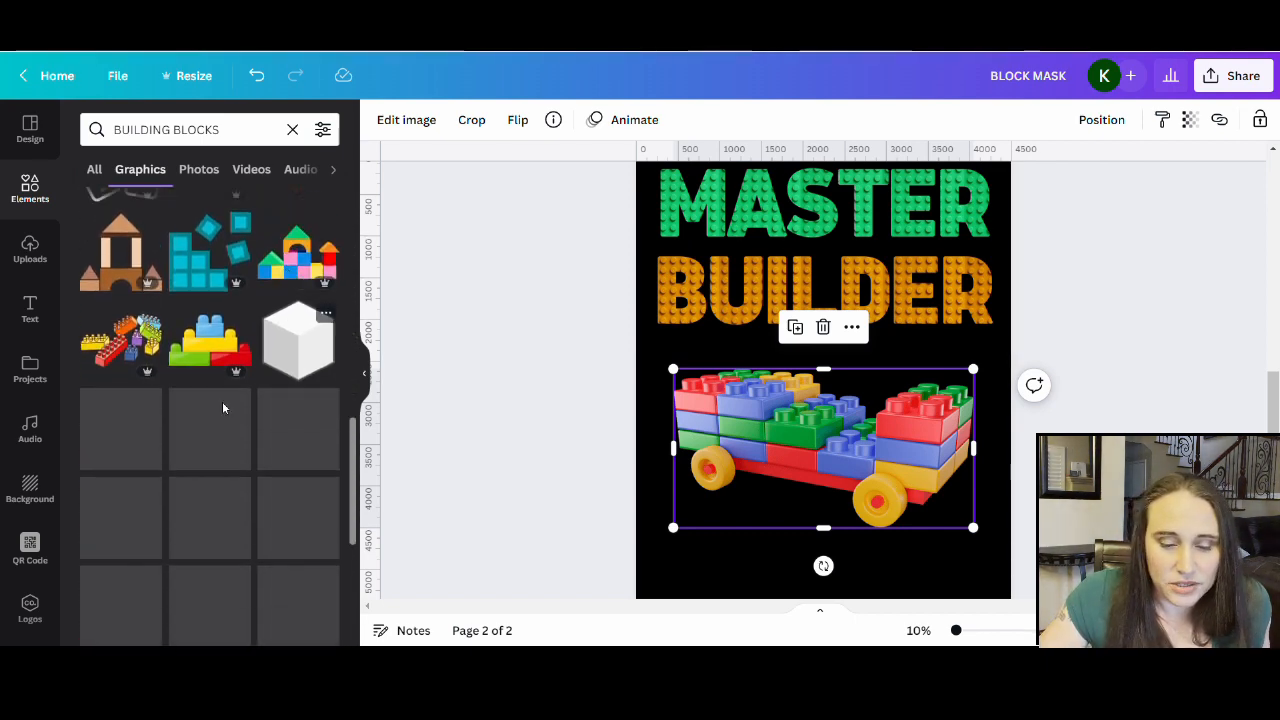
scroll(268, 316, "down", 10)
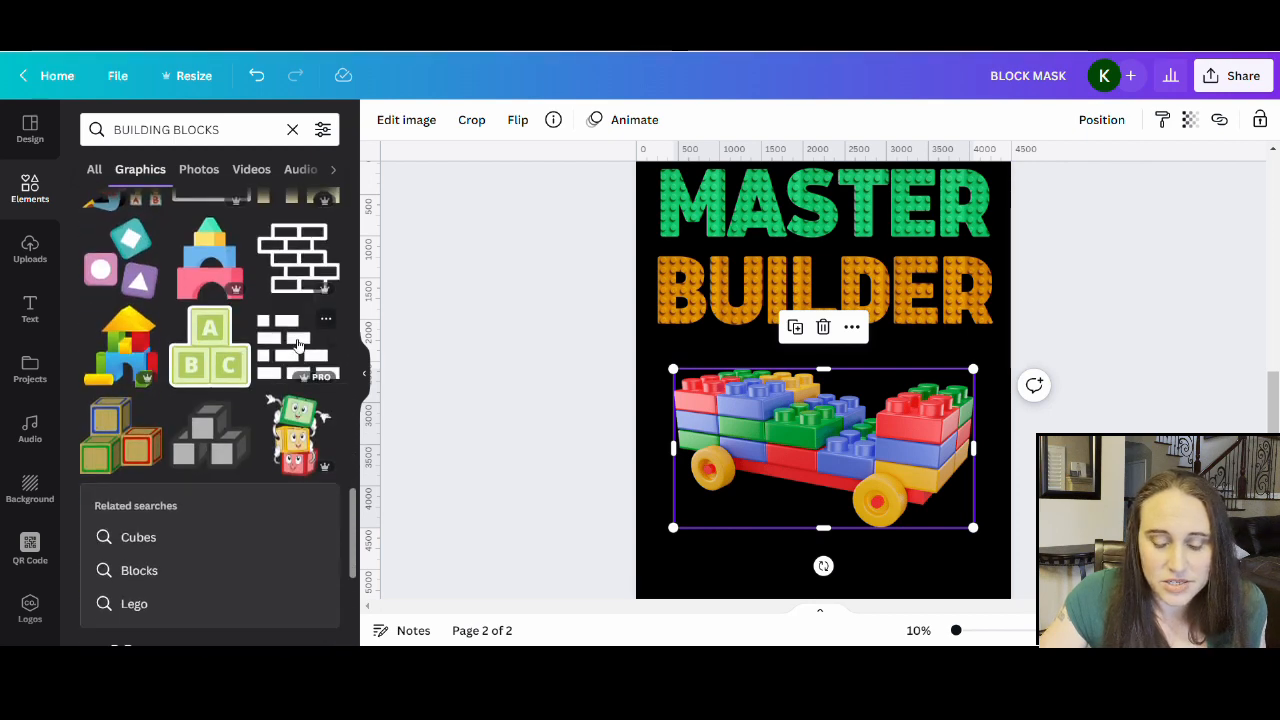
scroll(290, 370, "down", 10)
scroll(283, 385, "down", 10)
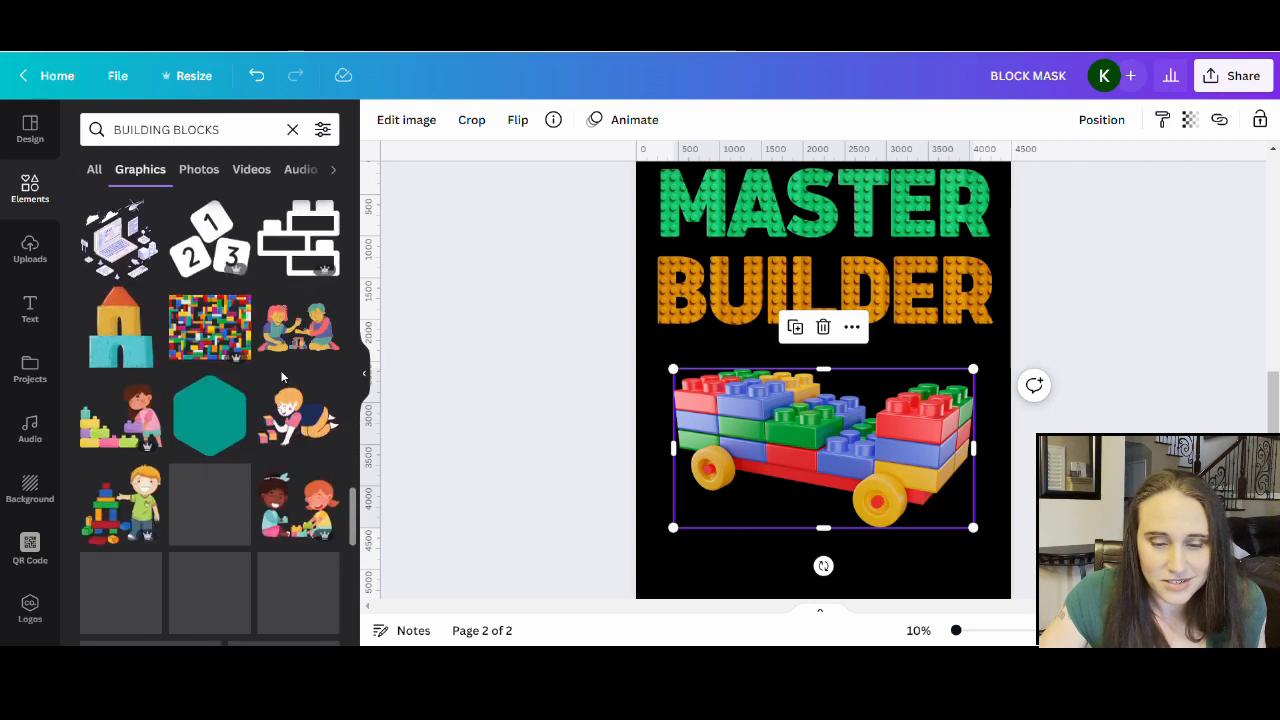
scroll(283, 377, "down", 5)
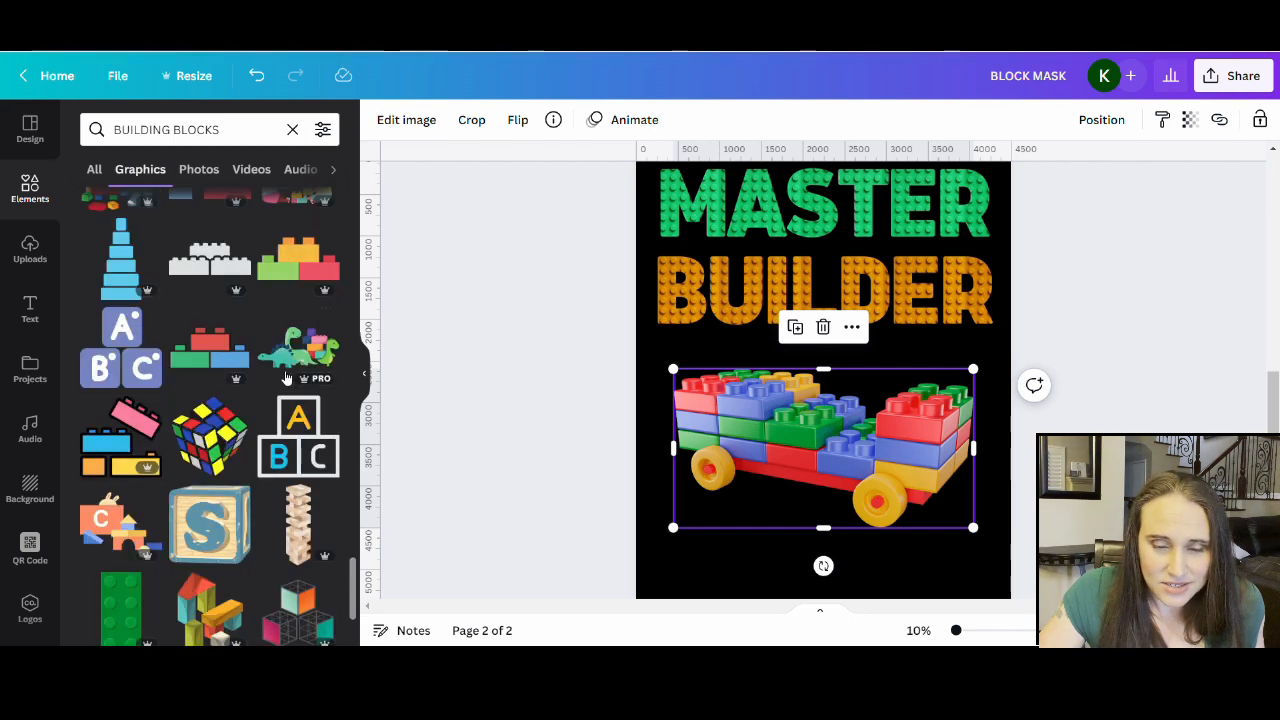
scroll(286, 376, "down", 2)
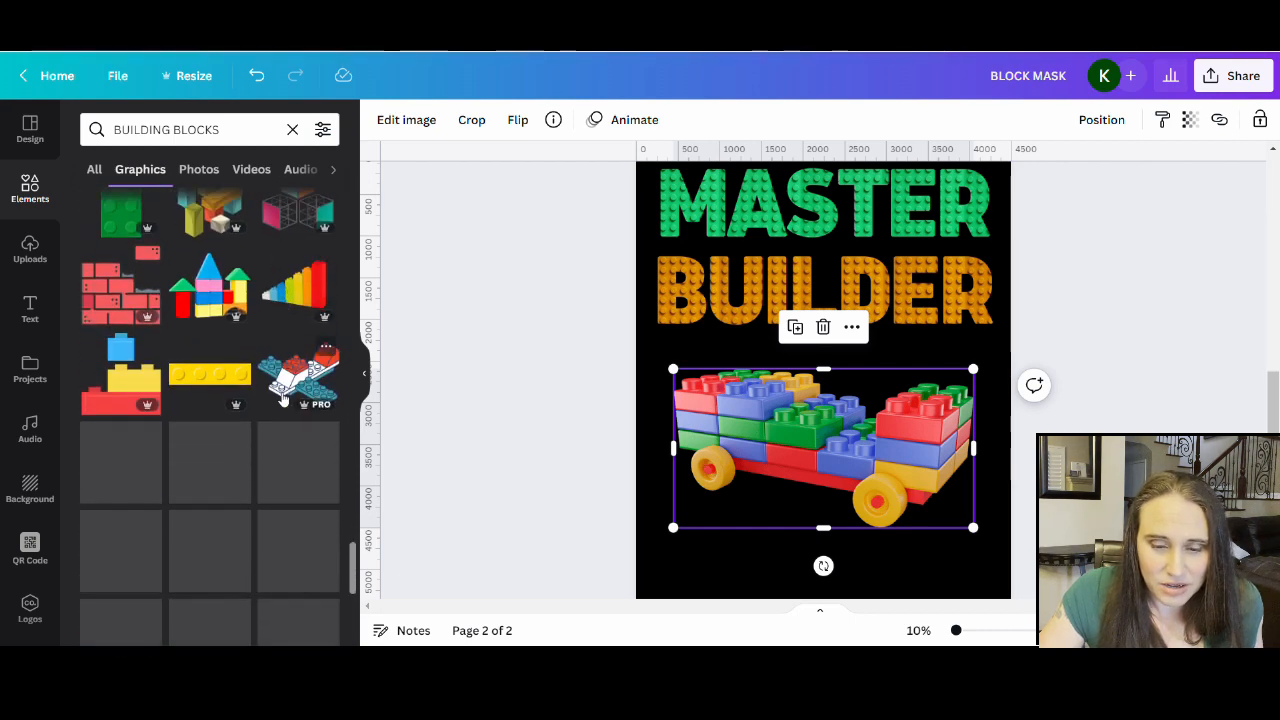
Step: Replace the LEGO car with the brick airplane graphic, enlarged to about 3,959 by 3,123 and centred below the MASTER BUILDER text
key("Delete")
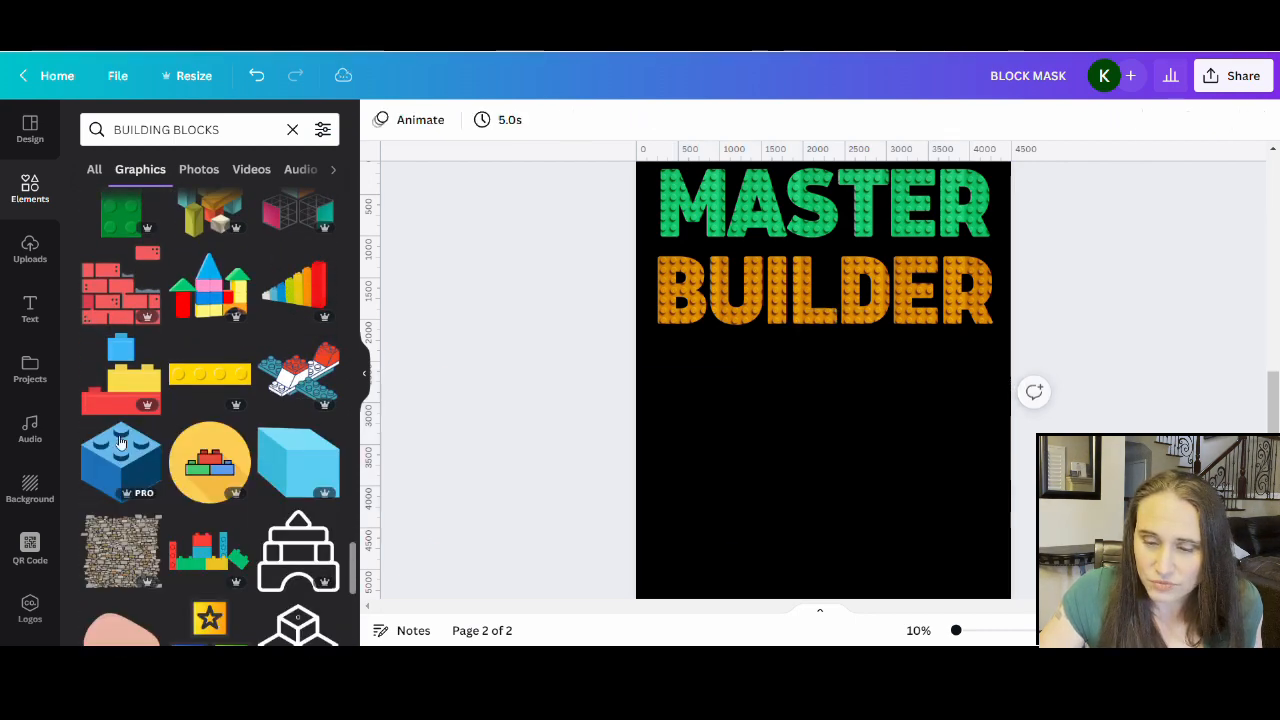
left_click(298, 372)
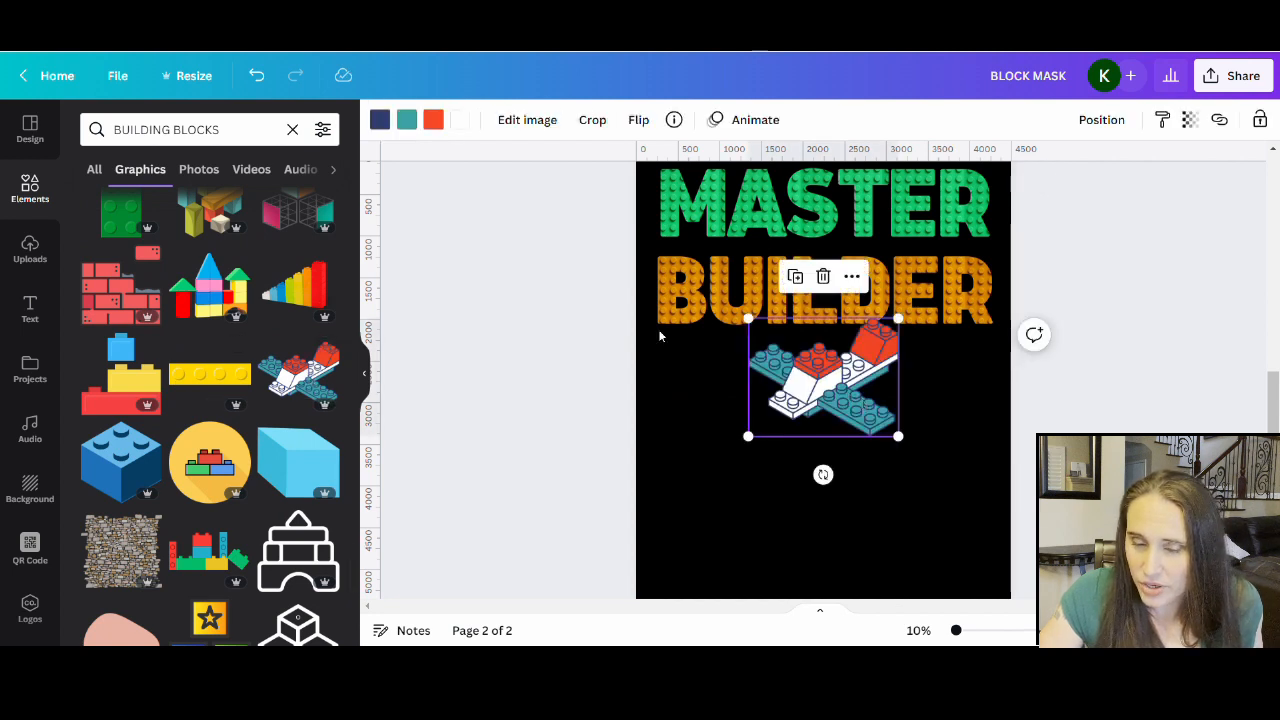
left_click_drag(748, 436, 636, 606)
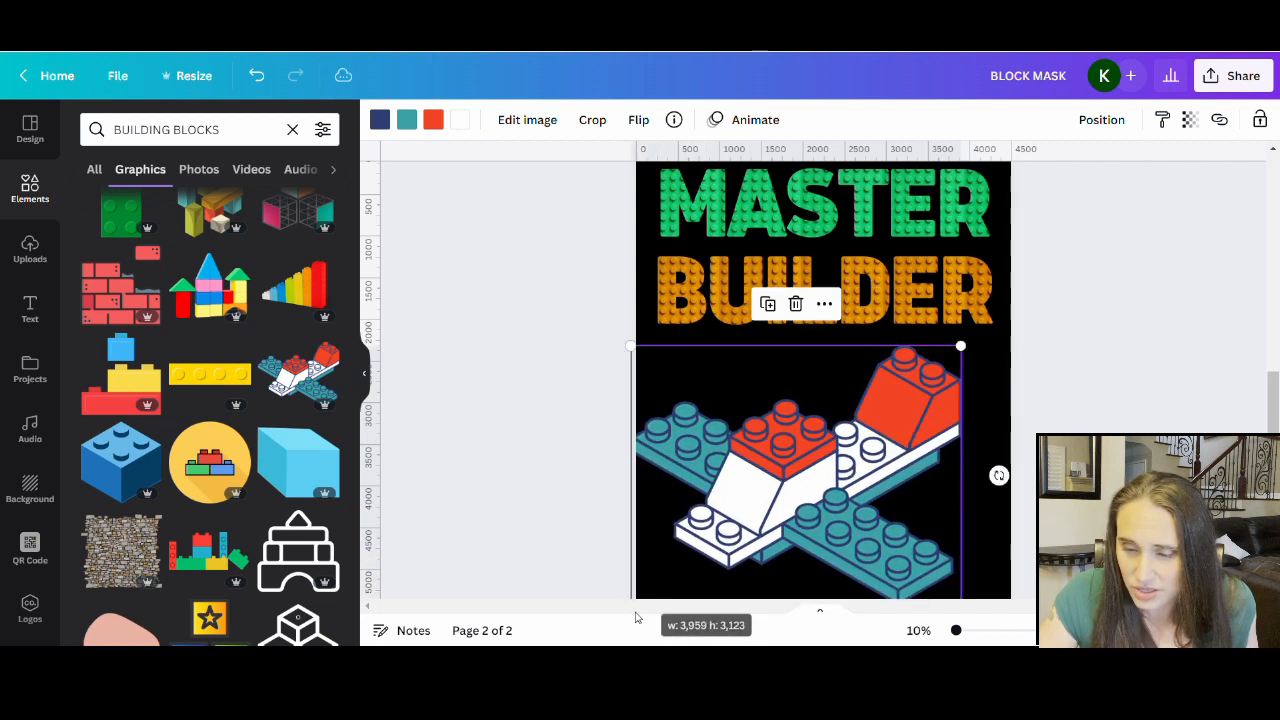
left_click_drag(840, 499, 868, 488)
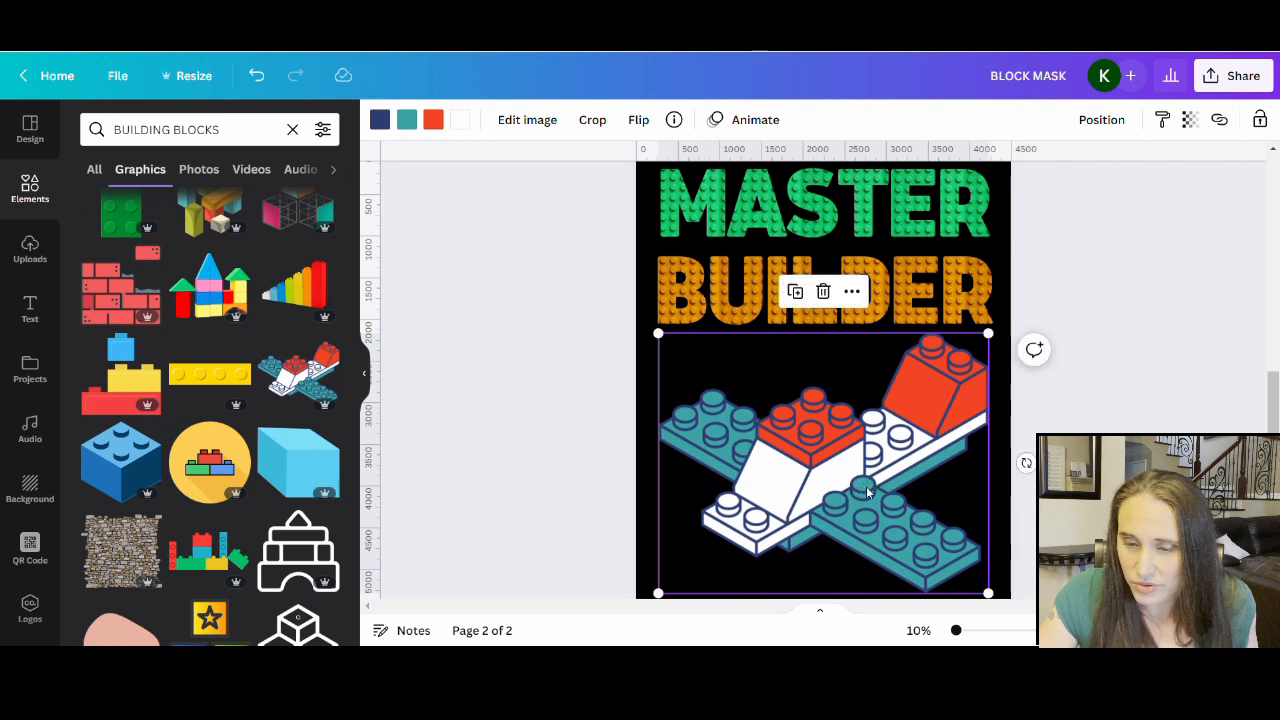
Step: Recolour the airplane's teal bricks with the green #10C066 sampled from the word MASTER
left_click(407, 121)
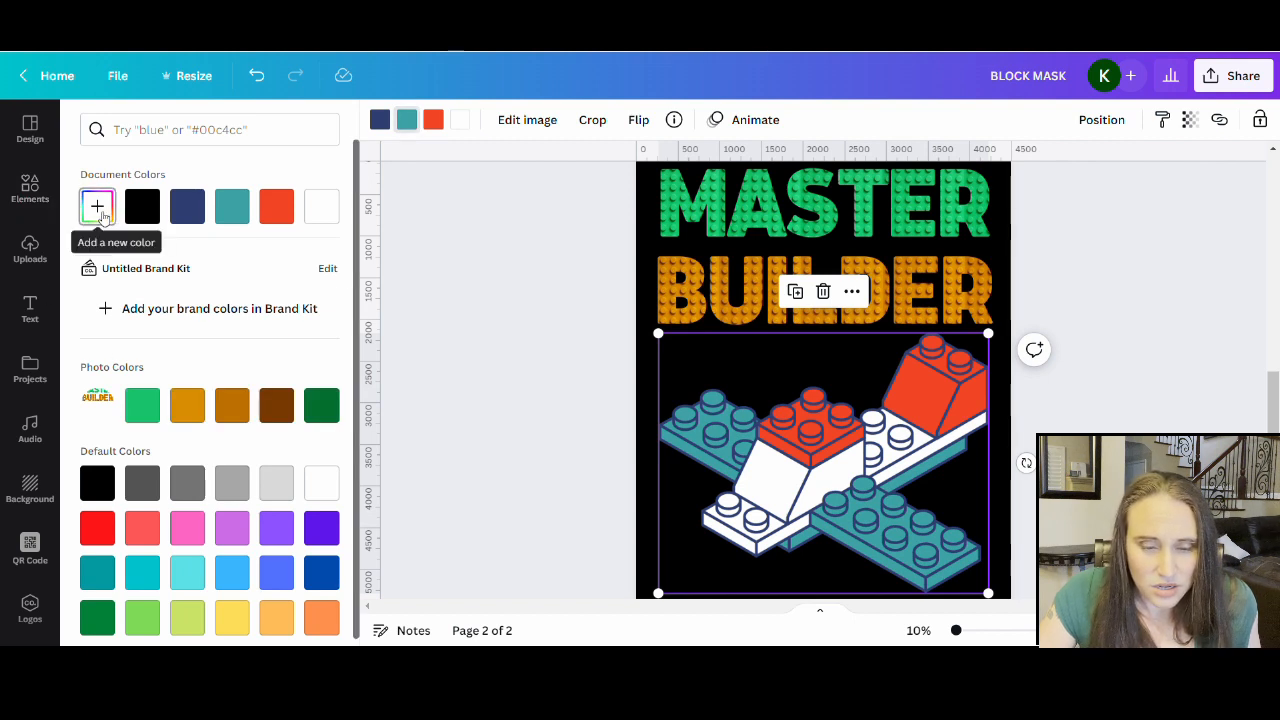
left_click(97, 207)
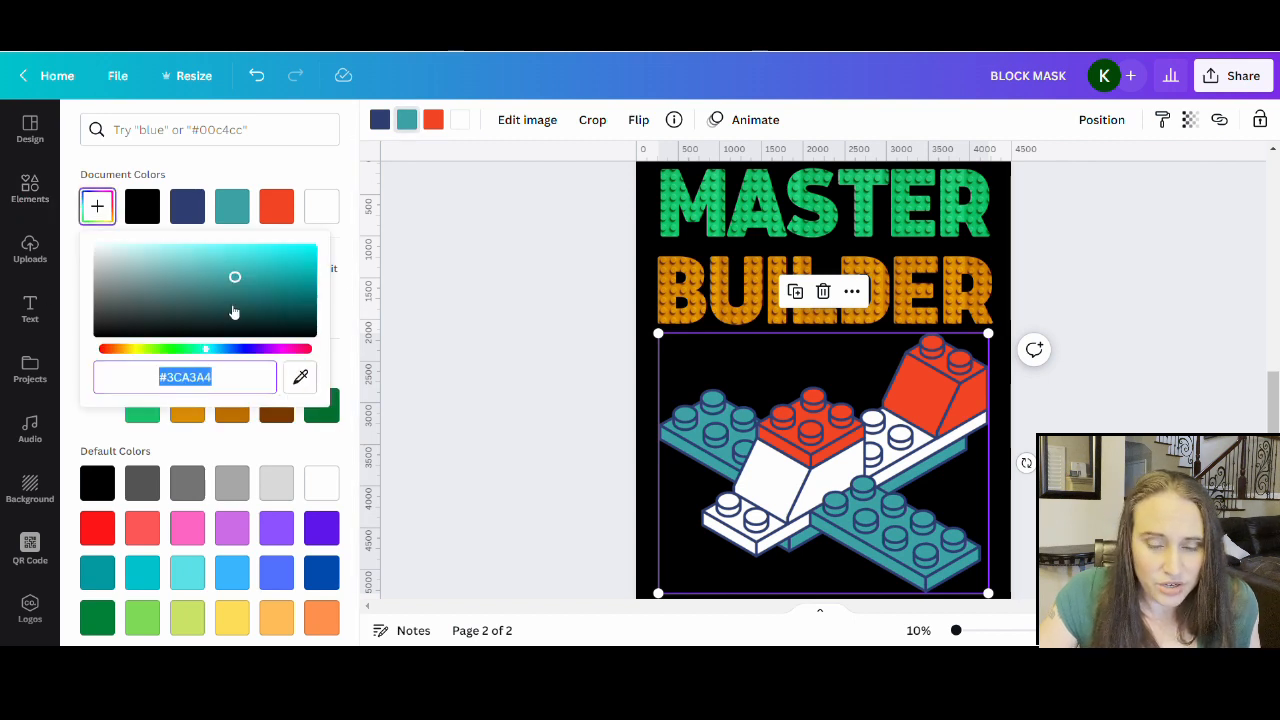
left_click(301, 377)
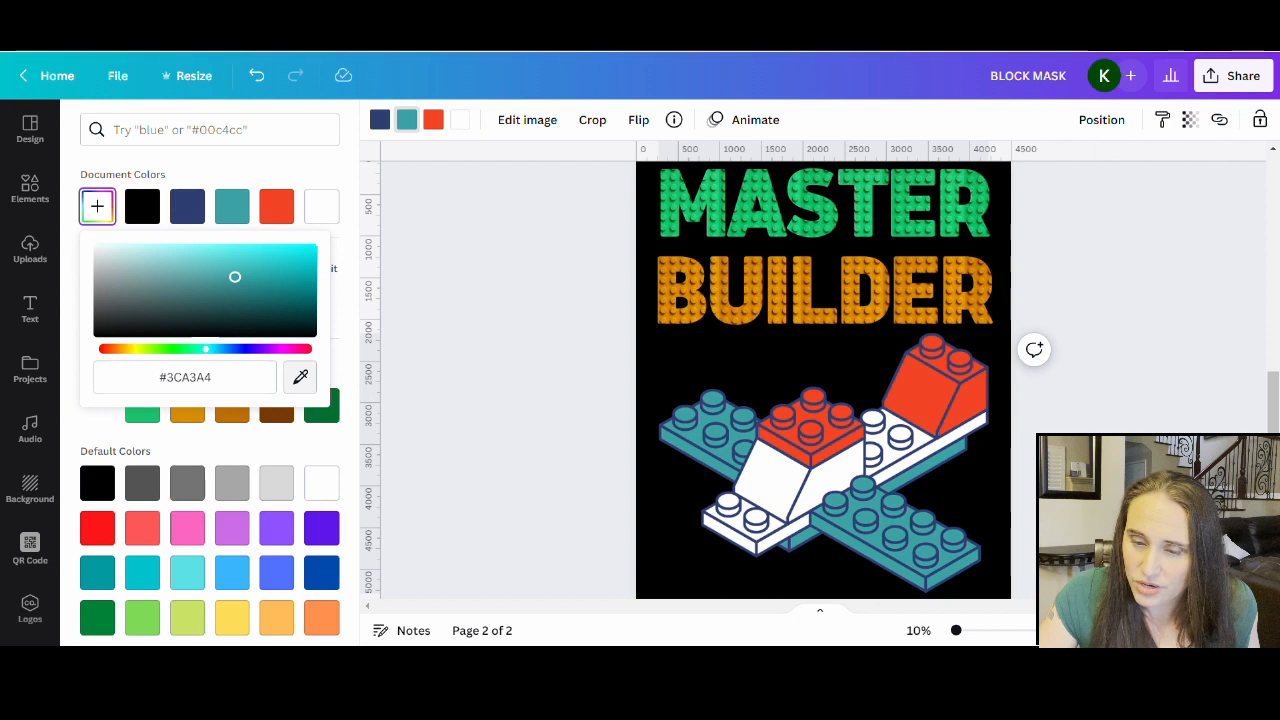
left_click(674, 220)
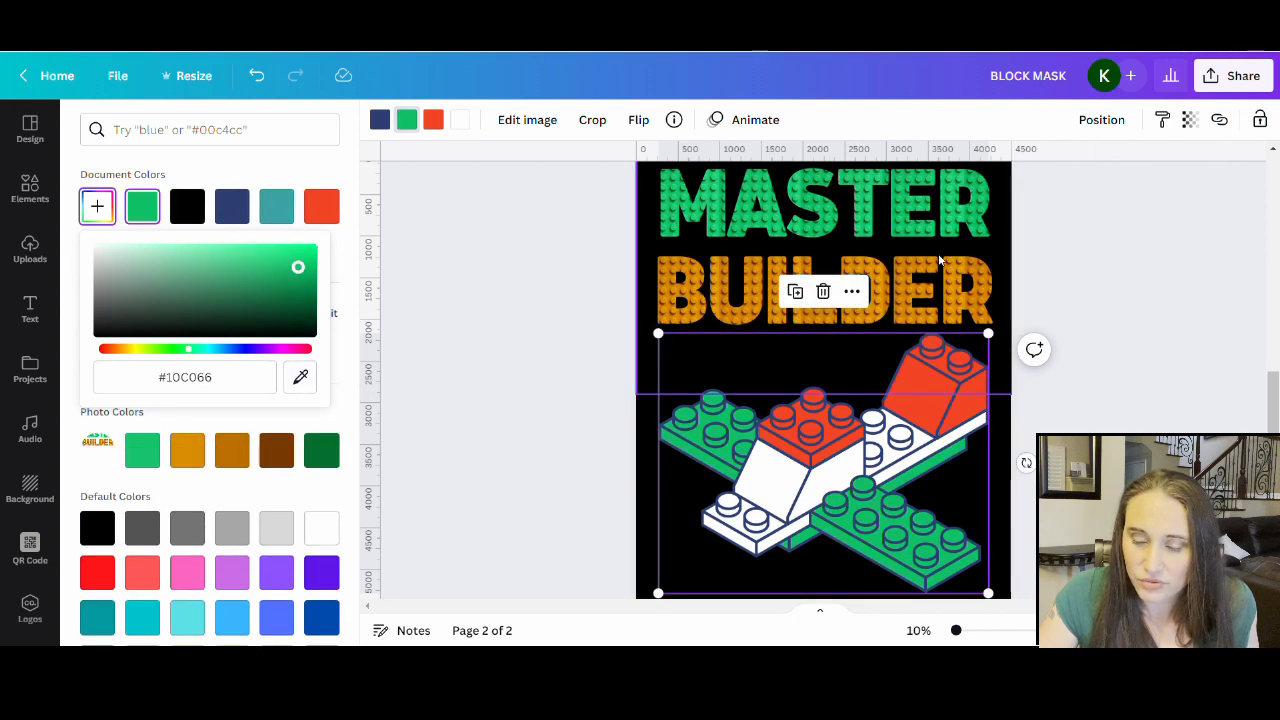
left_click(447, 279)
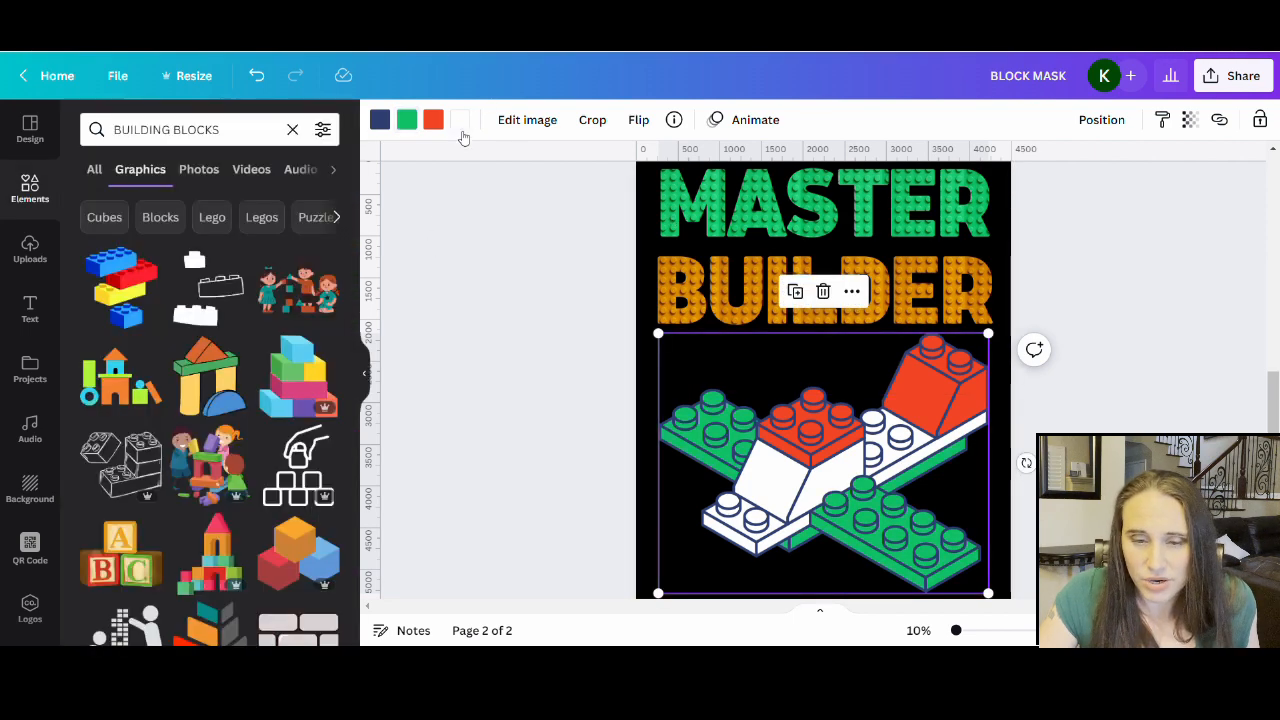
Step: Recolour the airplane's red bricks with the orange #DC8C00 to match the word BUILDER
left_click(433, 120)
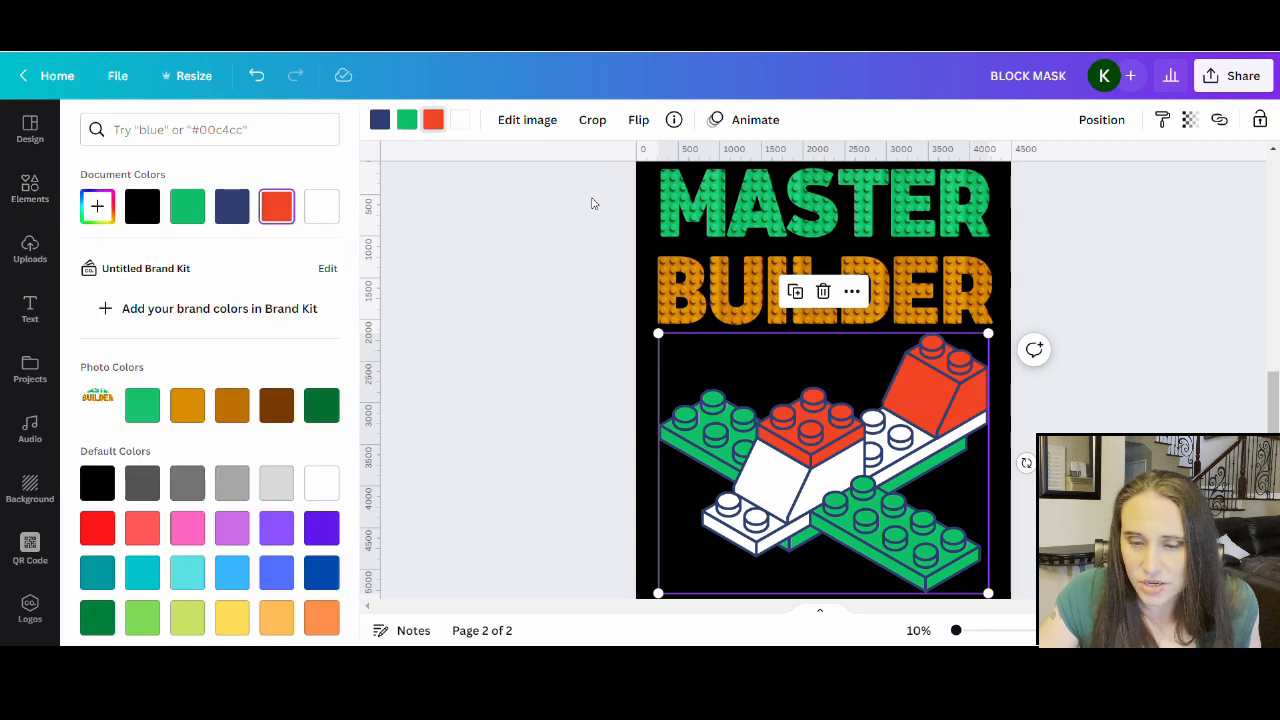
left_click(97, 206)
left_click(300, 377)
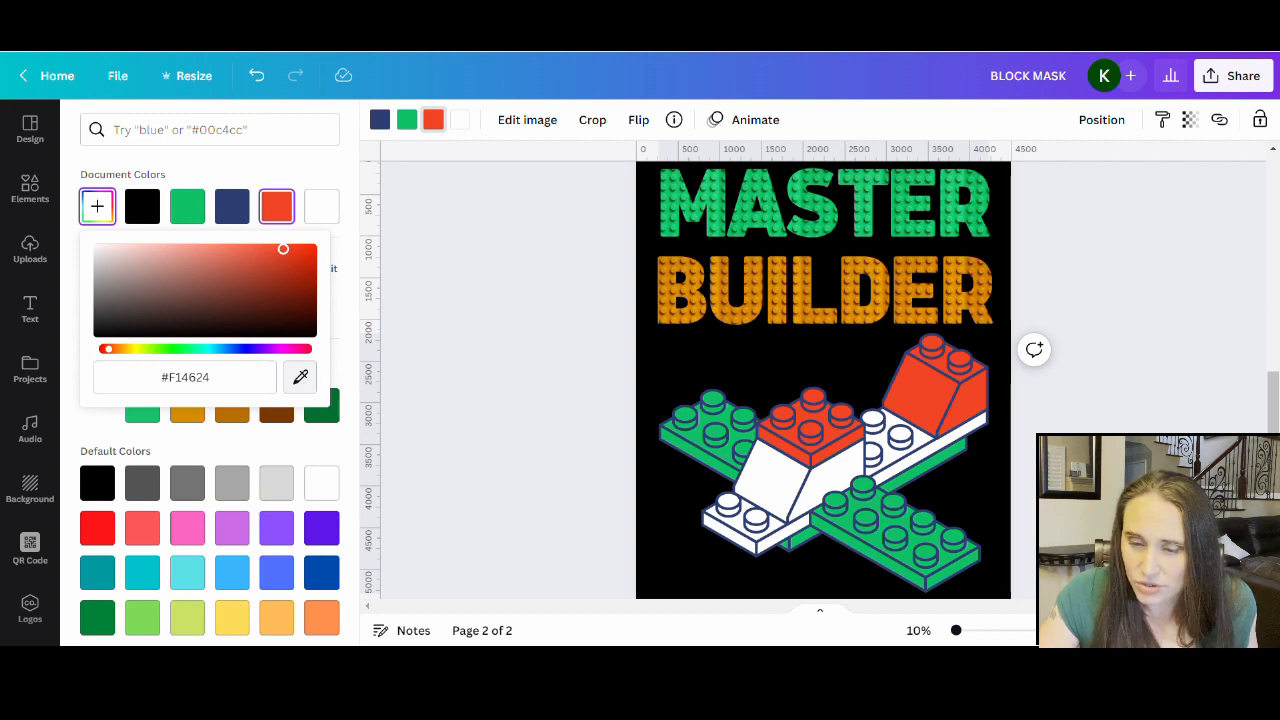
left_click(187, 414)
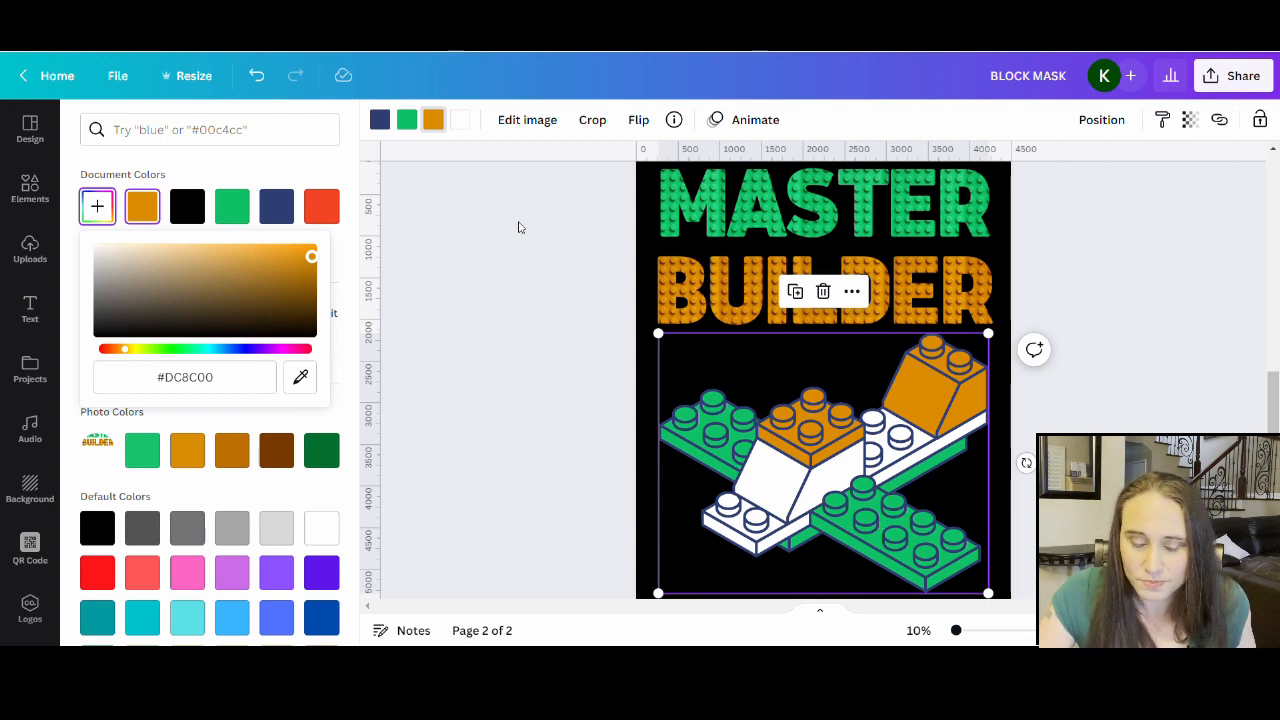
Step: Change the airplane's dark blue outlines to black and deselect the graphic
left_click(380, 121)
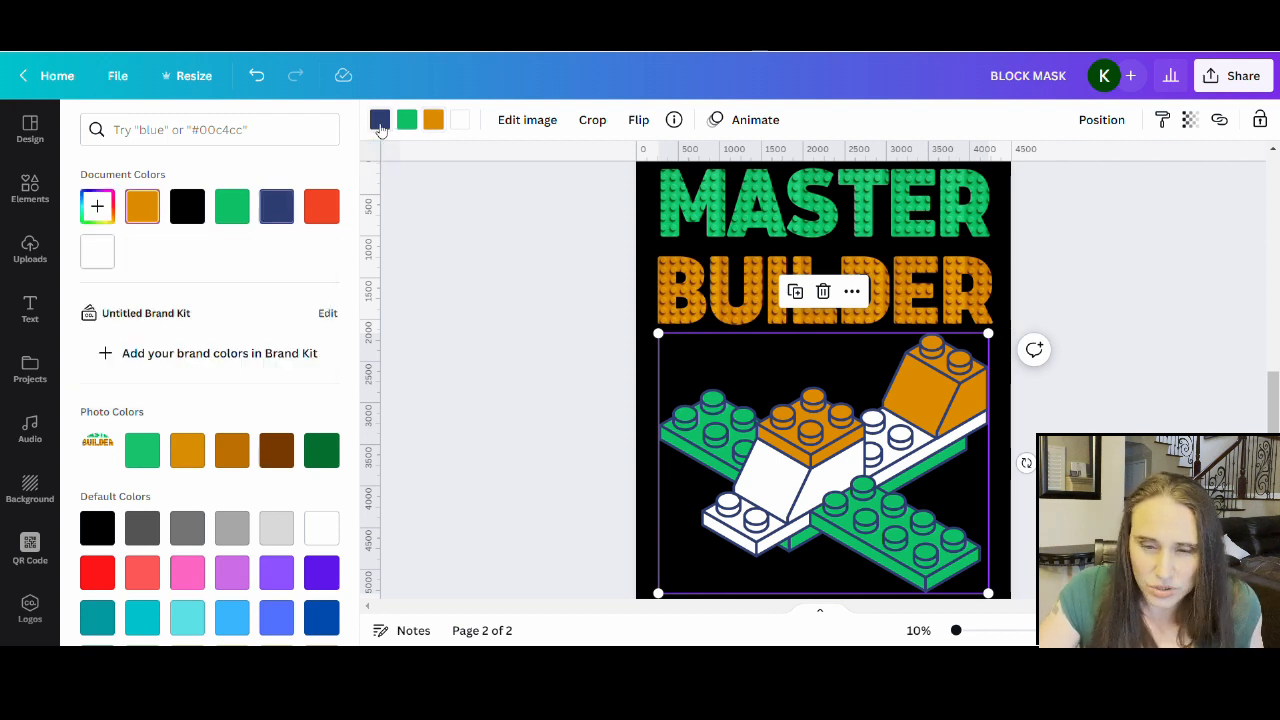
left_click(181, 214)
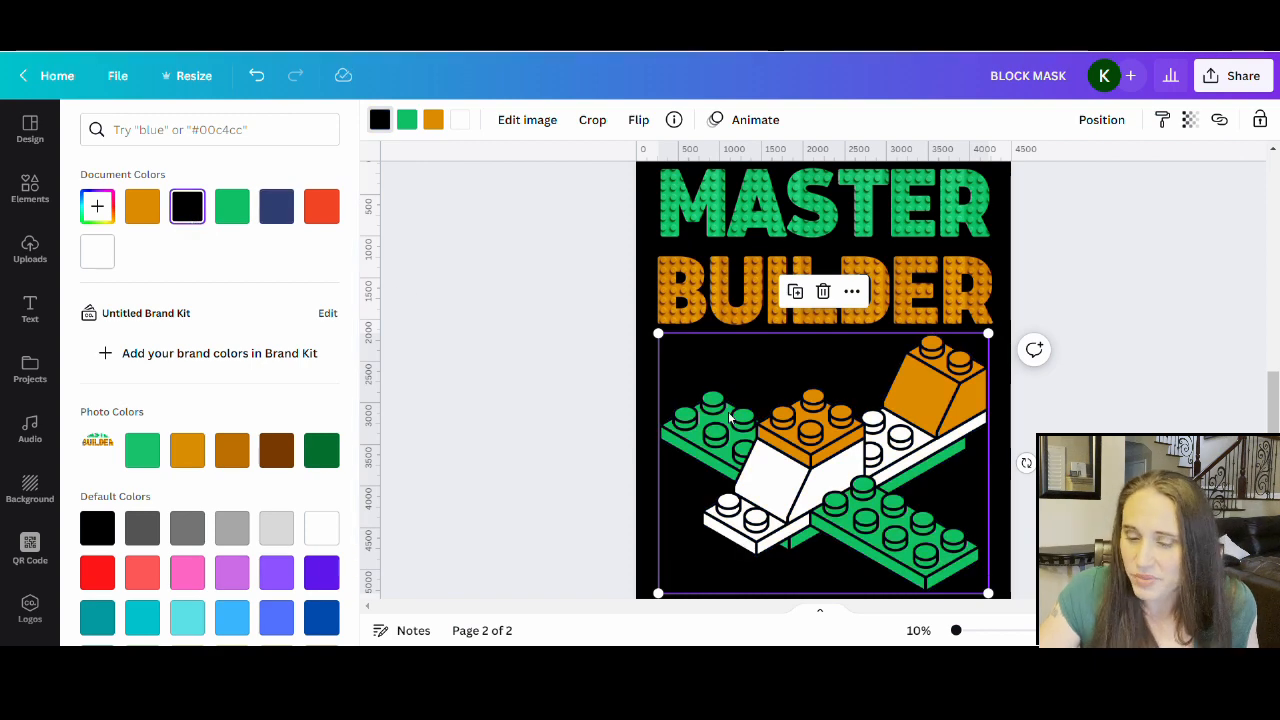
left_click(573, 442)
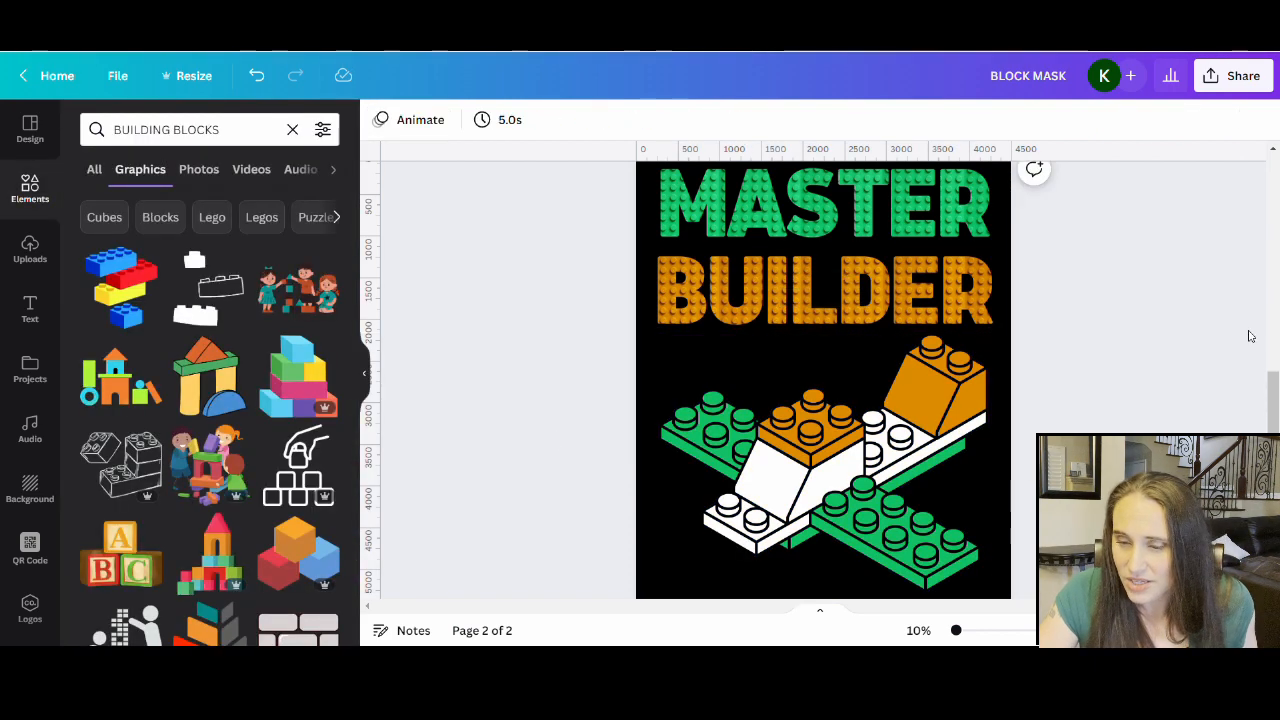
scroll(1191, 423, "up", 1)
scroll(1195, 420, "up", 1)
scroll(1198, 412, "down", 3)
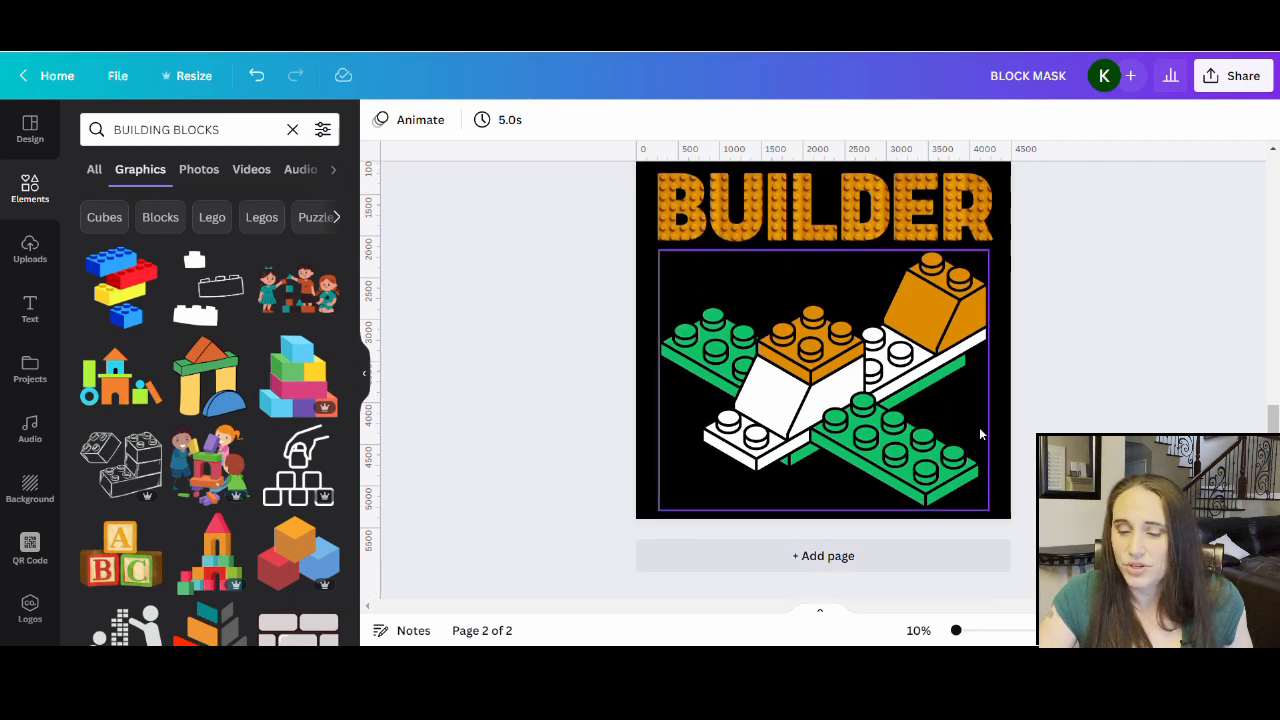
left_click(952, 446)
left_click(1111, 397)
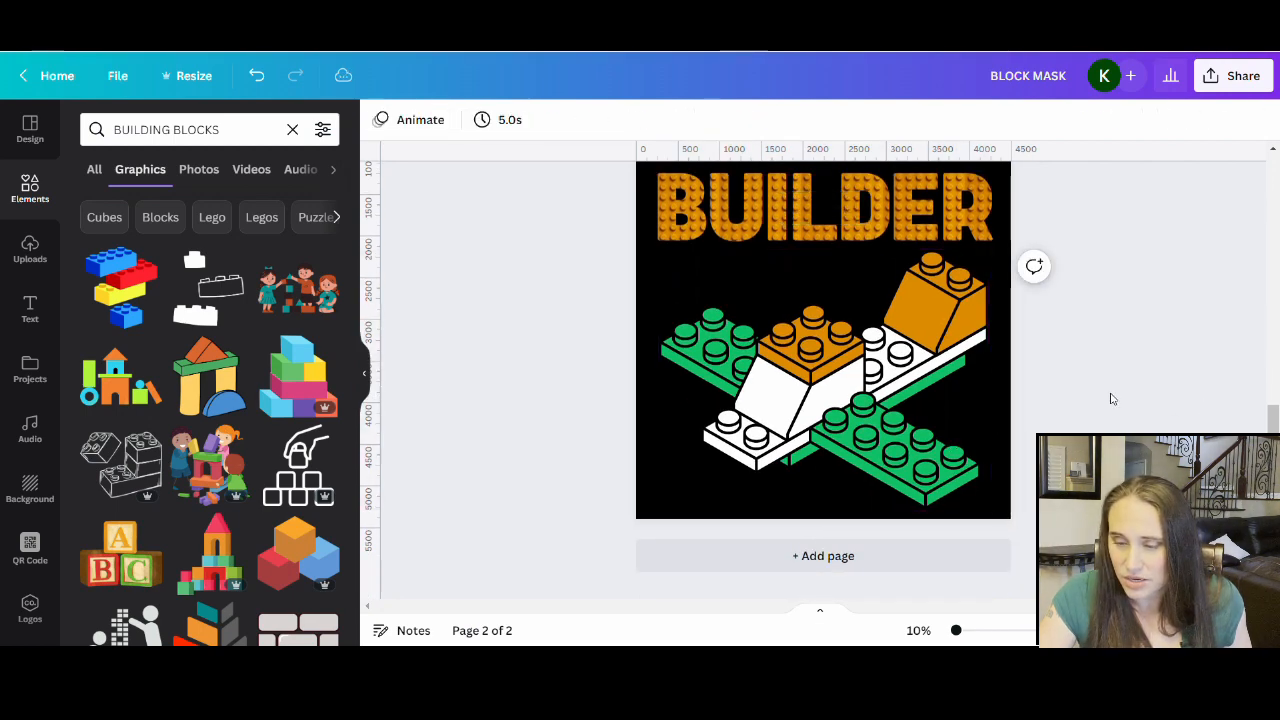
scroll(1116, 397, "up", 3)
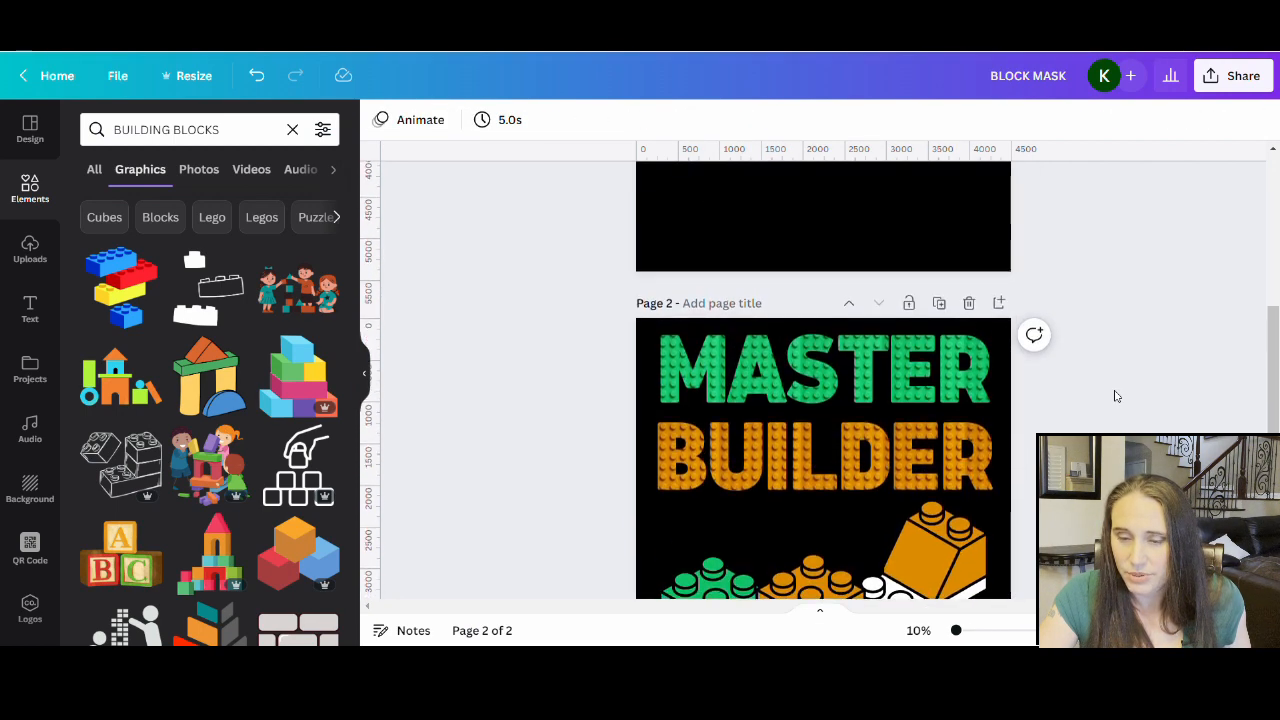
scroll(1115, 395, "down", 2)
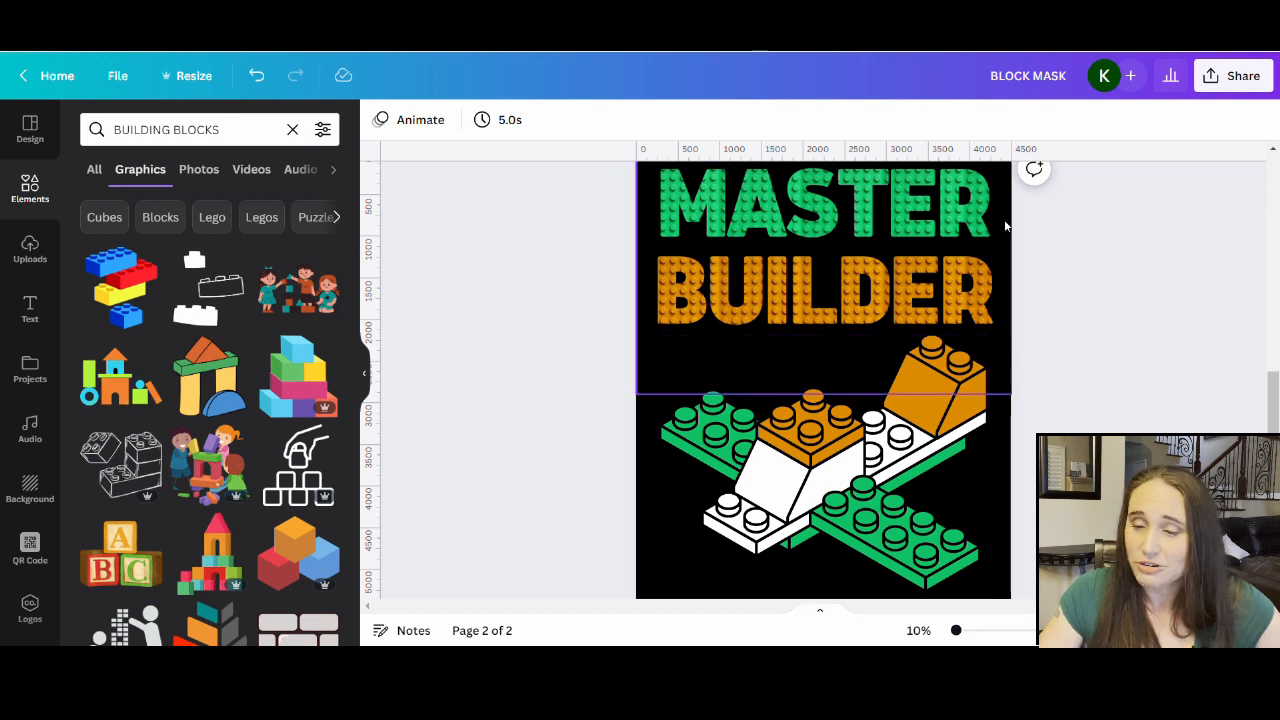
Step: Rename the design as MASTER BUILDER PLANE
left_click(1043, 82)
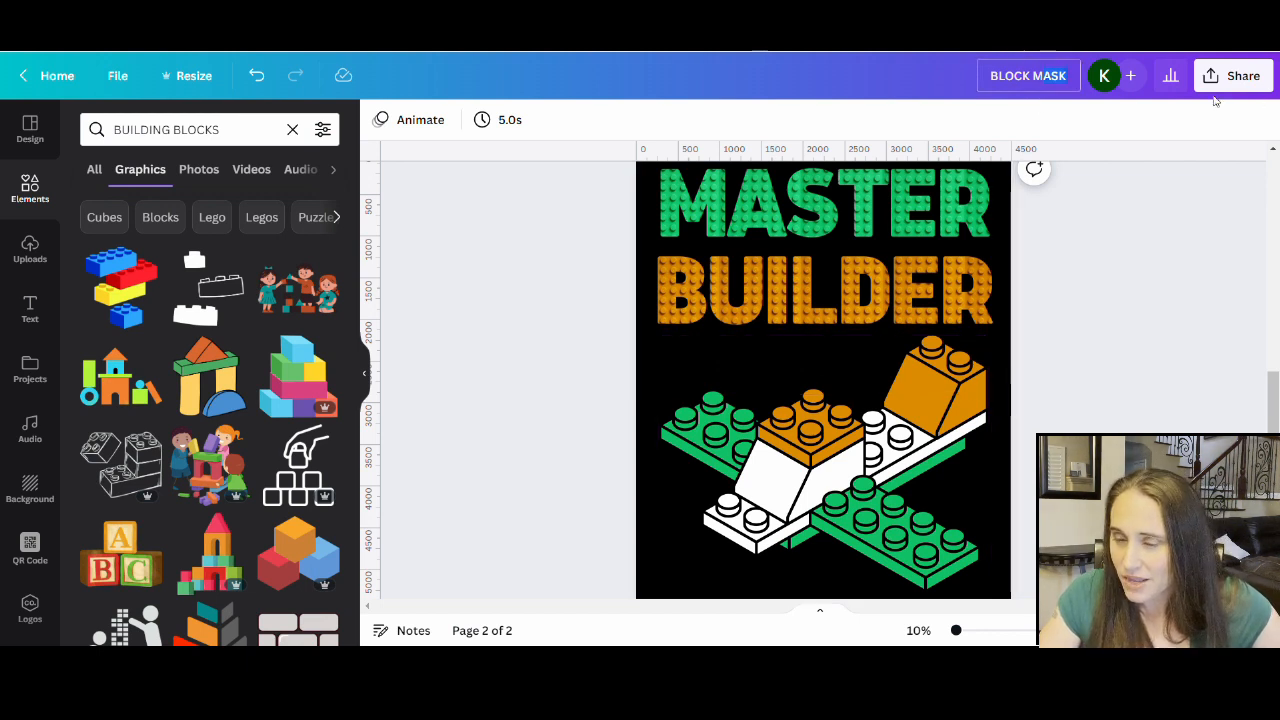
key("BackSpace")
key("BackSpace")
key("BackSpace")
key("BackSpace")
key("BackSpace")
key("BackSpace")
key("BackSpace")
key("BackSpace")
key("BackSpace")
key("BackSpace")
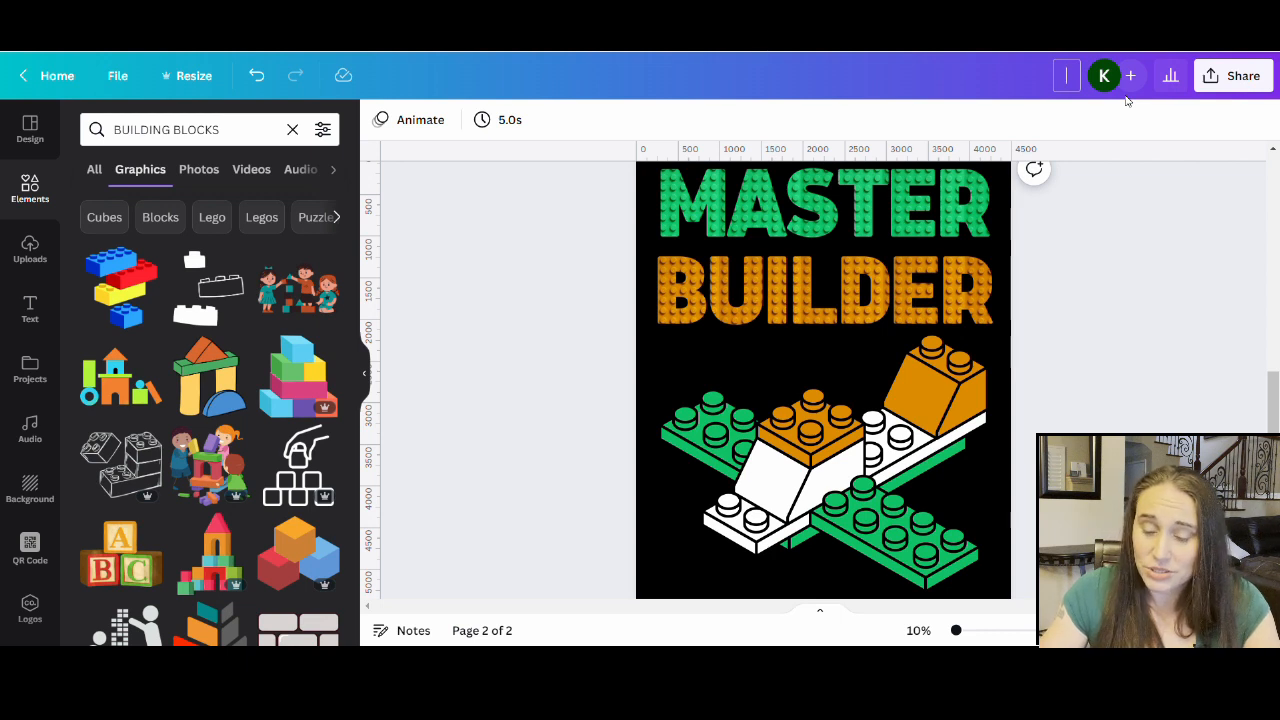
type("MASTER BUI")
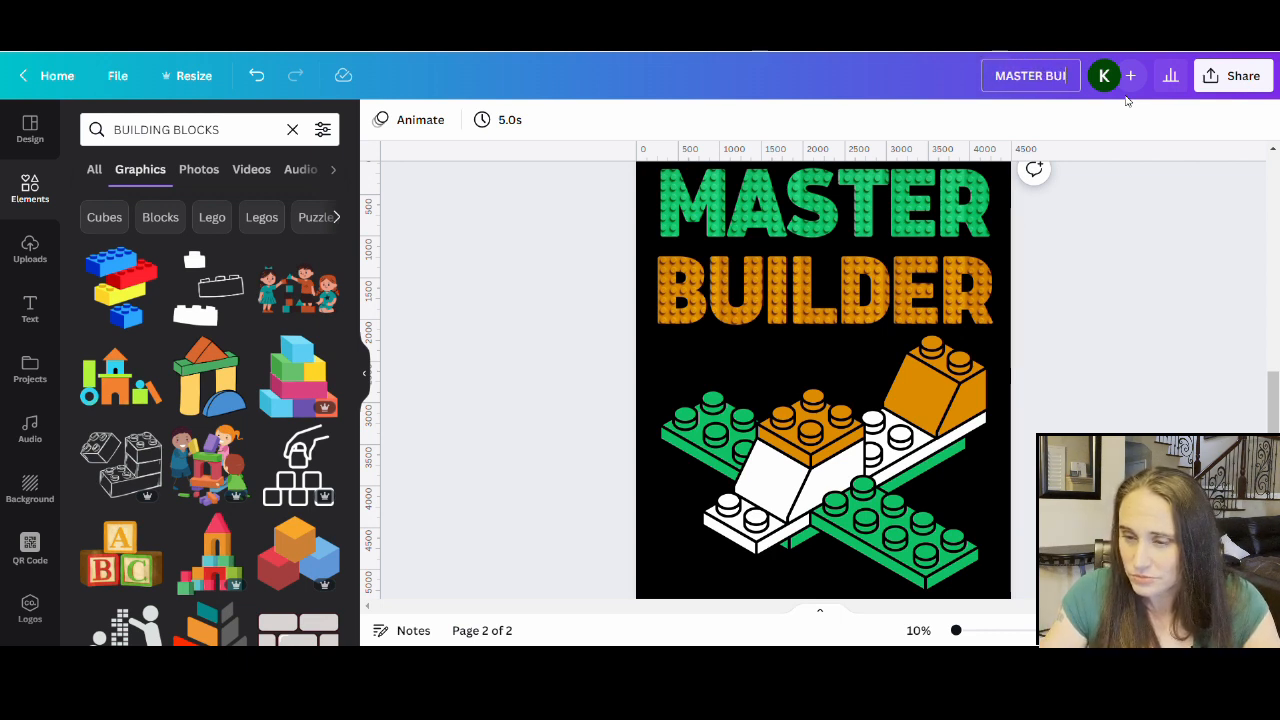
type("LDER")
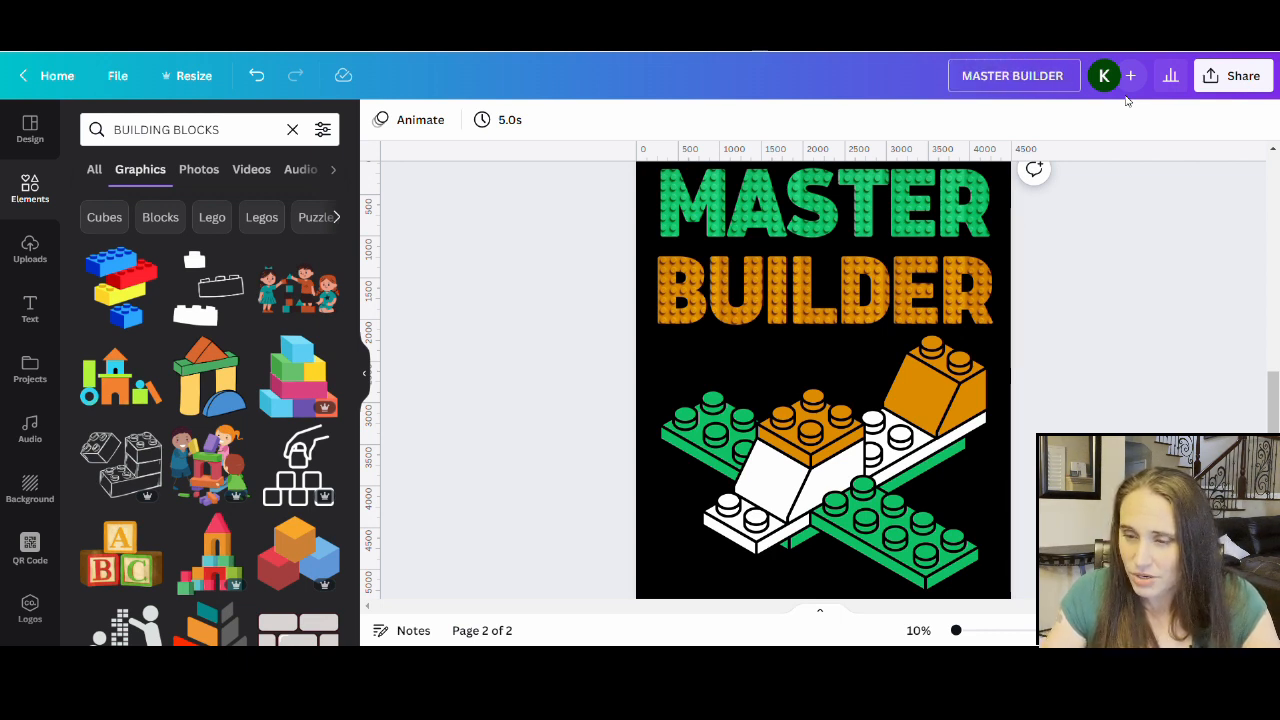
type(" PLANE")
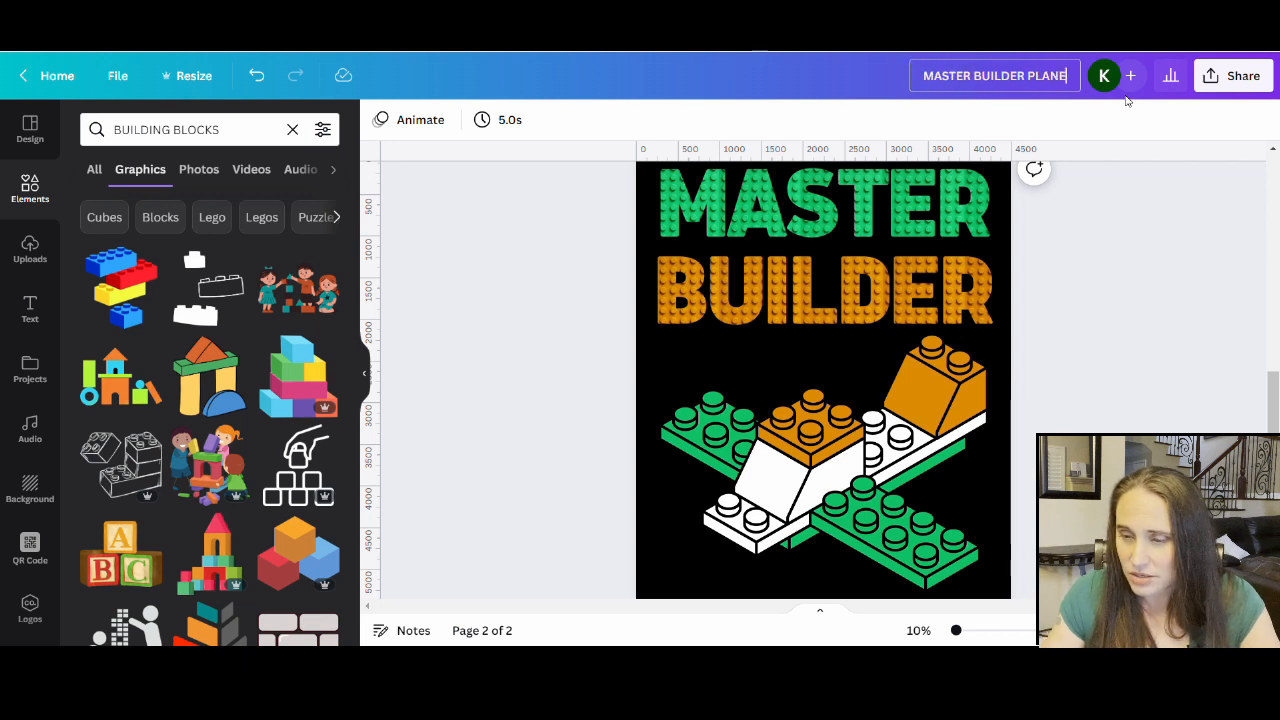
Step: Download only page 2 of the design as a 4,500 × 5,400 px PNG with a transparent background
left_click(1232, 75)
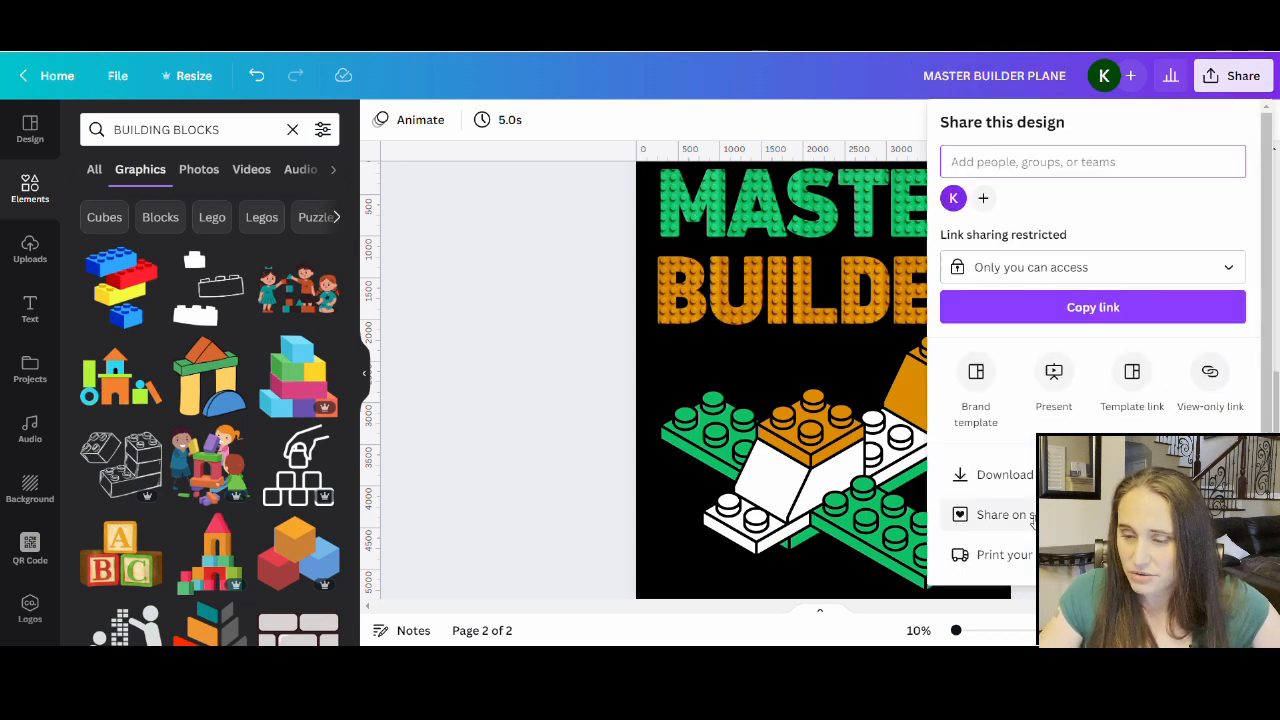
left_click(1000, 474)
left_click(1005, 290)
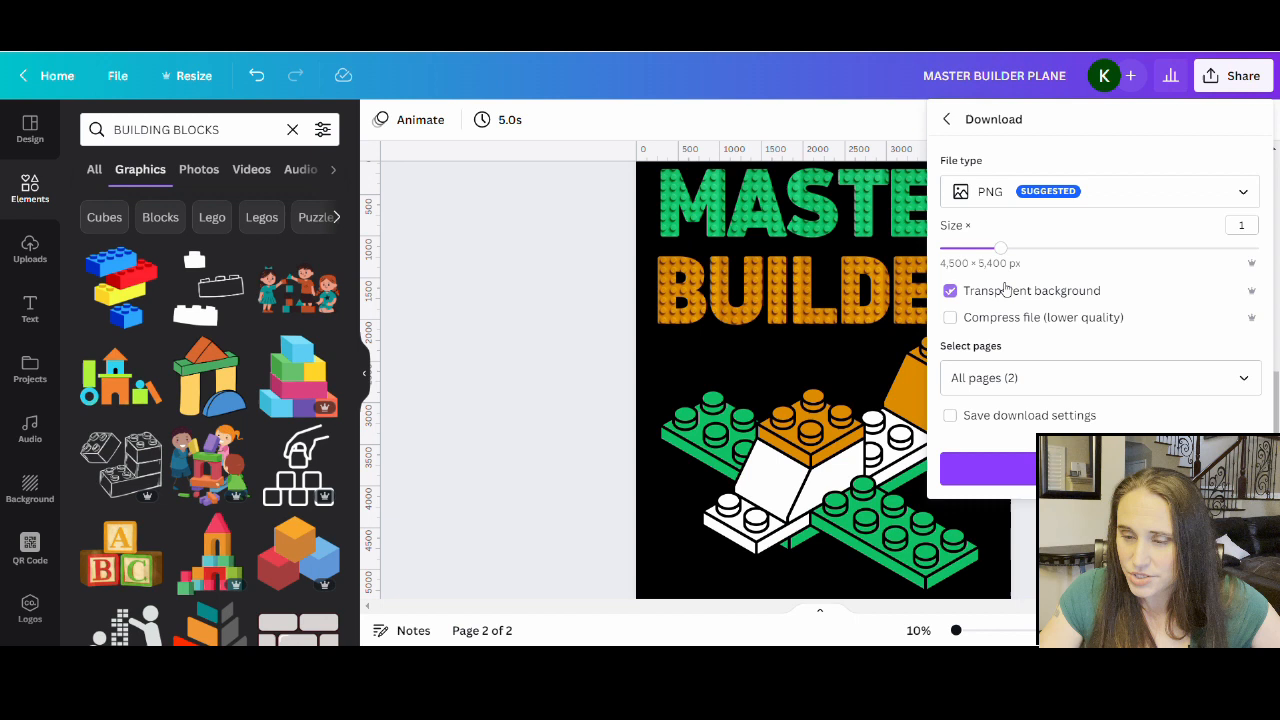
left_click(1240, 380)
left_click(1243, 425)
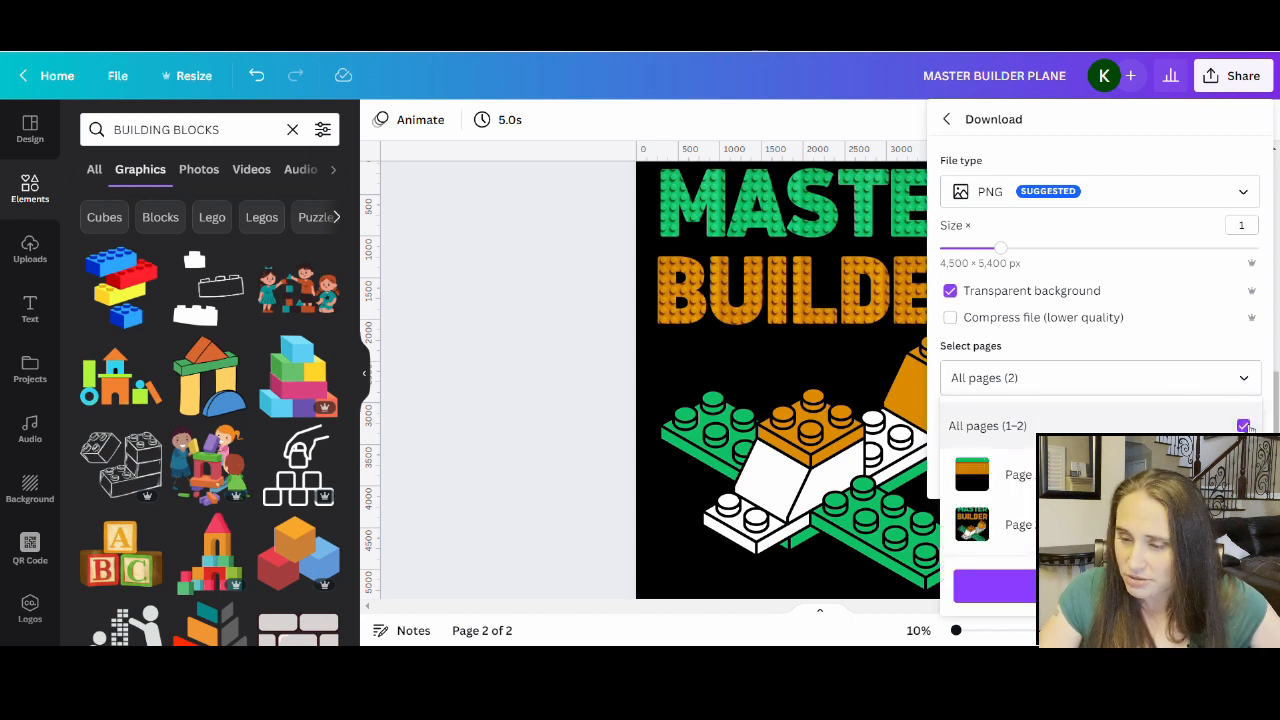
left_click(1243, 524)
left_click(995, 587)
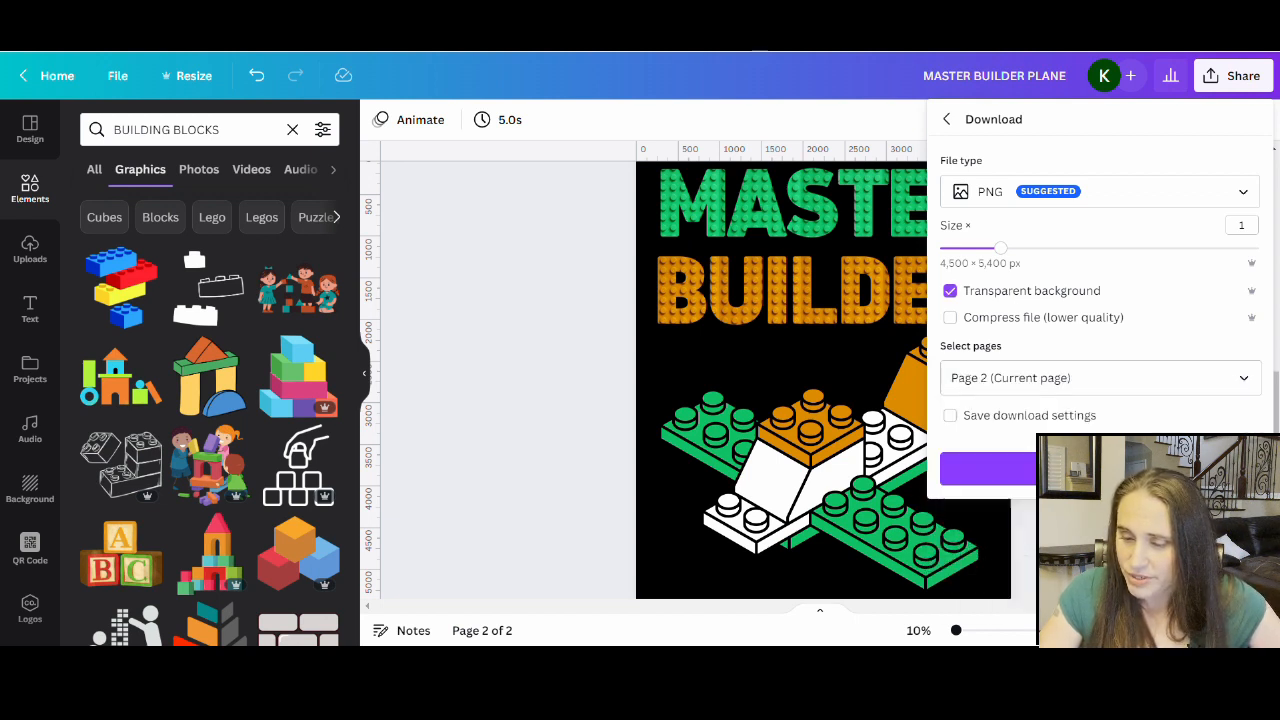
left_click(990, 468)
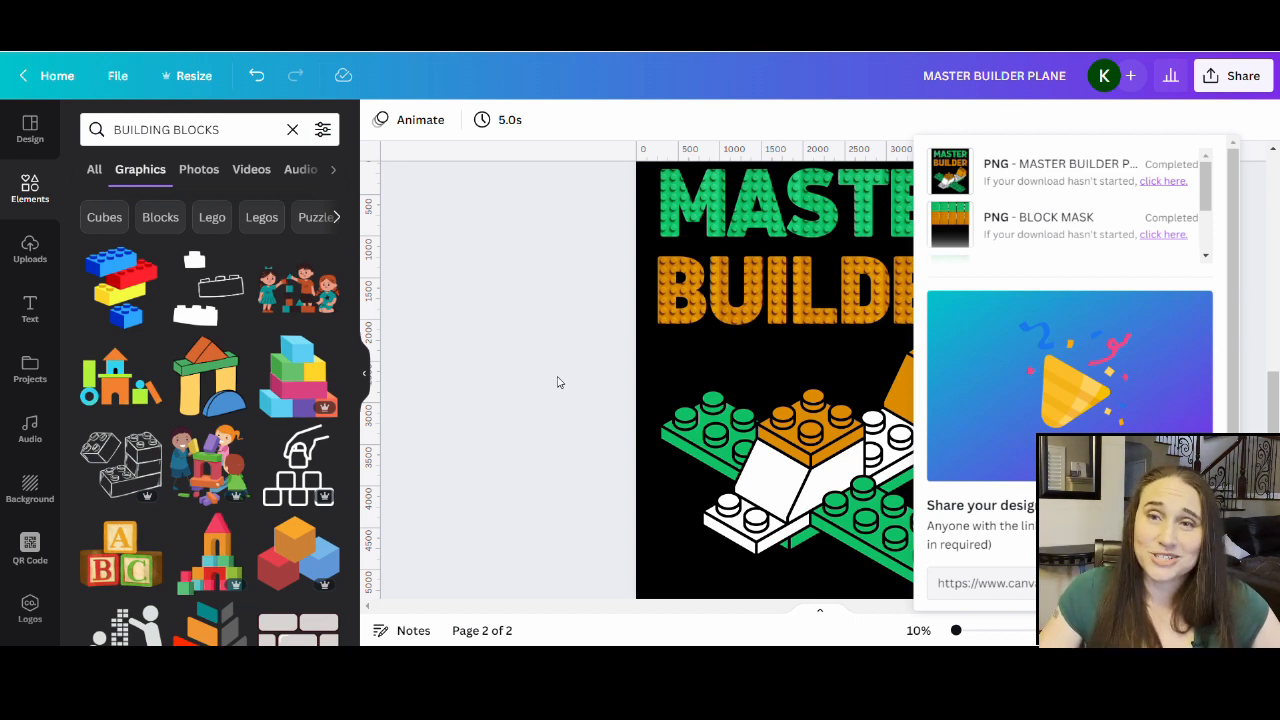
left_click(524, 316)
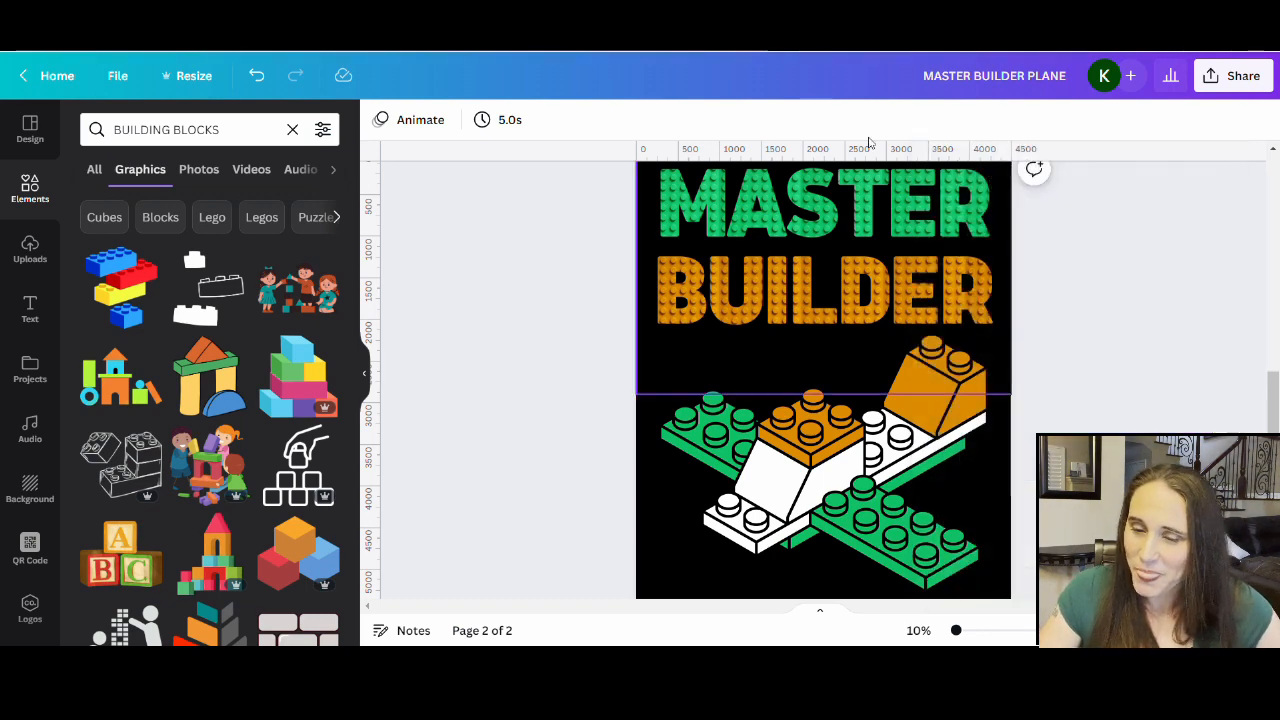